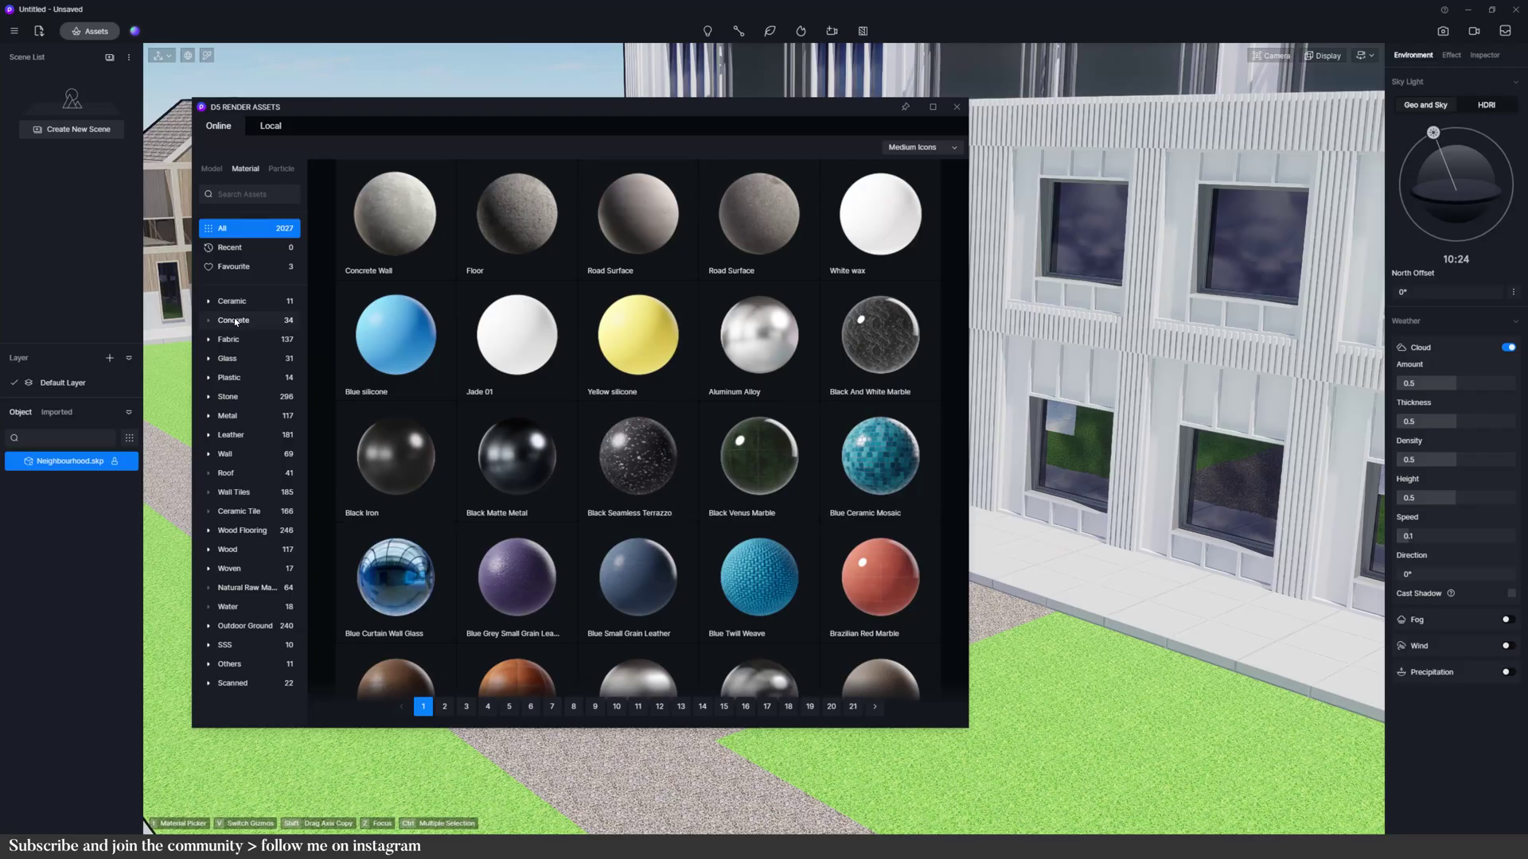
# - Set the refraction of the Basic Glass Material to 3
pyautogui.scroll(-5, 335, 314)
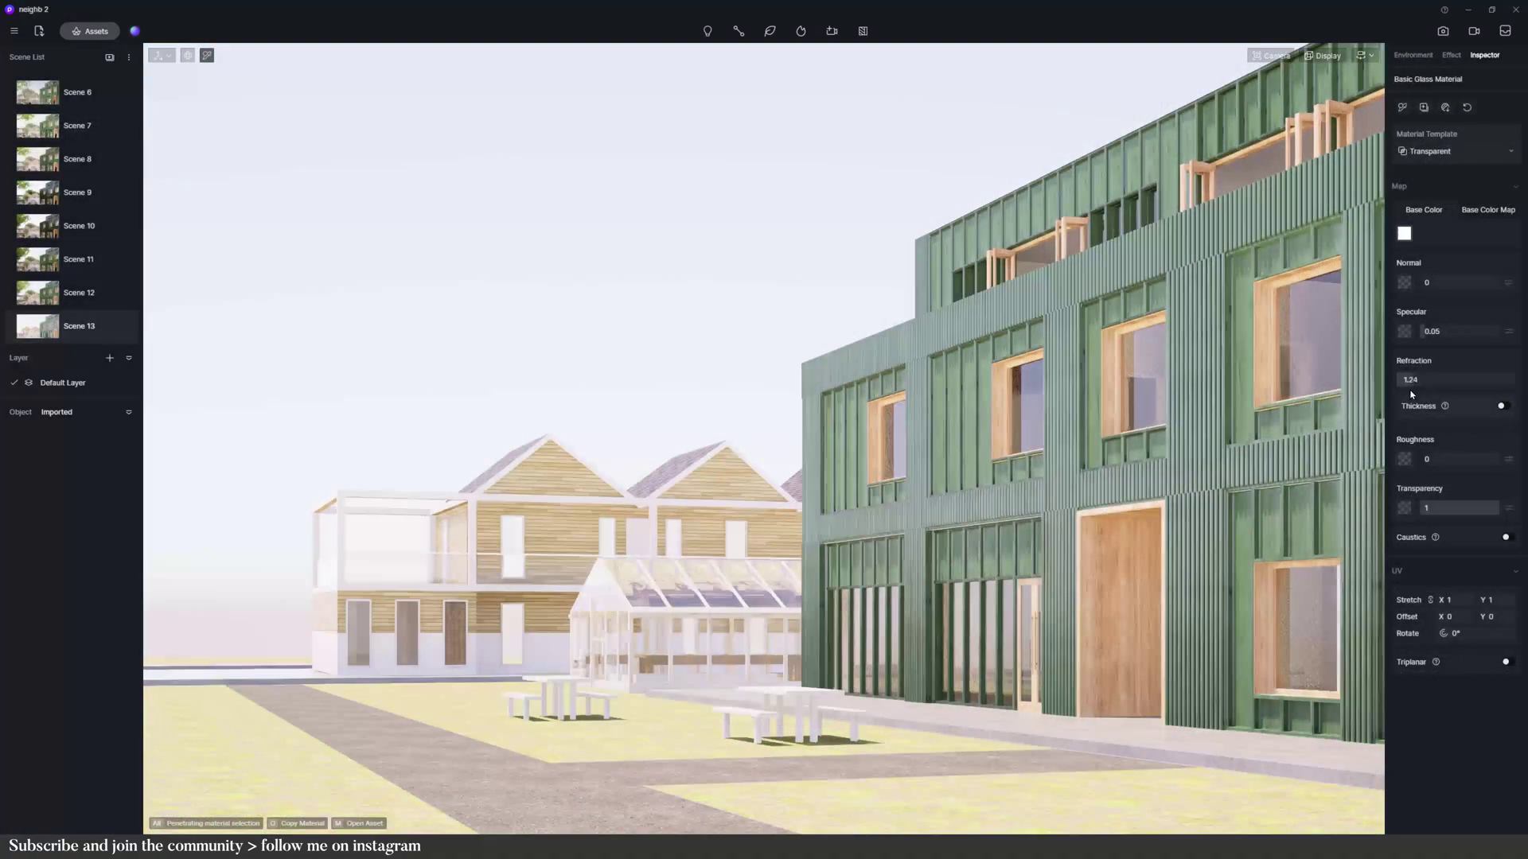
pyautogui.moveTo(1404, 390); pyautogui.dragTo(1518, 395)
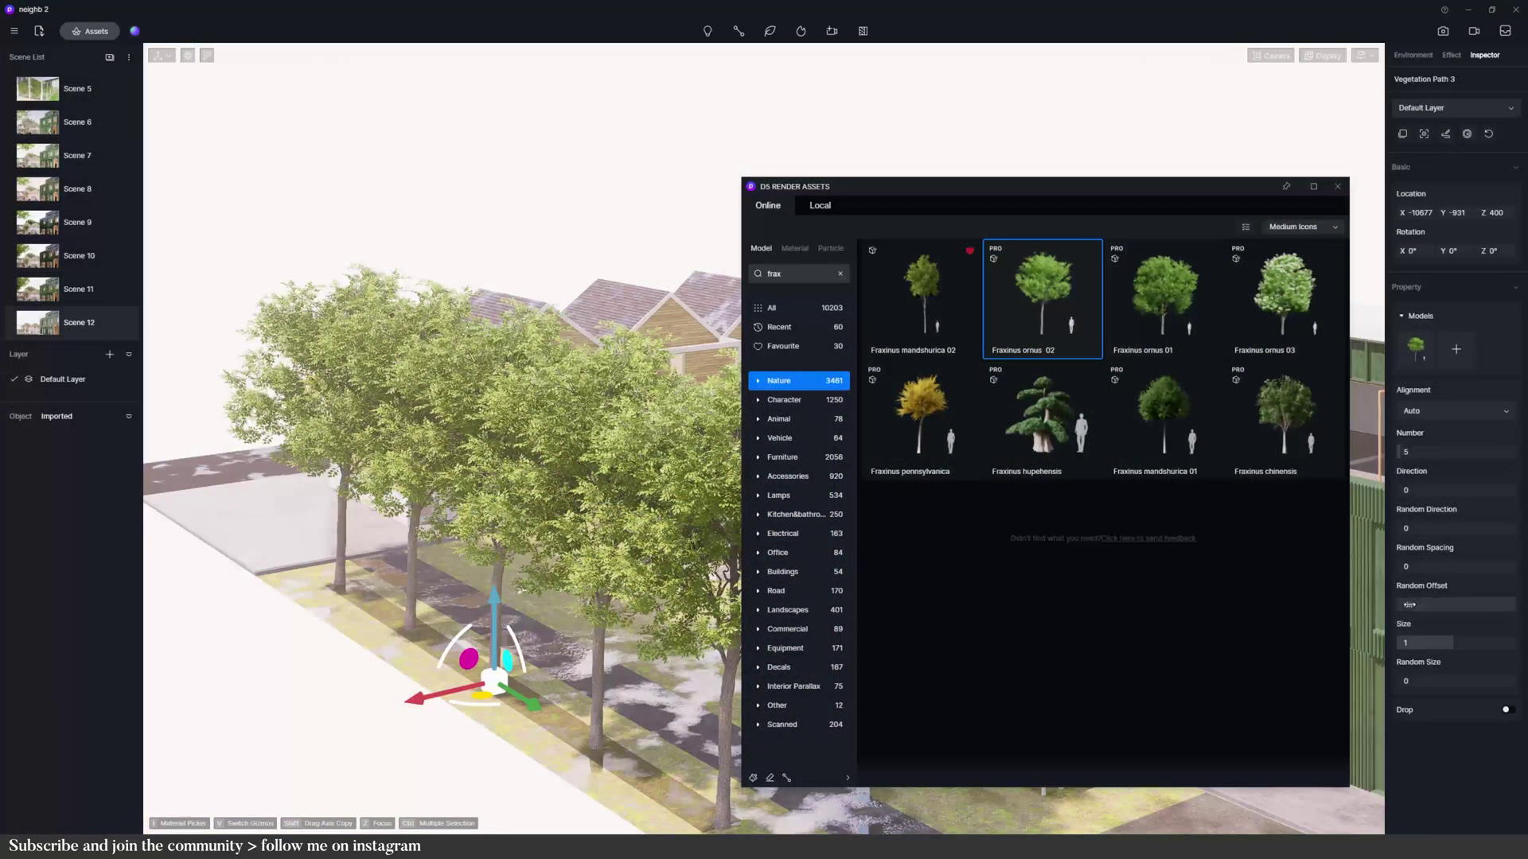
pyautogui.moveTo(1408, 604); pyautogui.dragTo(1415, 617)
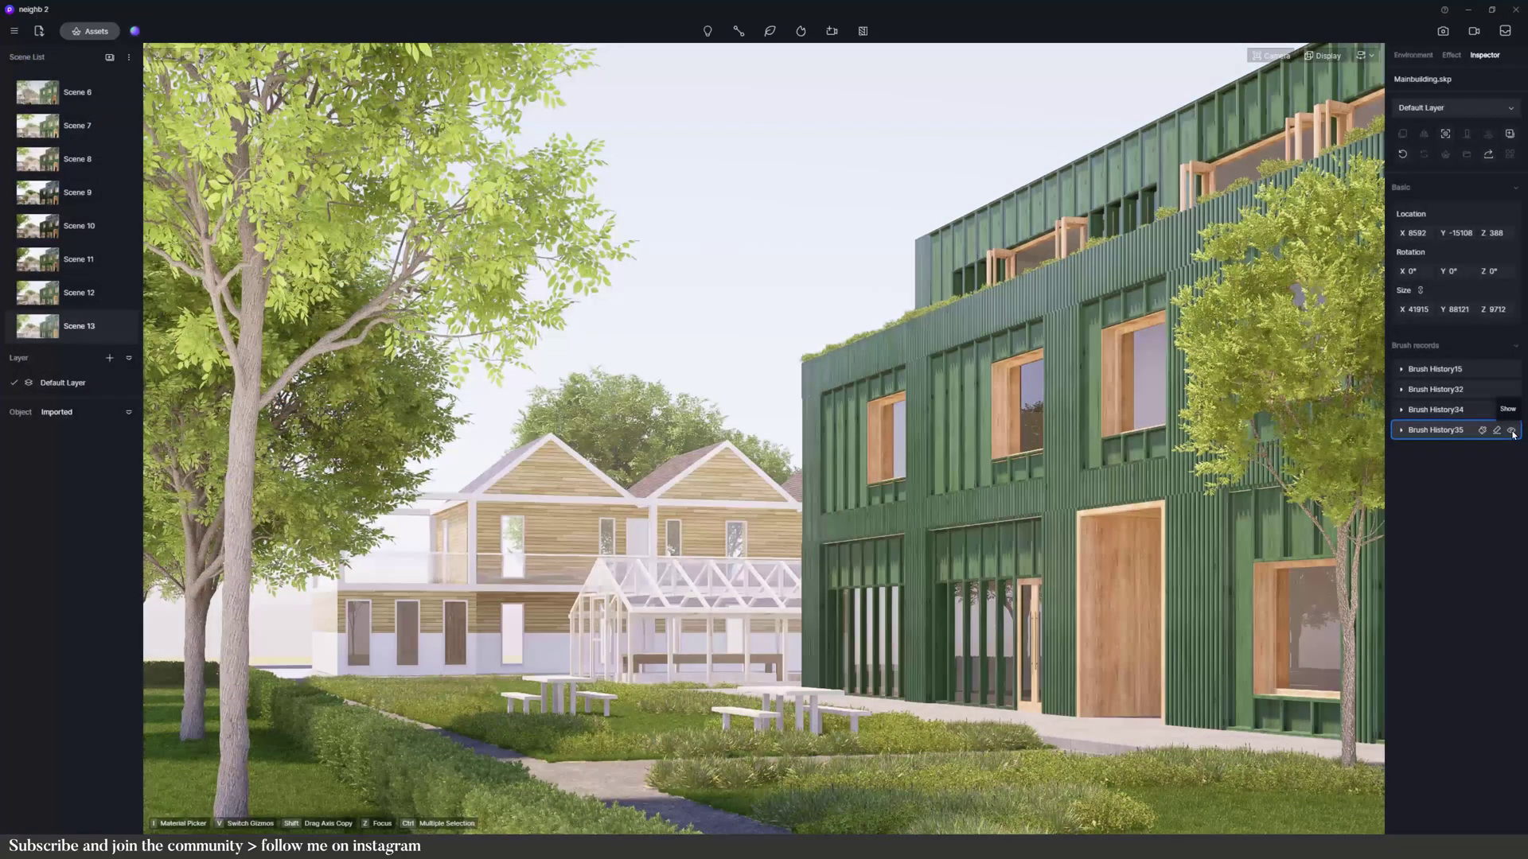
pyautogui.click(1511, 431)
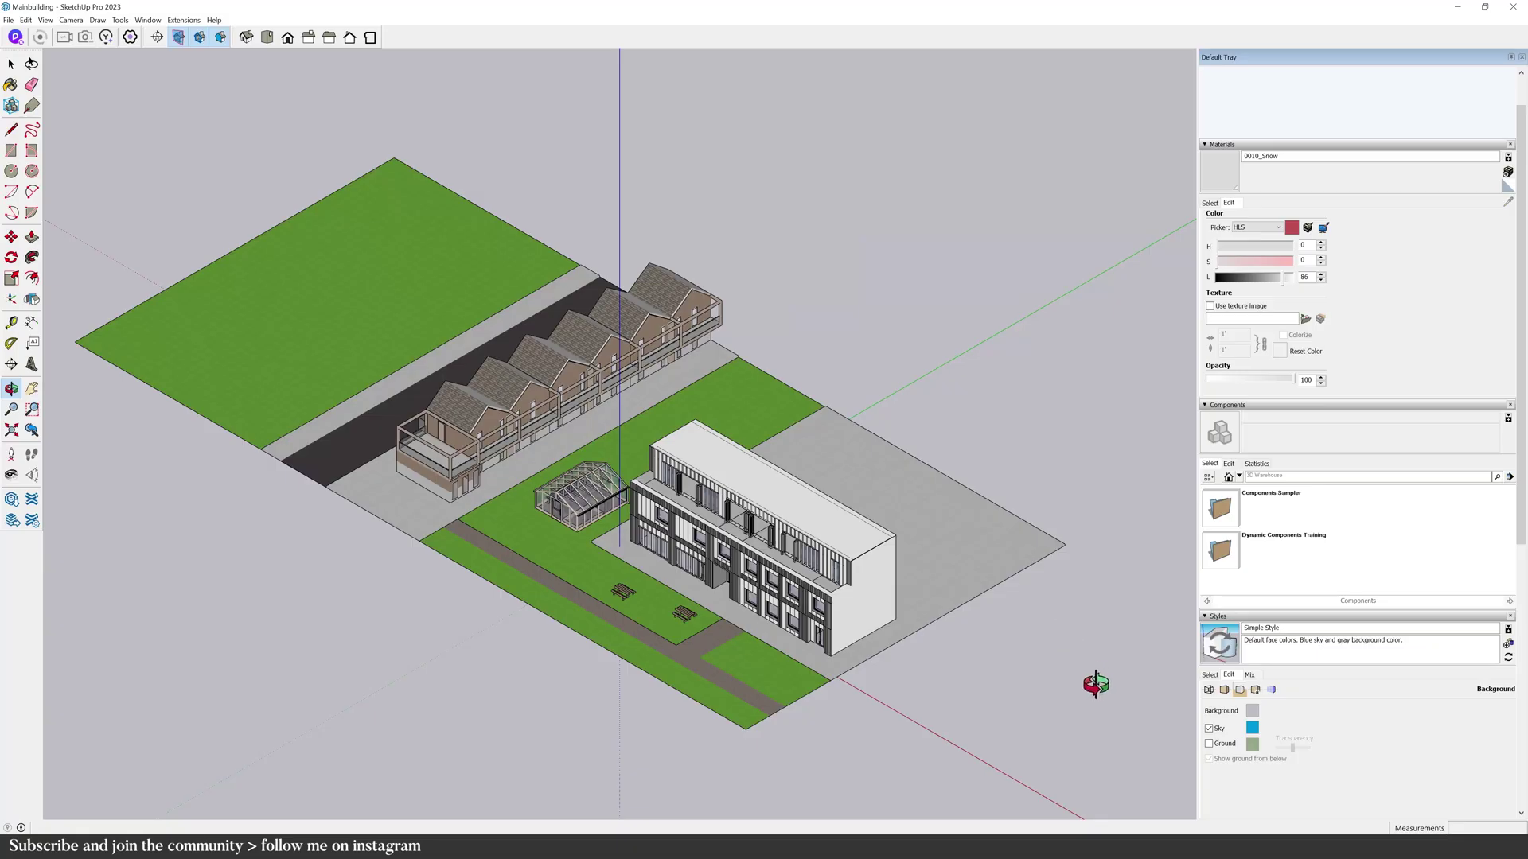
# - Start D5 Render from SketchUp and connect the neighbourhood model to it
pyautogui.moveTo(1083, 687); pyautogui.dragTo(1148, 626)
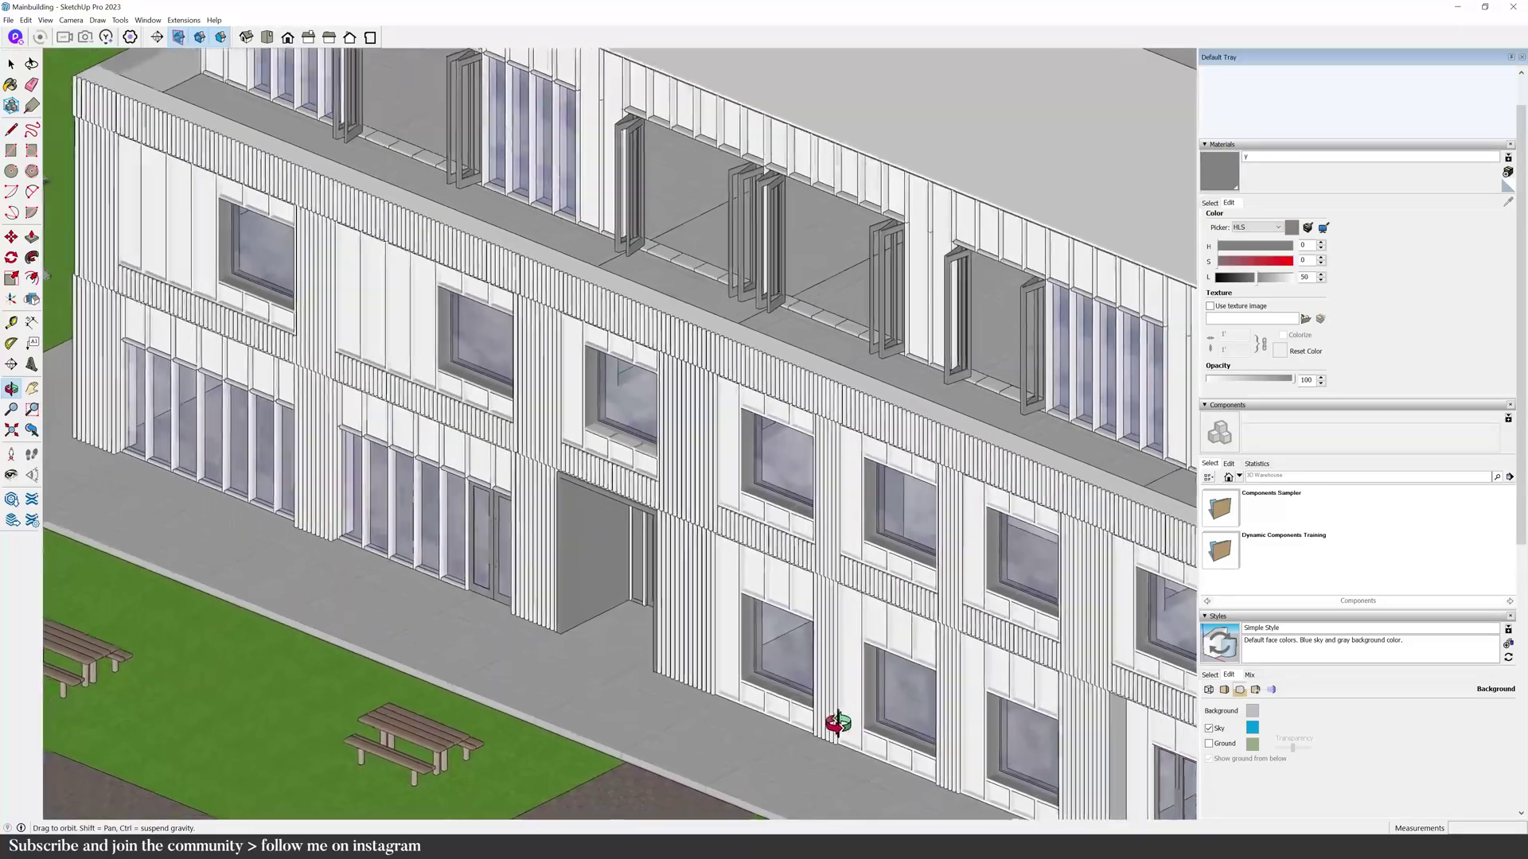
pyautogui.moveTo(836, 723); pyautogui.dragTo(870, 733)
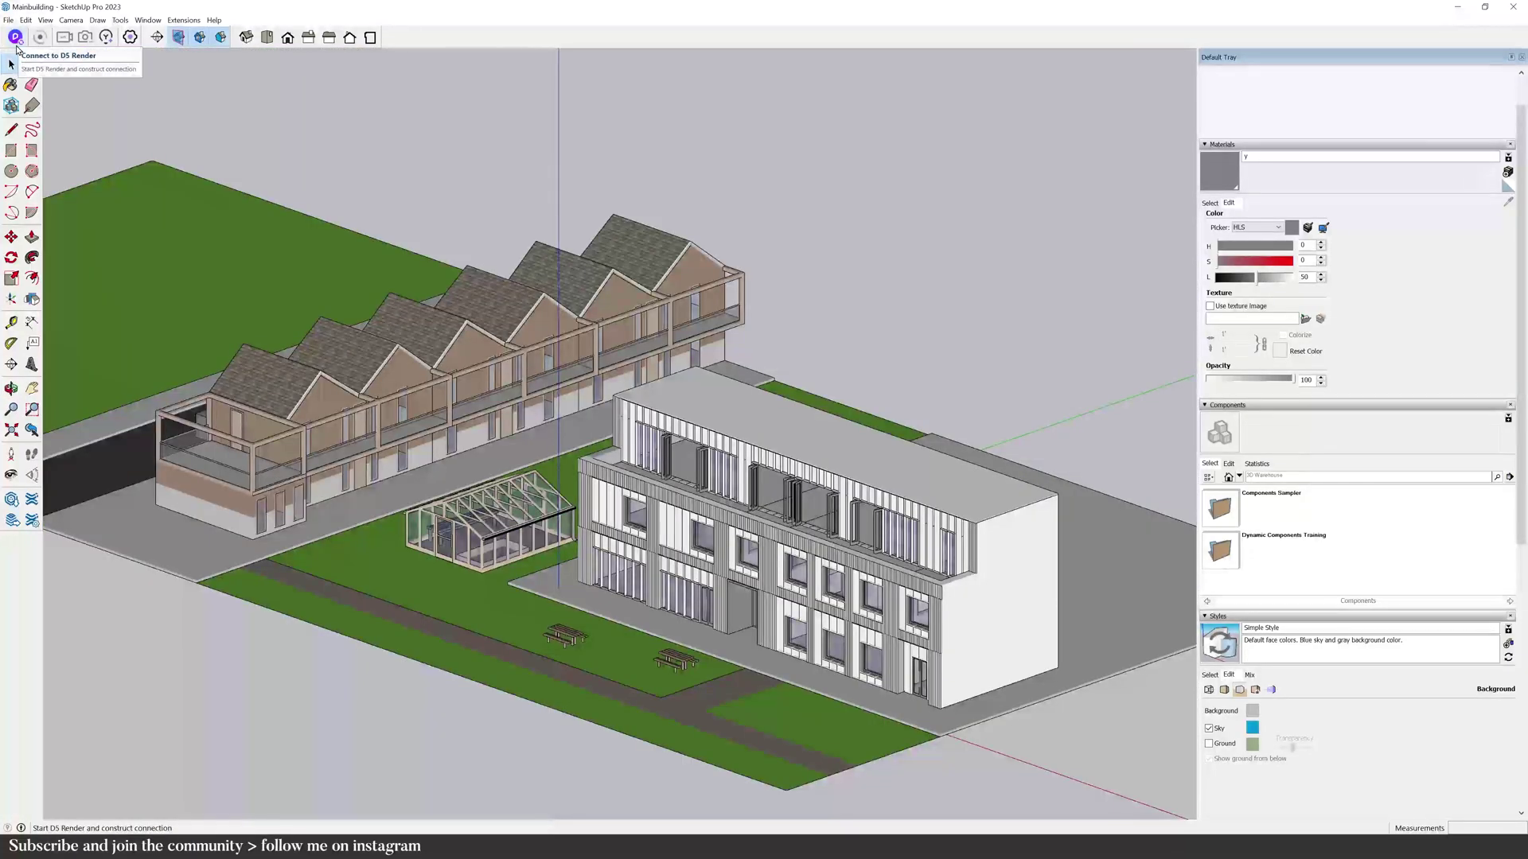
pyautogui.click(16, 45)
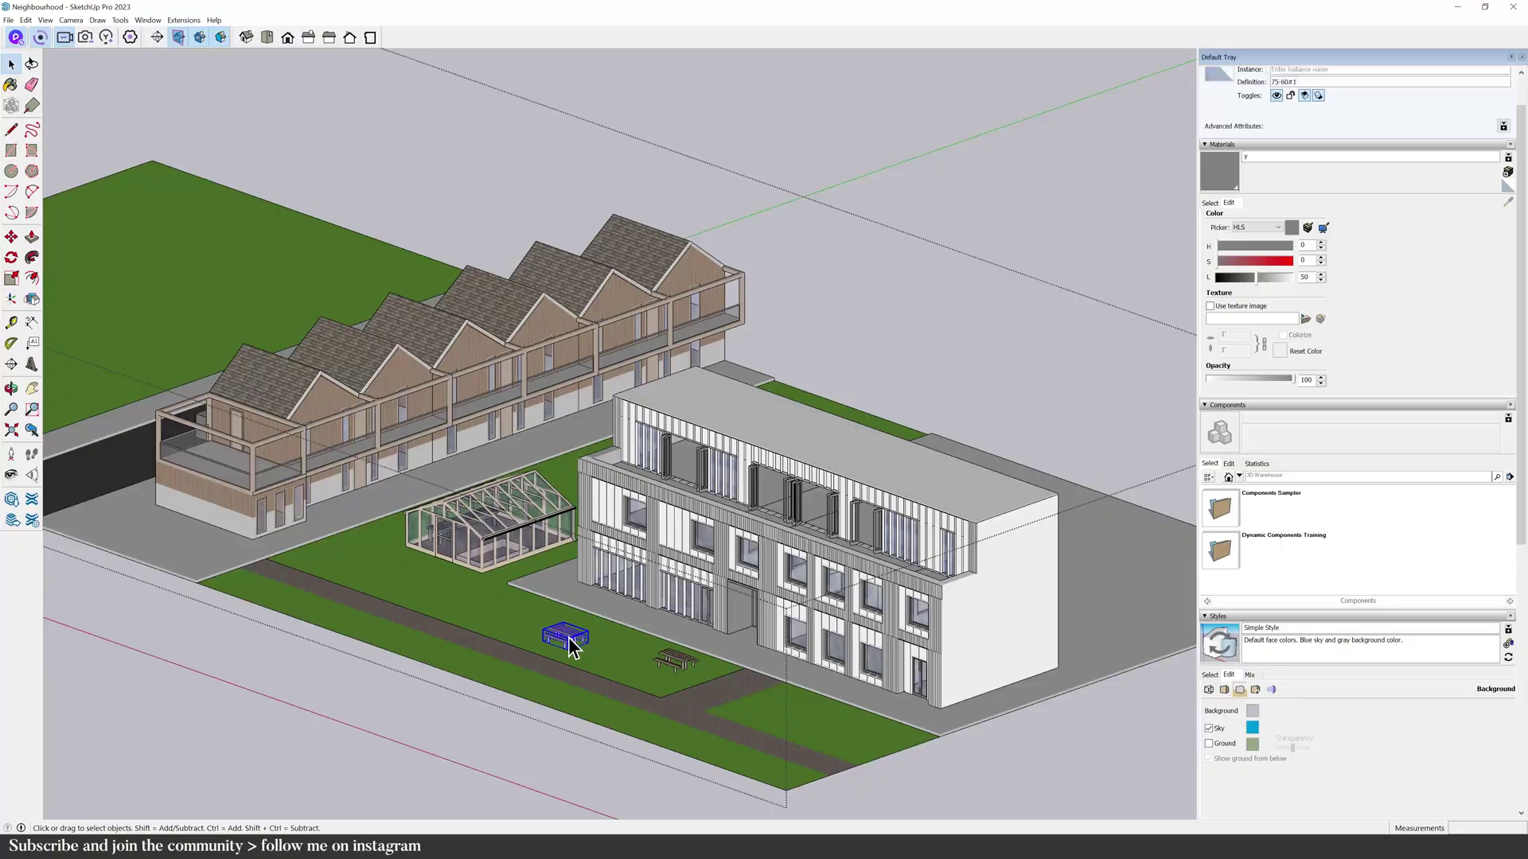
# - Remove the picnic table from the lawn in front of the main building
pyautogui.keyDown('ctrl'); pyautogui.click(675, 661); pyautogui.keyUp('ctrl')
pyautogui.rightClick(675, 664)
pyautogui.click(685, 683)
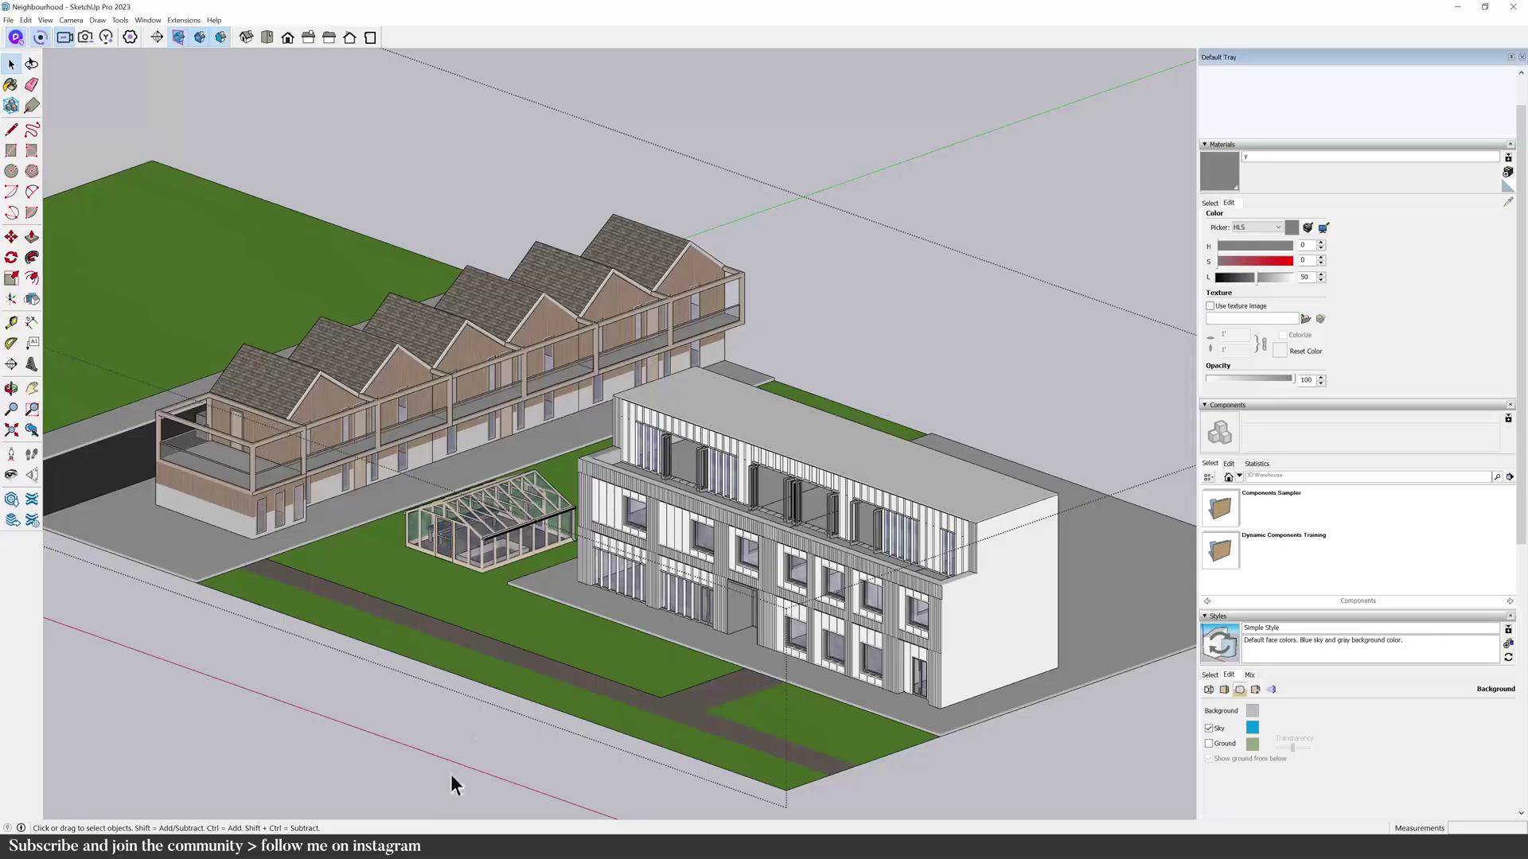
pyautogui.click(366, 375)
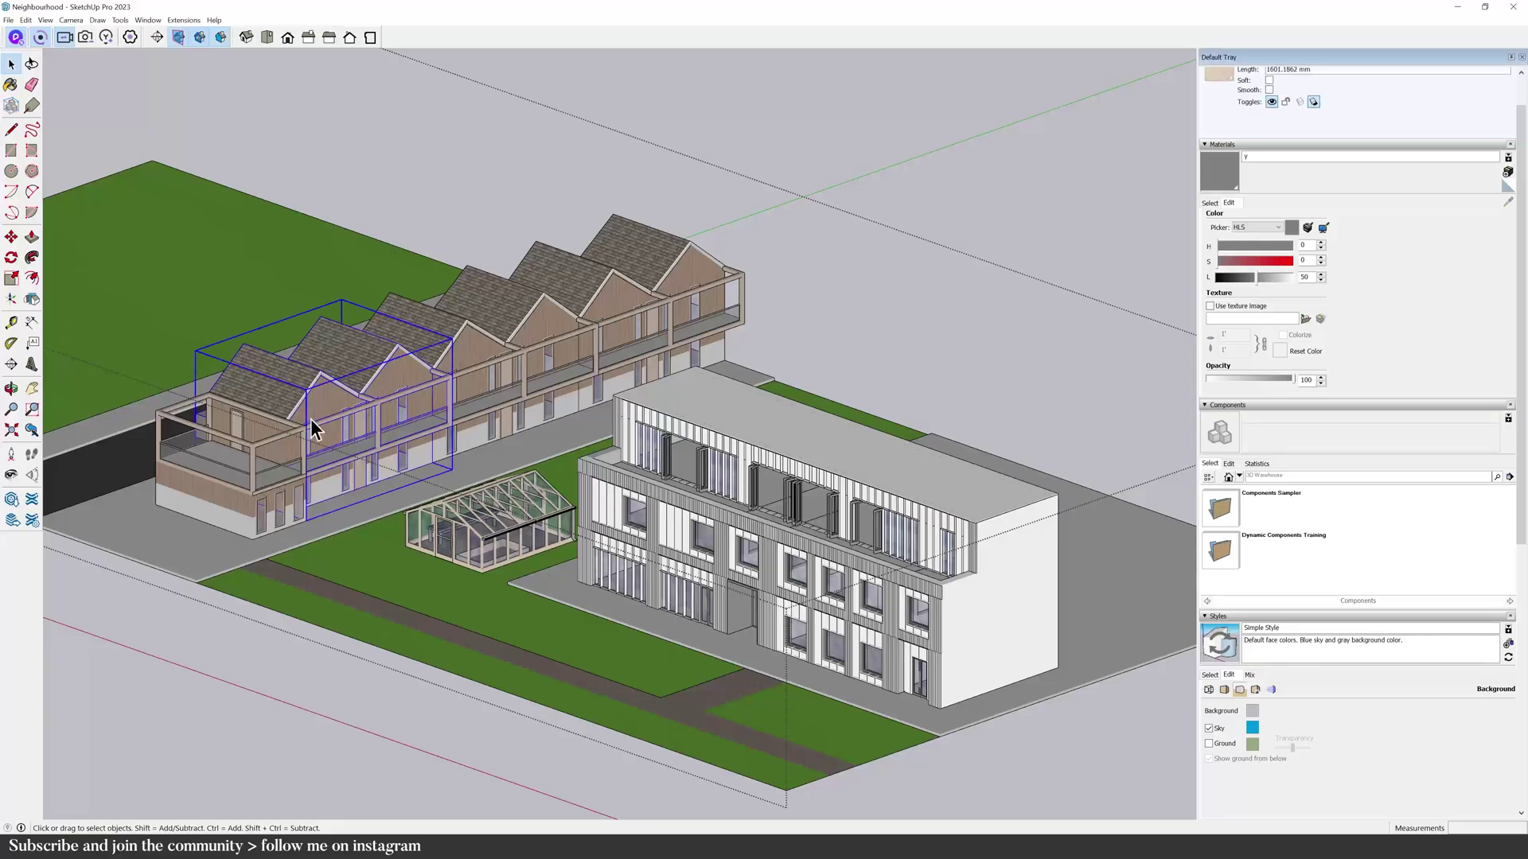
pyautogui.rightClick(459, 317)
pyautogui.click(484, 345)
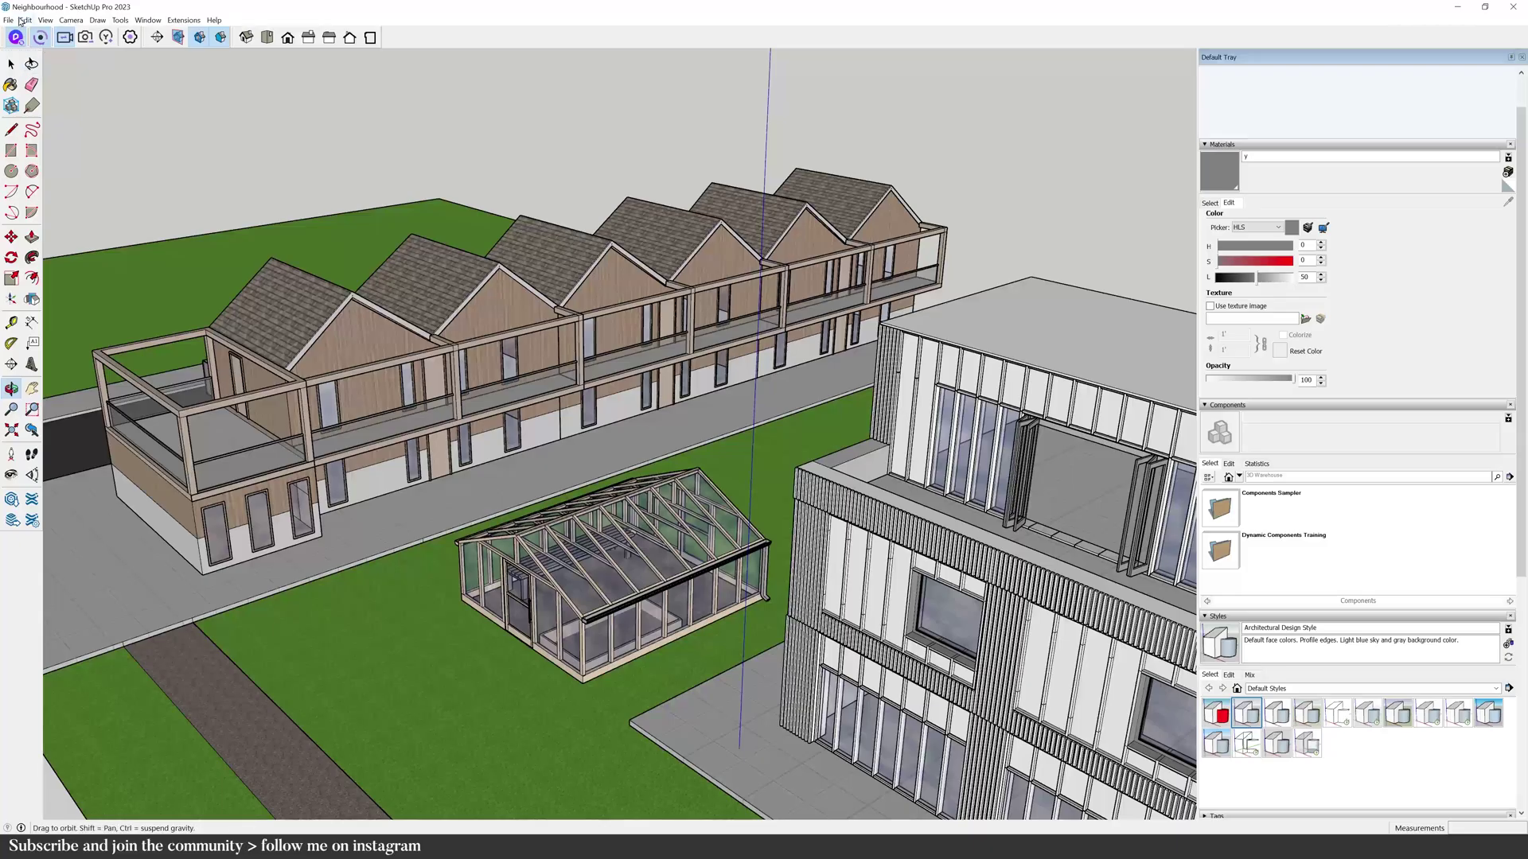
pyautogui.click(24, 36)
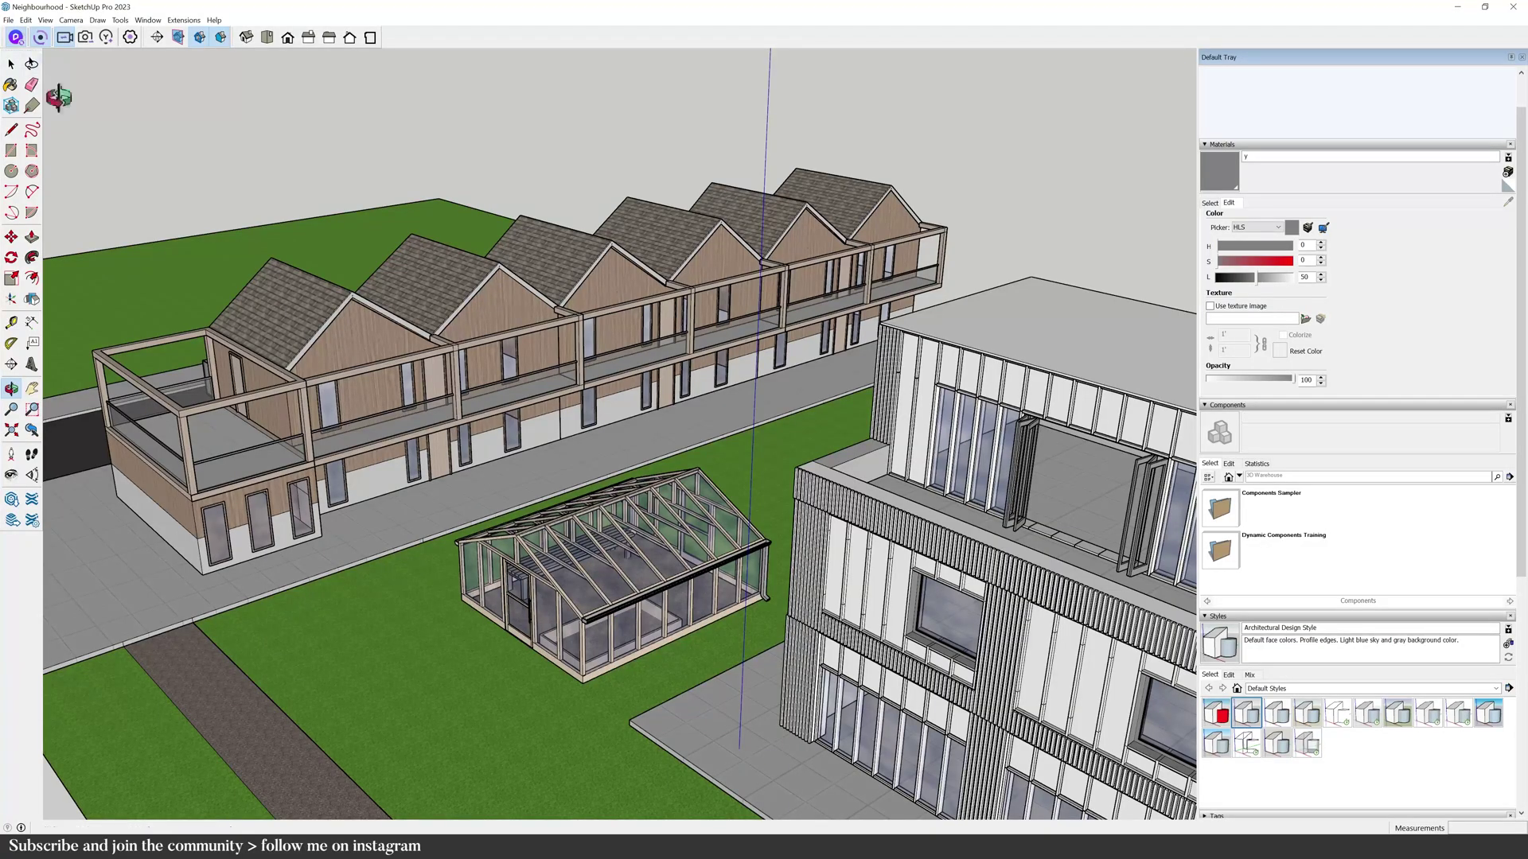
# - Switch the model's face style to Monochrome to show front and back faces
pyautogui.click(62, 23)
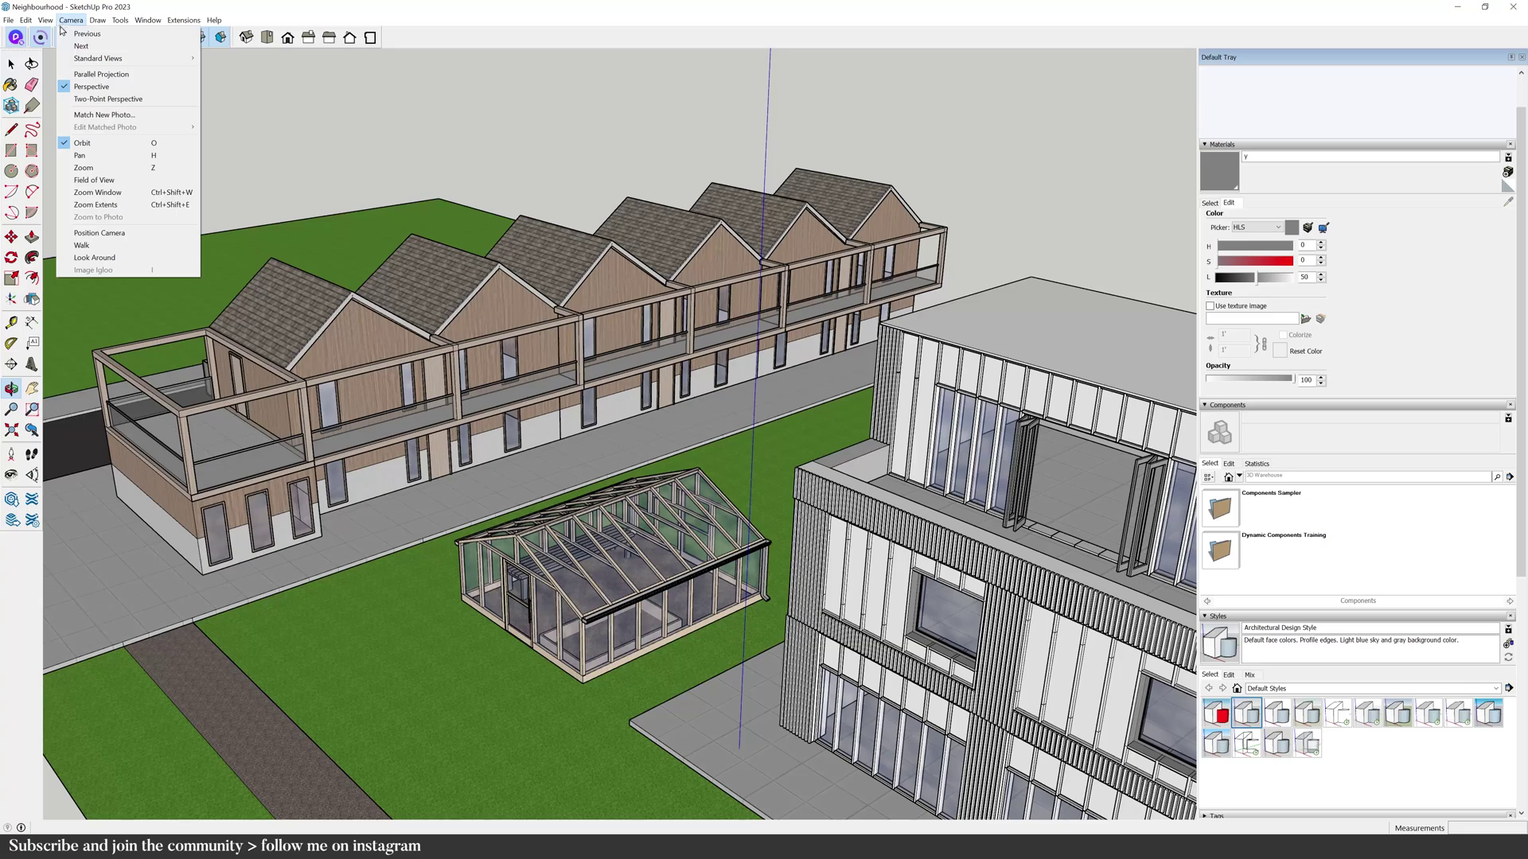
pyautogui.moveTo(46, 21)
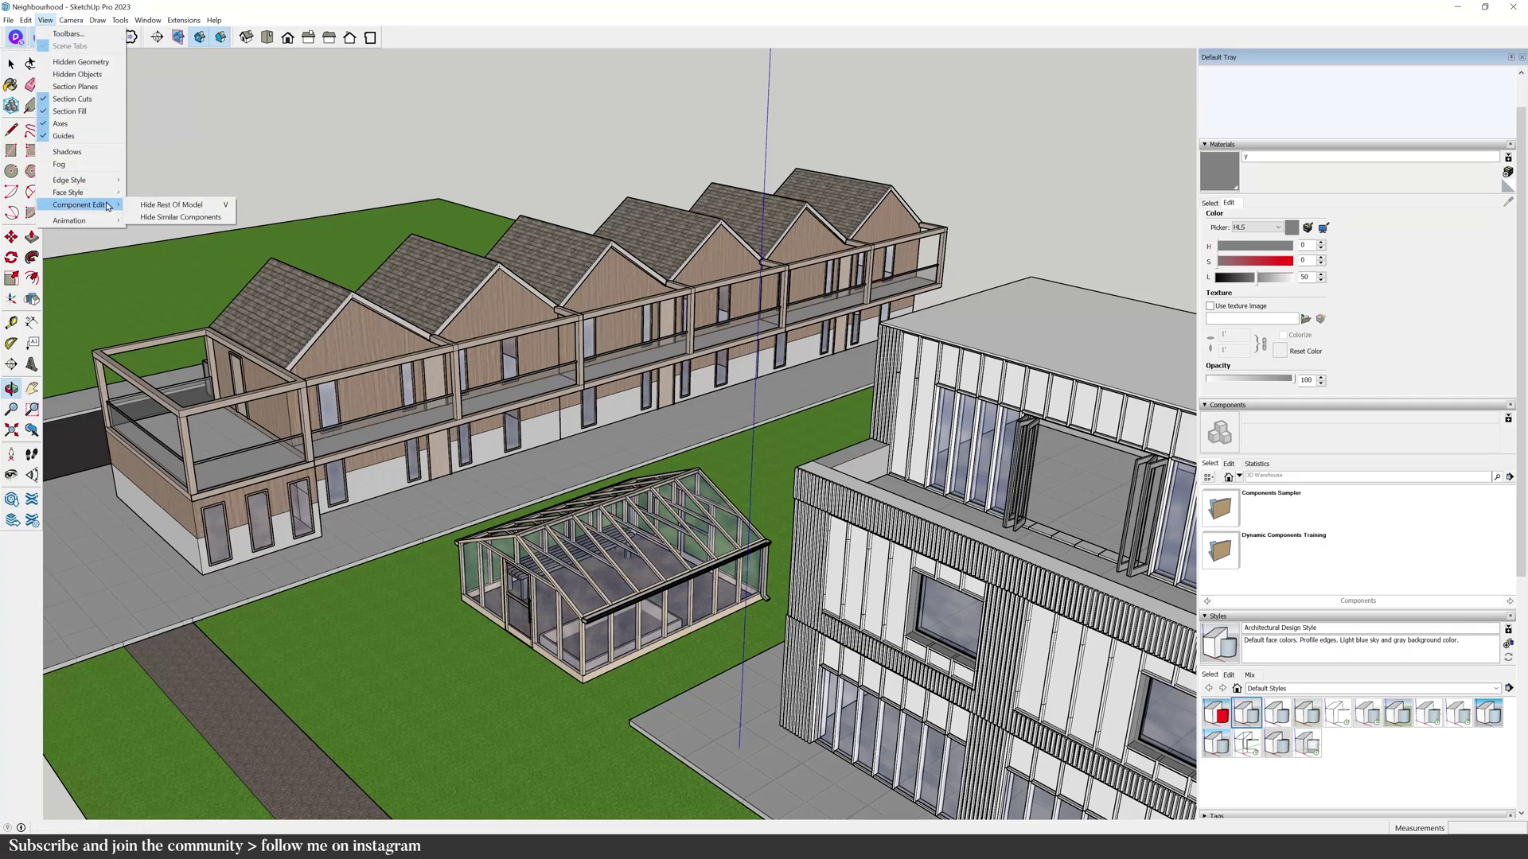
pyautogui.moveTo(80, 192)
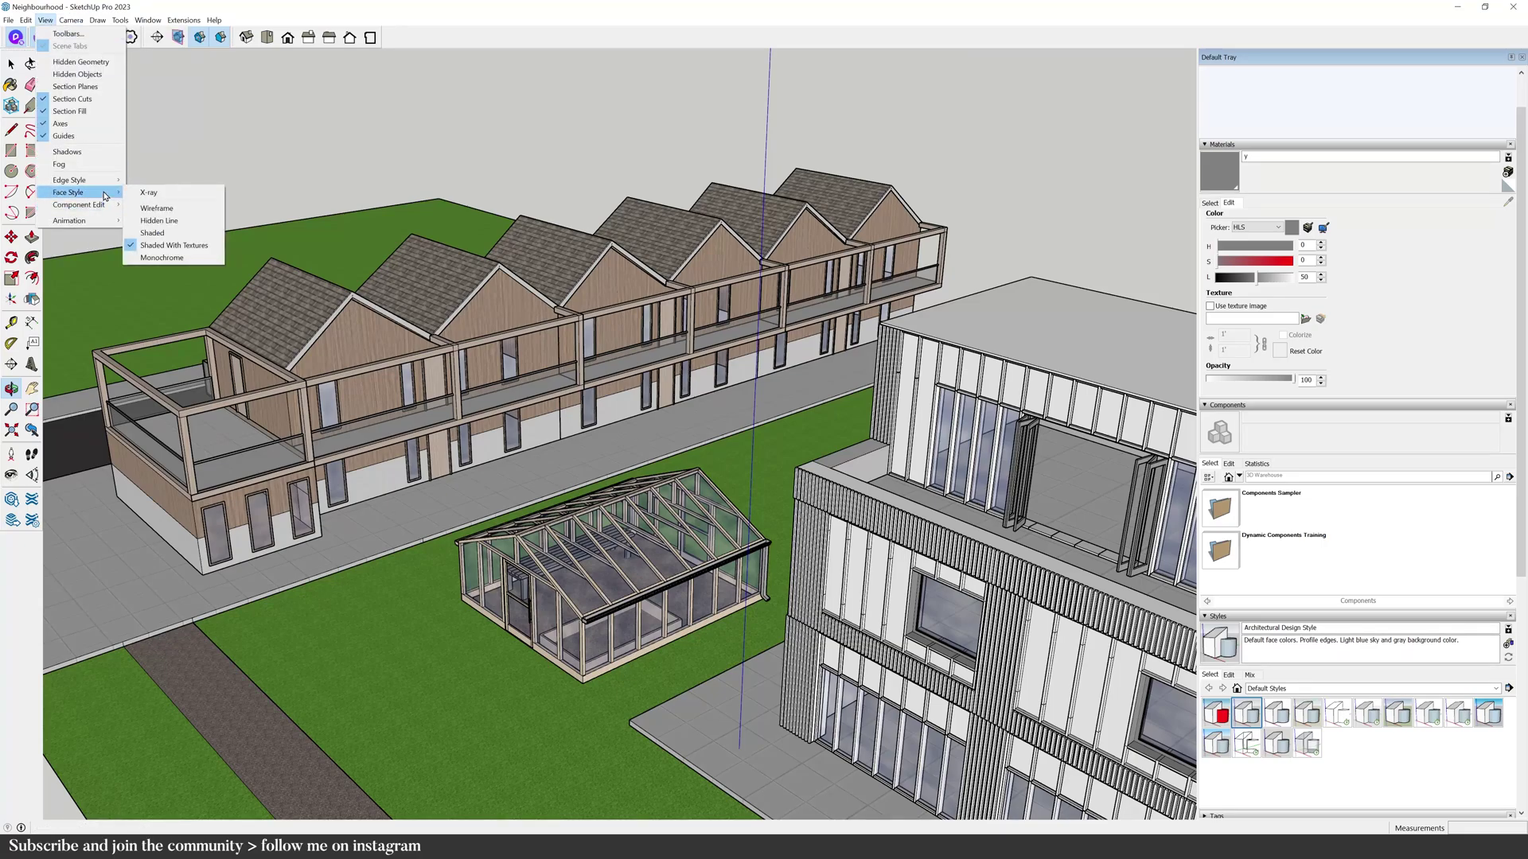
pyautogui.click(143, 259)
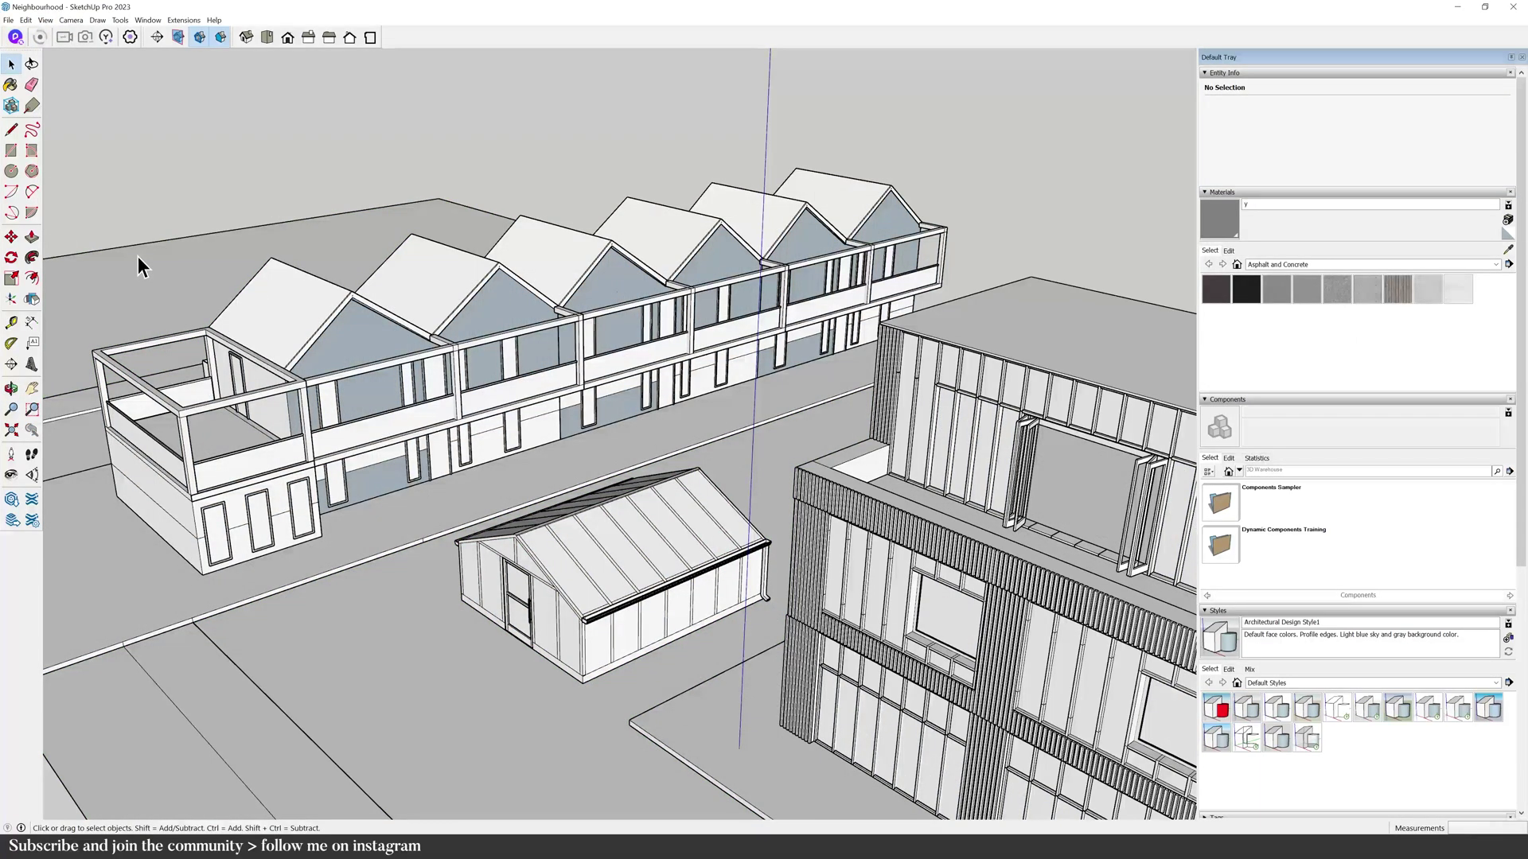
# - Display the Fredo6 Tools toolbar in SketchUp
pyautogui.rightClick(400, 42)
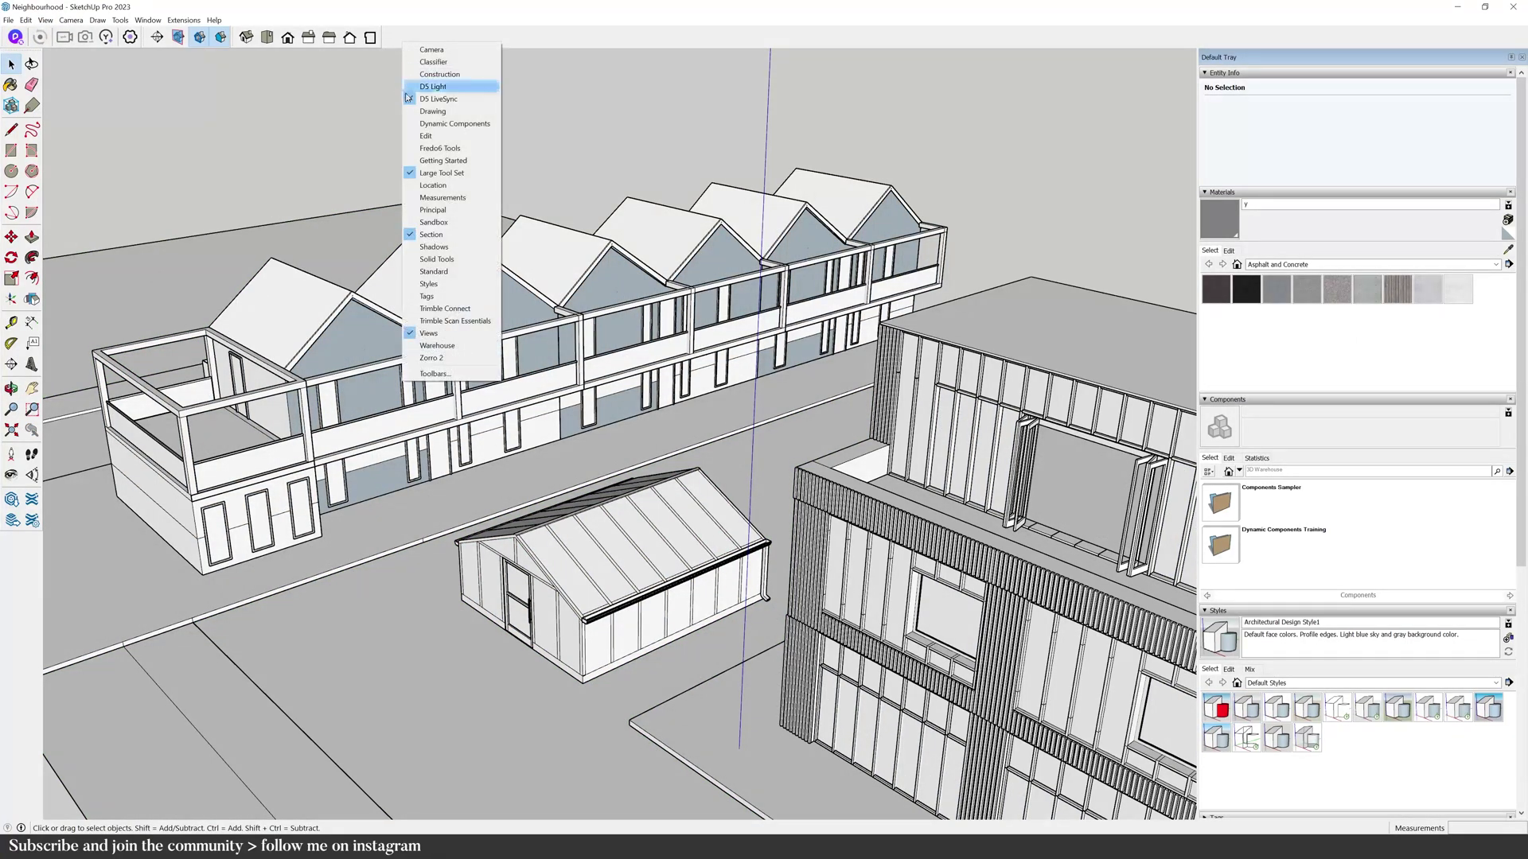
pyautogui.click(414, 145)
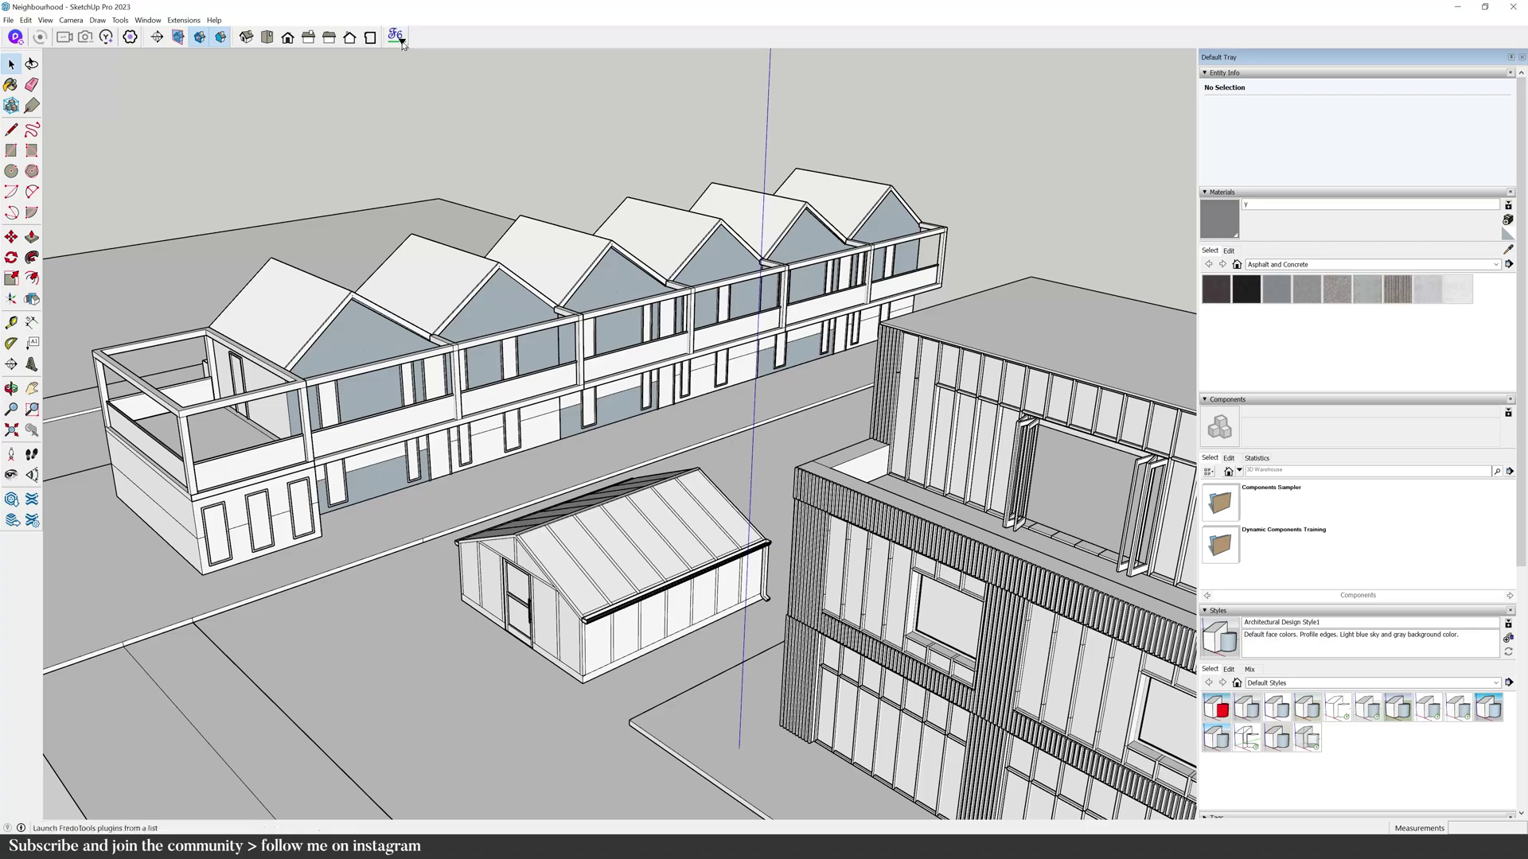
pyautogui.click(558, 540)
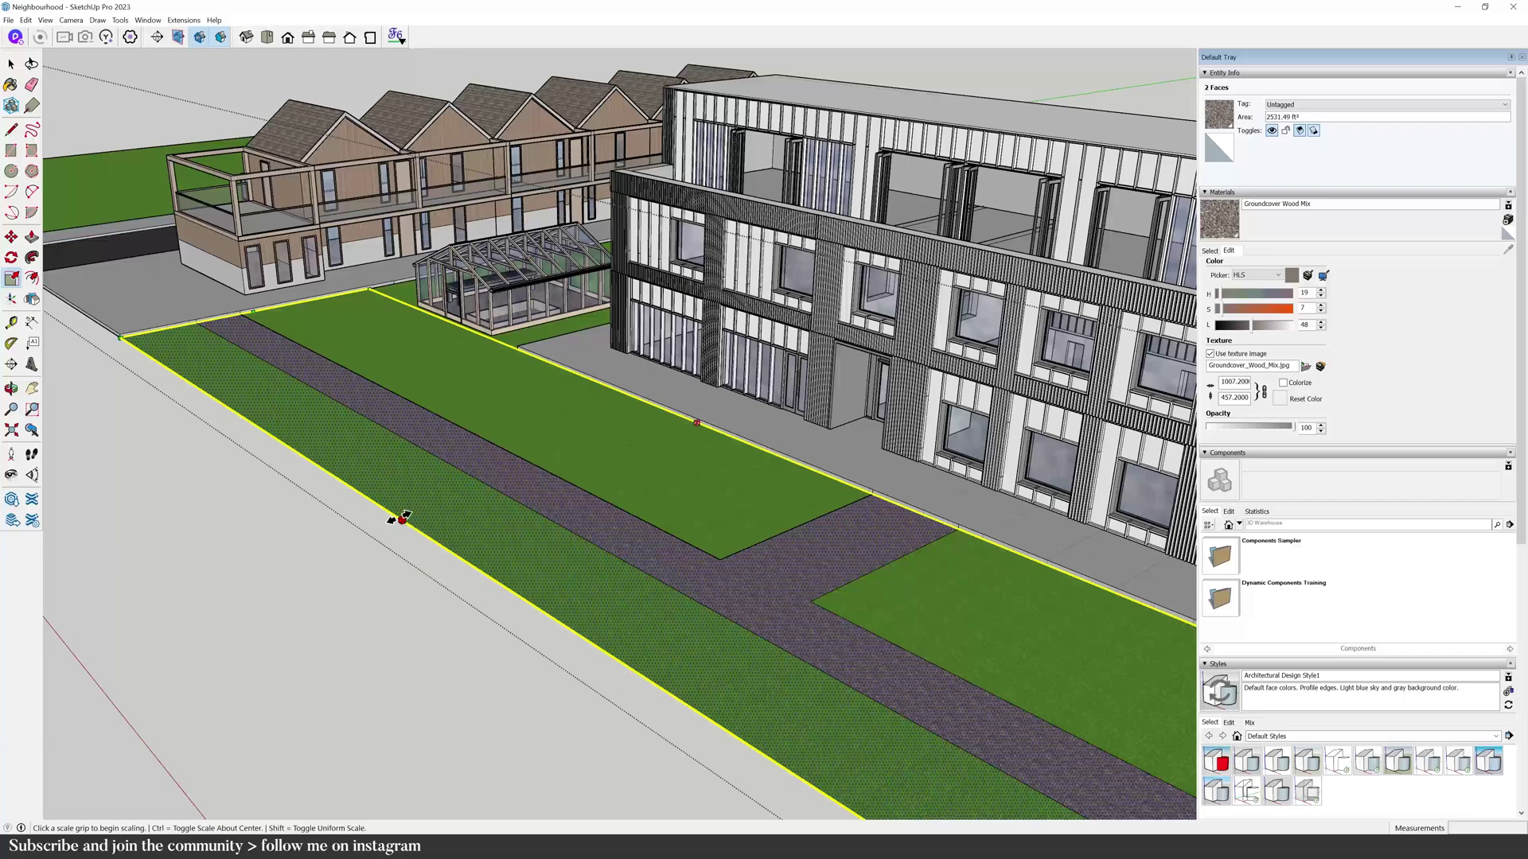
# - Scale the path and front lawn faces by about 1.41 along the green axis and set the Groundcover Wood Mix texture's width to 457.2
pyautogui.click(404, 519)
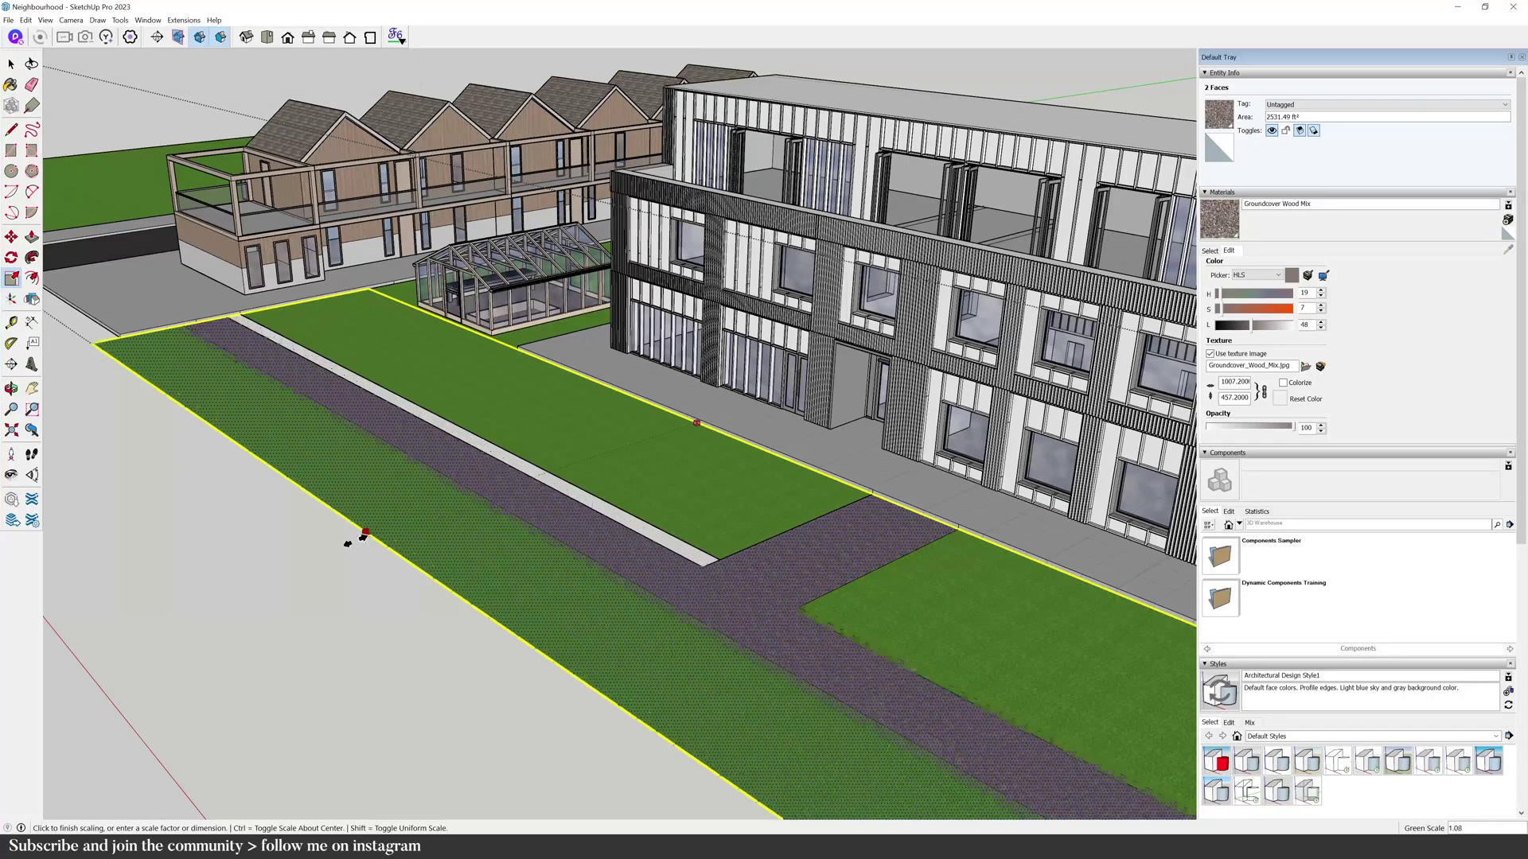
pyautogui.click(254, 585)
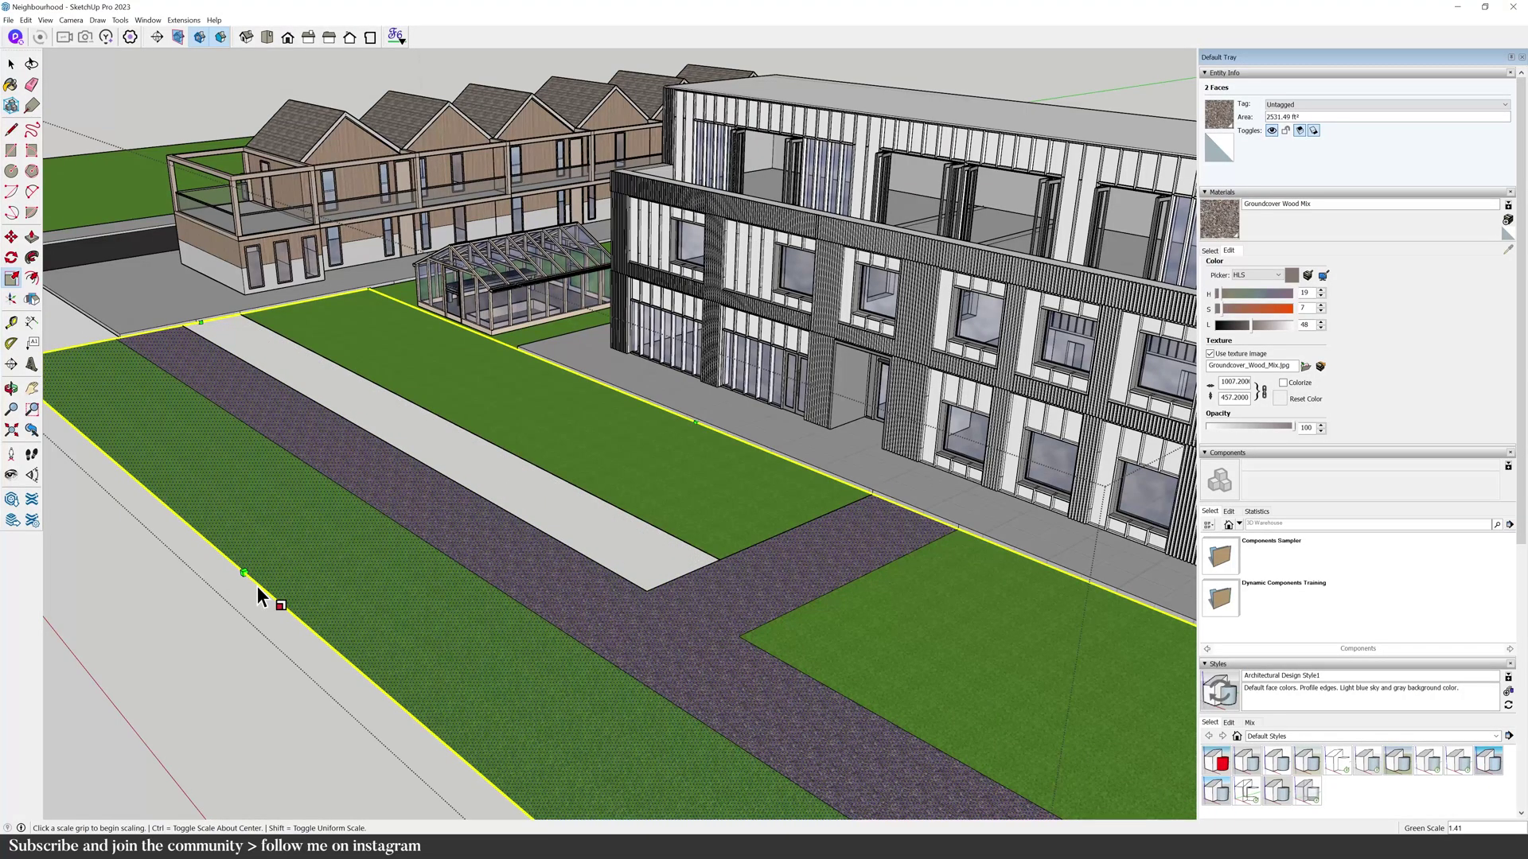
pyautogui.press('b')
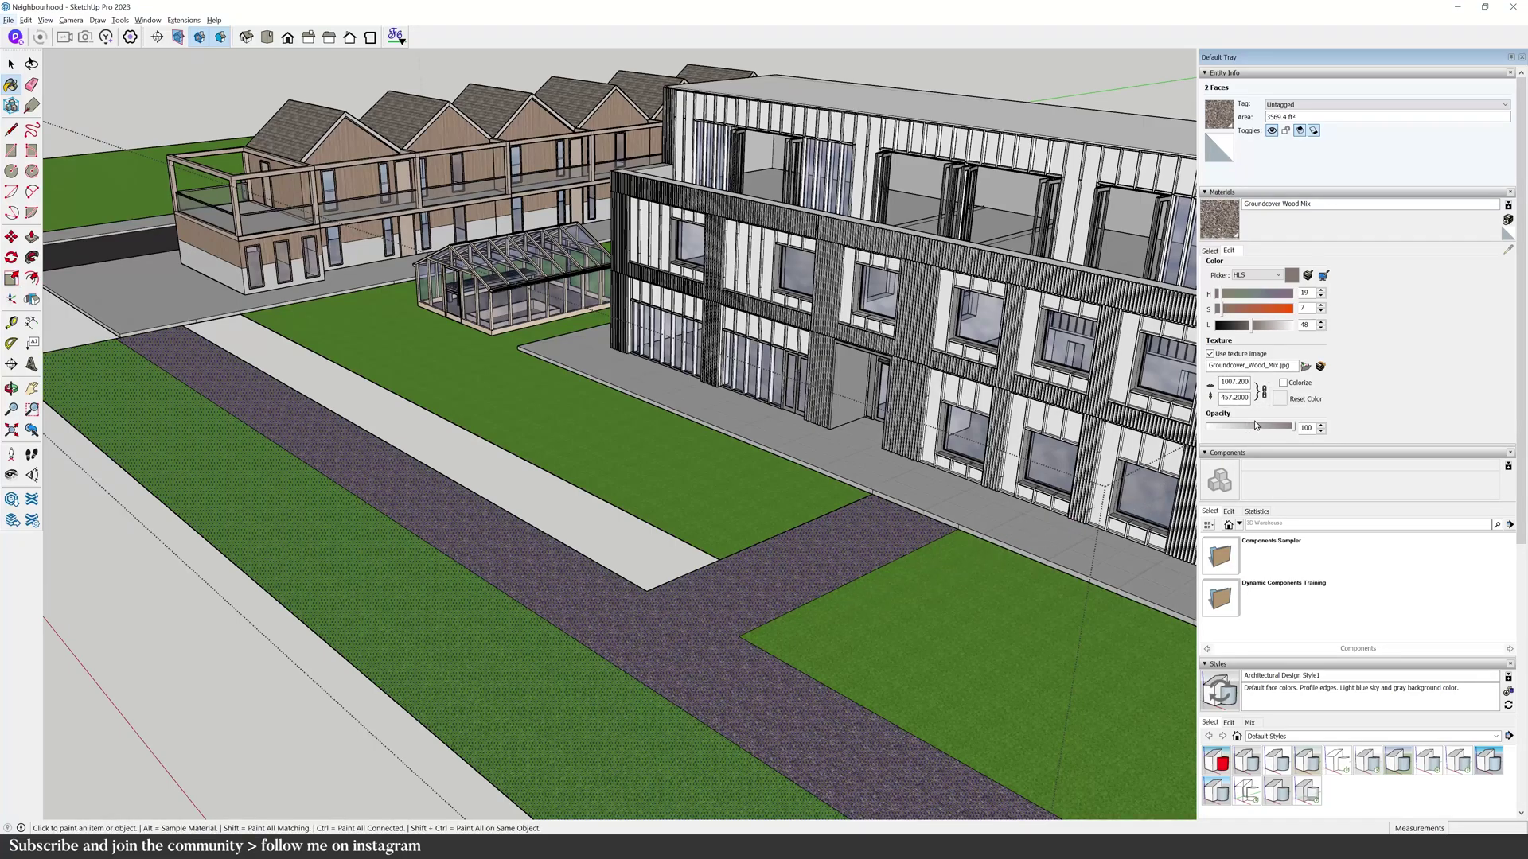
pyautogui.click(1260, 392)
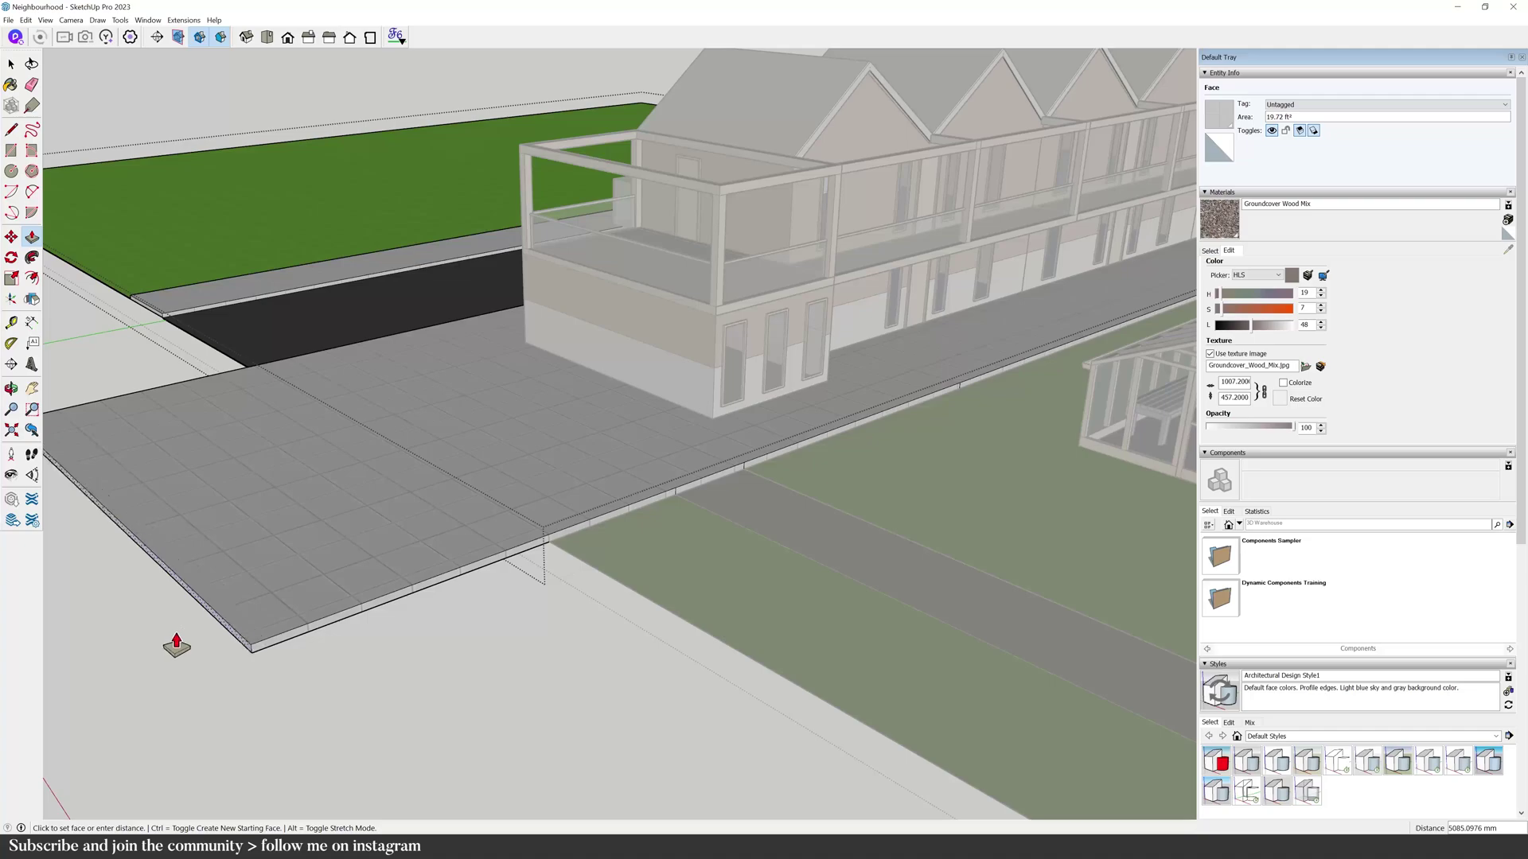
# - Extend the end of the paving beside the row houses outward with Push/Pull and scale all of its geometry
pyautogui.scroll(-3, 416, 567)
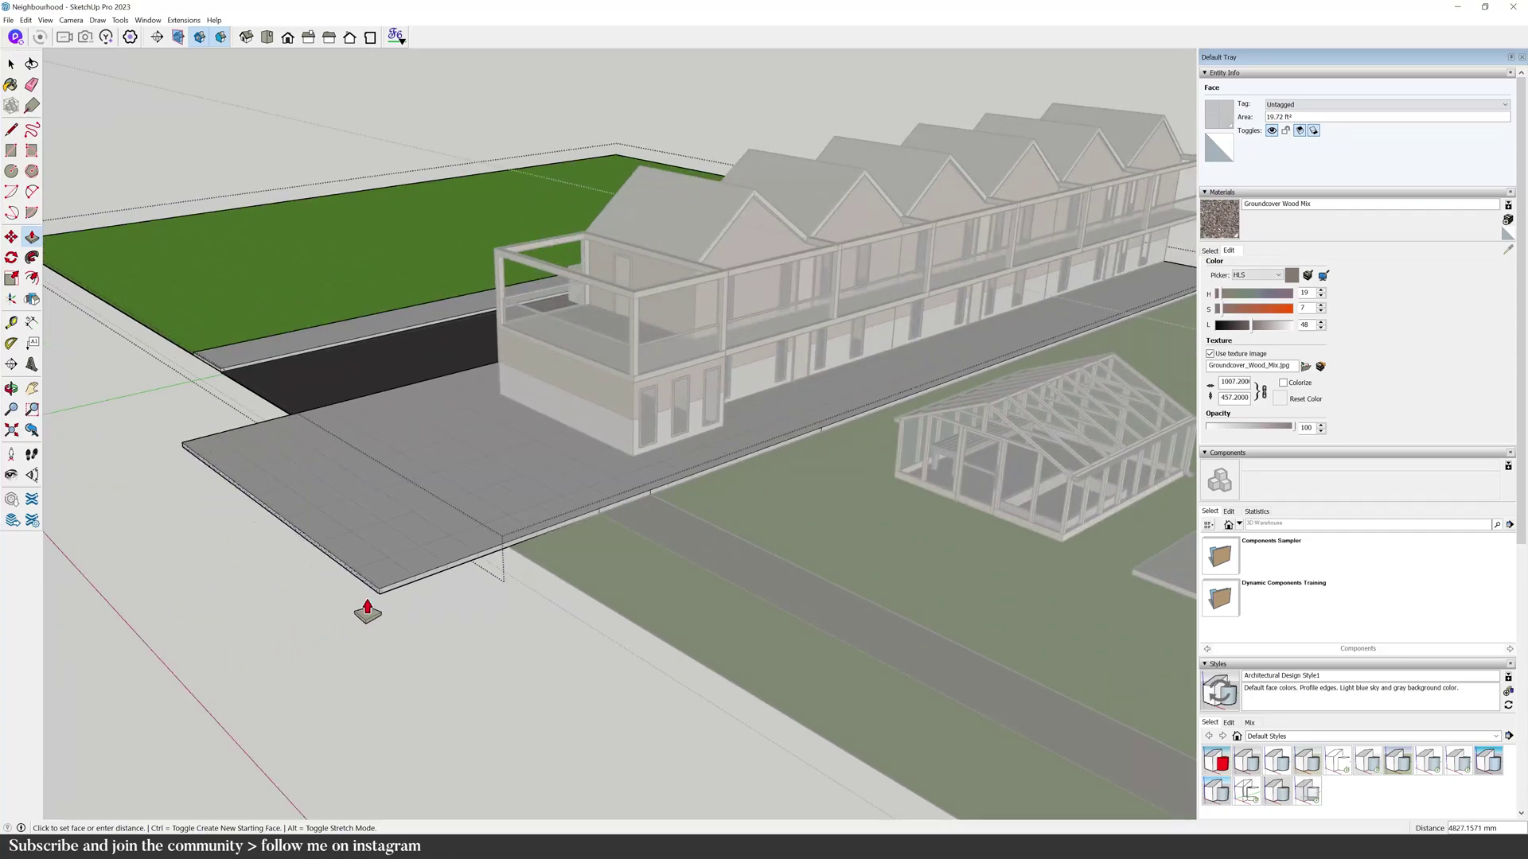
pyautogui.click(410, 590)
pyautogui.hotkey('ctrl', 'a')
pyautogui.press('s')
pyautogui.click(173, 344)
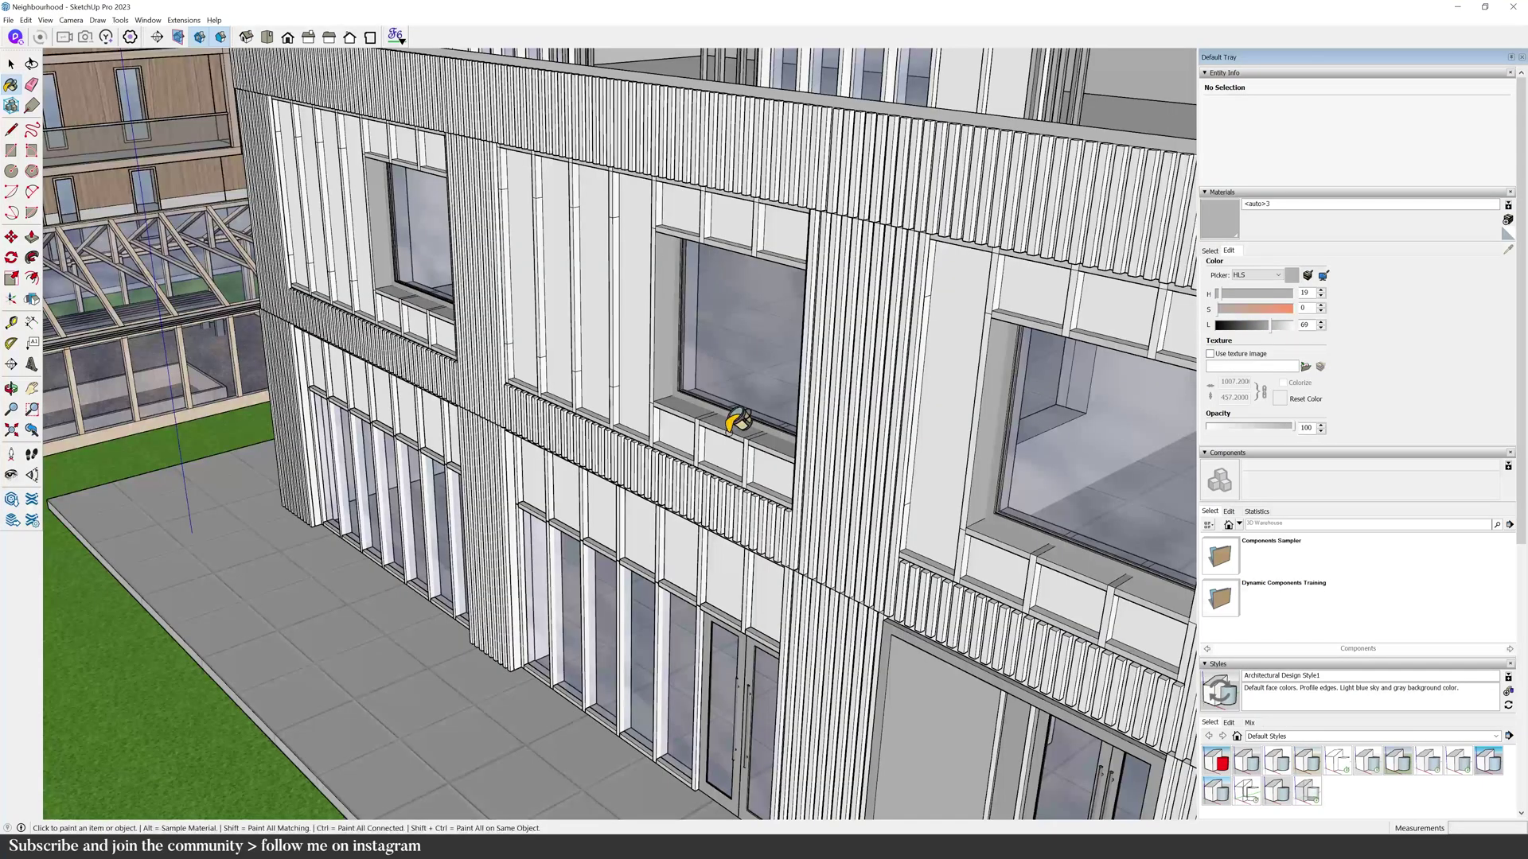
# - Recolour the window and door frame material to hue 19, saturation 56, luminosity 50, and adjust the colour of the façade panel material above the door
pyautogui.moveTo(1271, 328); pyautogui.dragTo(1256, 328)
pyautogui.click(1260, 310)
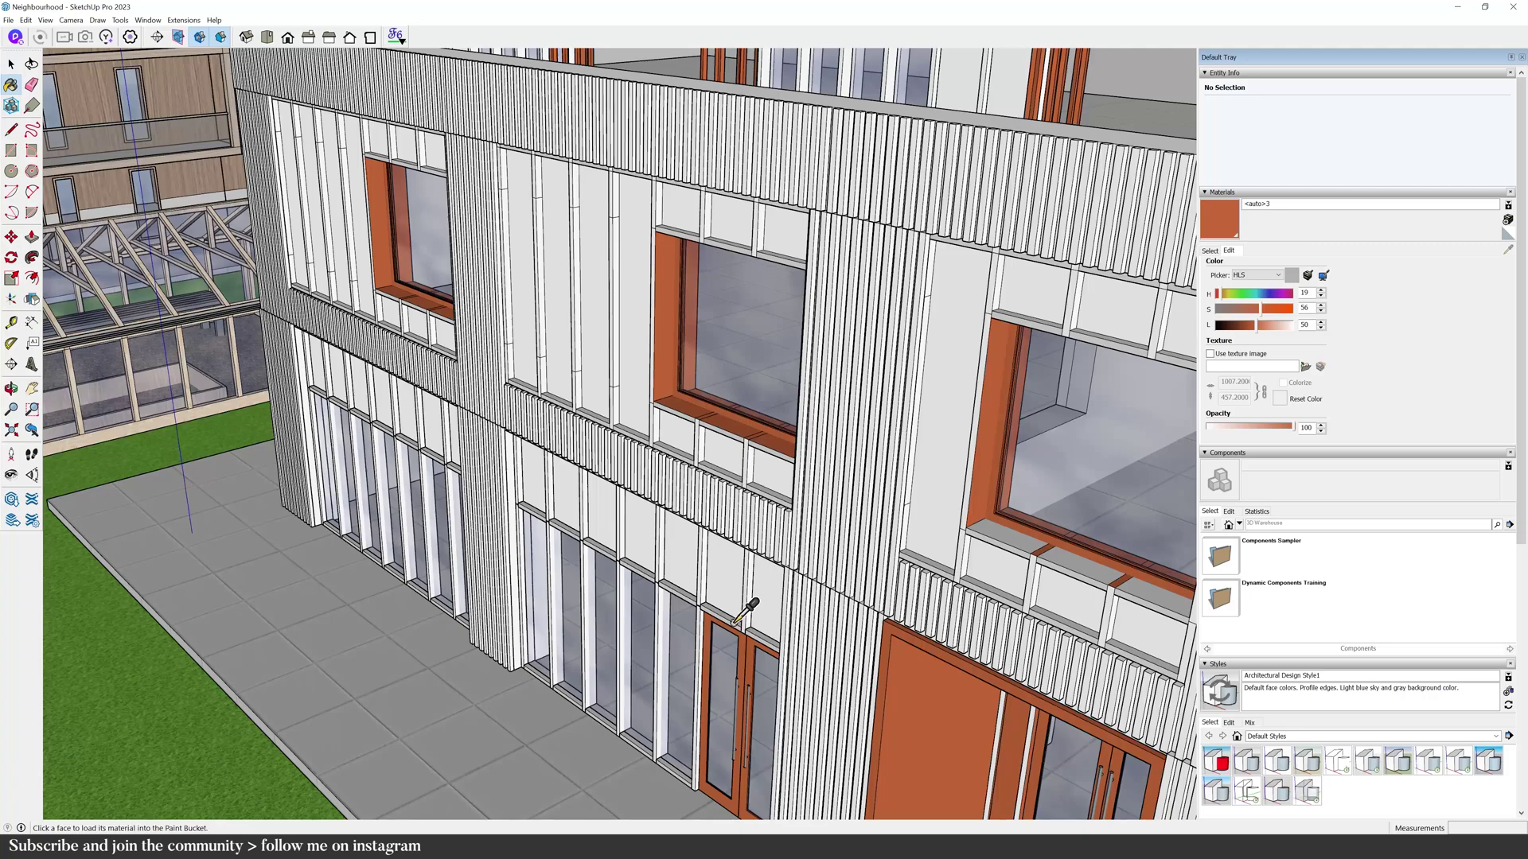
pyautogui.keyDown('alt'); pyautogui.click(743, 608); pyautogui.keyUp('alt')
pyautogui.click(1260, 328)
pyautogui.moveTo(1253, 328)
pyautogui.mouseDown()
pyautogui.moveTo(1268, 329)
pyautogui.moveTo(1255, 333)
pyautogui.mouseUp()
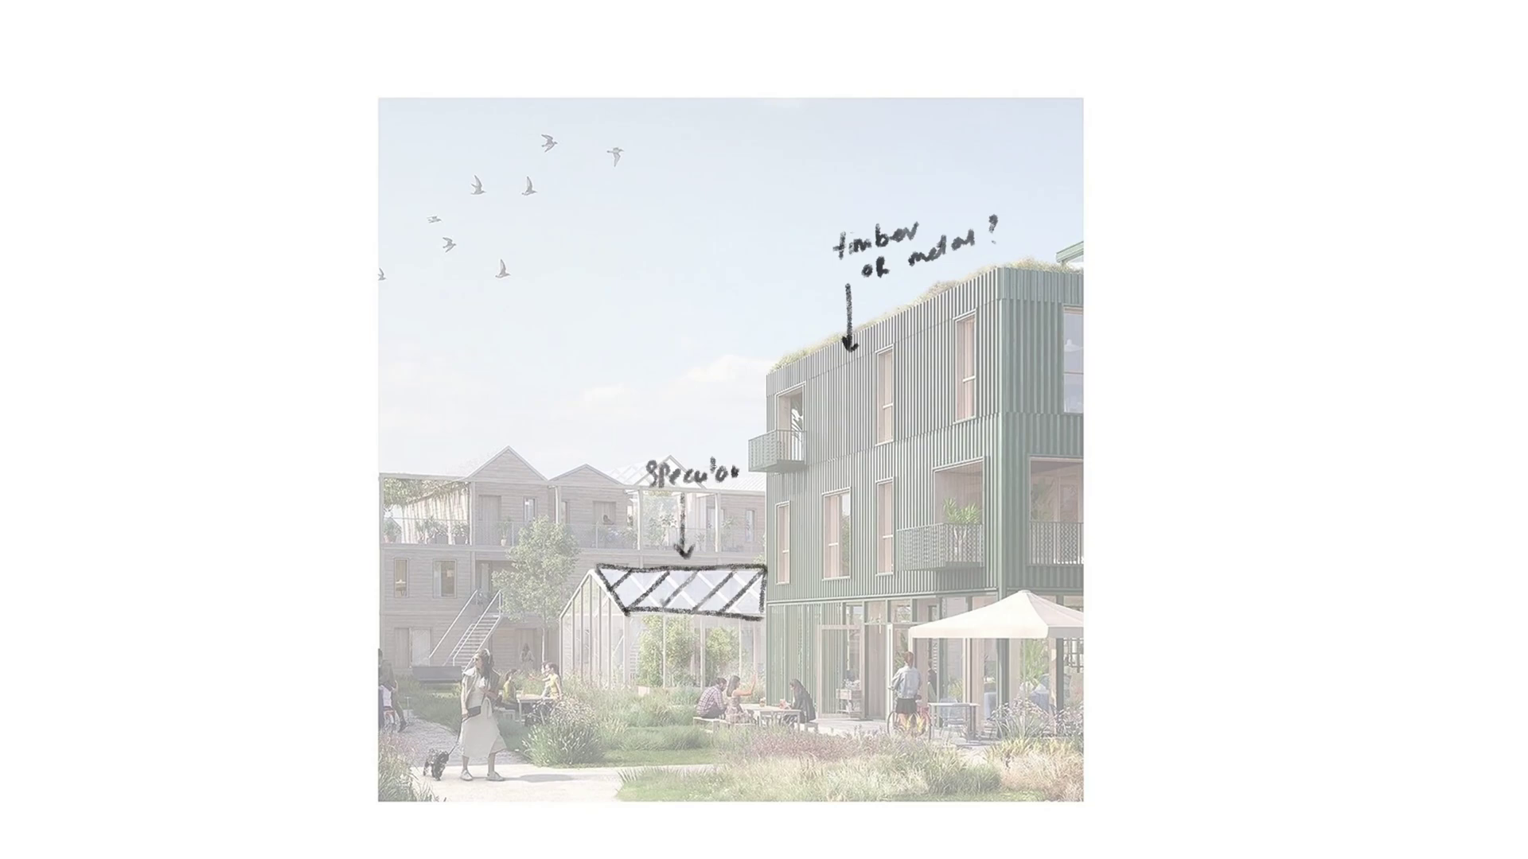
# - Highlight the green building's windows and balcony opening in yellow on the annotated reference image
pyautogui.moveTo(886, 366); pyautogui.dragTo(889, 427)
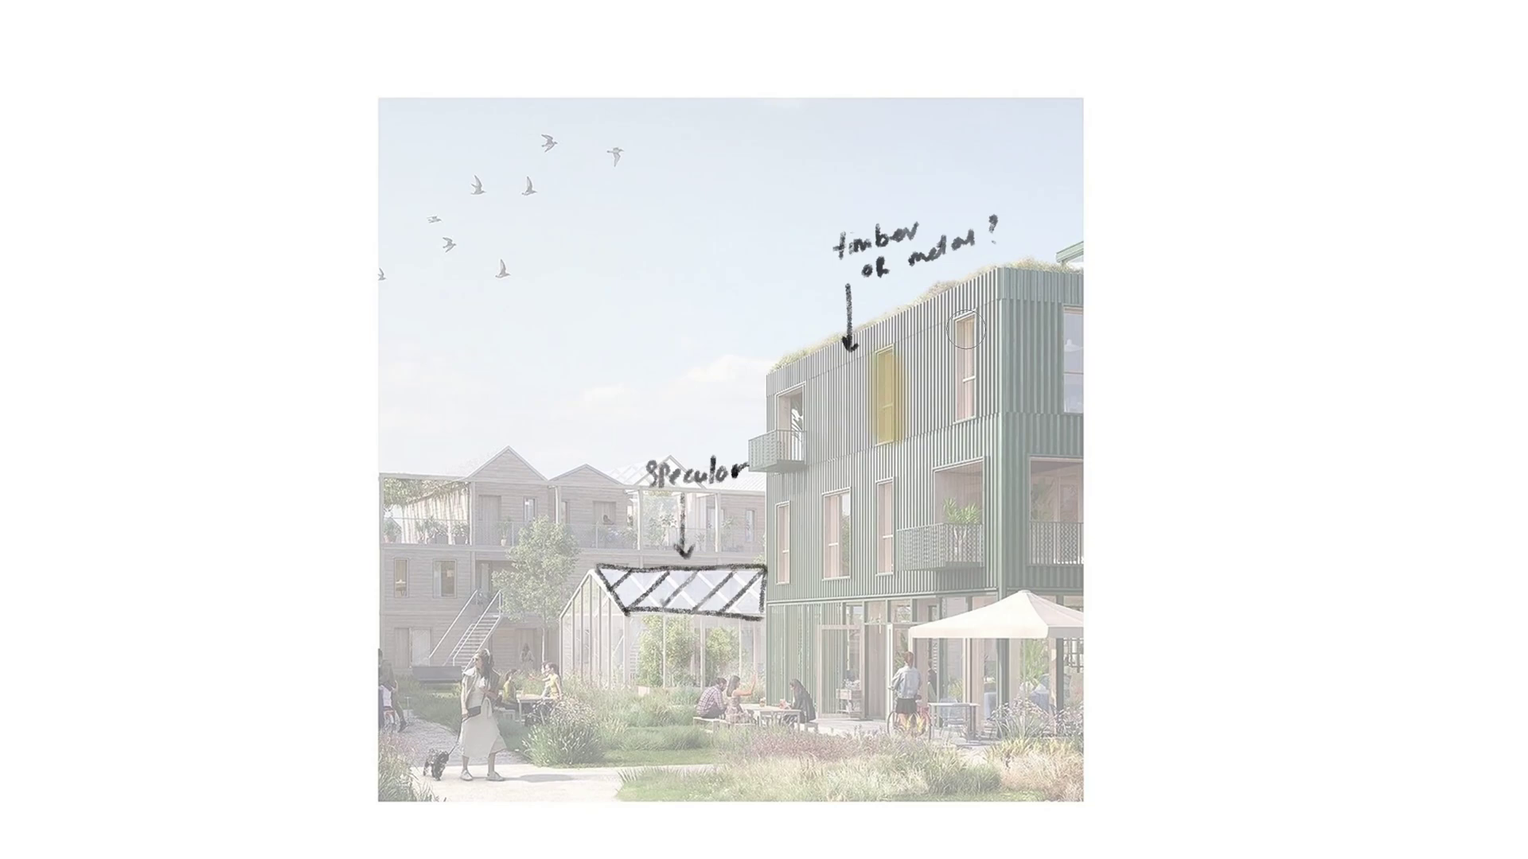
pyautogui.moveTo(965, 328); pyautogui.dragTo(965, 418)
pyautogui.moveTo(887, 473); pyautogui.dragTo(887, 569)
pyautogui.moveTo(836, 498); pyautogui.dragTo(836, 574)
pyautogui.moveTo(786, 508); pyautogui.dragTo(786, 574)
pyautogui.moveTo(952, 513); pyautogui.dragTo(955, 549)
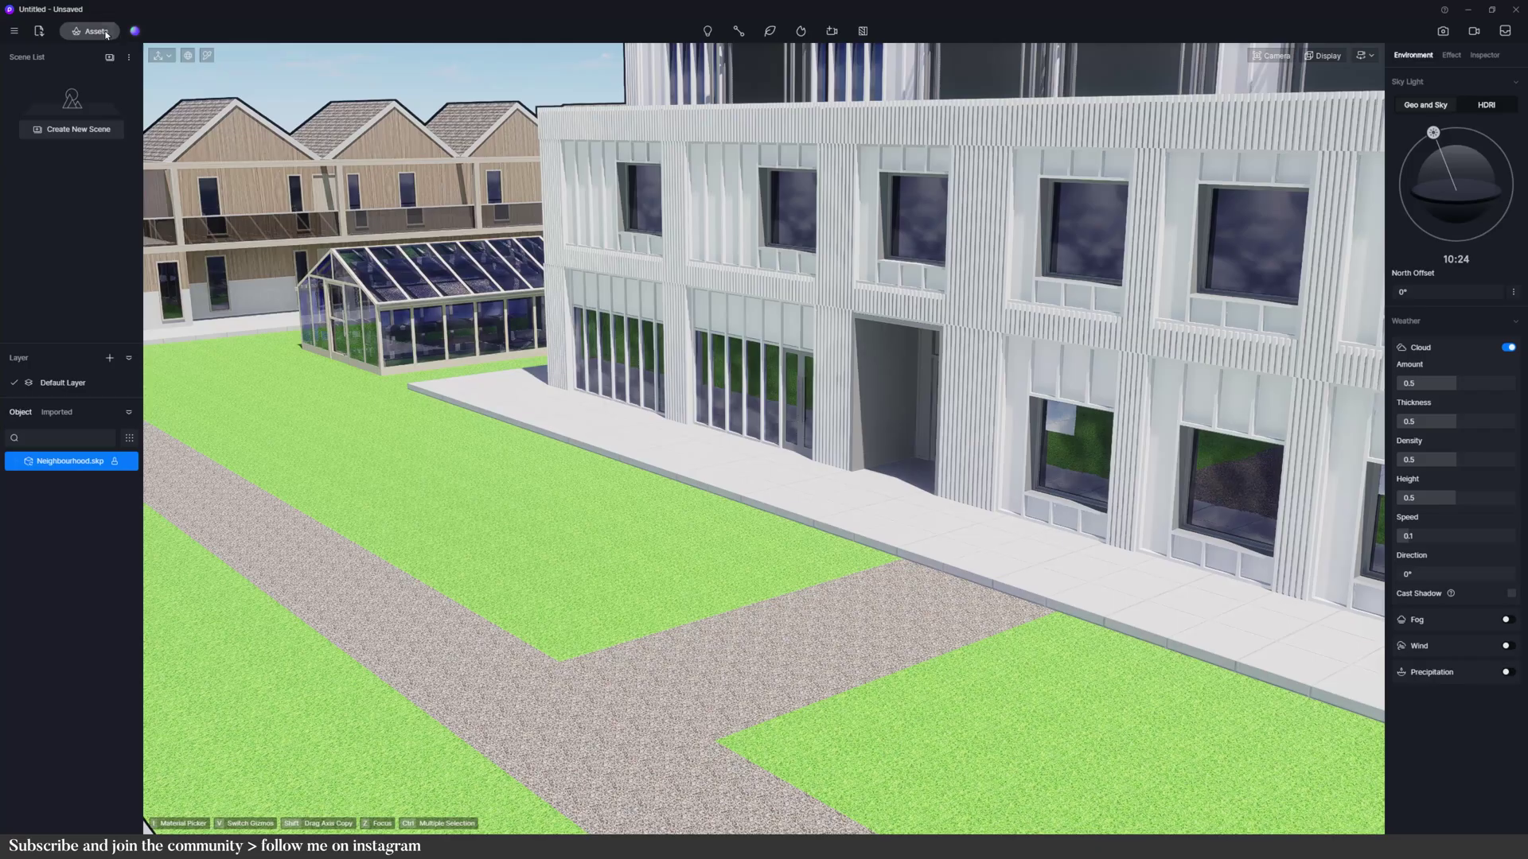
# - In D5 Render, search the online material library for "oak" and apply Light Oak to the main building's window and door frames
pyautogui.click(92, 31)
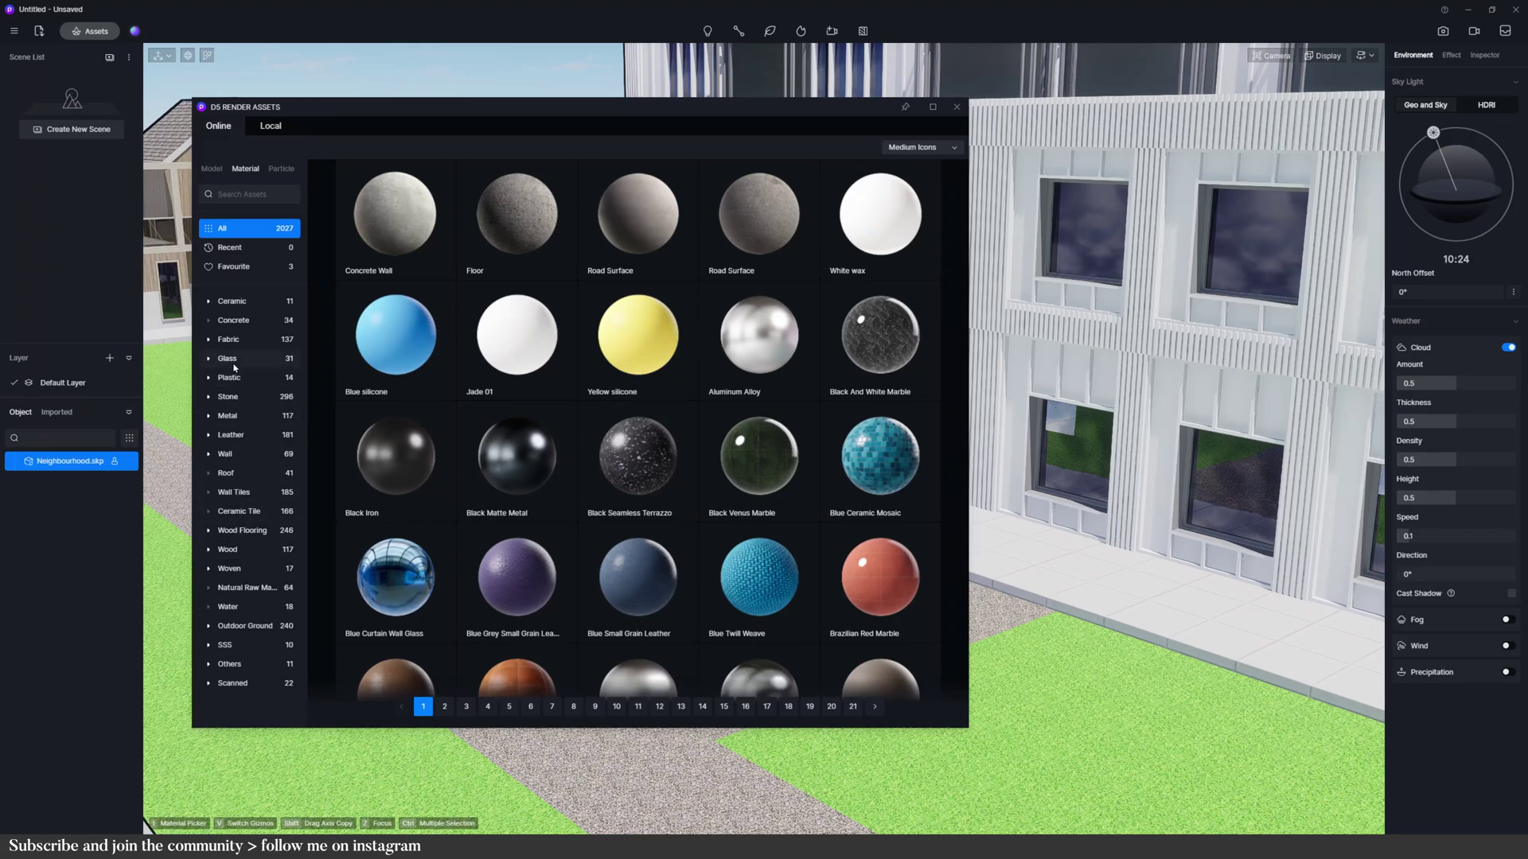
pyautogui.scroll(-5, 335, 315)
pyautogui.click(260, 192)
pyautogui.write('oak')
pyautogui.press('Return')
pyautogui.moveTo(374, 111); pyautogui.dragTo(55, 105)
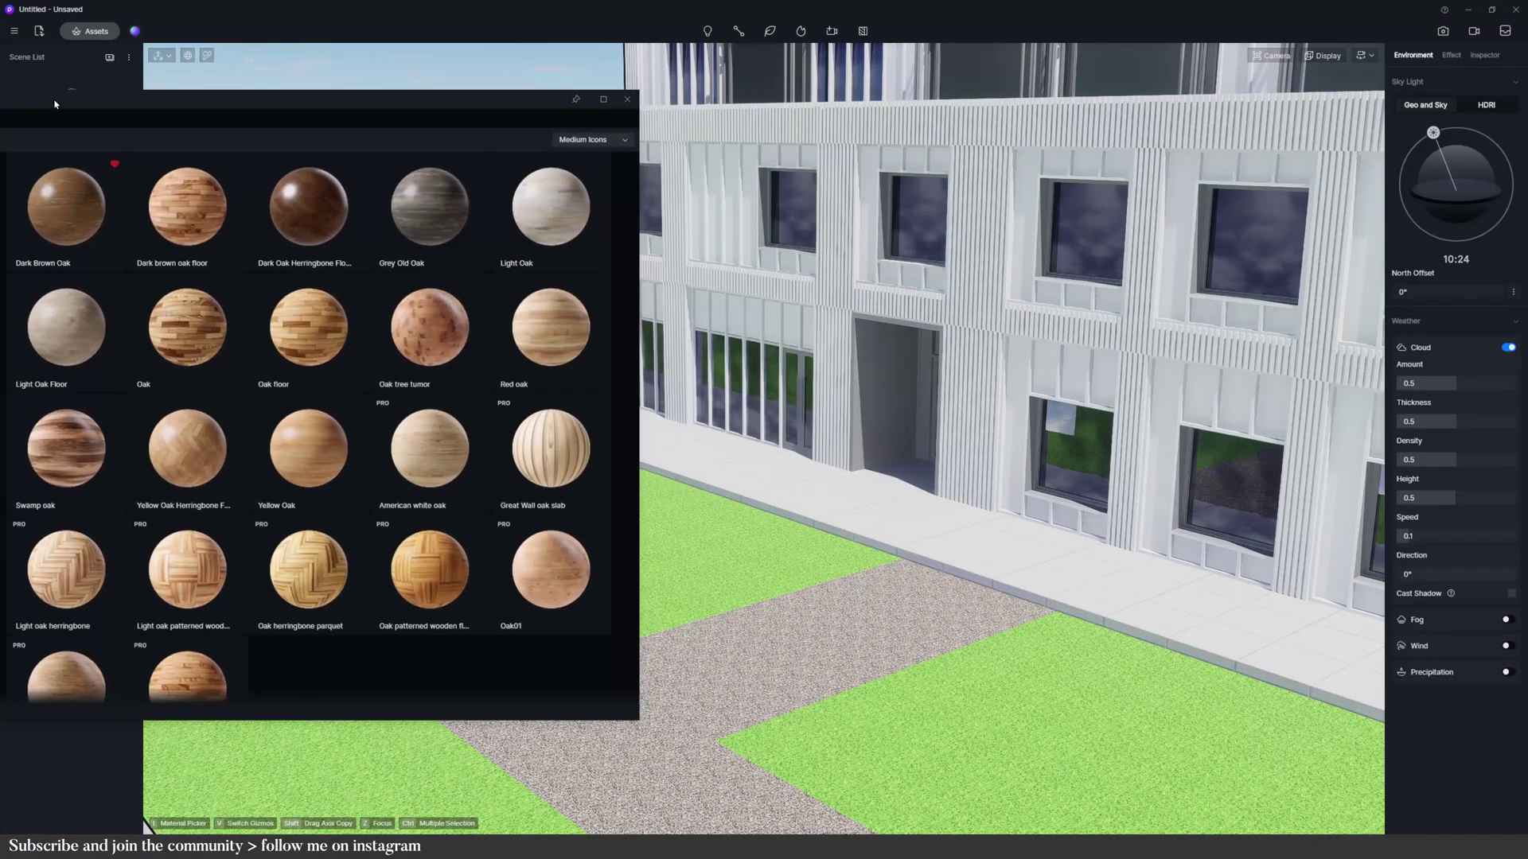
pyautogui.moveTo(542, 212); pyautogui.dragTo(868, 351)
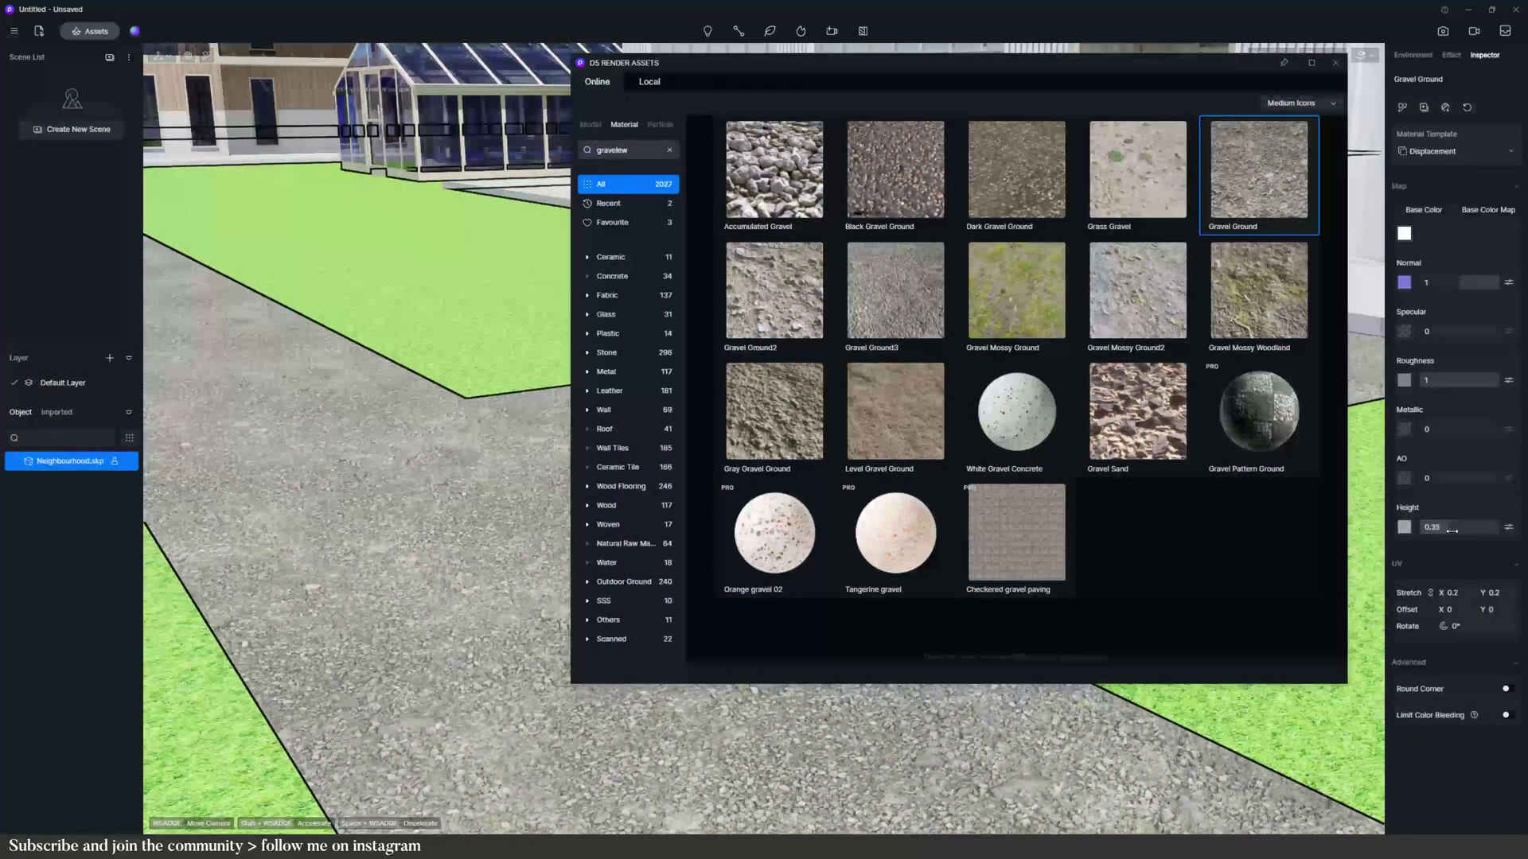
# - Set the Gravel Ground material's displacement height to 0.32 and set the texture stretch to 0.1
pyautogui.moveTo(1452, 531); pyautogui.dragTo(1445, 540)
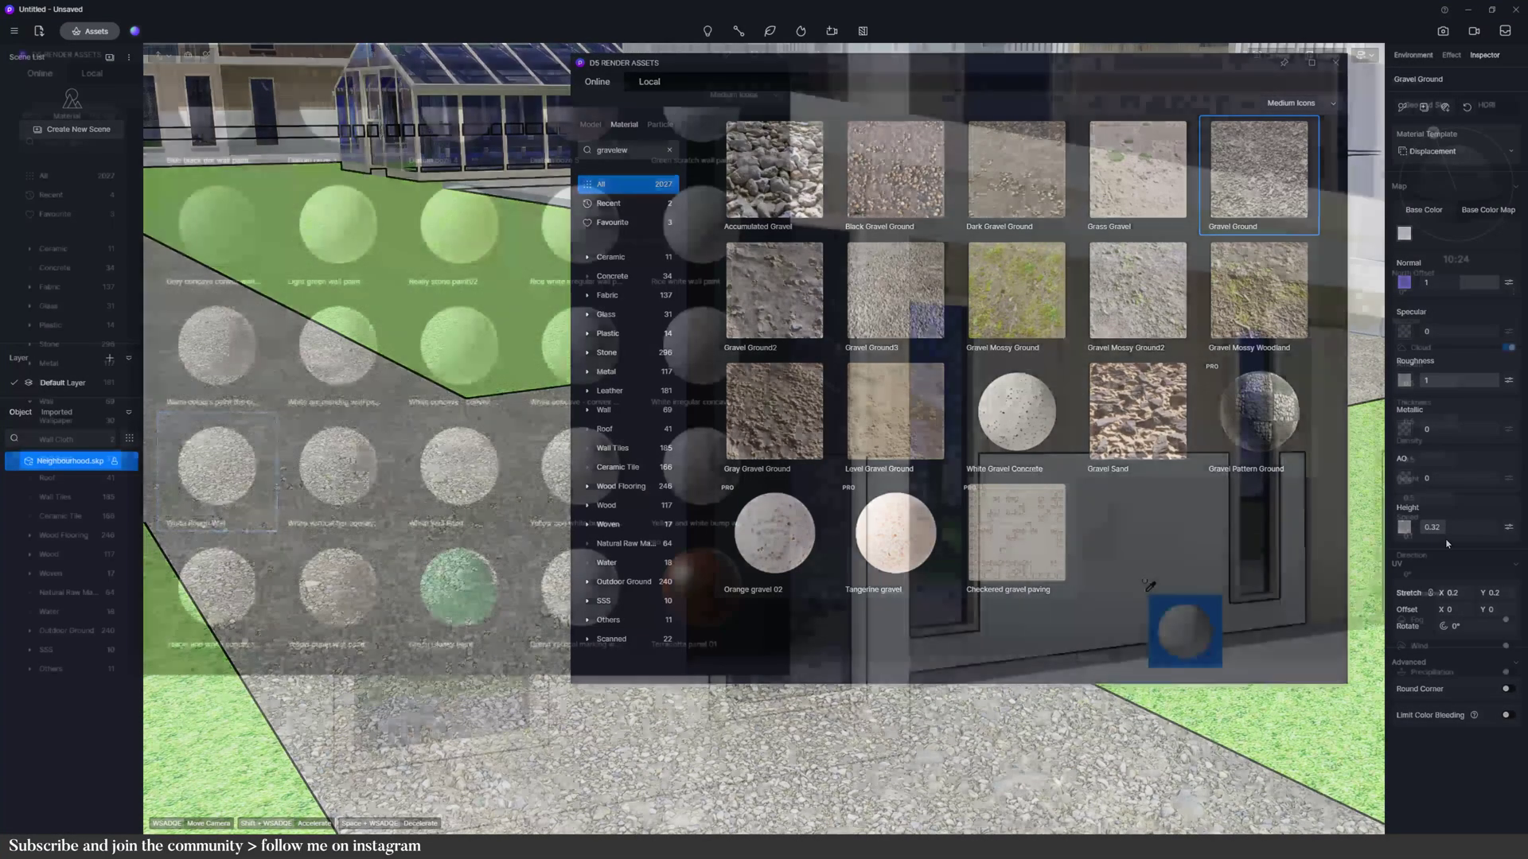
pyautogui.moveTo(1145, 587); pyautogui.dragTo(1147, 585)
pyautogui.click(1470, 620)
pyautogui.write('0.1')
pyautogui.press('Return')
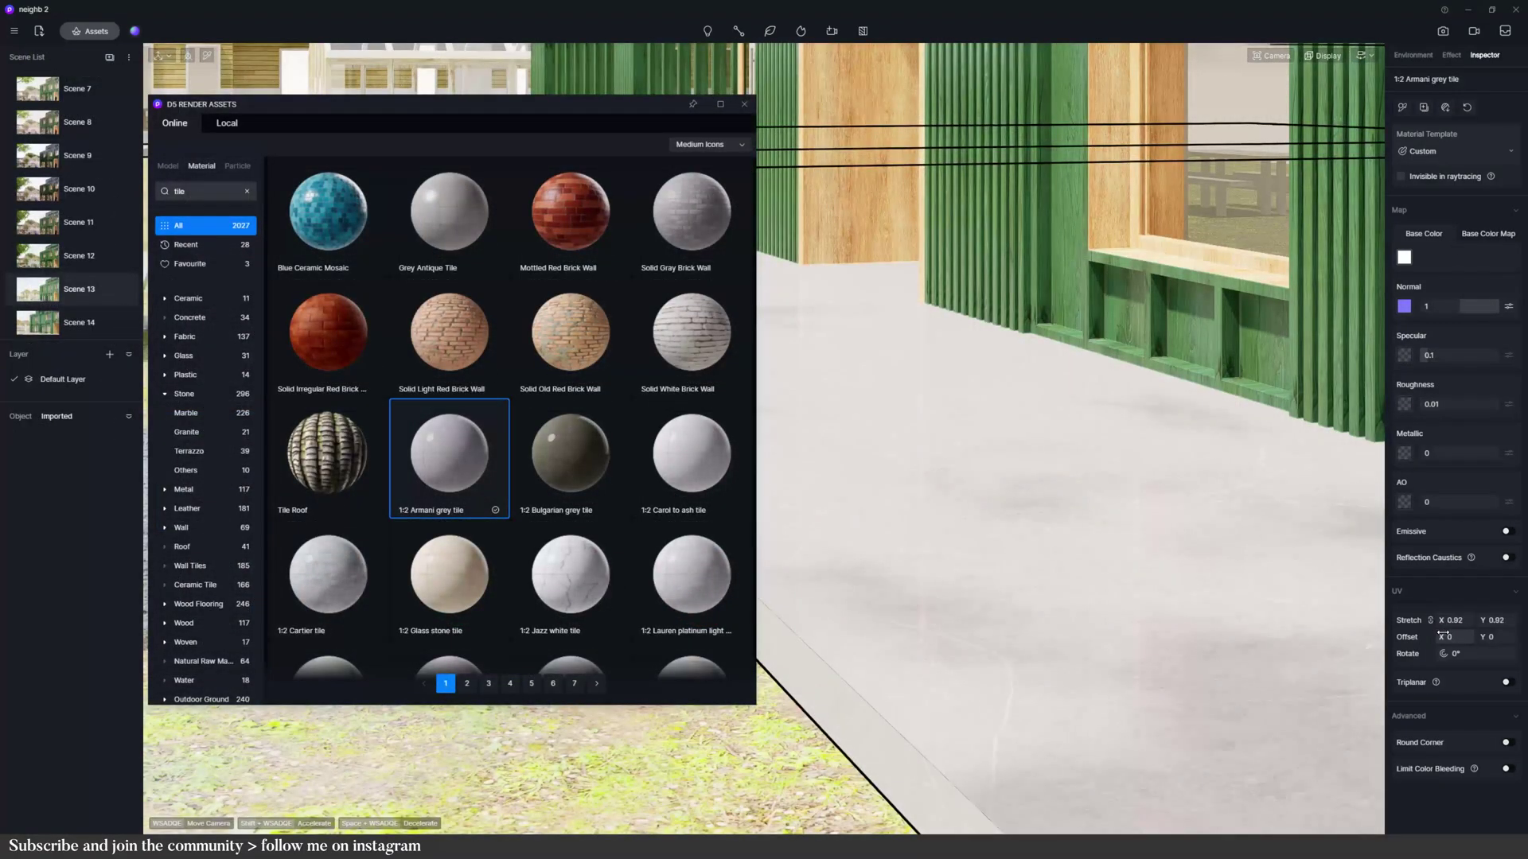
# - Set the texture stretch of the 1:2 Armani grey tile paving to 1.11 and rotate the texture 90°
pyautogui.moveTo(1463, 632); pyautogui.dragTo(1450, 633)
pyautogui.click(1450, 652)
pyautogui.write('90')
pyautogui.press('Return')
# - Darken the tile's base colour to an HSV value of 63 and enable Round Corner with a radius of 5
pyautogui.click(1407, 261)
pyautogui.moveTo(1395, 301); pyautogui.dragTo(1388, 322)
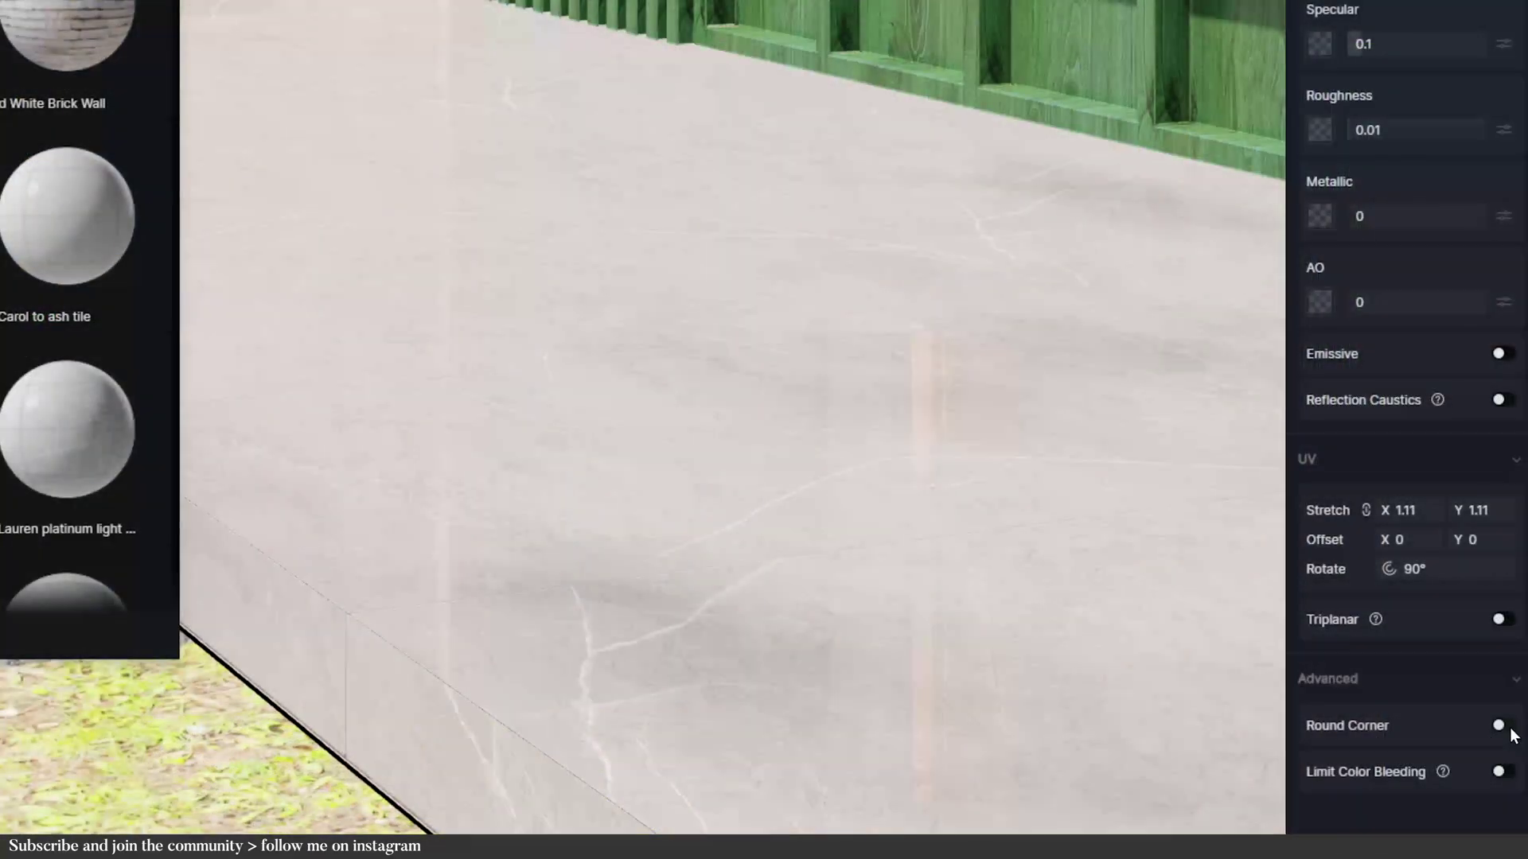
pyautogui.click(1506, 742)
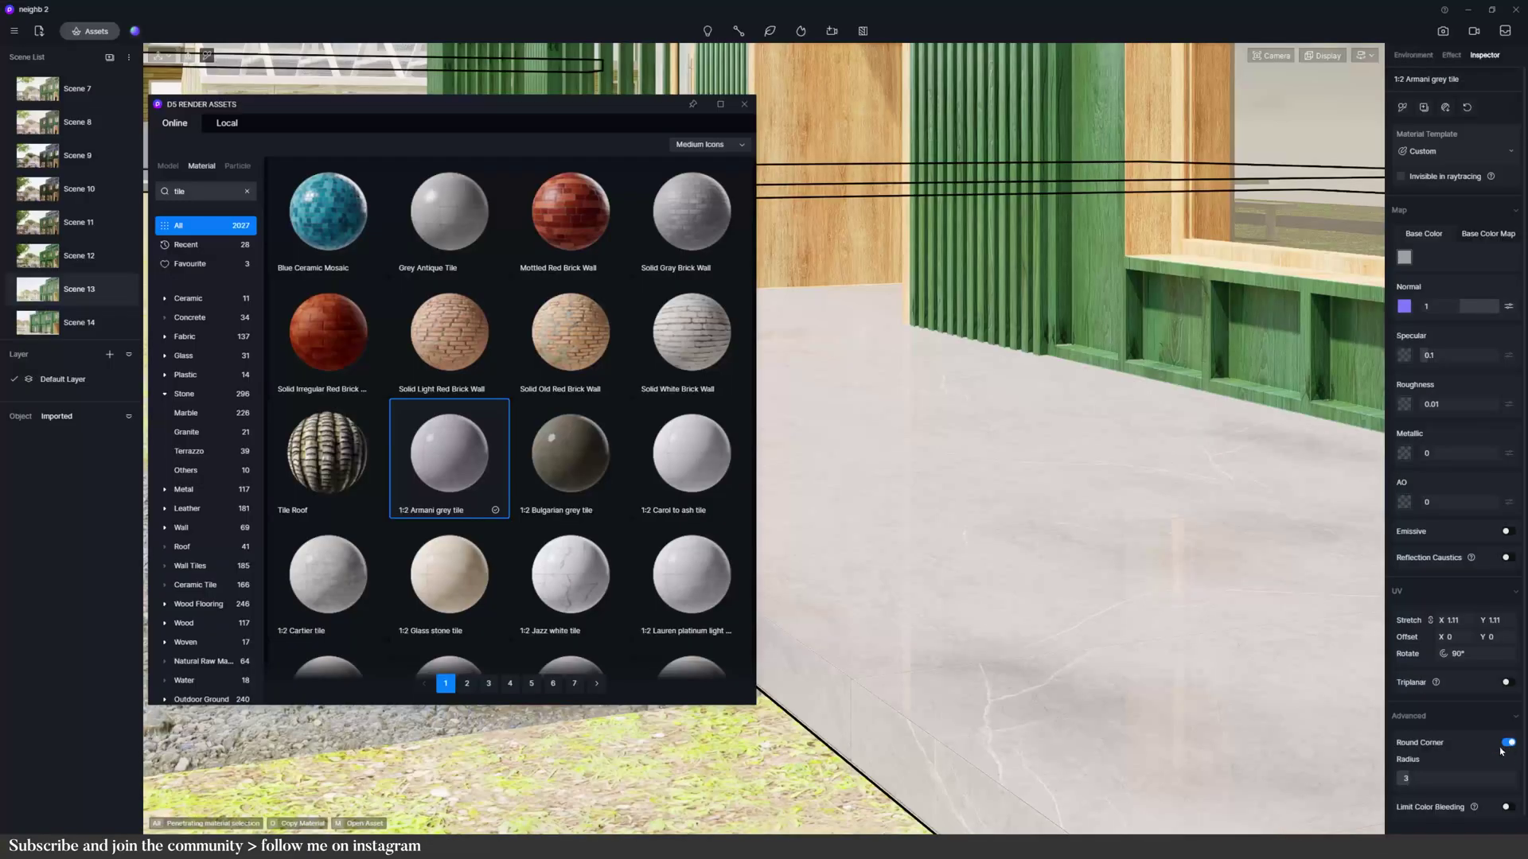
pyautogui.click(1392, 787)
pyautogui.write('5')
pyautogui.press('Return')
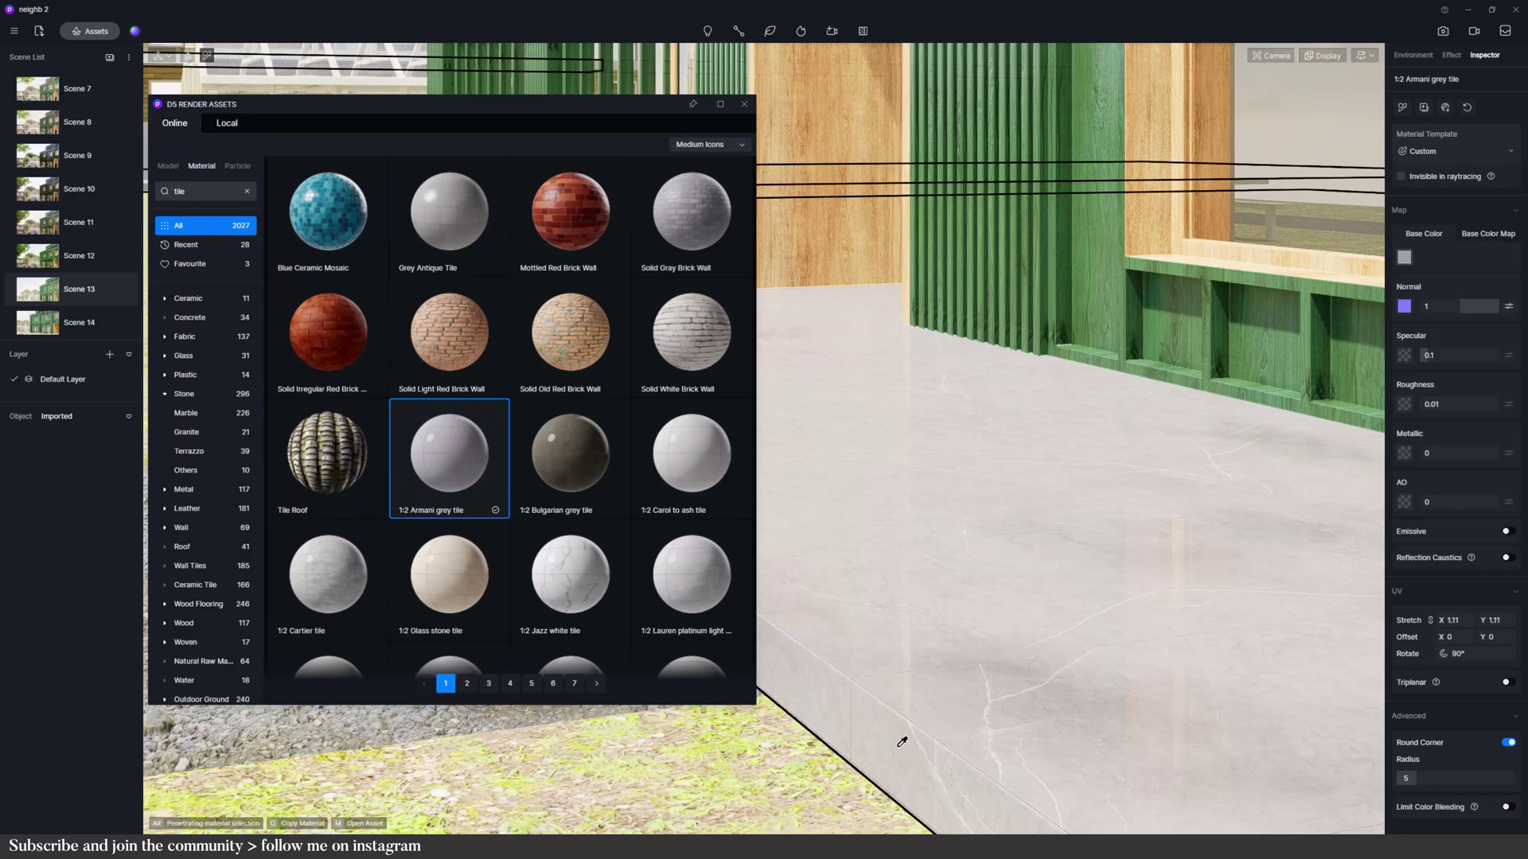
# - Raise the contrast of the 1:2 Armani grey tile's base colour map to 48 and adjust its saturation
pyautogui.click(1471, 241)
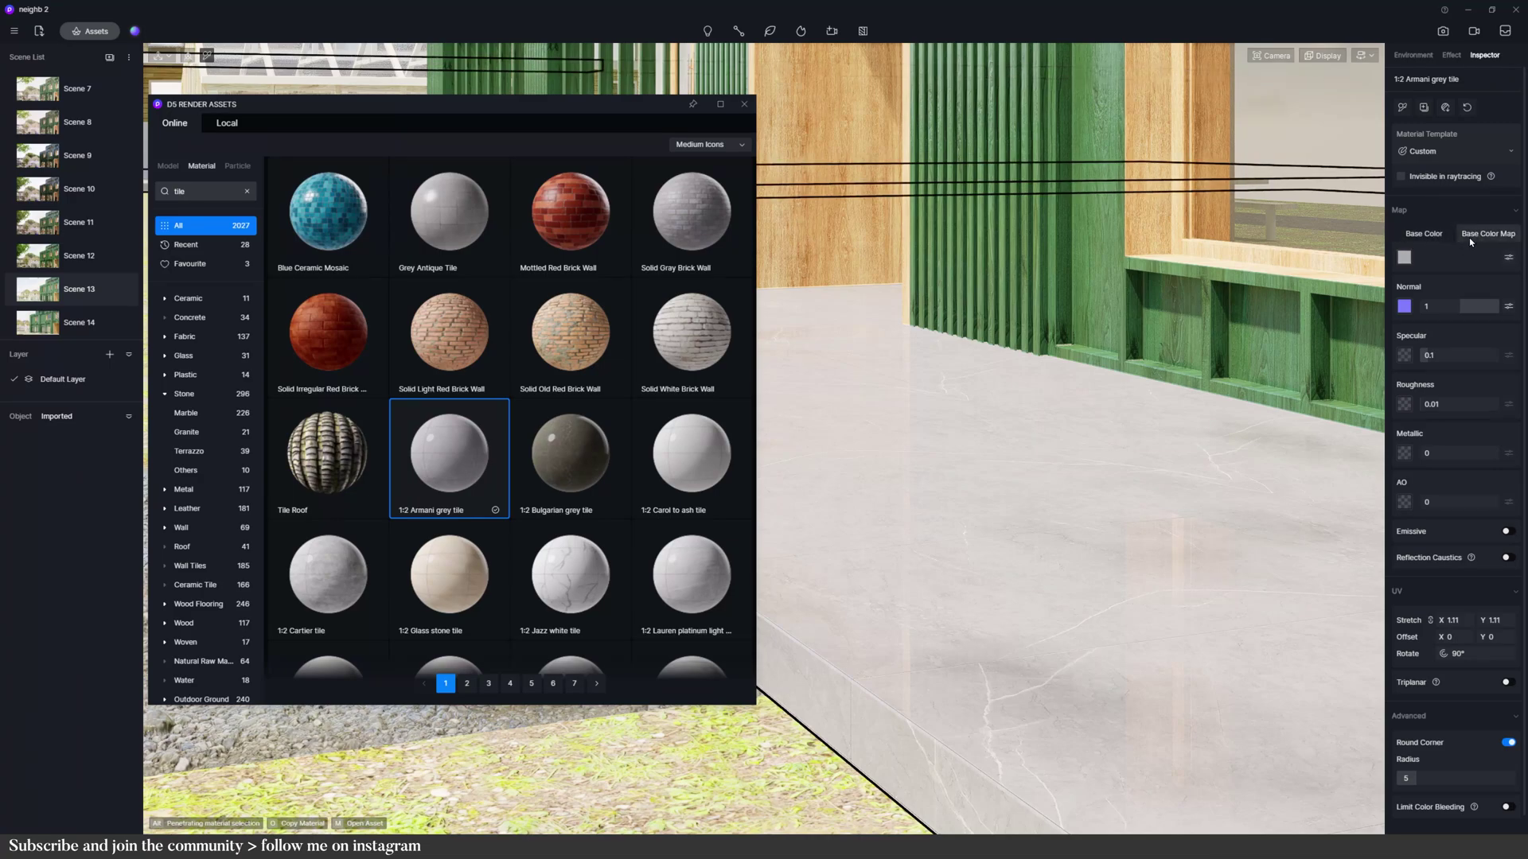
pyautogui.click(1508, 258)
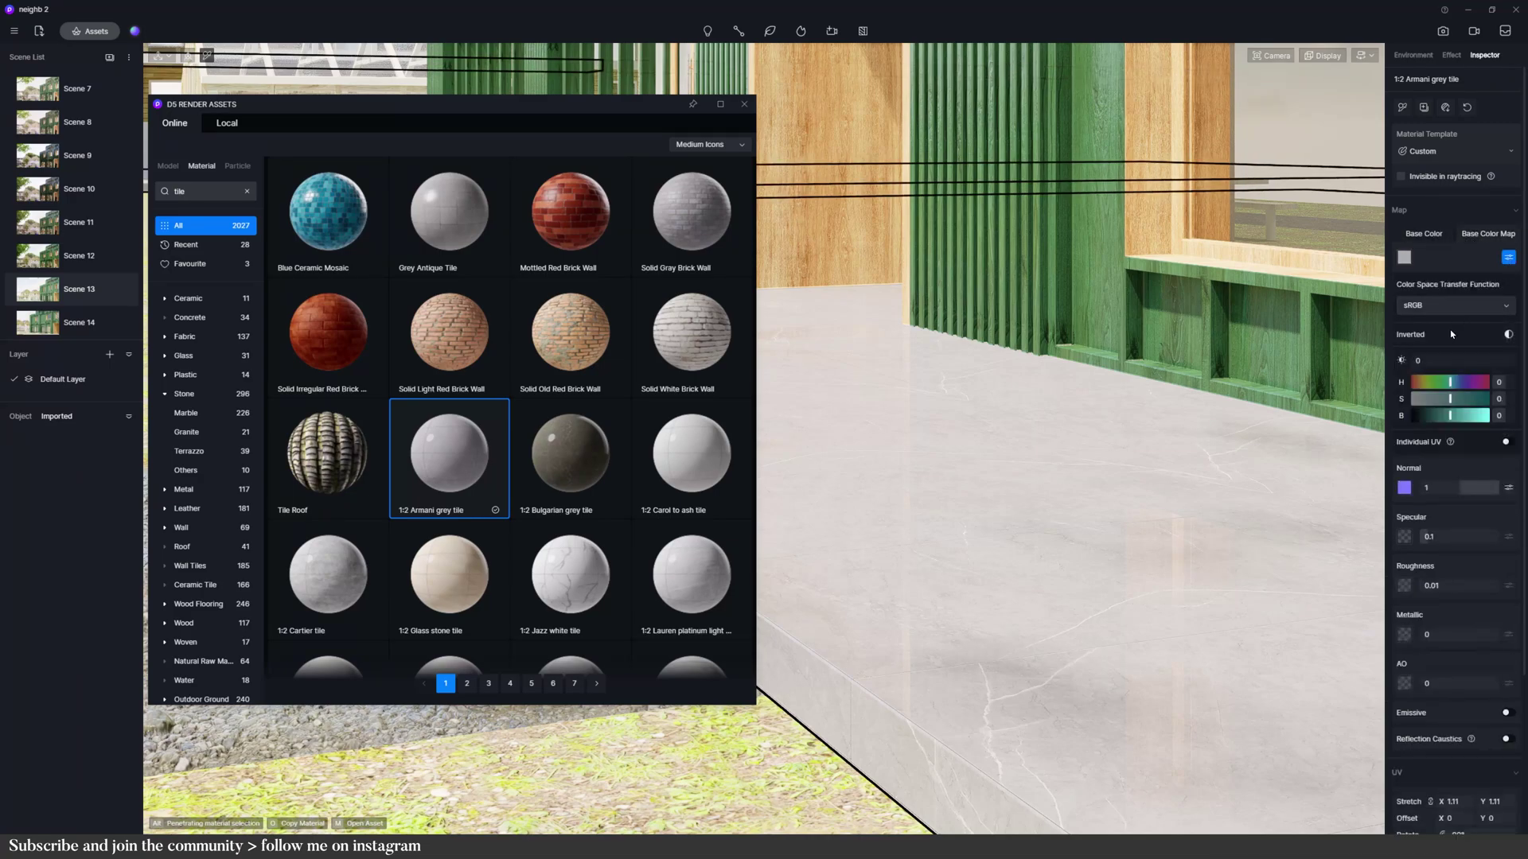
pyautogui.moveTo(1458, 361); pyautogui.dragTo(1282, 401)
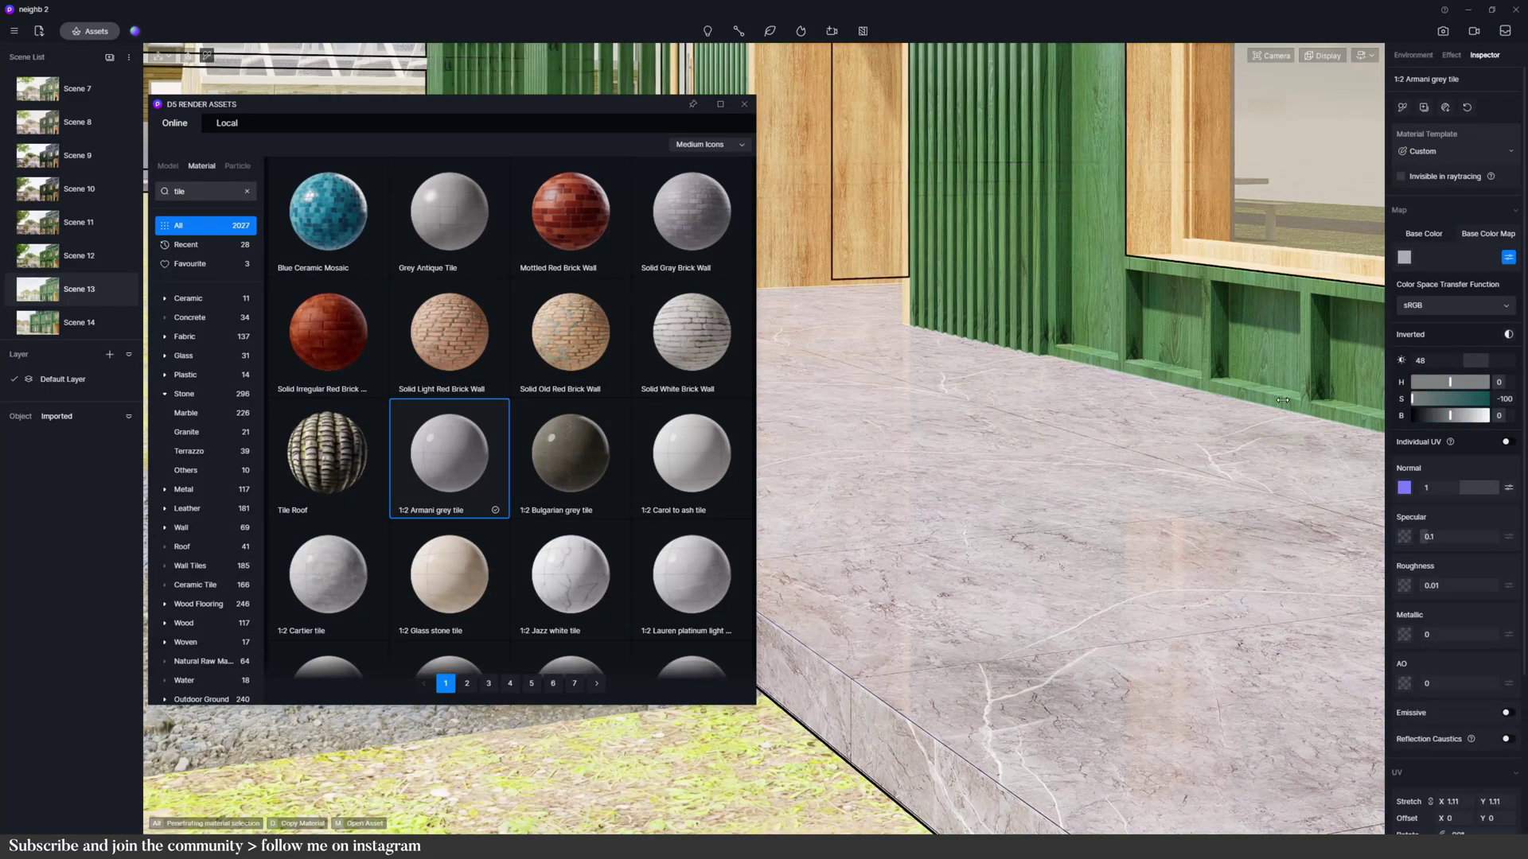
pyautogui.moveTo(1413, 399); pyautogui.dragTo(1440, 381)
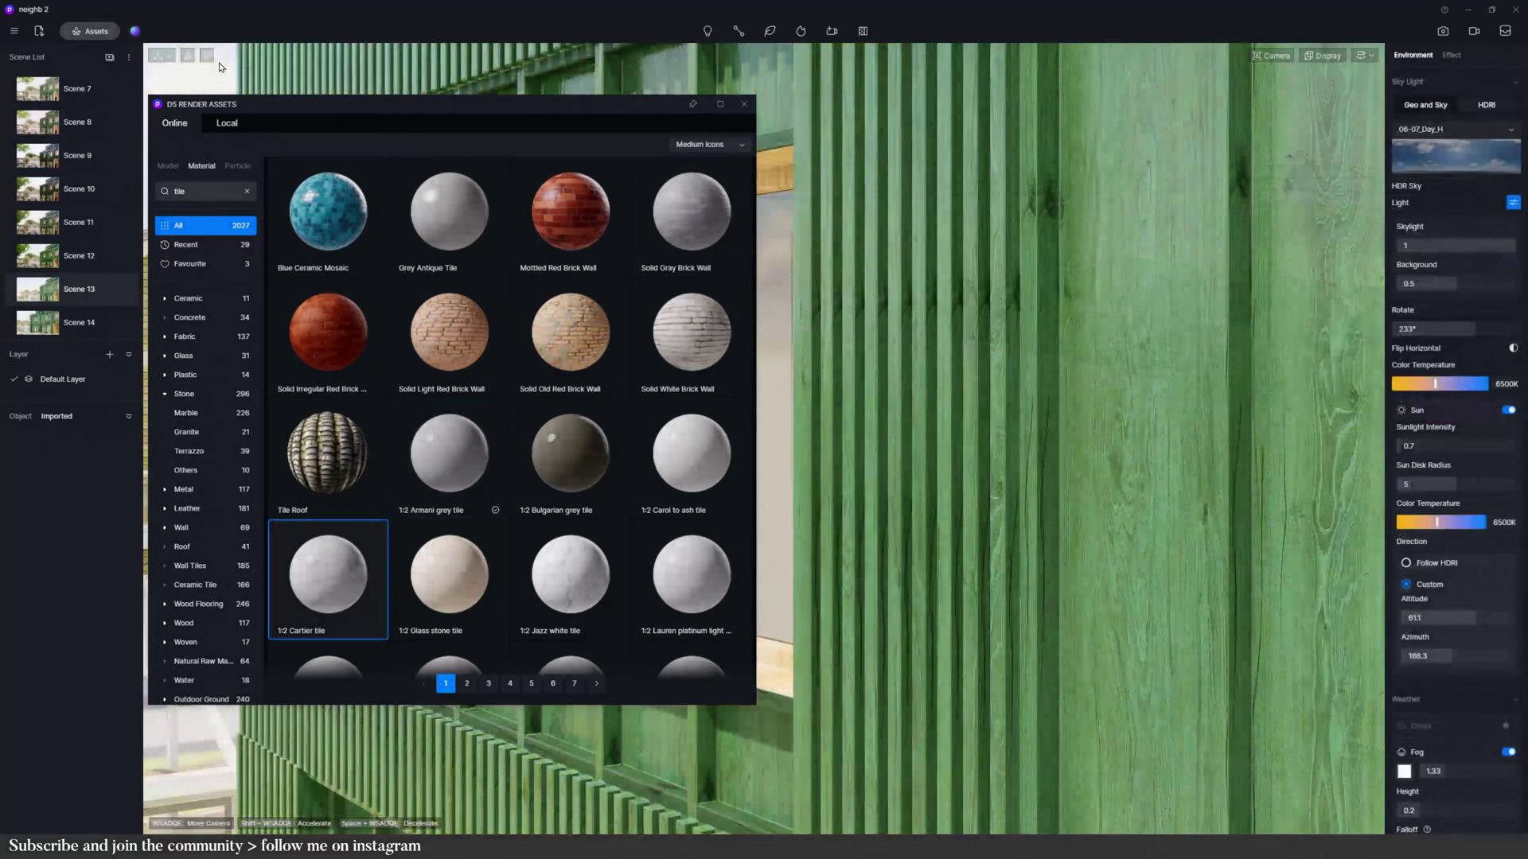
# - Pick the green wood cladding material from the facade and set its roughness to 0.26
pyautogui.click(207, 57)
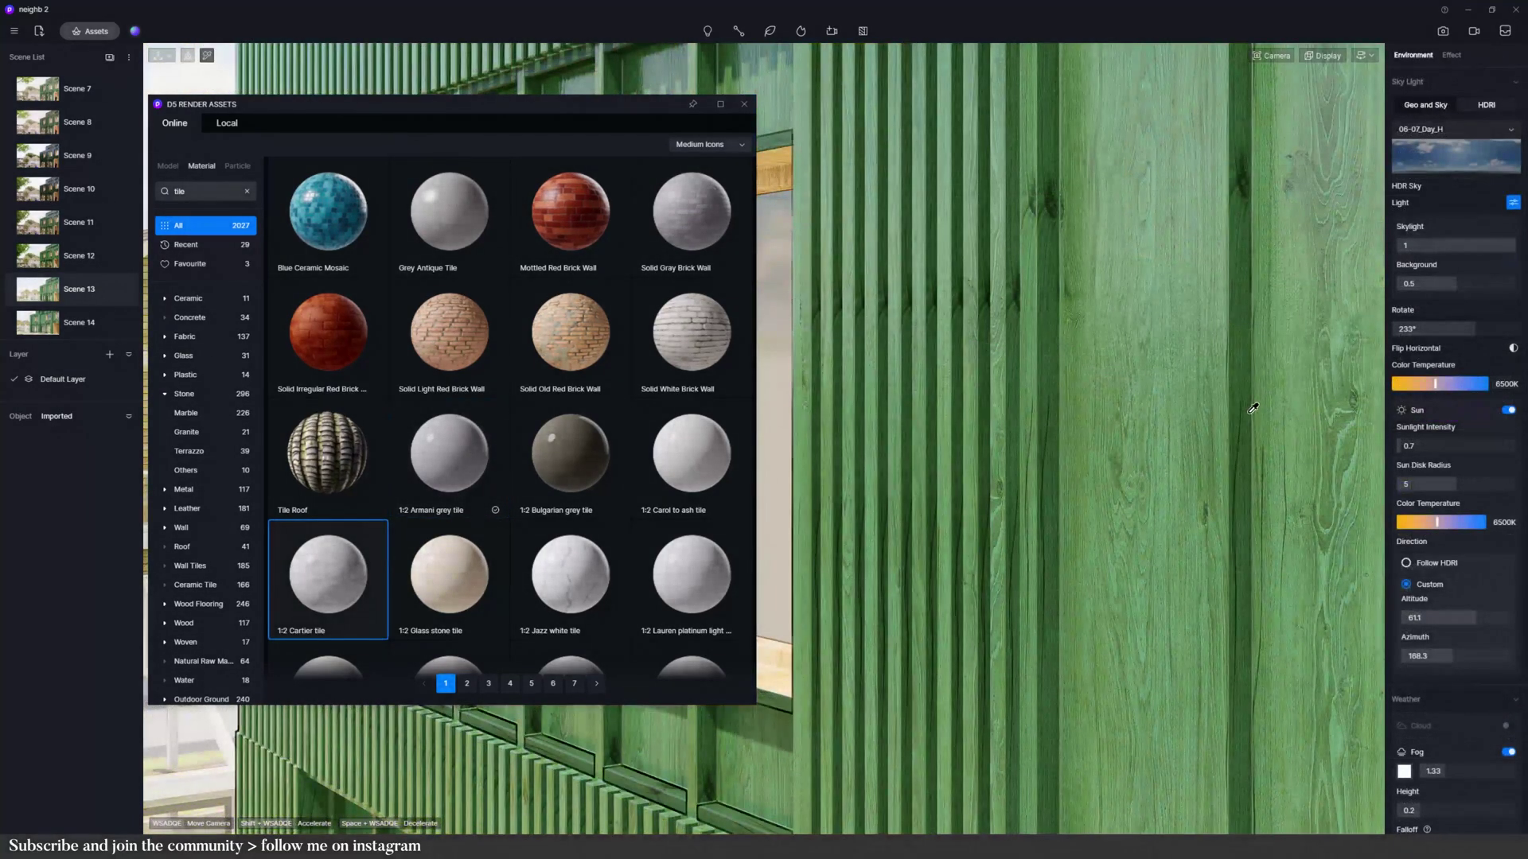
pyautogui.click(1183, 385)
pyautogui.moveTo(1464, 371); pyautogui.dragTo(1440, 420)
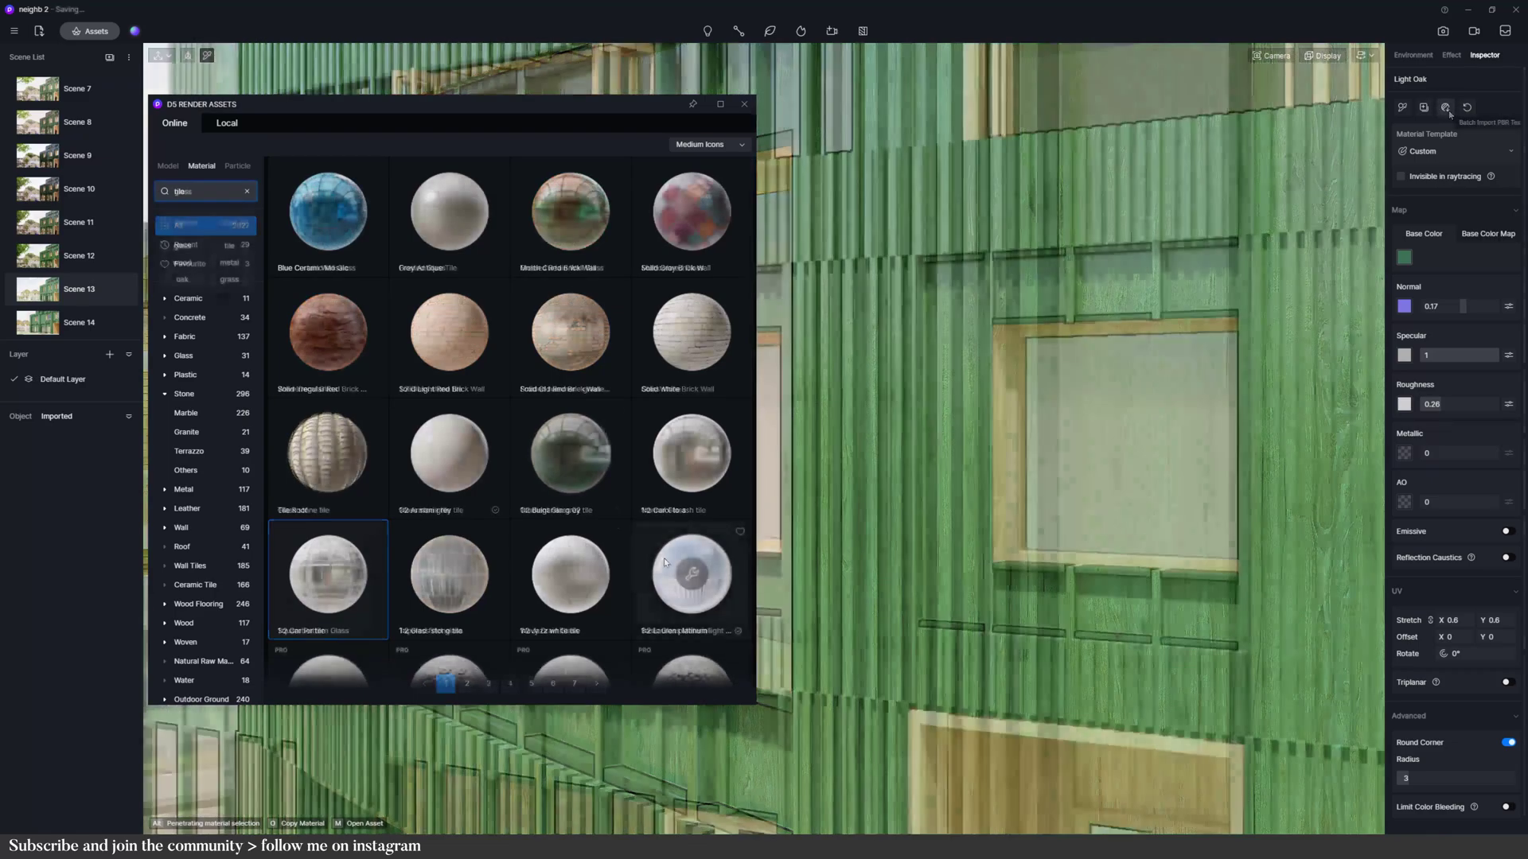
# - Try several library glass materials on the main building's windows, including Wavy Grain Glass and Tapered fillet glass
pyautogui.moveTo(691, 574); pyautogui.dragTo(1070, 466)
pyautogui.moveTo(690, 453)
pyautogui.mouseDown()
pyautogui.moveTo(795, 422)
pyautogui.moveTo(1106, 451)
pyautogui.mouseUp()
pyautogui.moveTo(571, 573); pyautogui.dragTo(1088, 480)
pyautogui.scroll(-1, 446, 494)
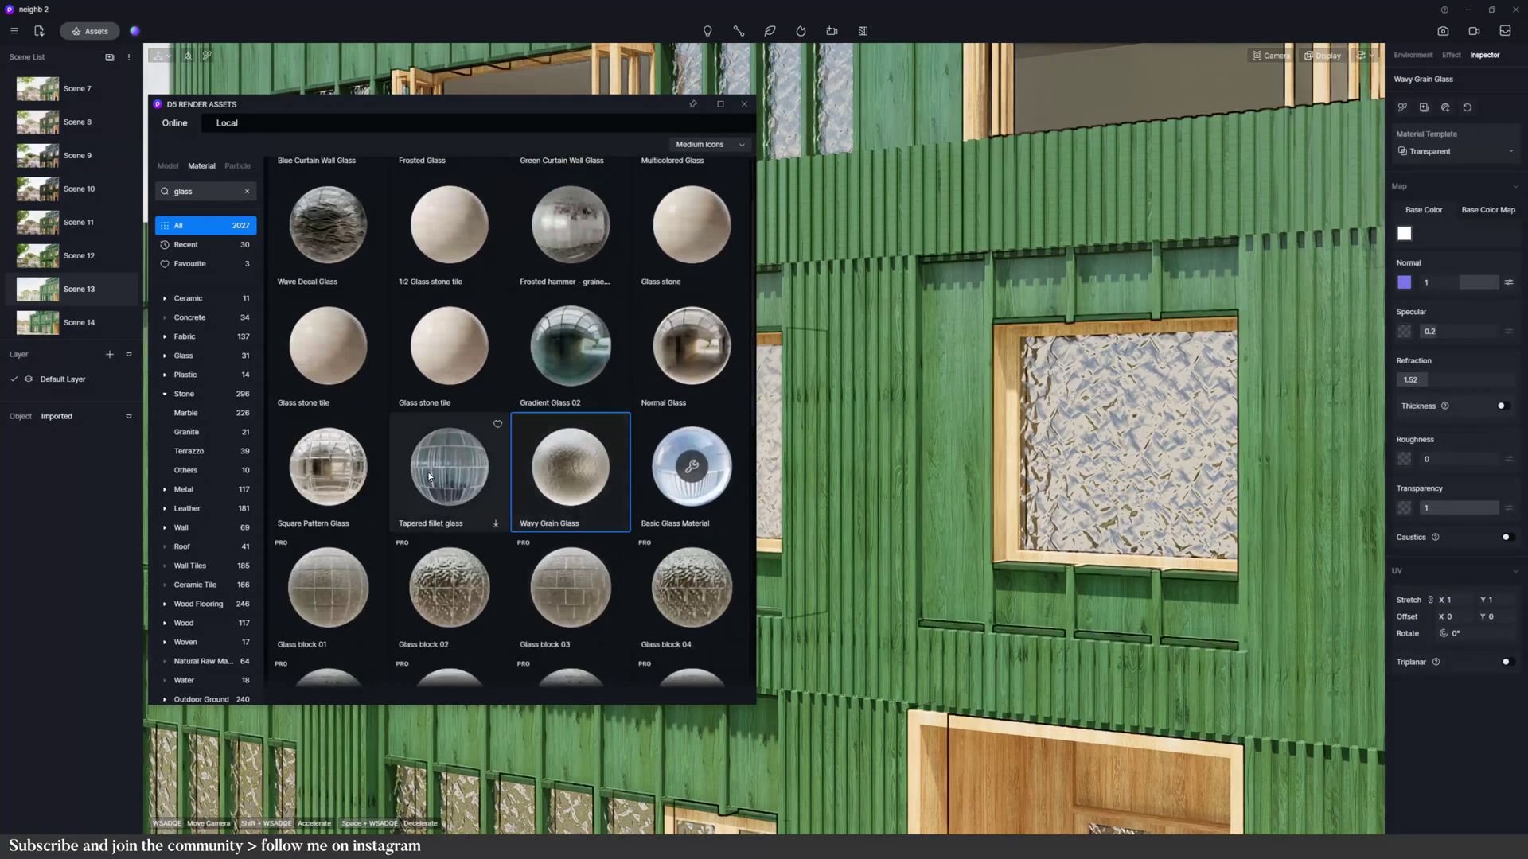
pyautogui.moveTo(429, 477); pyautogui.dragTo(1072, 447)
# - Apply Normal Glass to the main building's windows, compare it with and without Thickness, and leave Thickness enabled
pyautogui.moveTo(688, 378); pyautogui.dragTo(1086, 457)
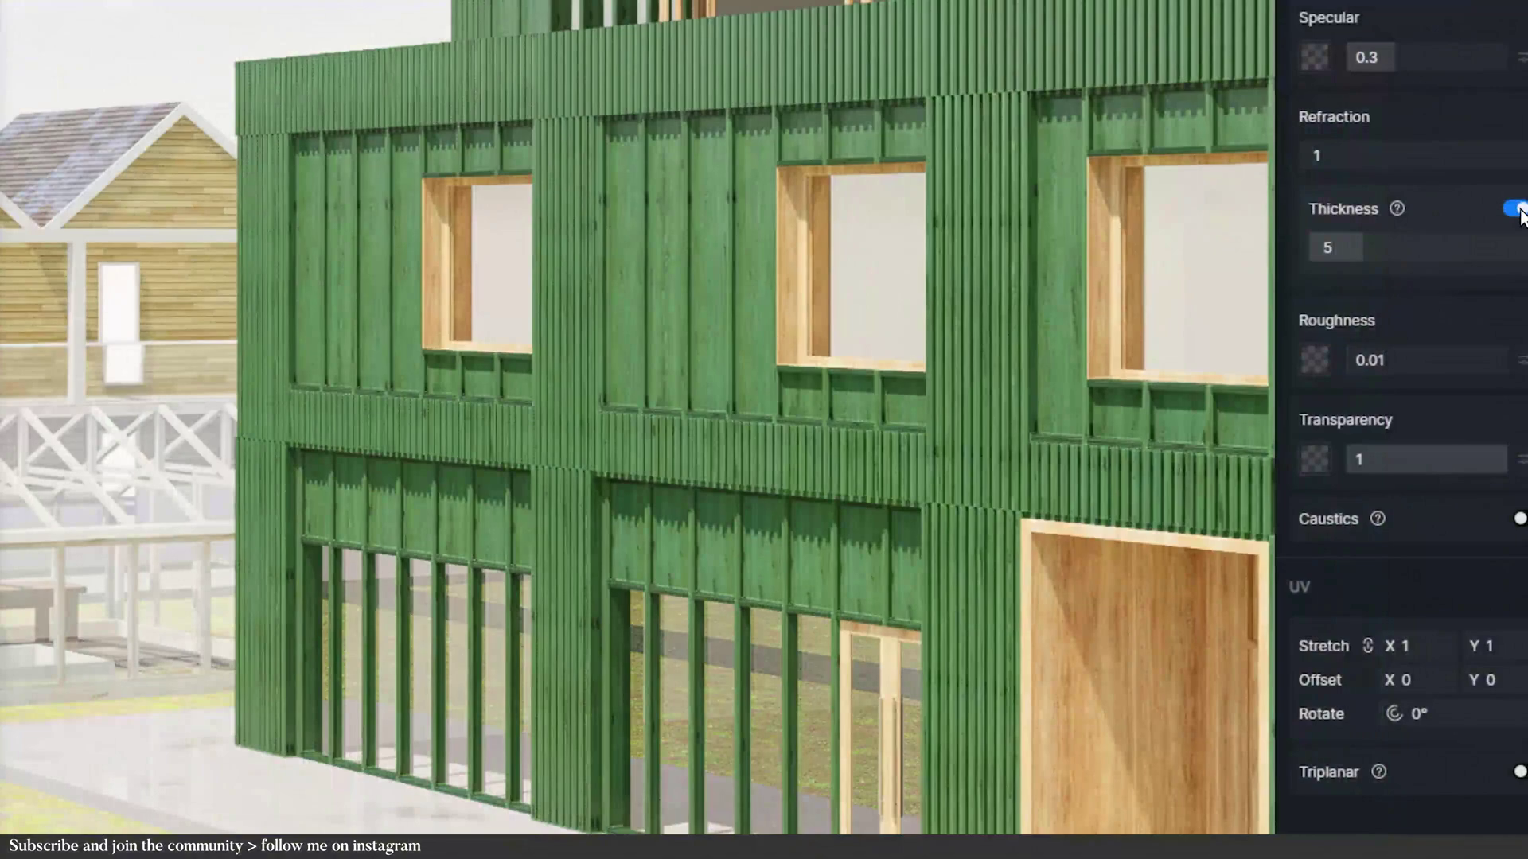
pyautogui.click(1516, 209)
pyautogui.click(1516, 209)
pyautogui.click(1515, 210)
pyautogui.click(1515, 209)
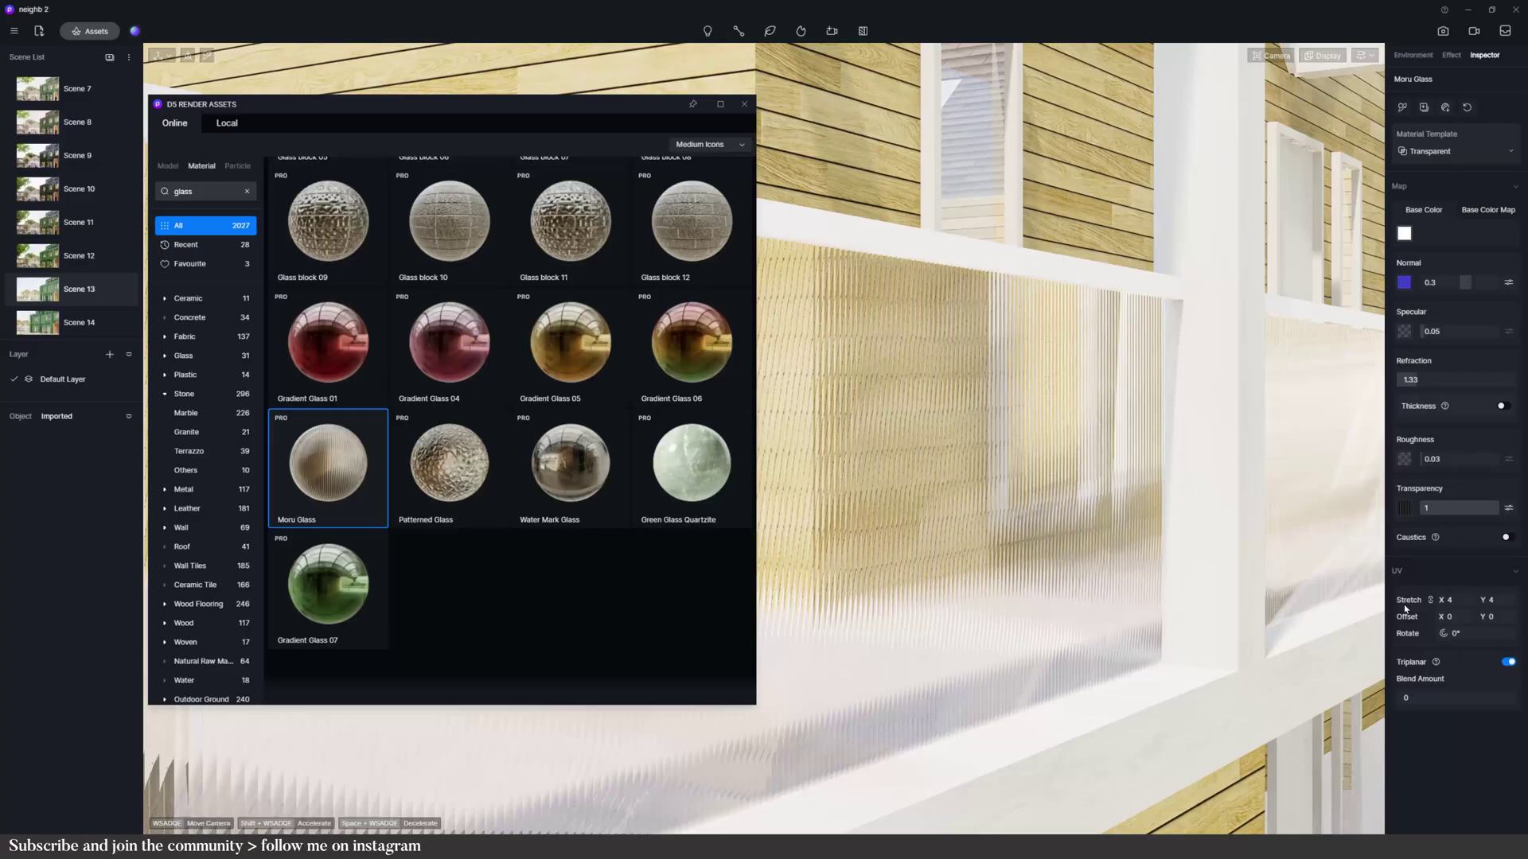
# - Set the texture stretch of the balcony railing's Moru Glass to 4.16 and its rotation to 90°
pyautogui.moveTo(1450, 603)
pyautogui.mouseDown()
pyautogui.moveTo(1432, 613)
pyautogui.moveTo(1468, 613)
pyautogui.mouseUp()
pyautogui.click(1466, 633)
pyautogui.write('90')
pyautogui.press('Return')
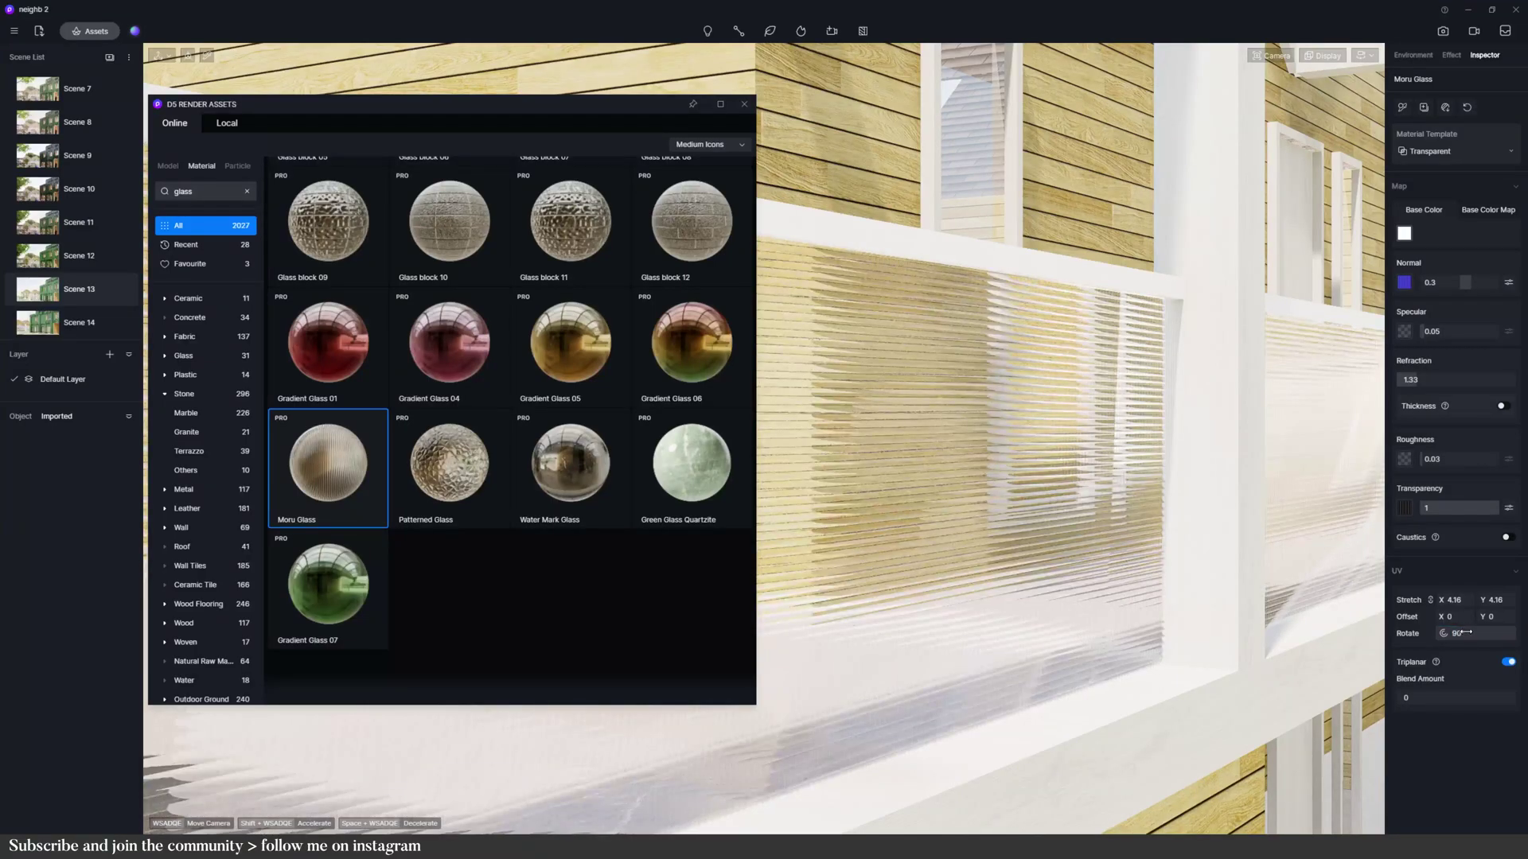
# - Set the Moru Glass texture rotation to 0° and lower the material's refraction
pyautogui.click(1464, 632)
pyautogui.write('0')
pyautogui.press('Return')
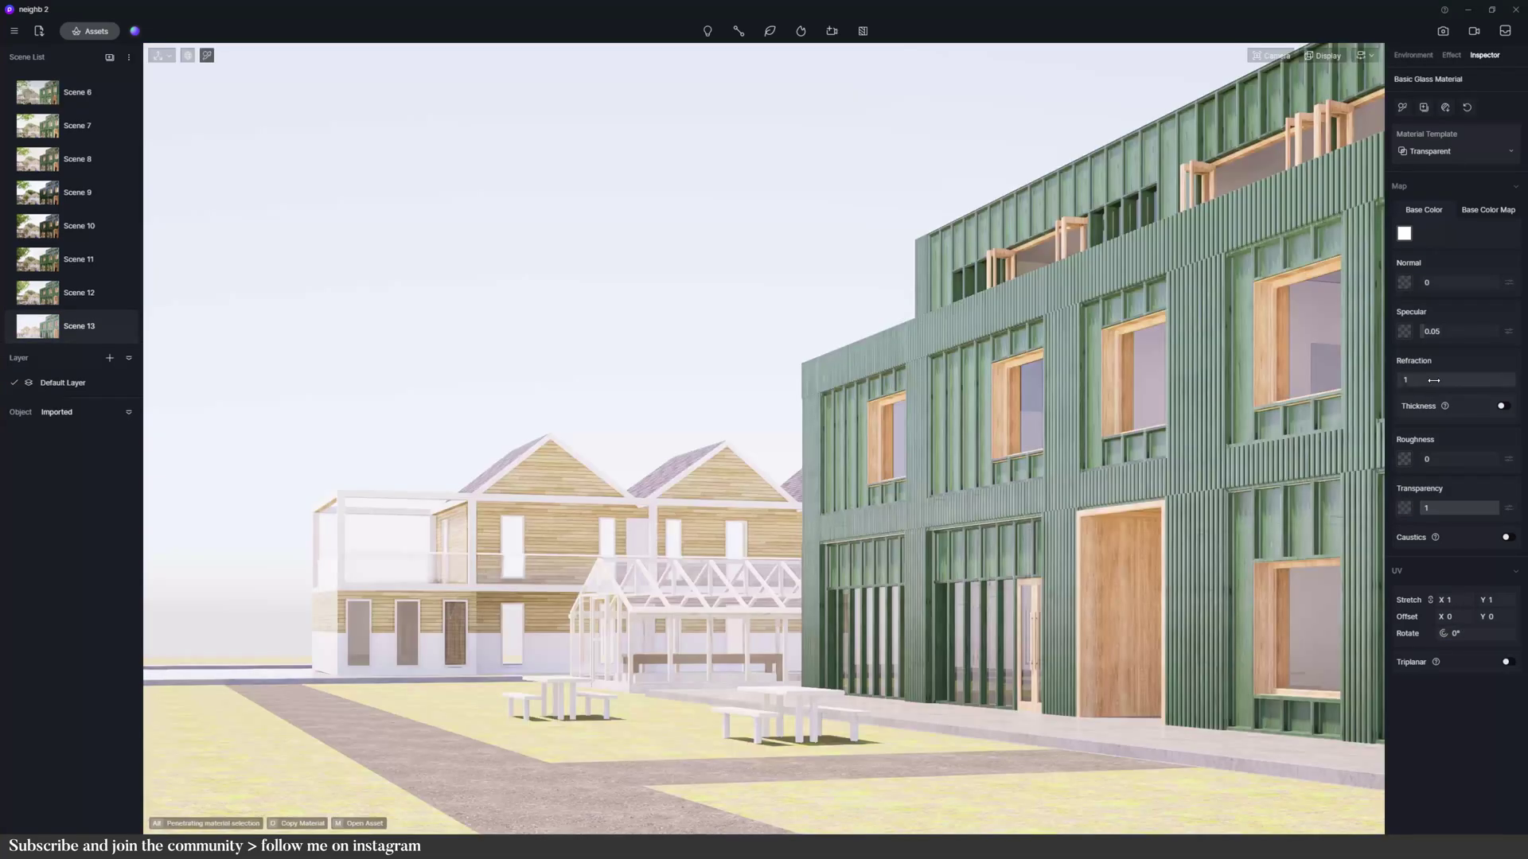
pyautogui.moveTo(1432, 379); pyautogui.dragTo(1394, 396)
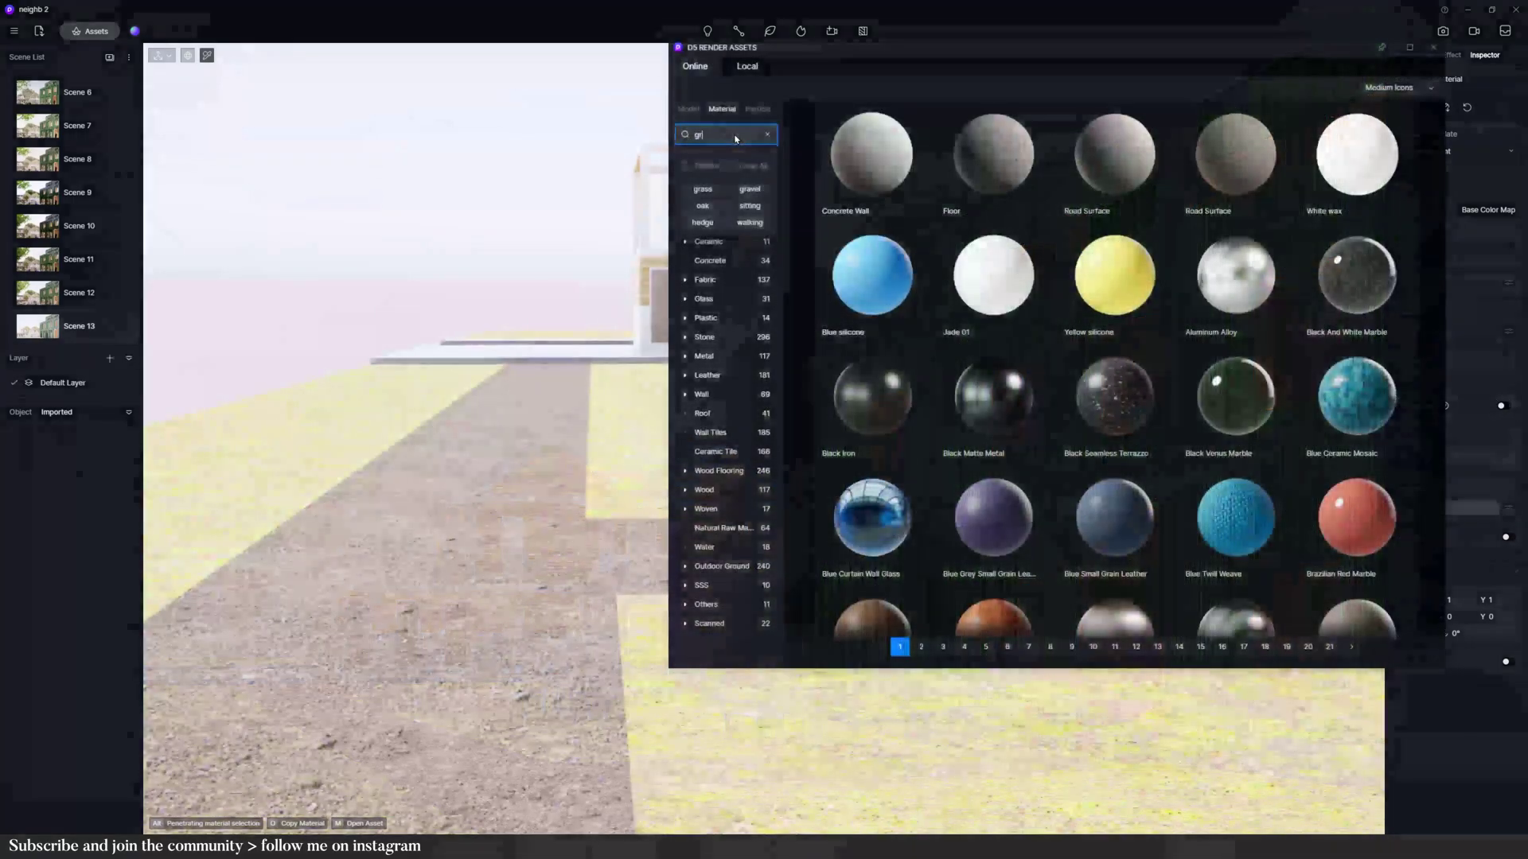
# - Search the material library for "grass", apply Basic Grass Material to the lawns, and close the library
pyautogui.click(724, 135)
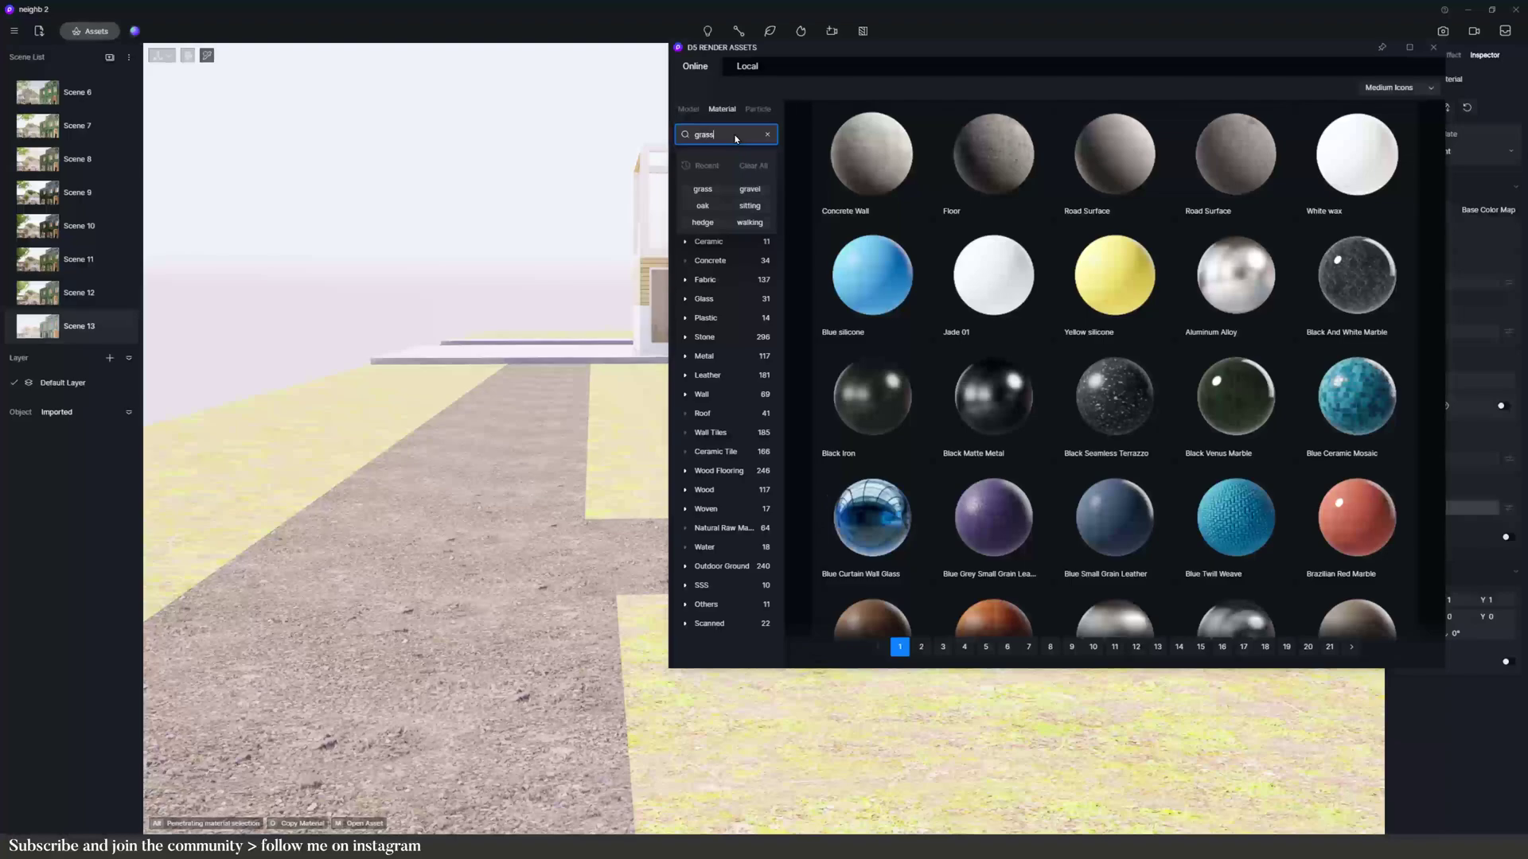
pyautogui.write('grass')
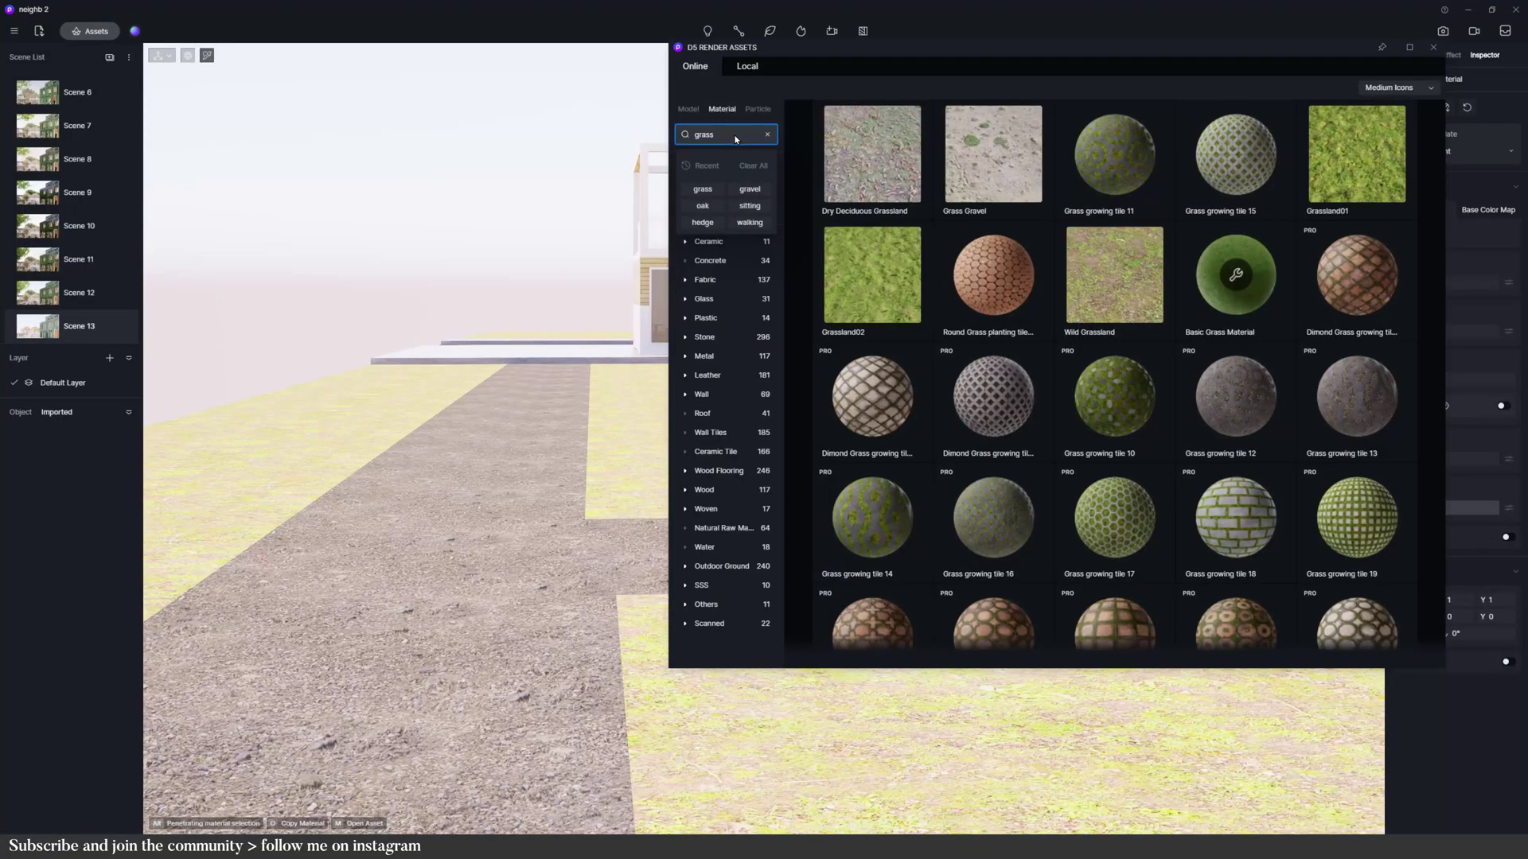
pyautogui.moveTo(1236, 275); pyautogui.dragTo(700, 720)
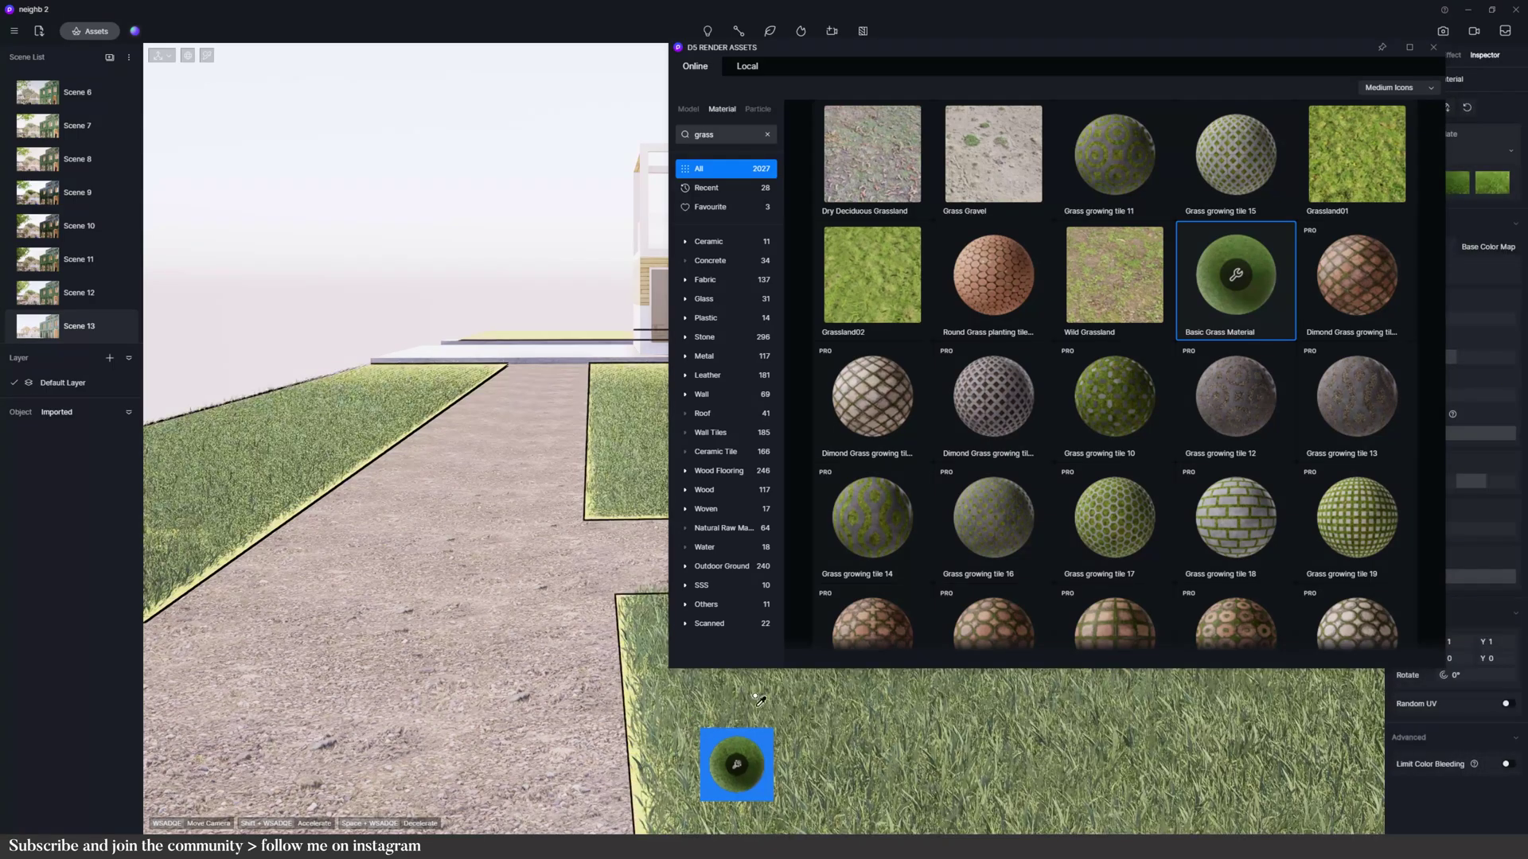
pyautogui.click(1432, 48)
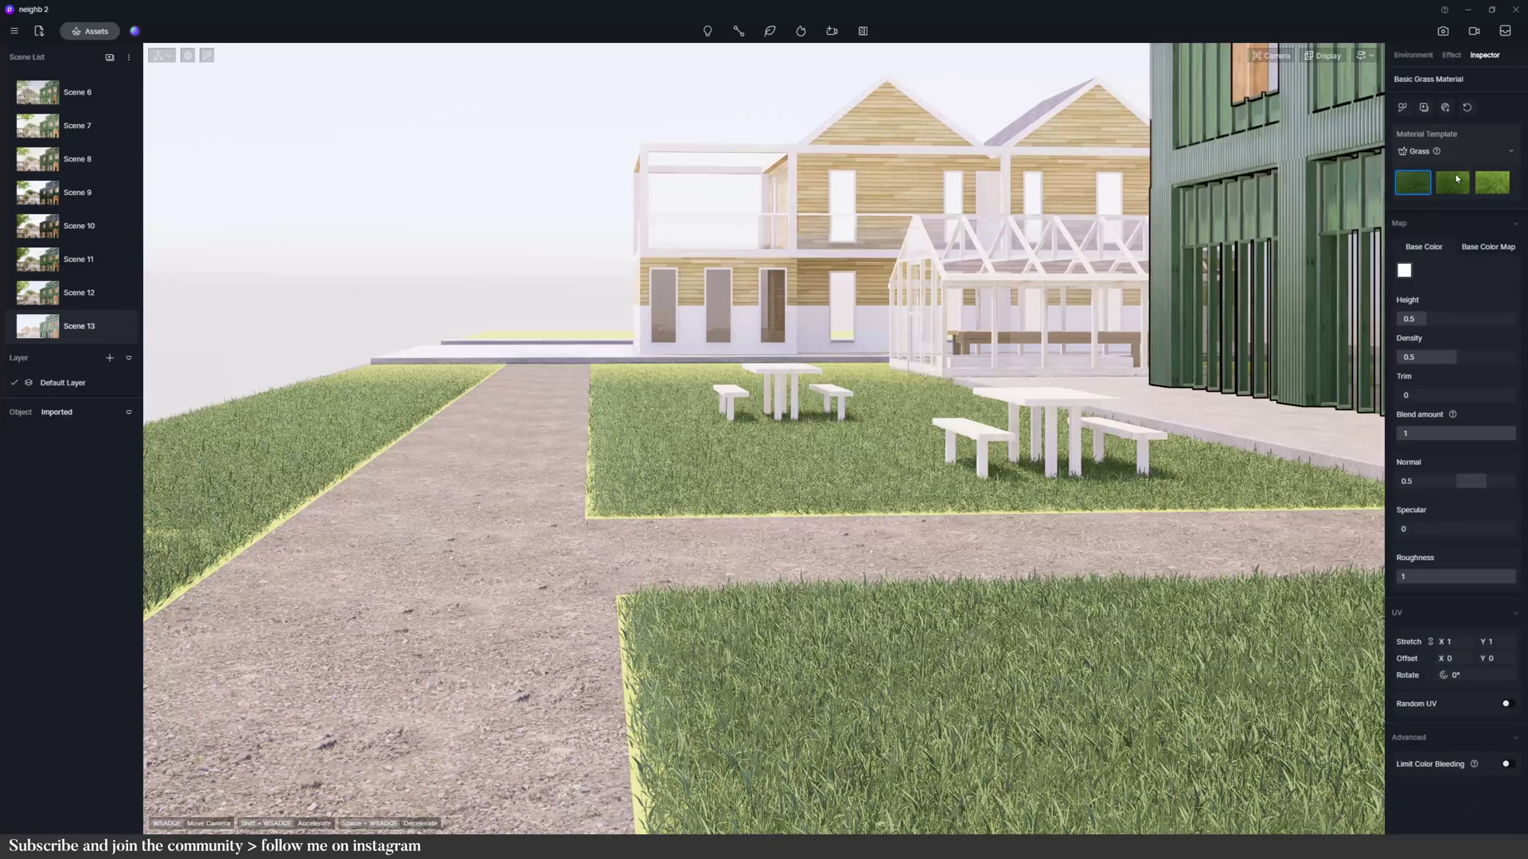
# - Choose the third, lightest grass preset and set the lawn's height to 0.25, density to 0.42 and trim to 0.43
pyautogui.click(1453, 182)
pyautogui.click(1493, 182)
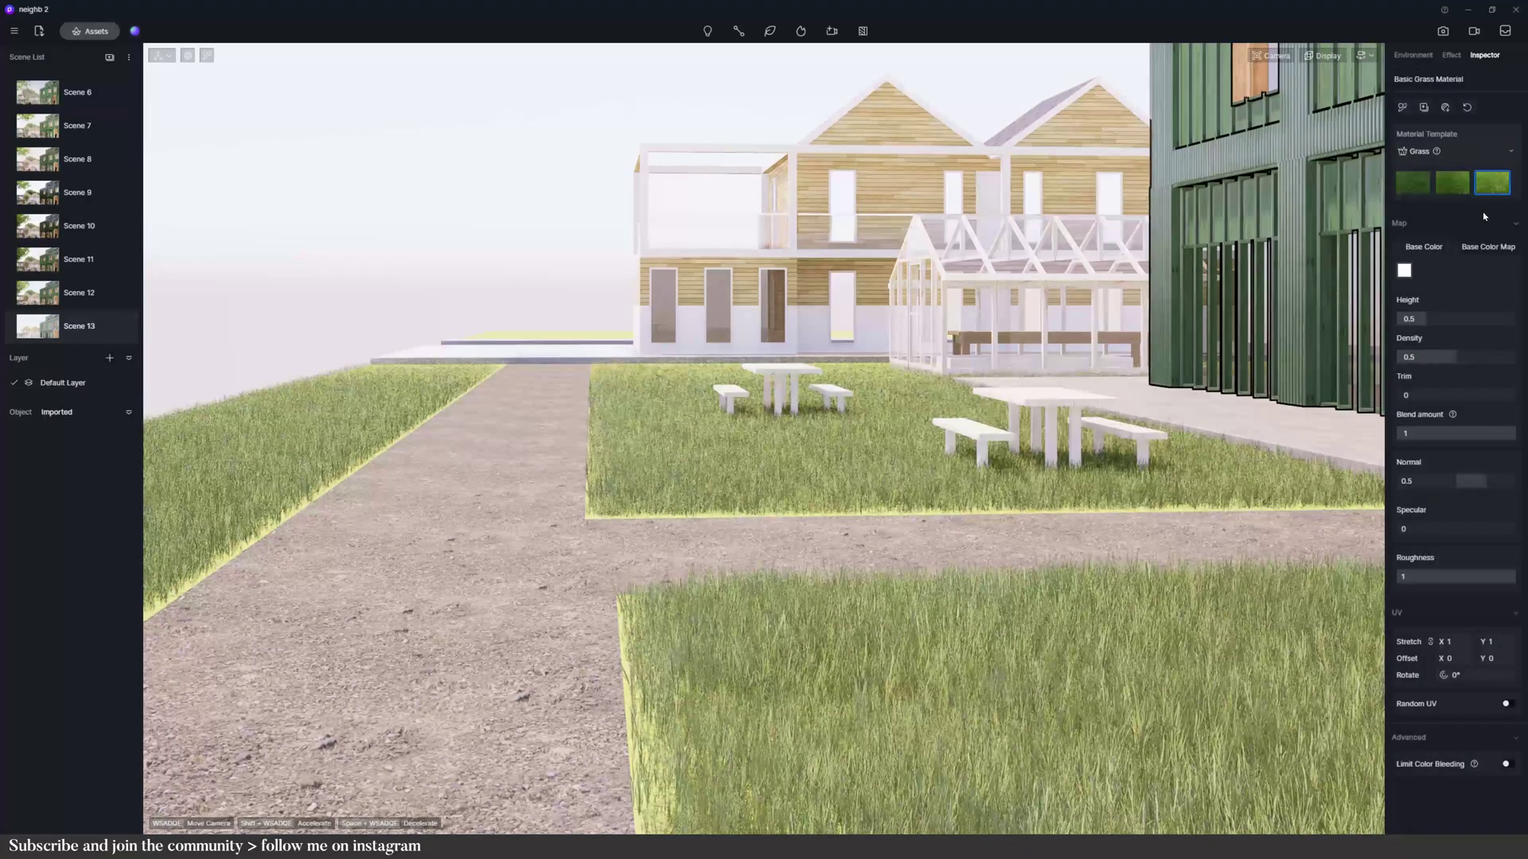
pyautogui.moveTo(1428, 321)
pyautogui.mouseDown()
pyautogui.moveTo(1451, 325)
pyautogui.moveTo(1413, 336)
pyautogui.mouseUp()
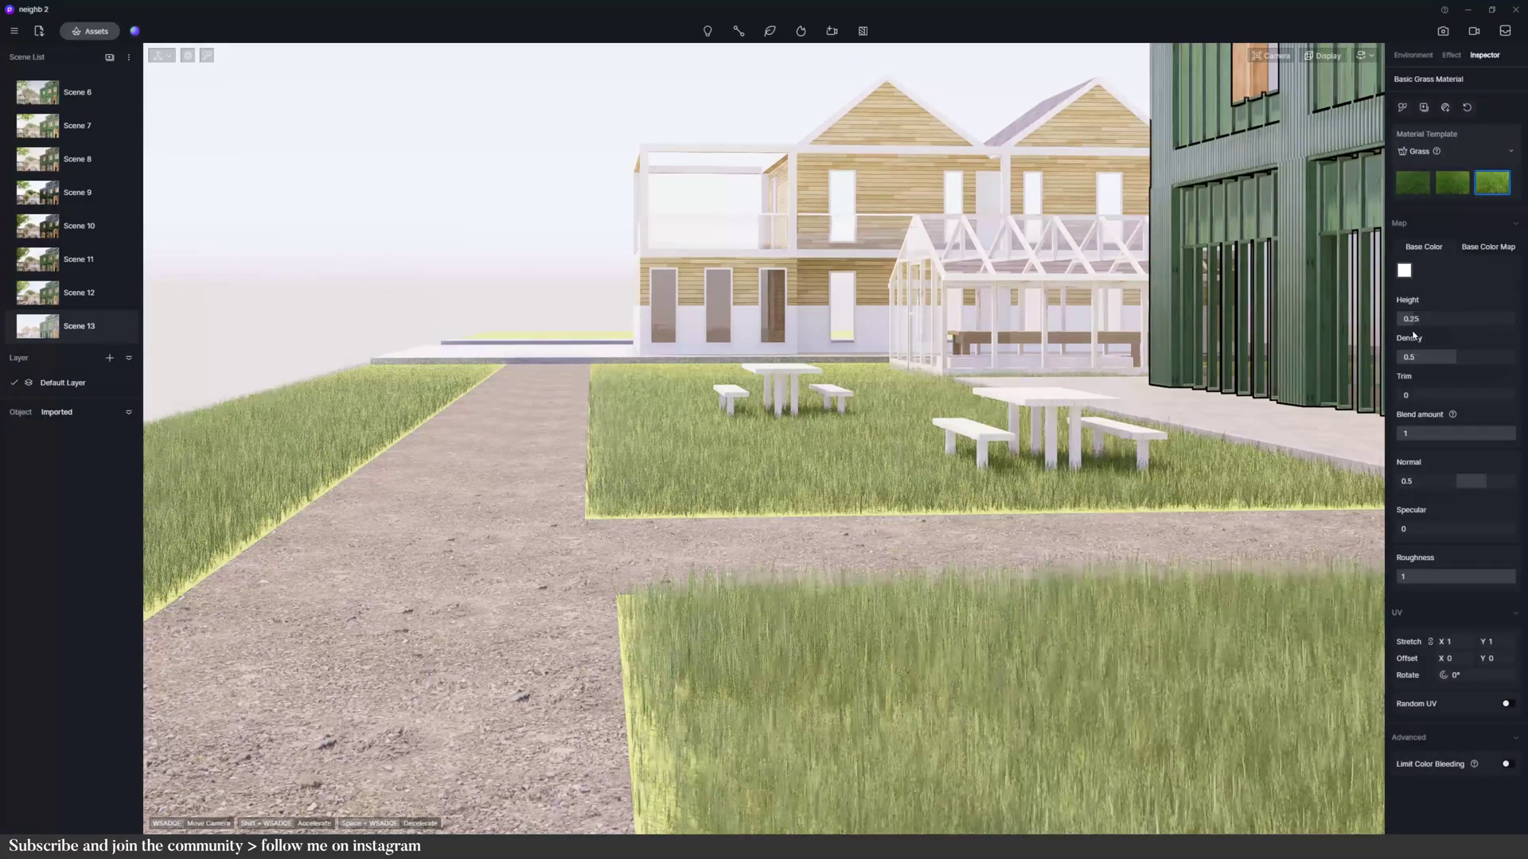
pyautogui.click(1446, 363)
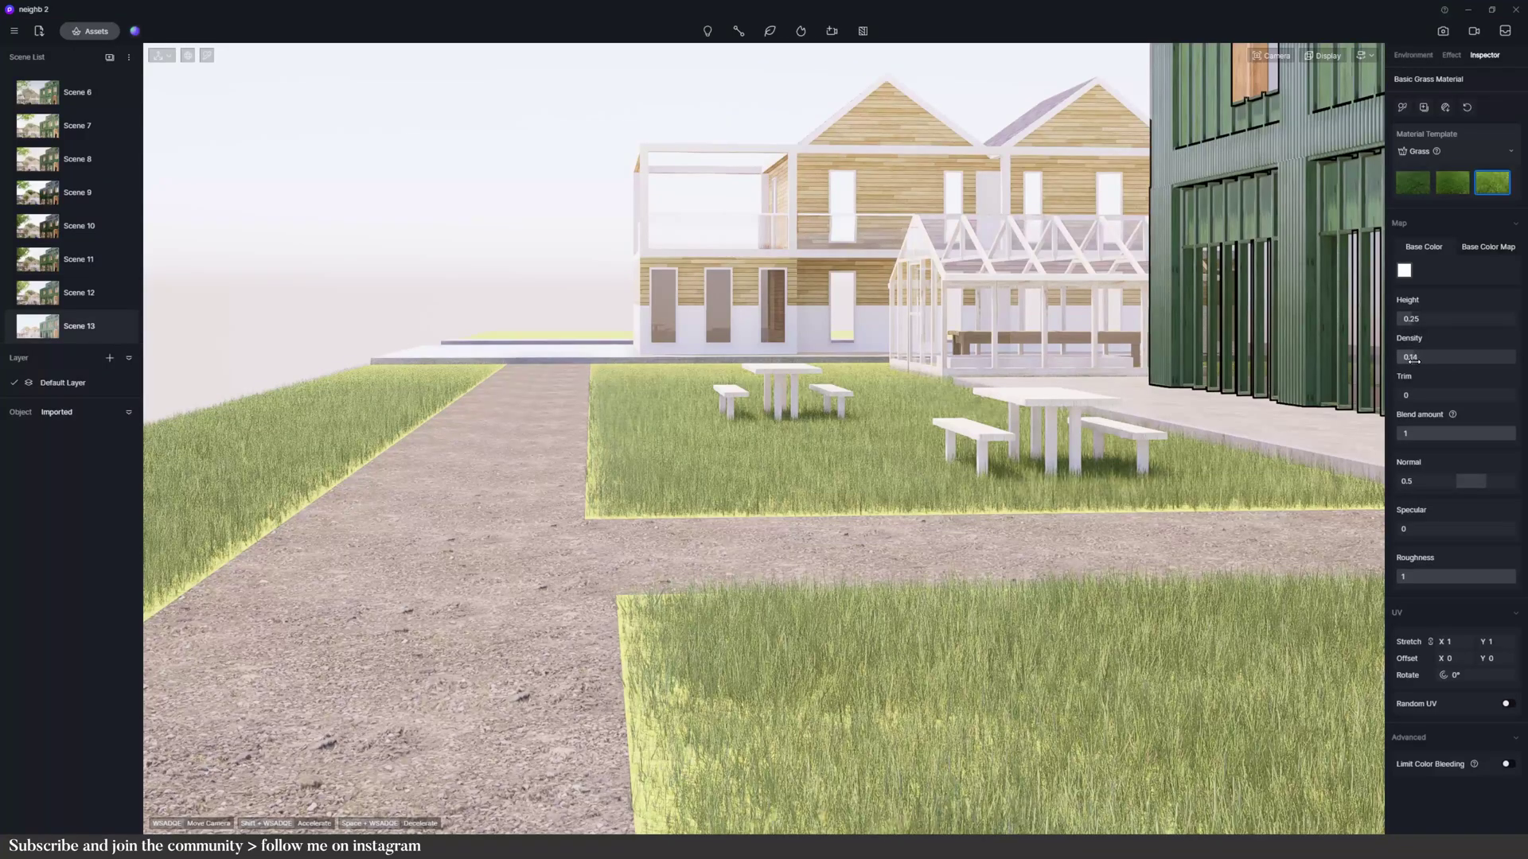
pyautogui.click(1464, 395)
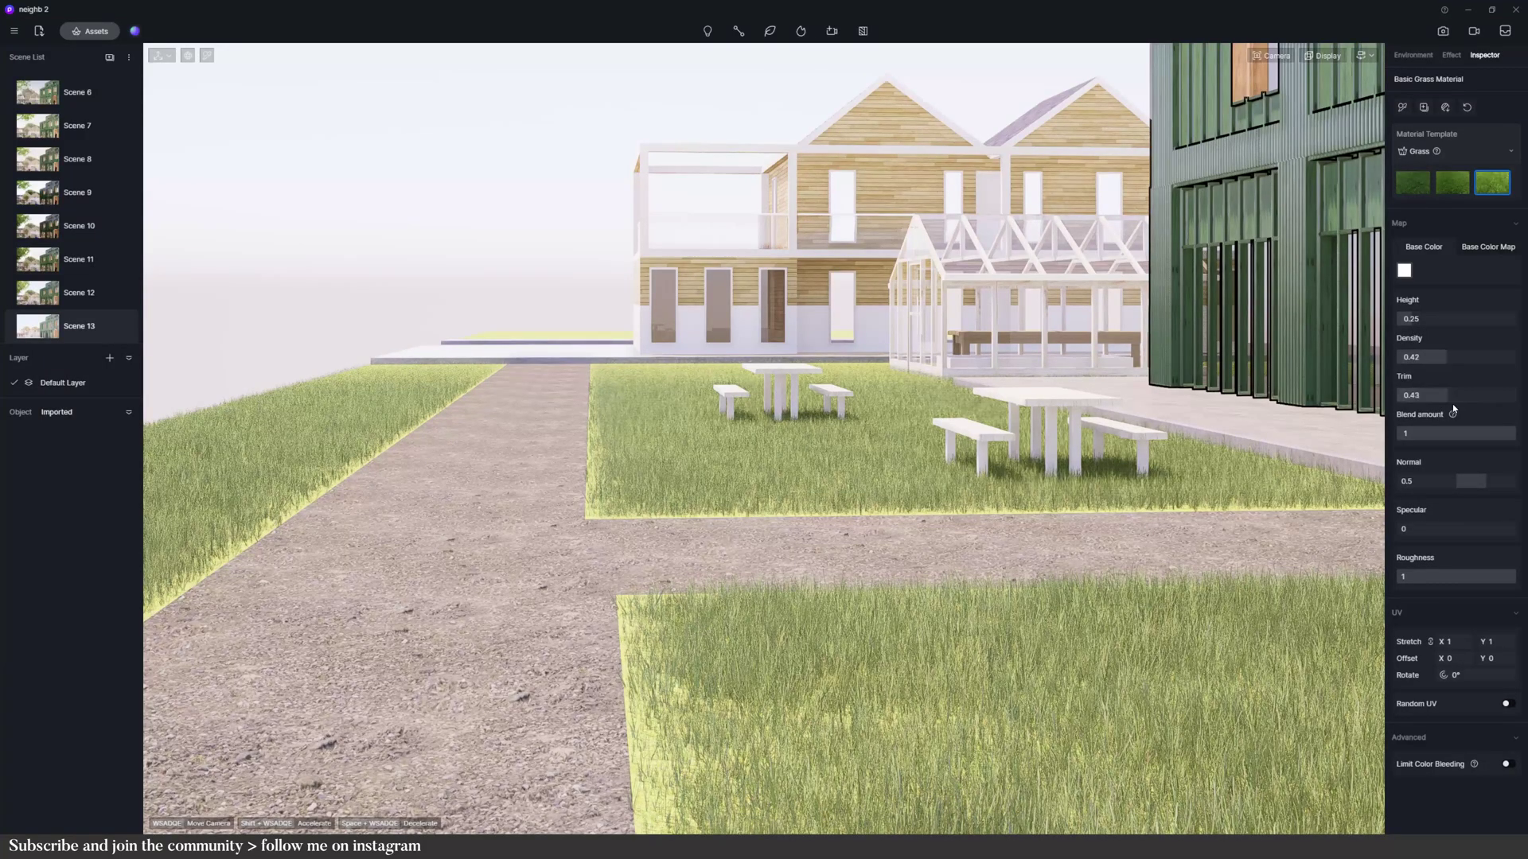
pyautogui.moveTo(1465, 406); pyautogui.dragTo(1449, 404)
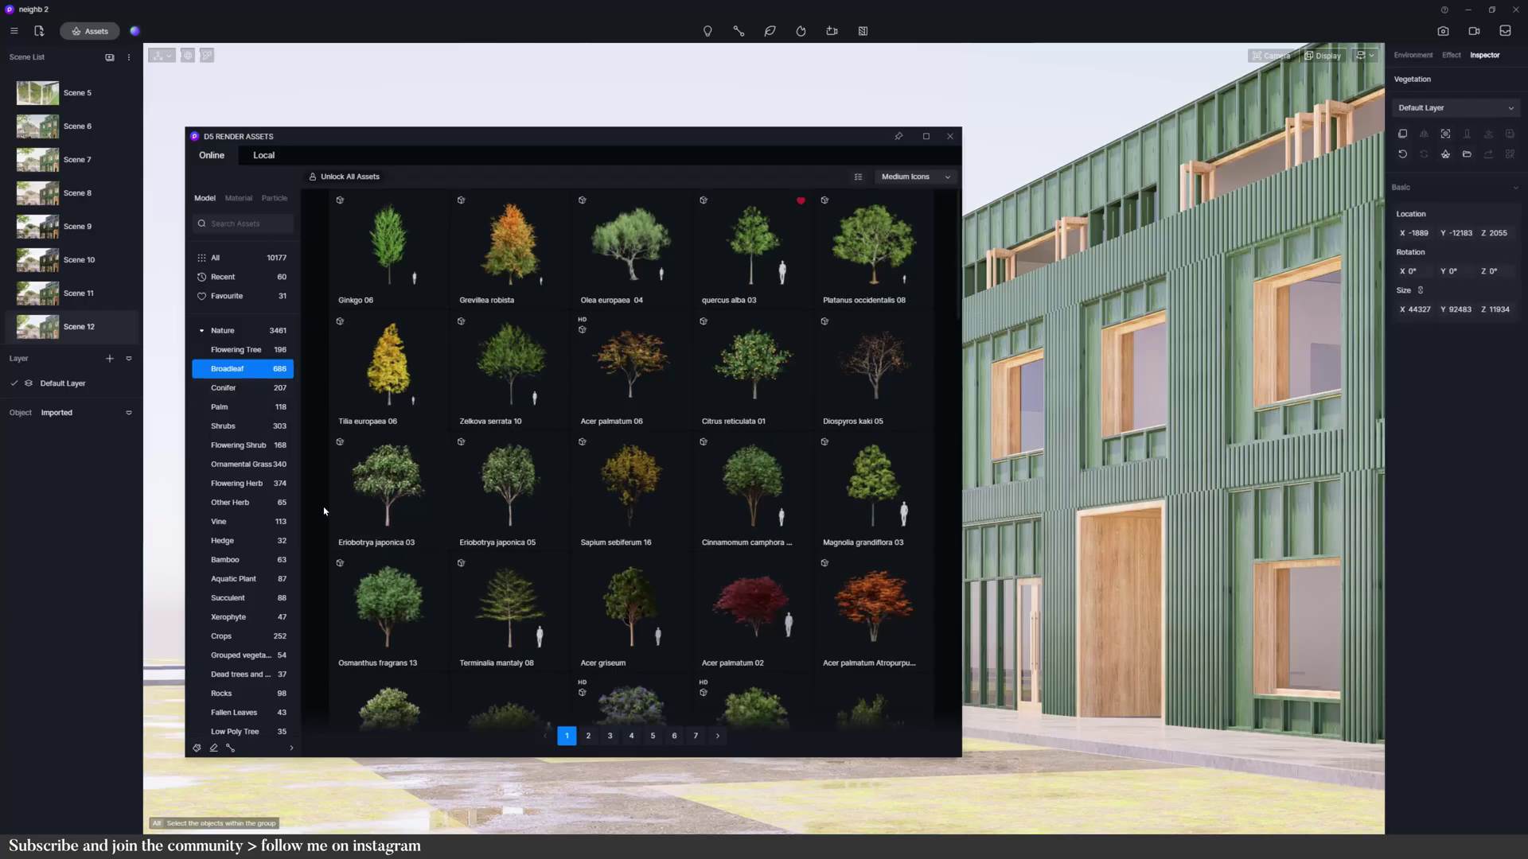
# - Browse the Broadleaf trees in the online model library to examine the available species
pyautogui.scroll(-2, 318, 510)
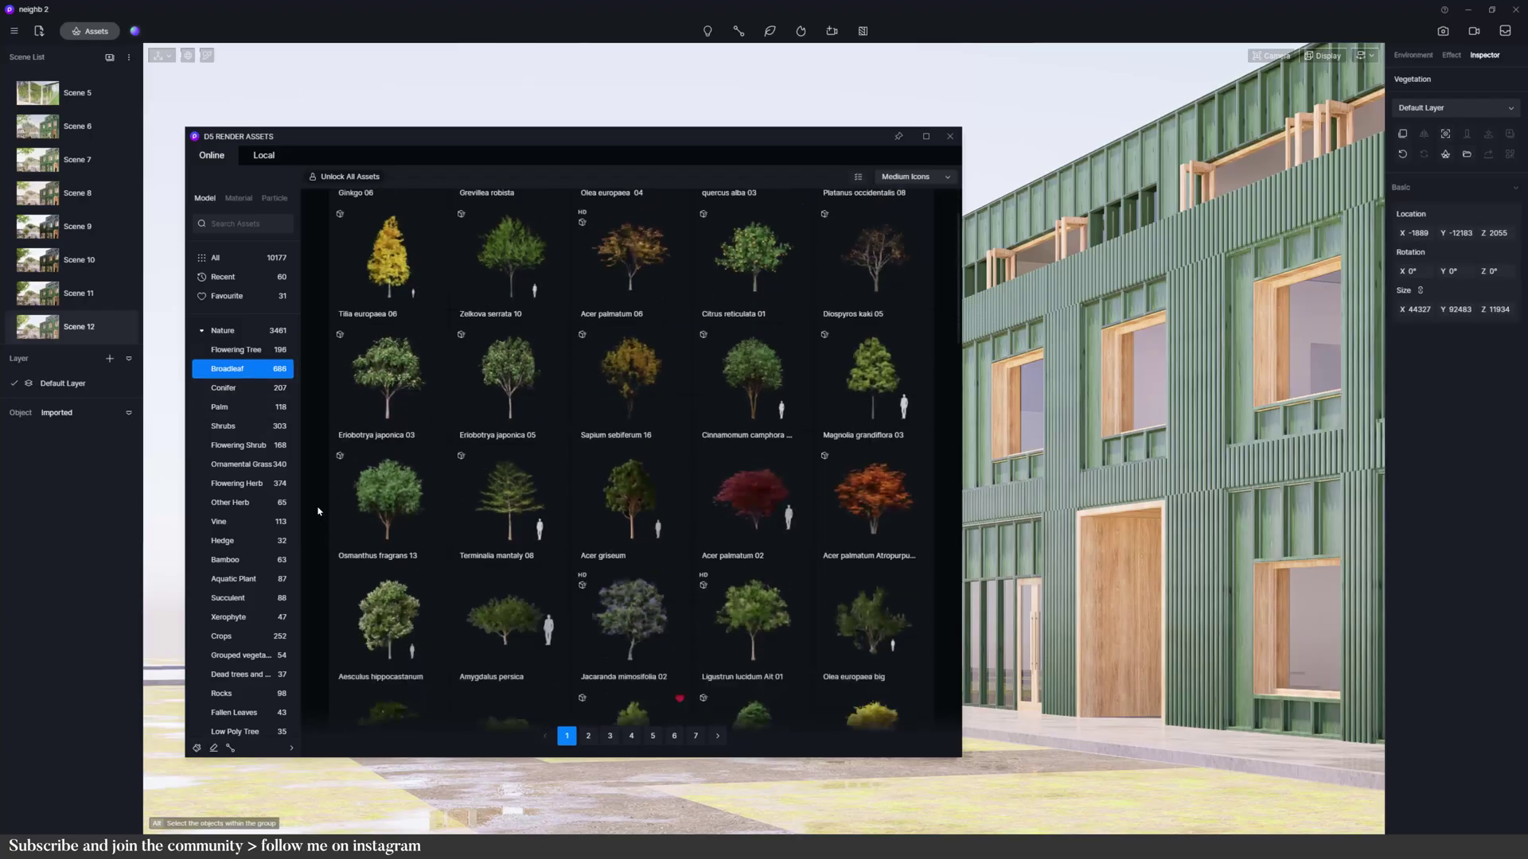
pyautogui.scroll(-2, 318, 511)
pyautogui.scroll(-8, 319, 511)
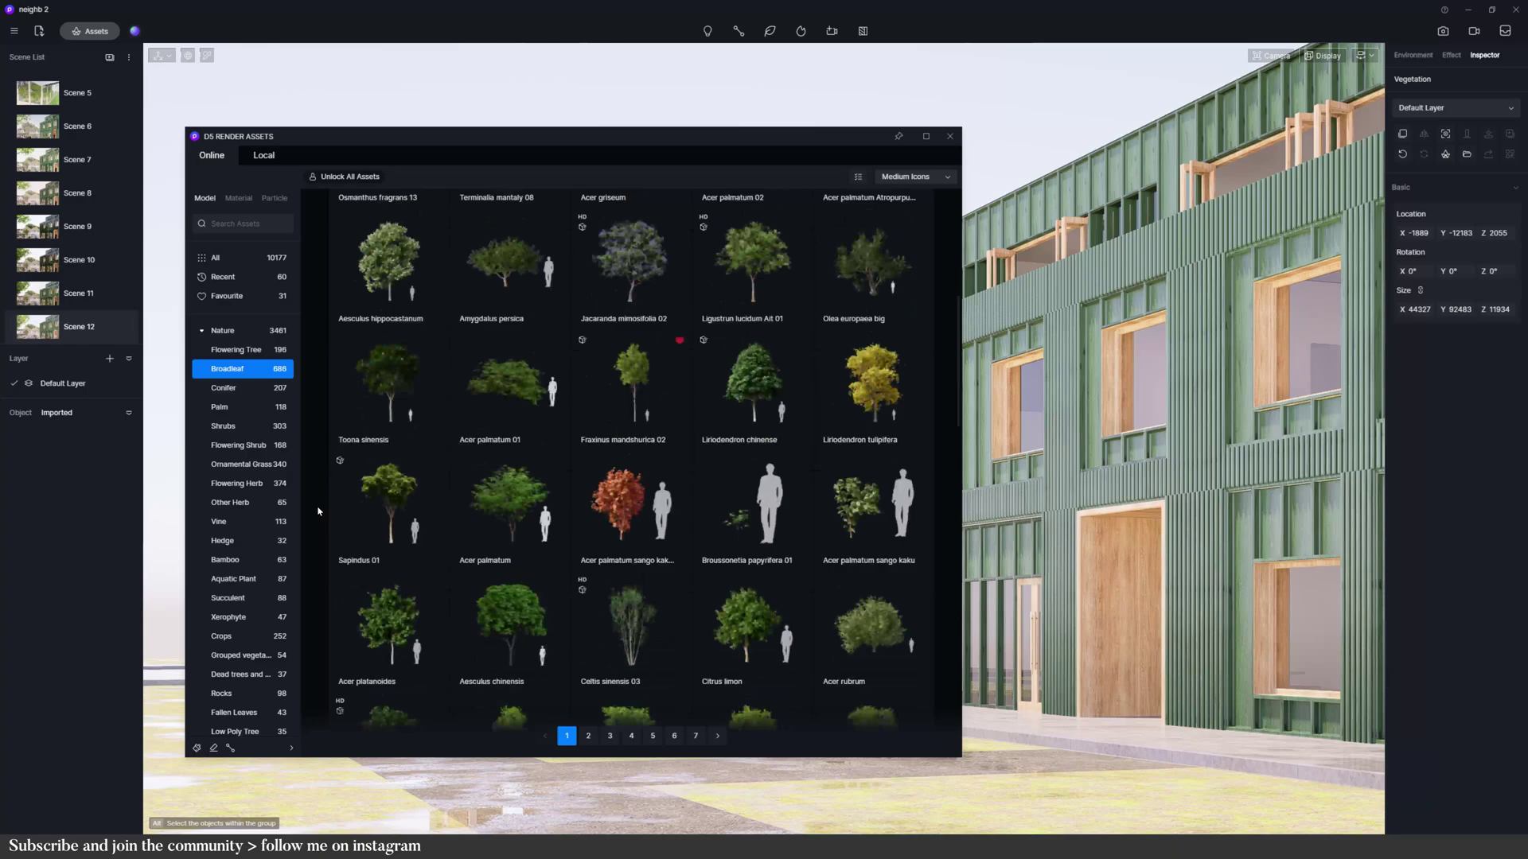
pyautogui.scroll(-6, 318, 511)
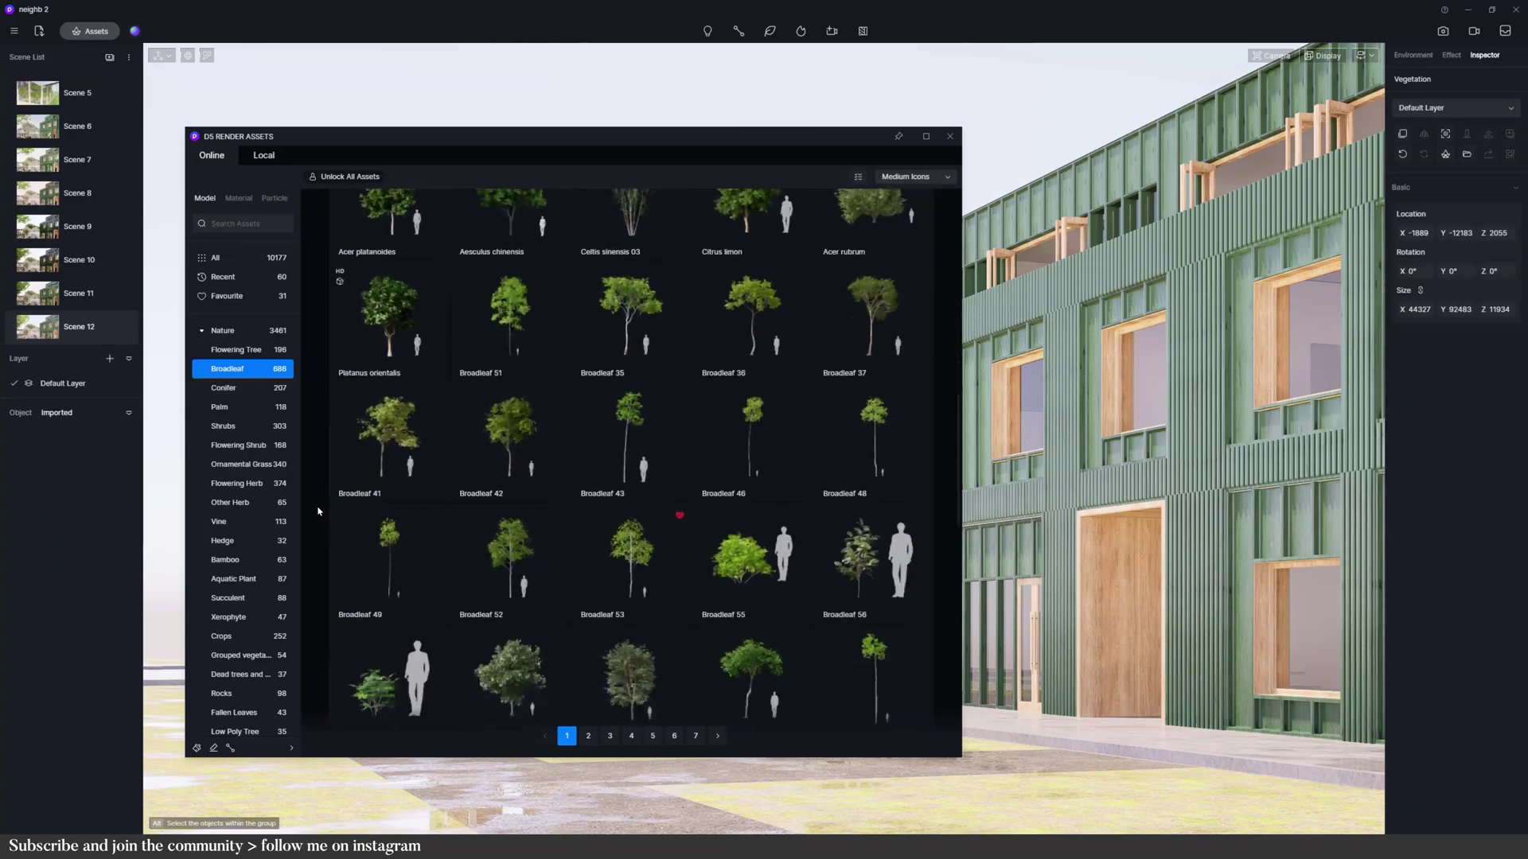
pyautogui.scroll(-4, 318, 511)
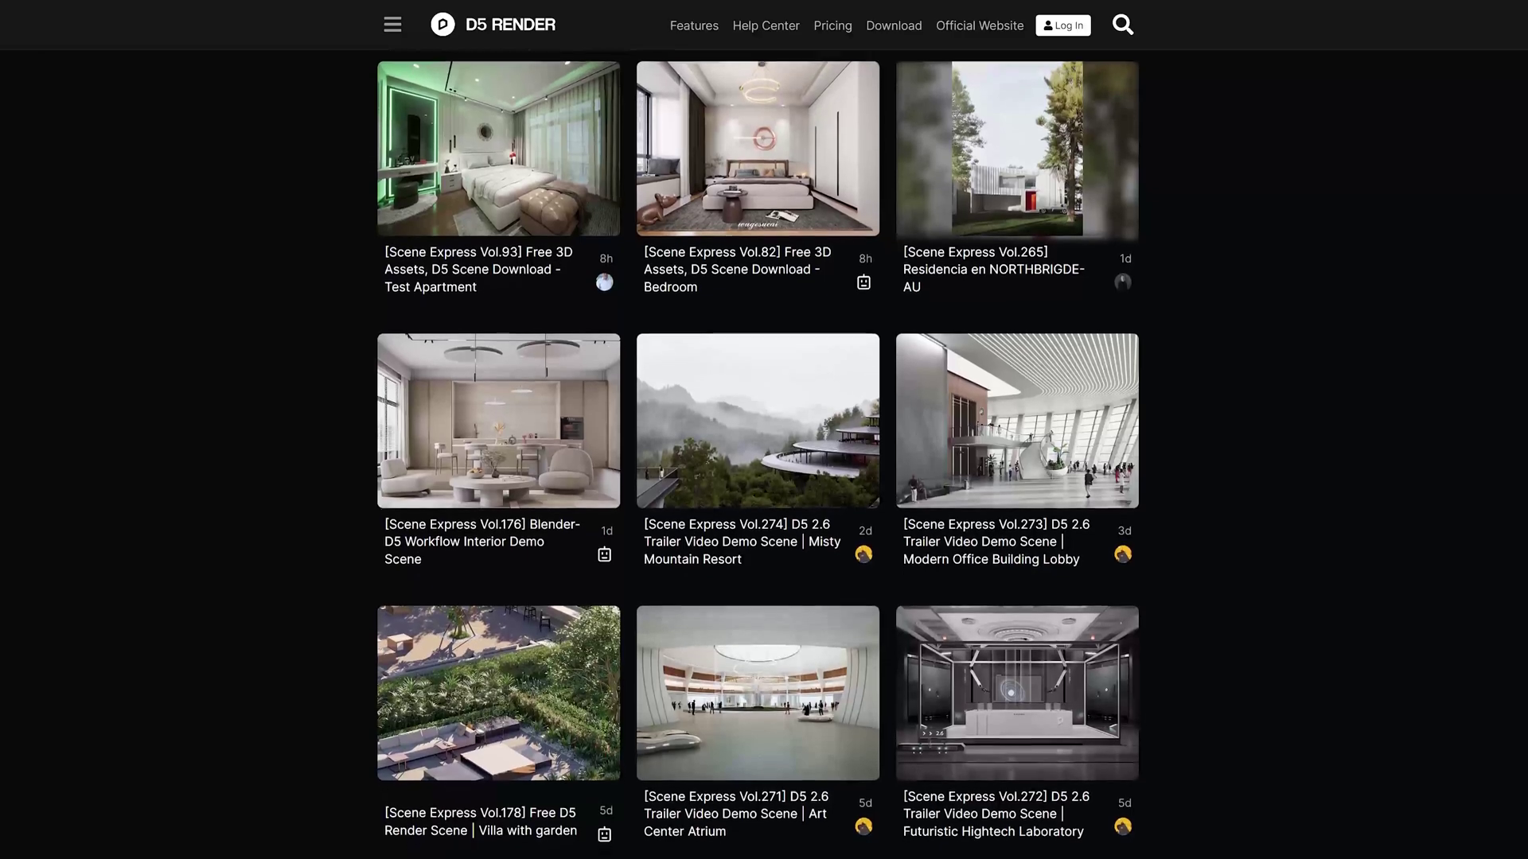
pyautogui.scroll(-1, 757, 453)
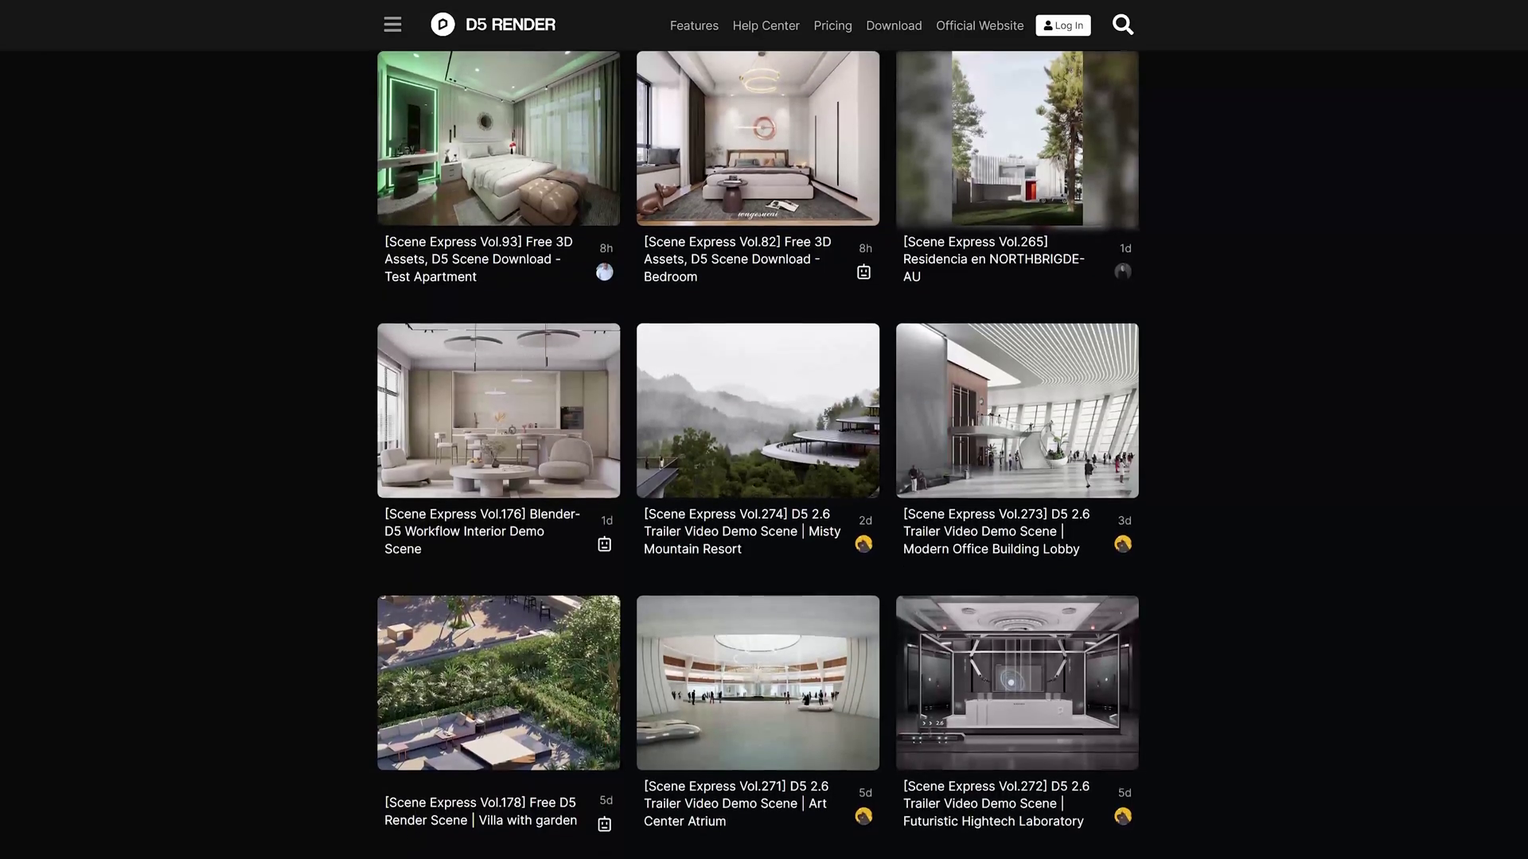
# - Look through the downloadable Scene Express projects on the D5 Render forum website
pyautogui.scroll(-1, 757, 453)
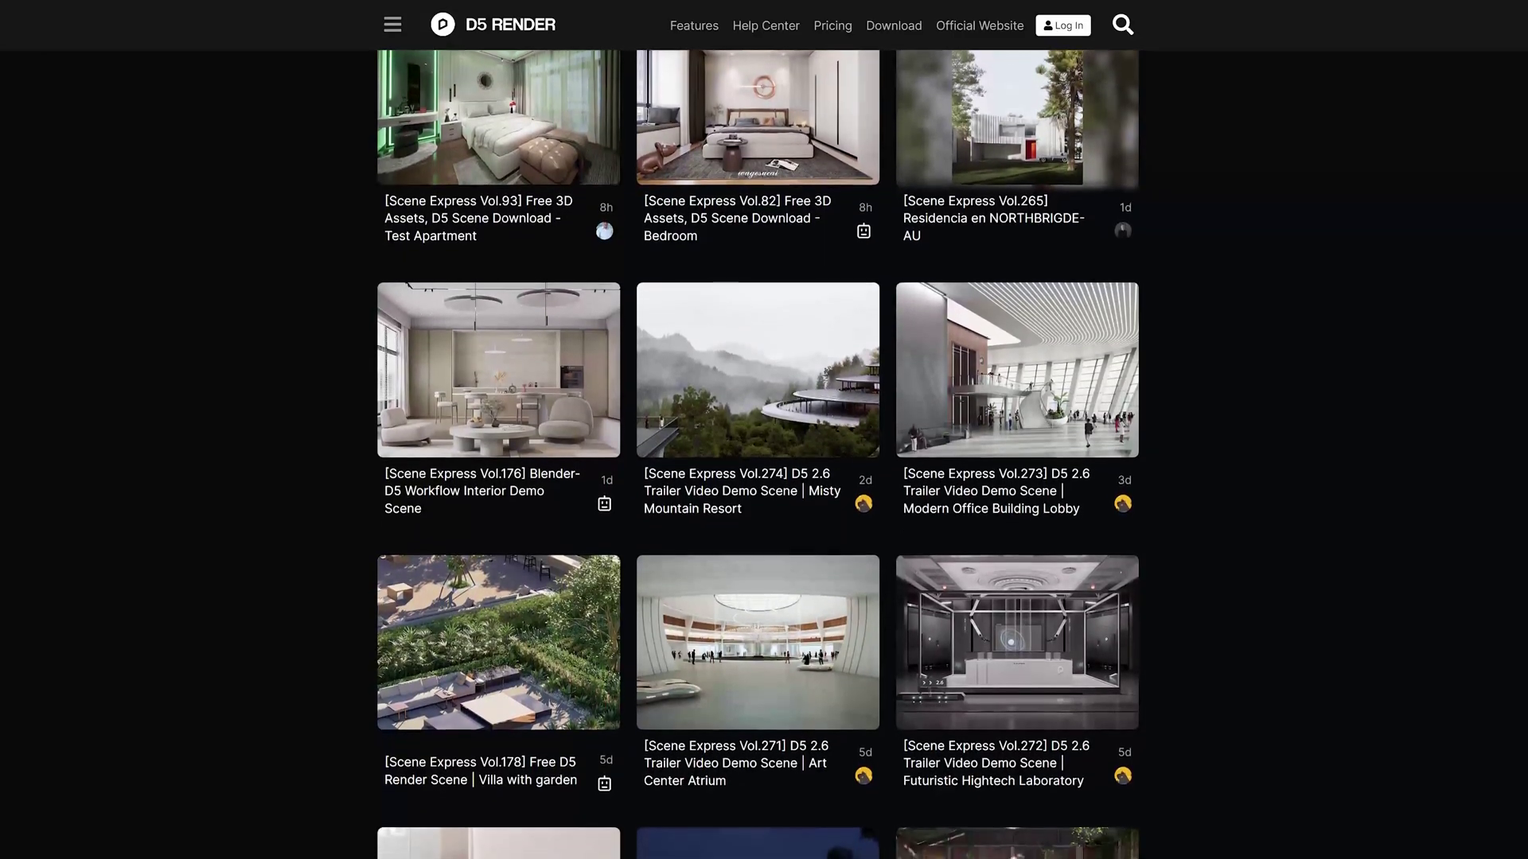
pyautogui.scroll(-1, 757, 453)
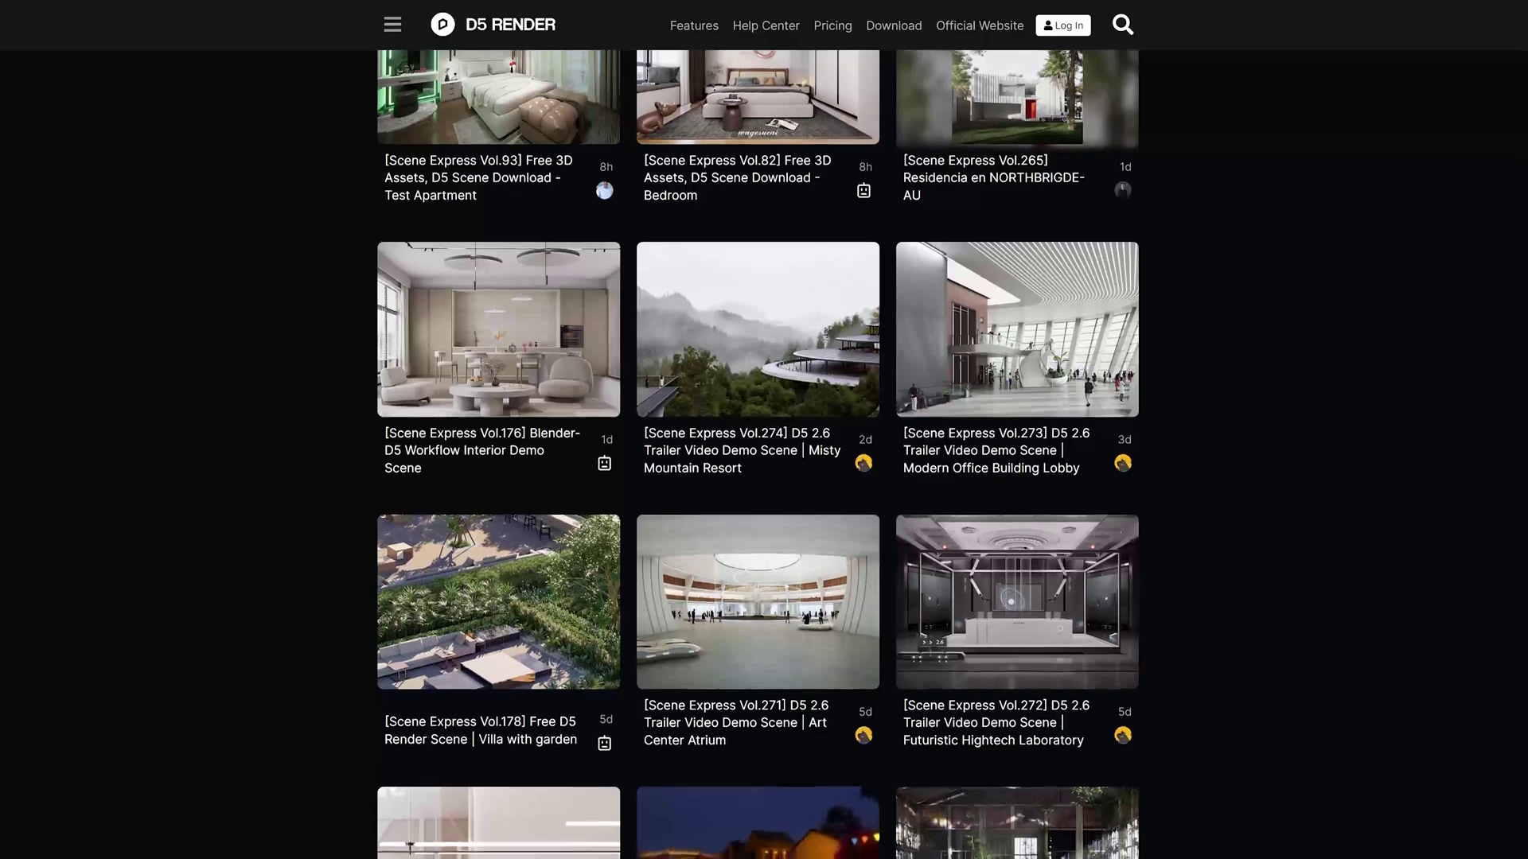
pyautogui.scroll(-1, 758, 453)
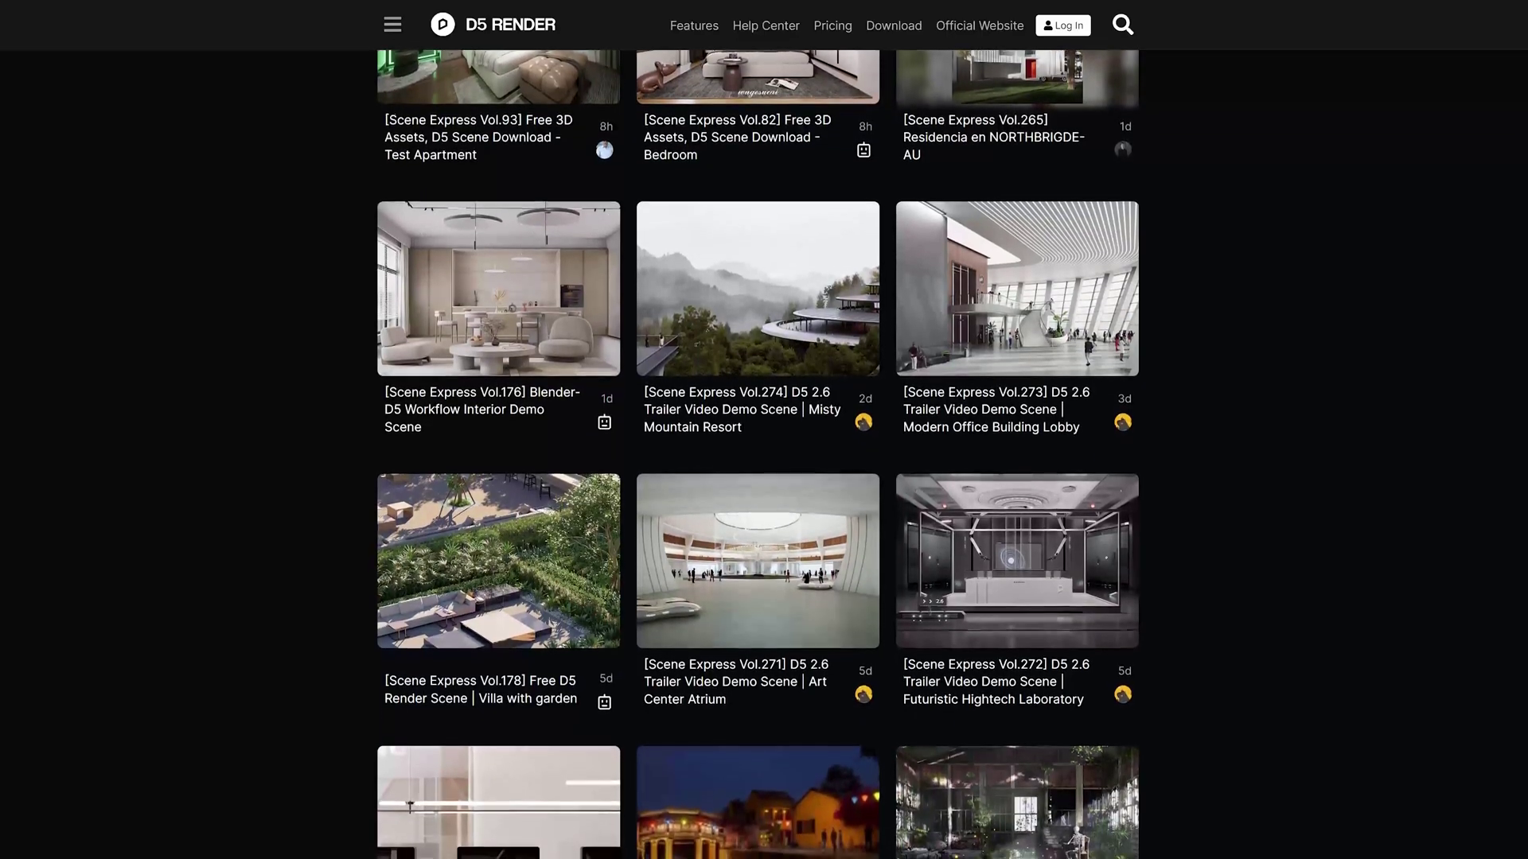
pyautogui.scroll(-1, 758, 454)
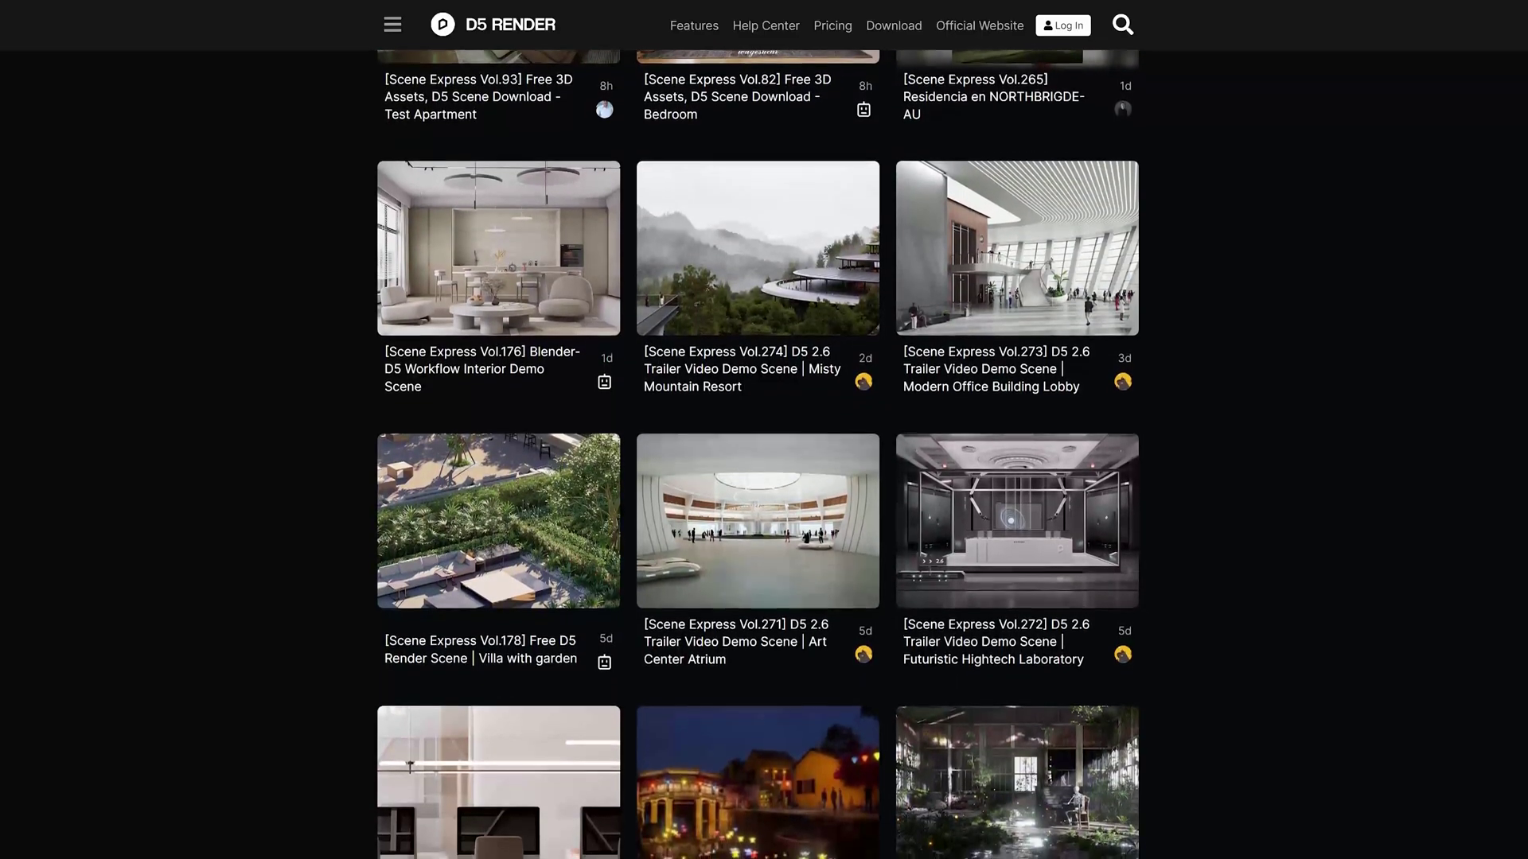
pyautogui.scroll(-1, 758, 453)
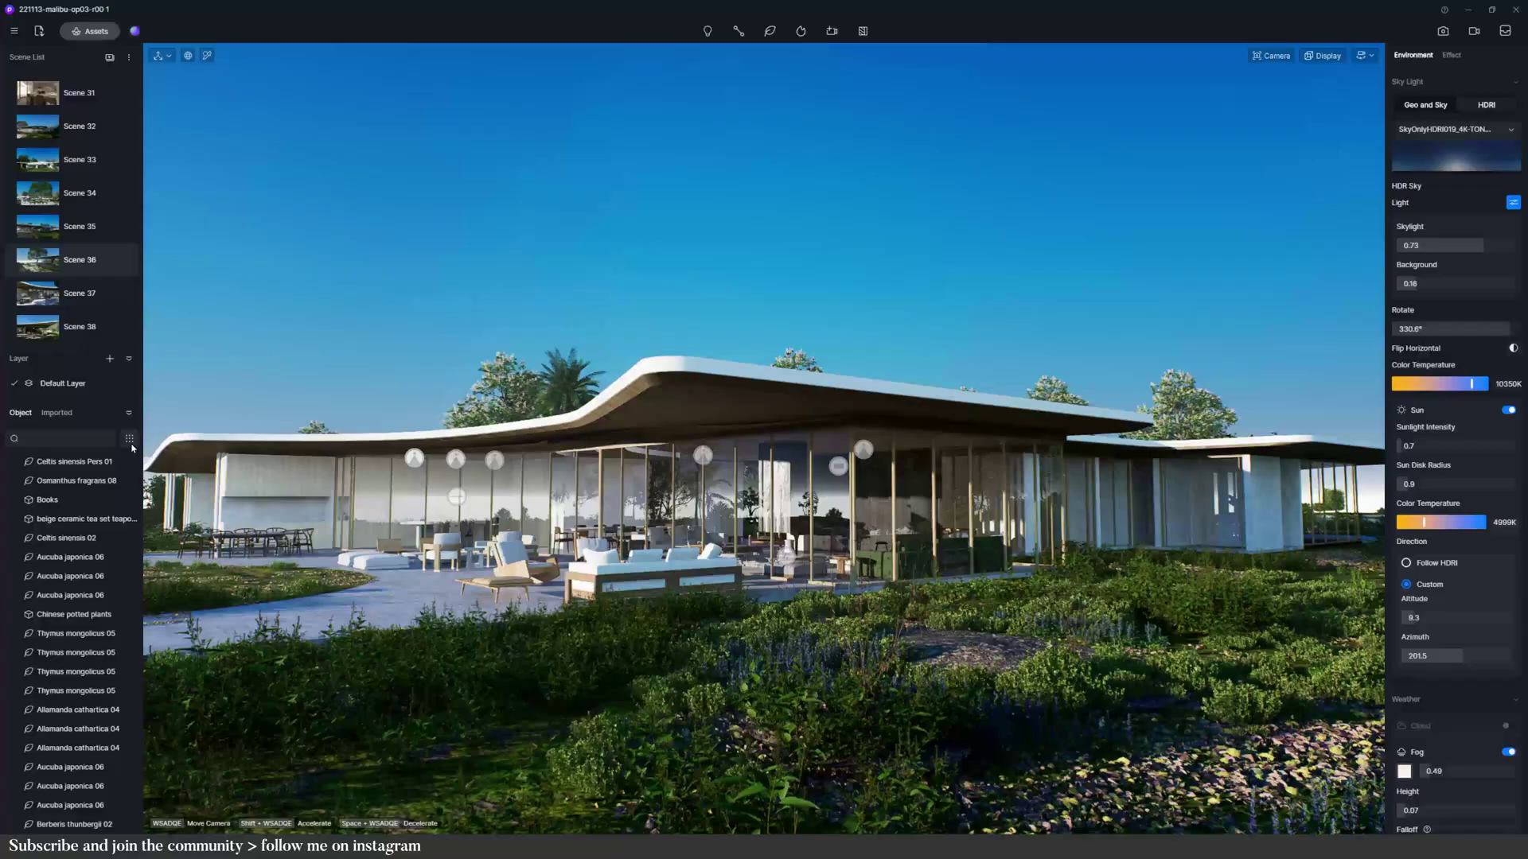
# - Filter the Malibu house scene's objects to vegetation, examine its plant species, and read the RHS list of large and medium trees
pyautogui.click(131, 444)
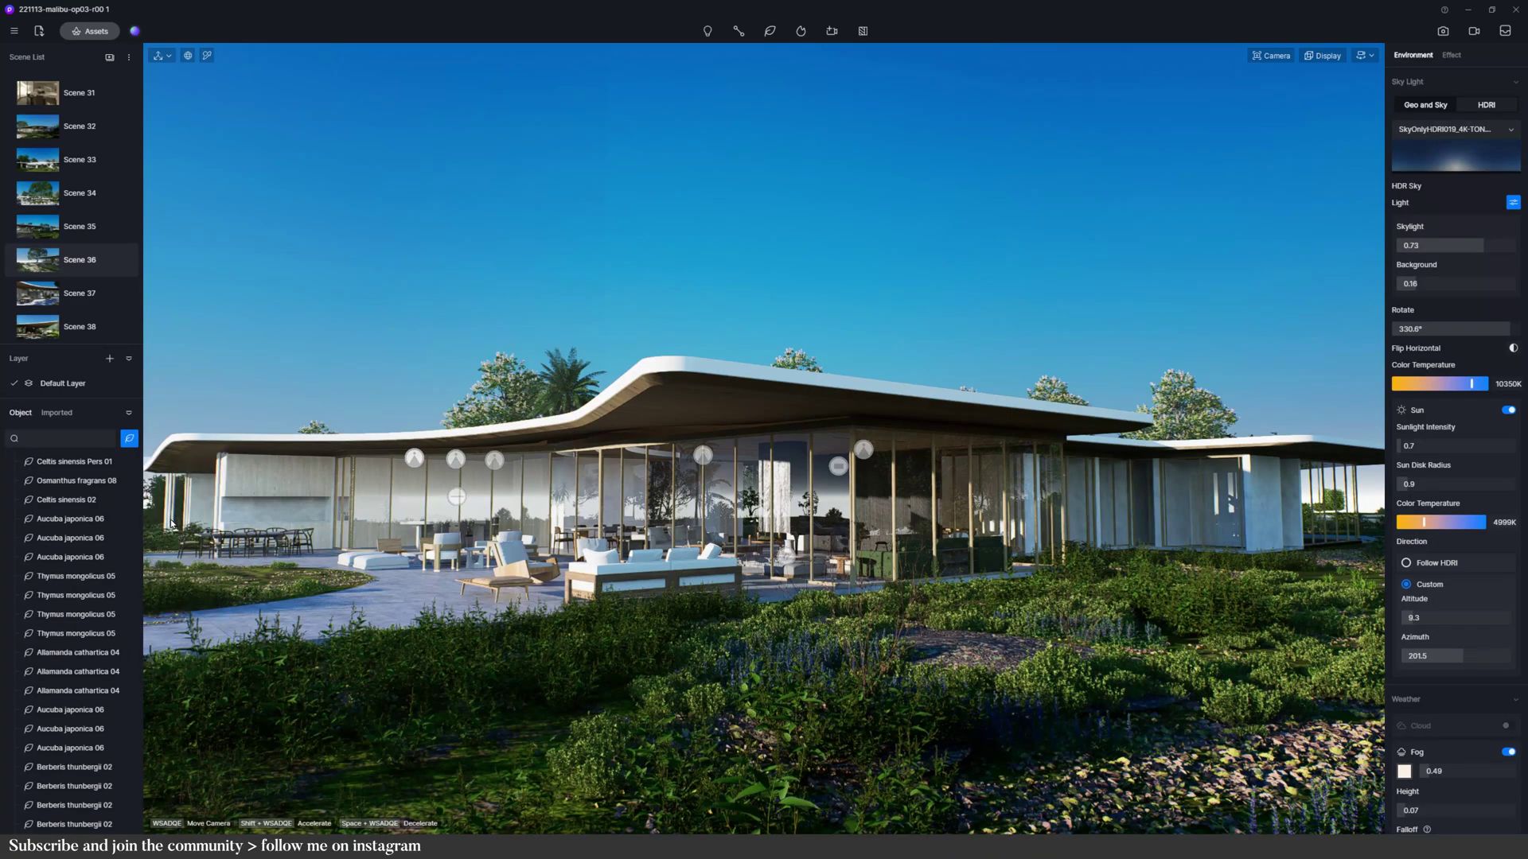
pyautogui.moveTo(141, 467); pyautogui.dragTo(140, 729)
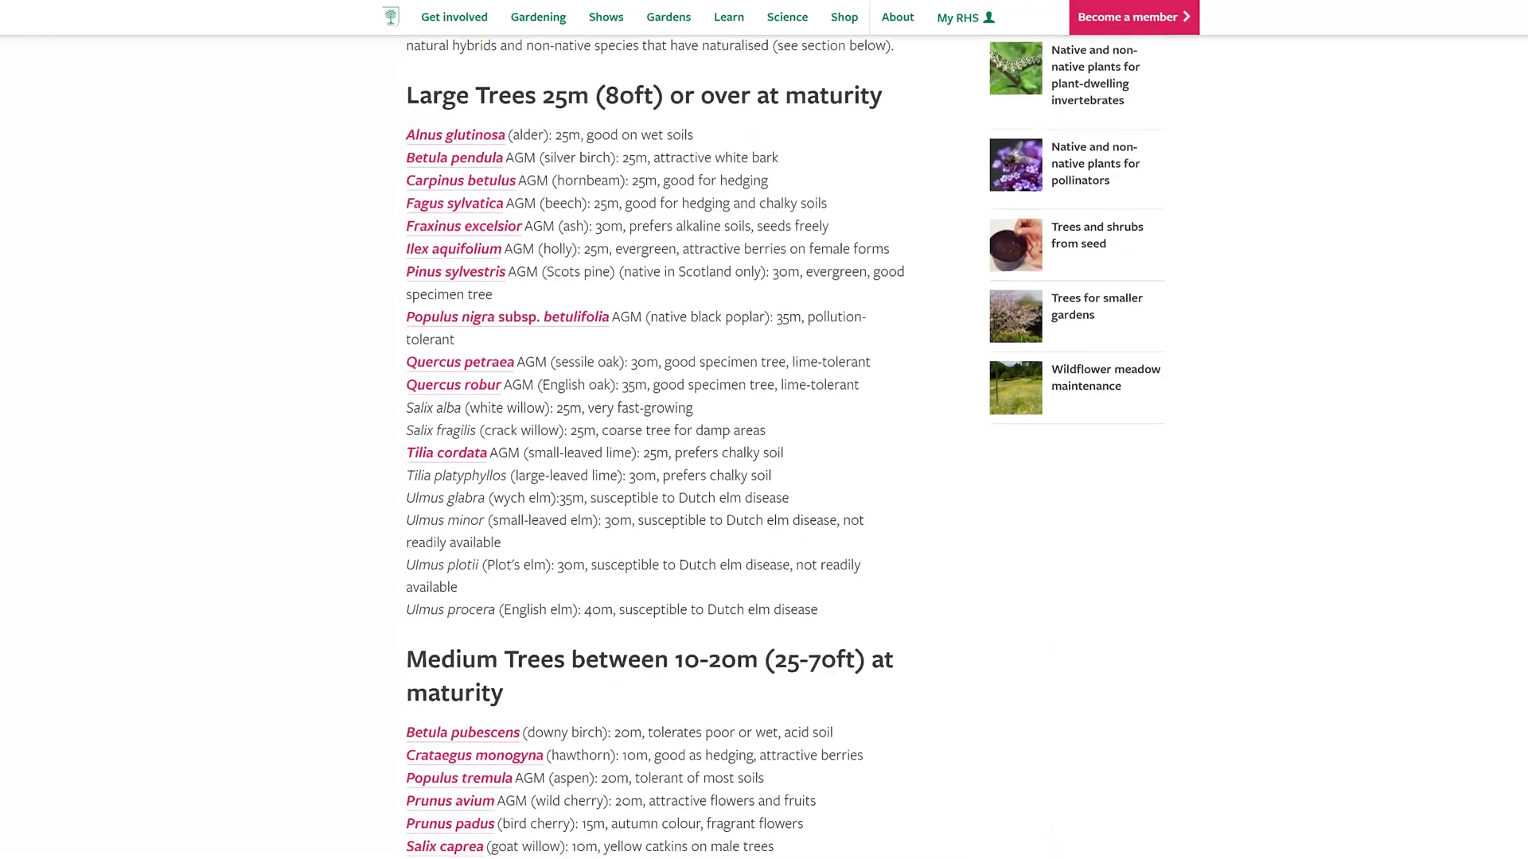
pyautogui.scroll(-1, 764, 445)
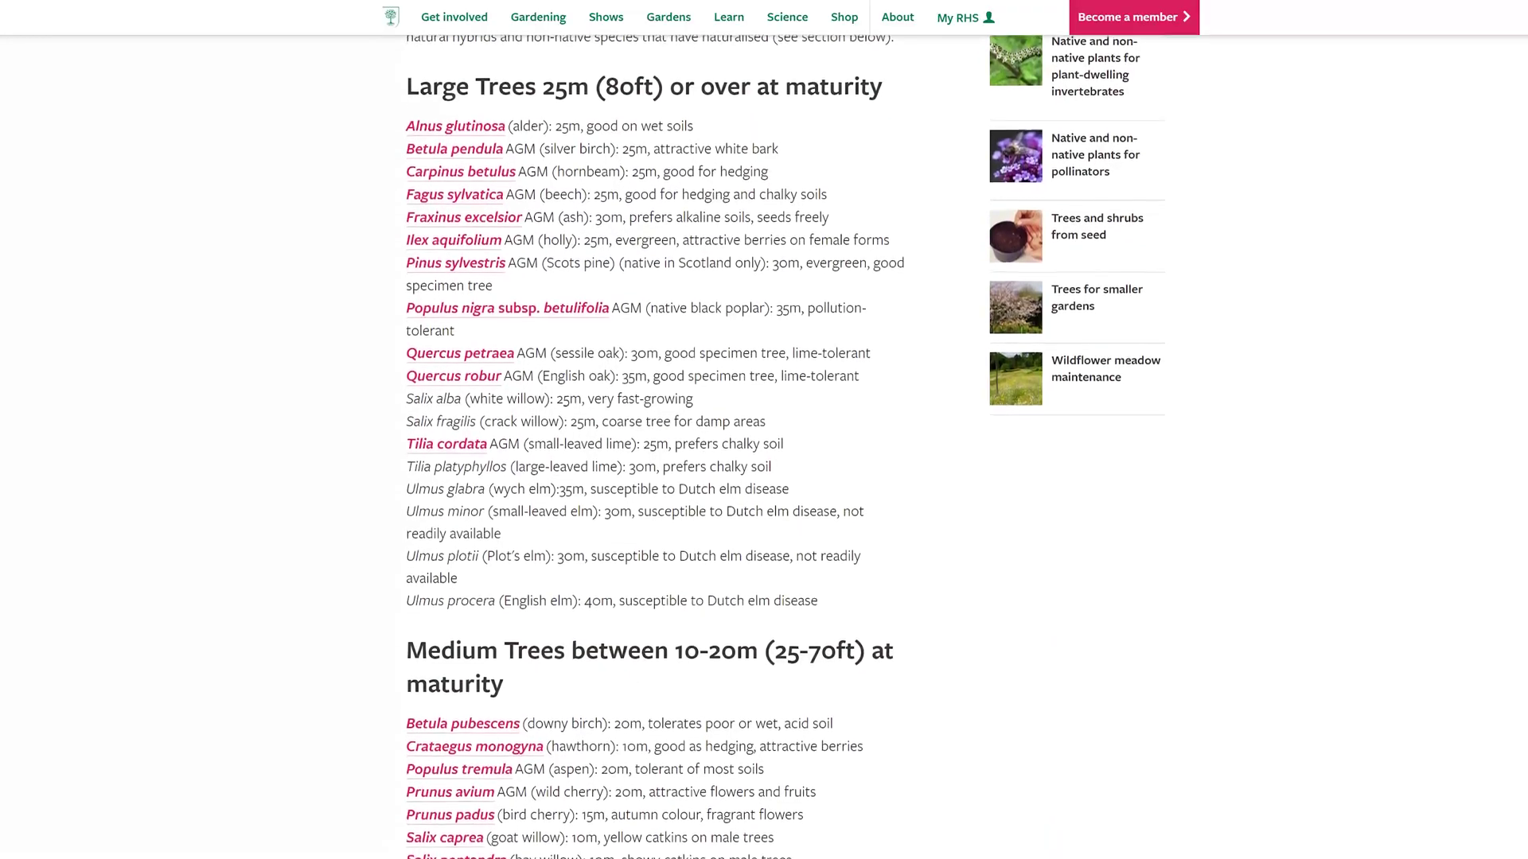
pyautogui.scroll(-1, 785, 445)
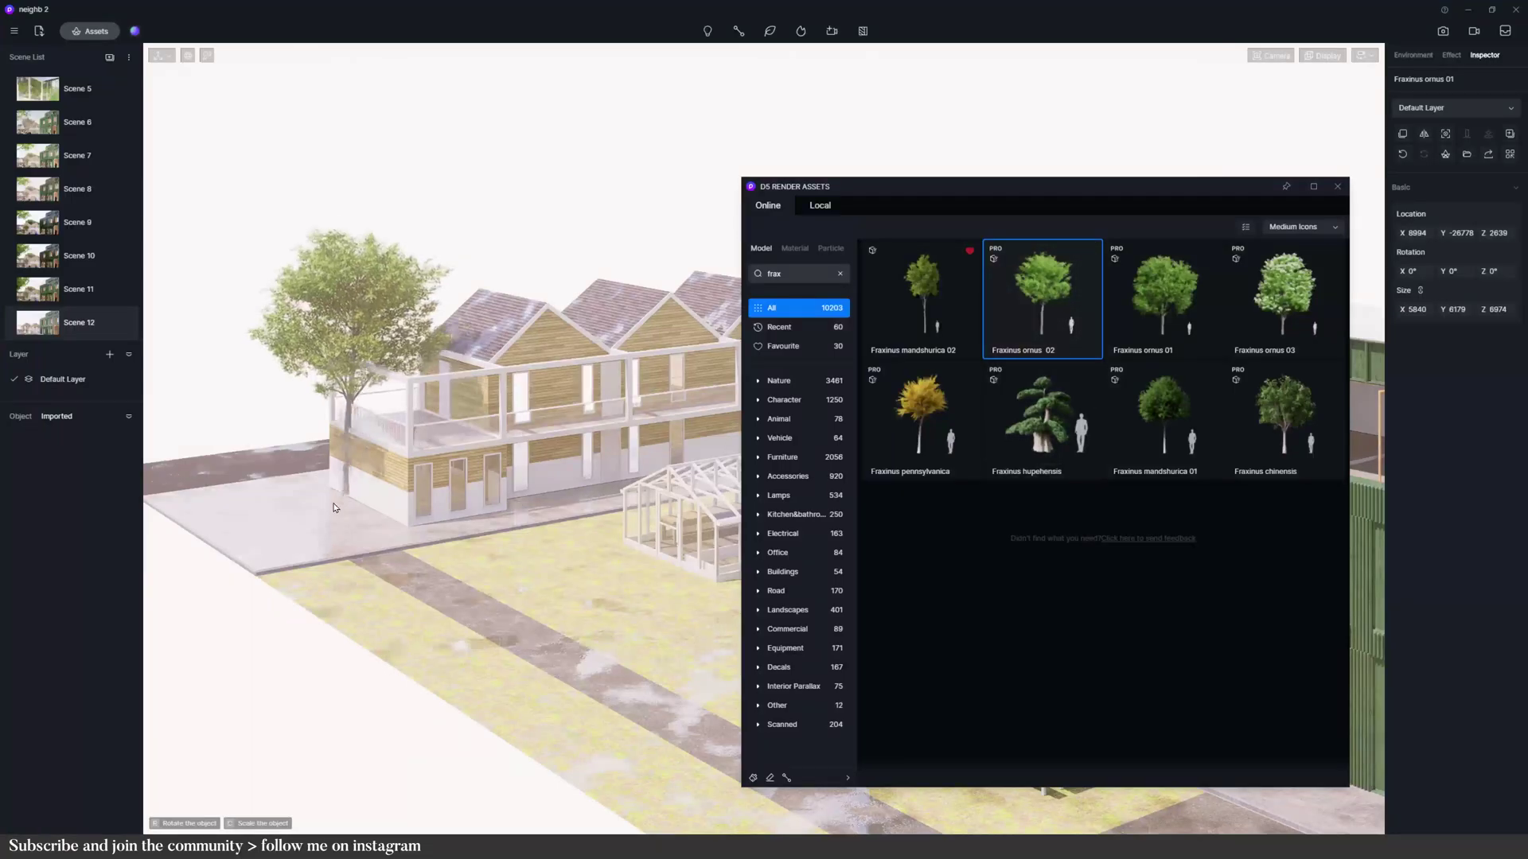
pyautogui.click(334, 586)
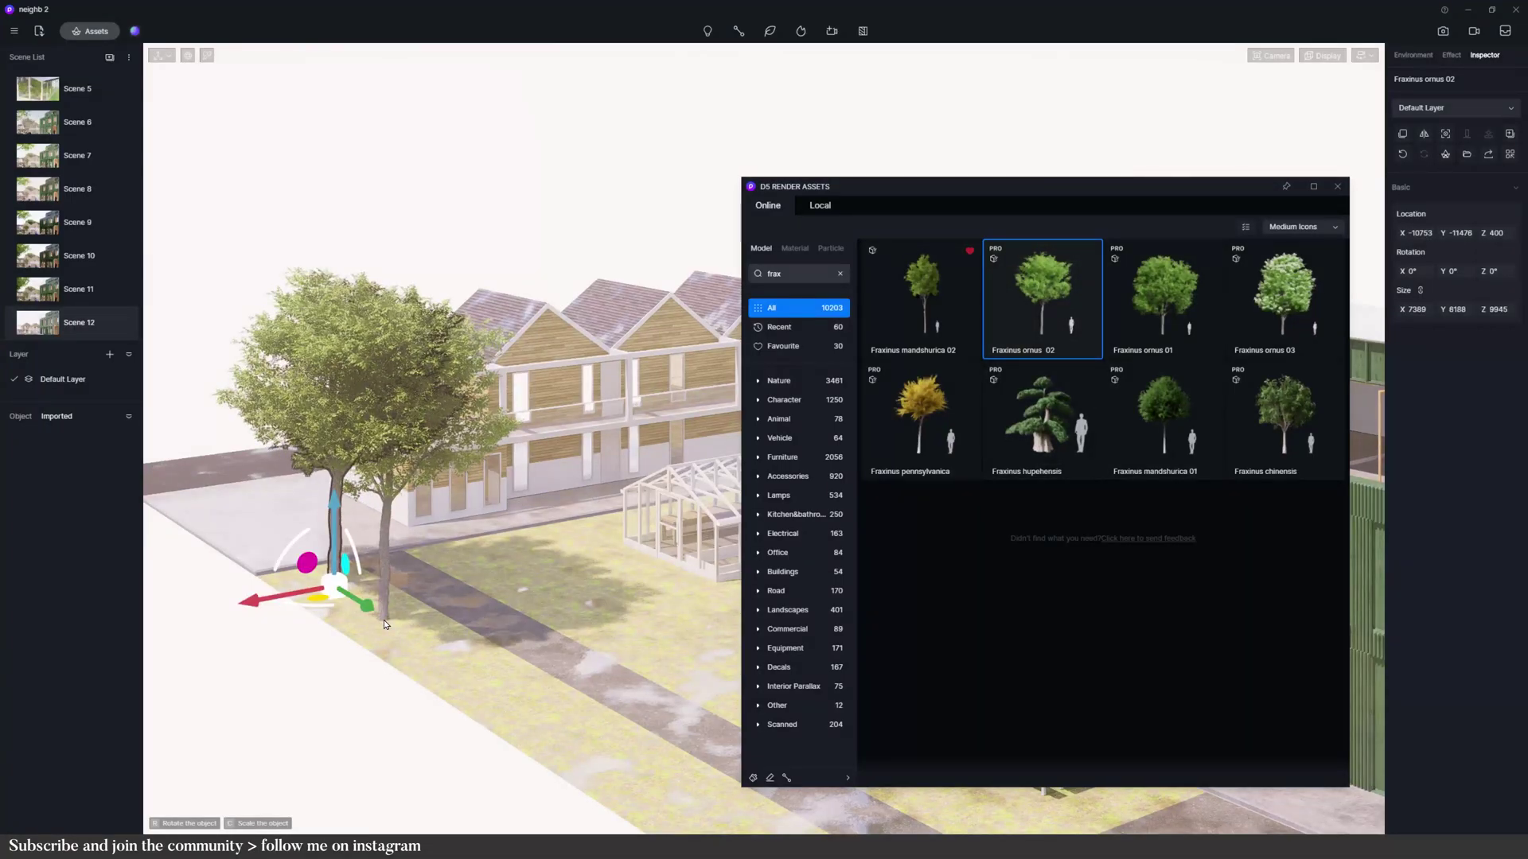
pyautogui.click(383, 619)
pyautogui.click(431, 643)
pyautogui.click(488, 682)
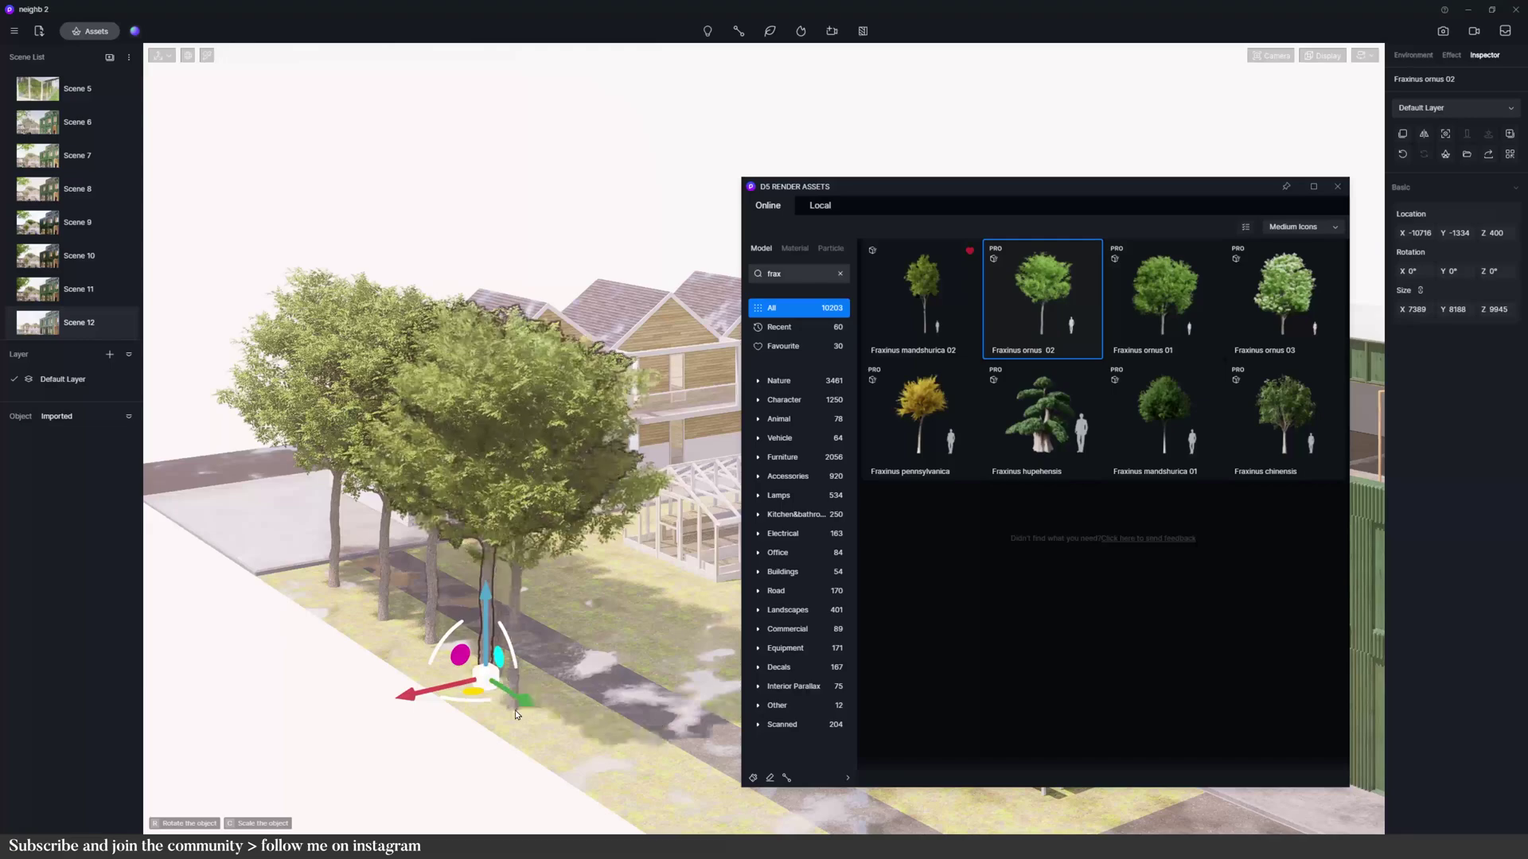
pyautogui.click(537, 704)
pyautogui.hotkey('ctrl', 'z')
pyautogui.hotkey('ctrl', 'z')
pyautogui.hotkey('ctrl', 'z')
pyautogui.hotkey('ctrl', 'z')
pyautogui.hotkey('ctrl', 'z')
pyautogui.hotkey('ctrl', 'z')
pyautogui.hotkey('ctrl', 'z')
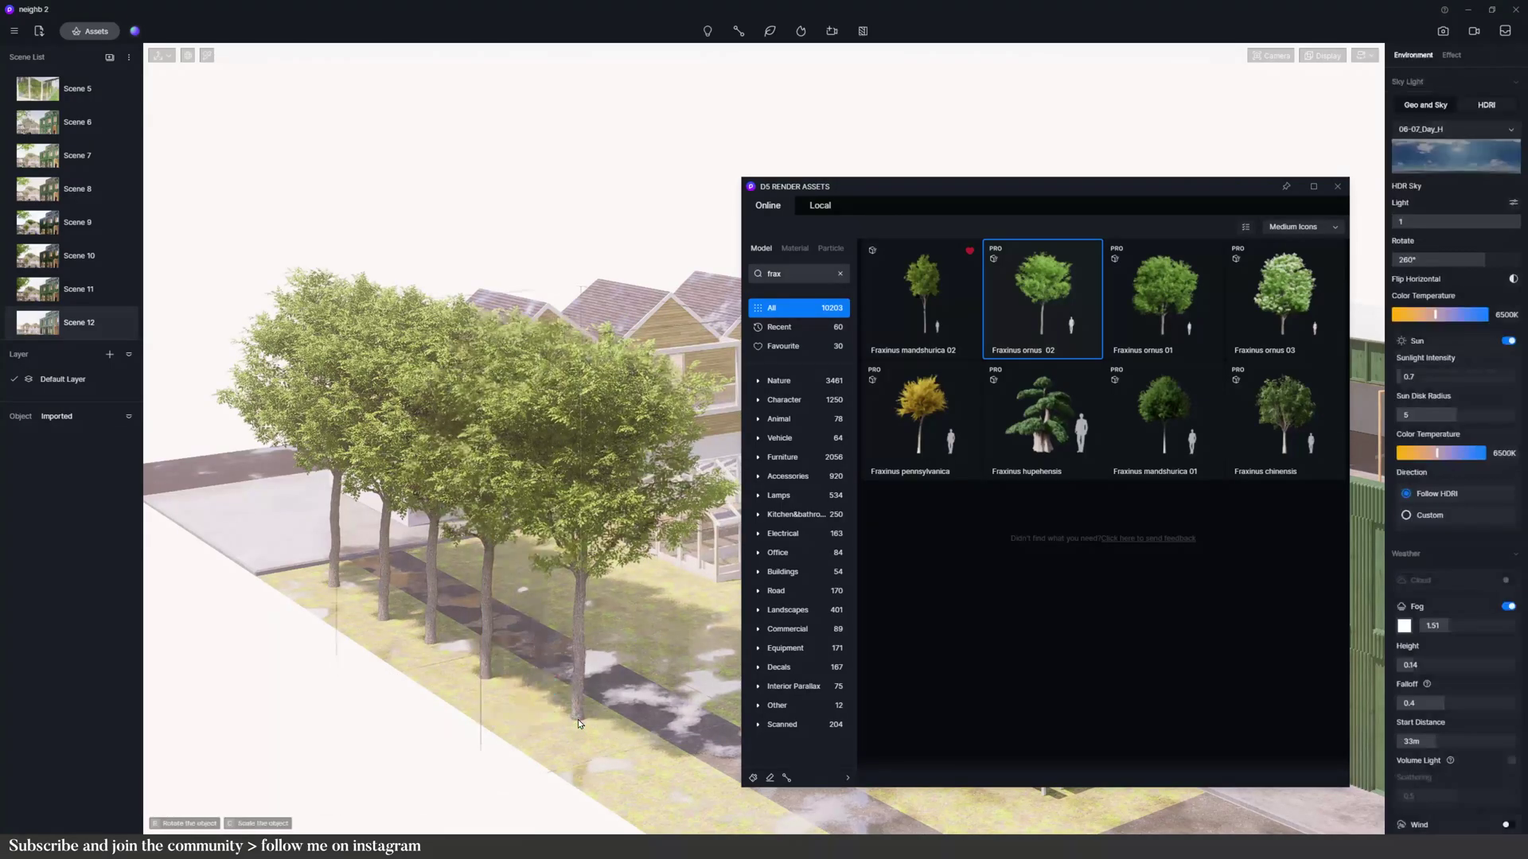
pyautogui.press('Escape')
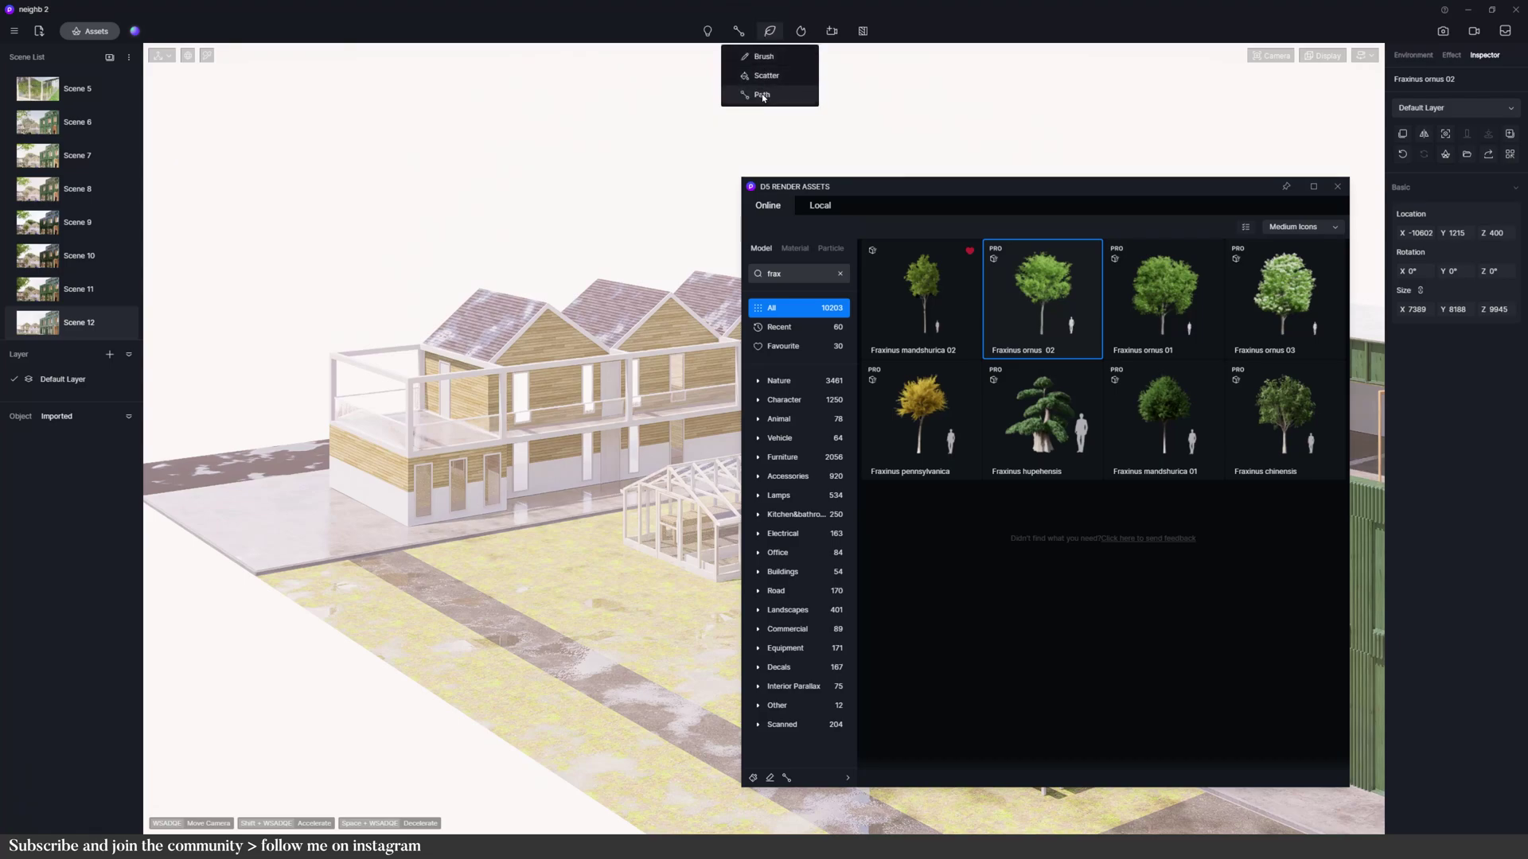
# - Create a straight vegetation path of Fraxinus ornus 02 trees along the outer edge of the lawn beside the footpath
pyautogui.click(761, 94)
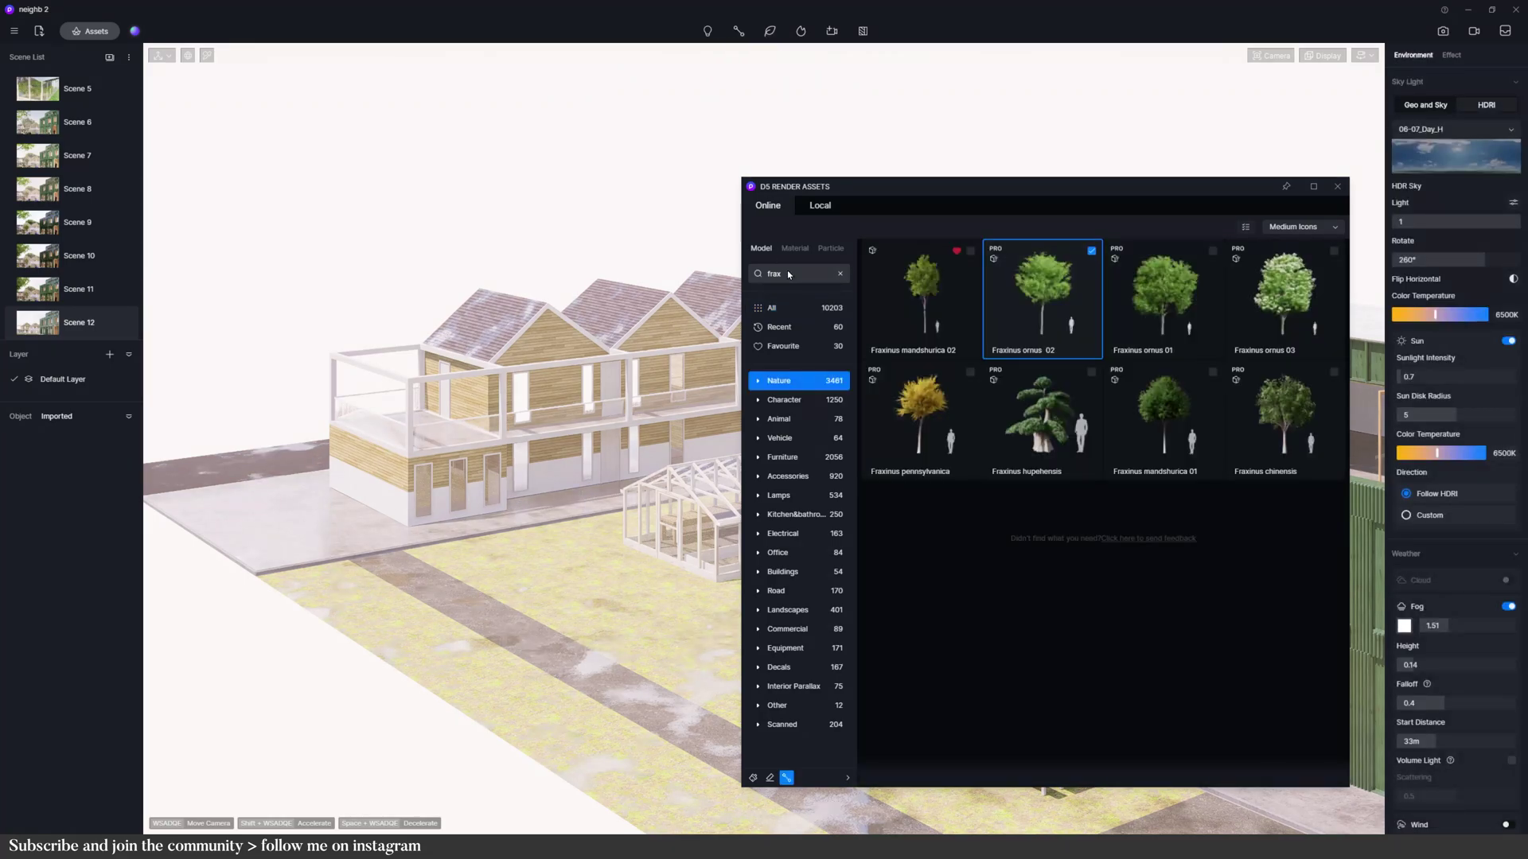
pyautogui.click(340, 586)
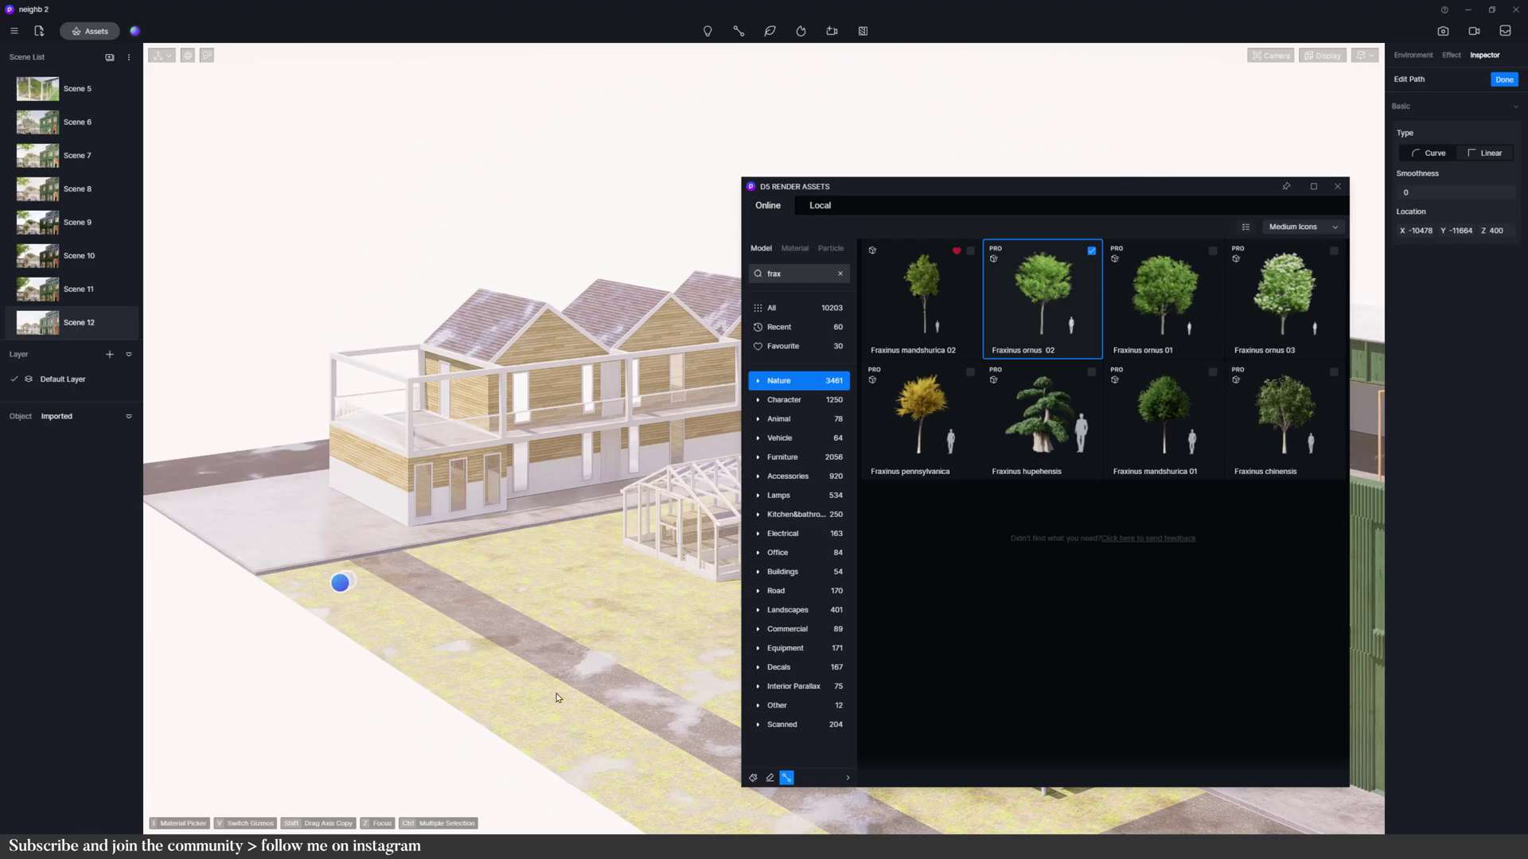
pyautogui.click(723, 828)
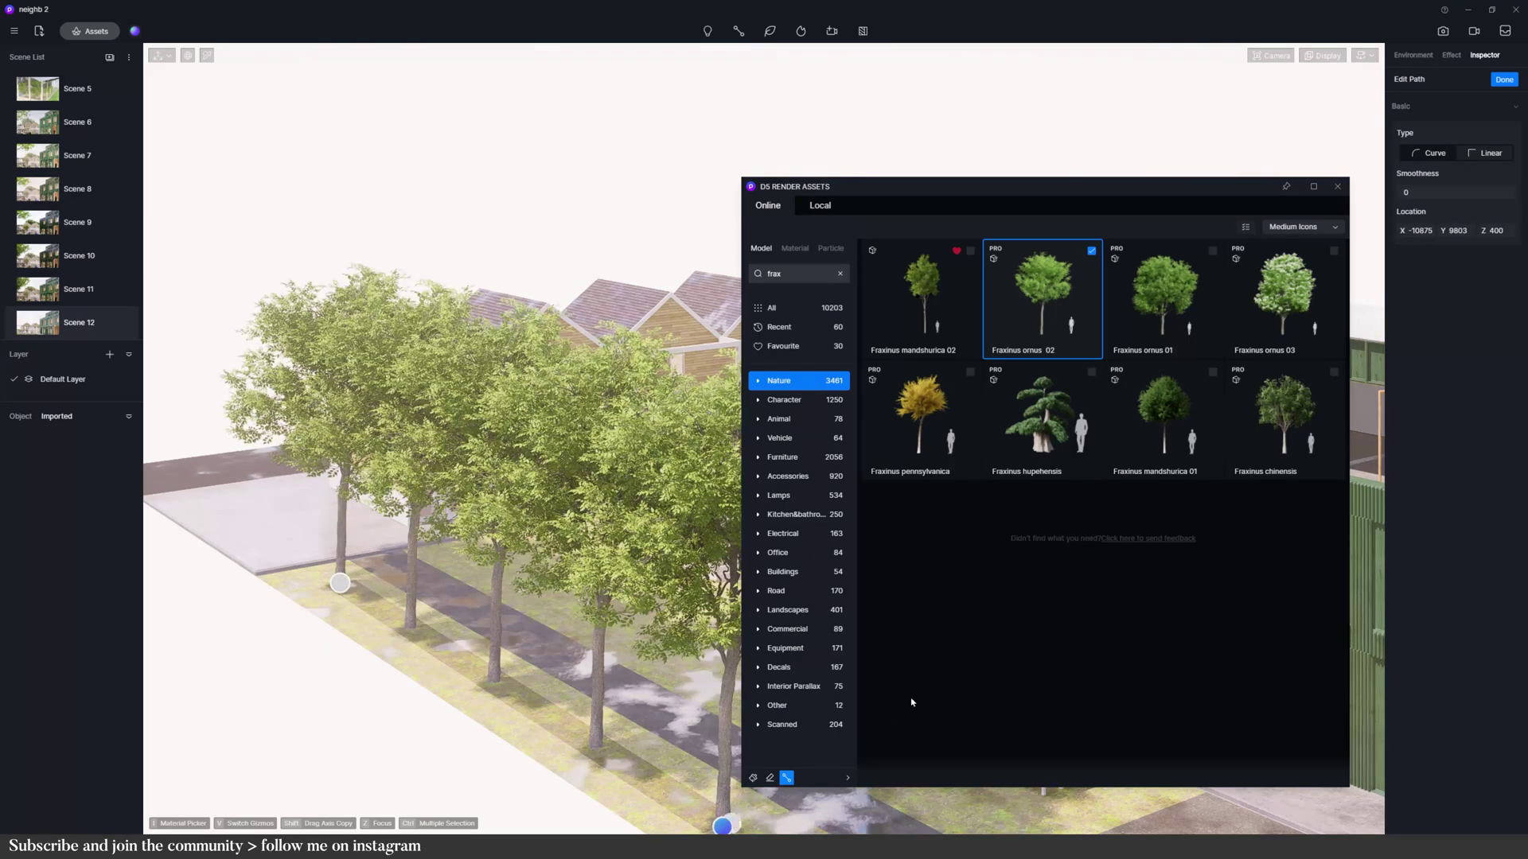
pyautogui.click(1506, 80)
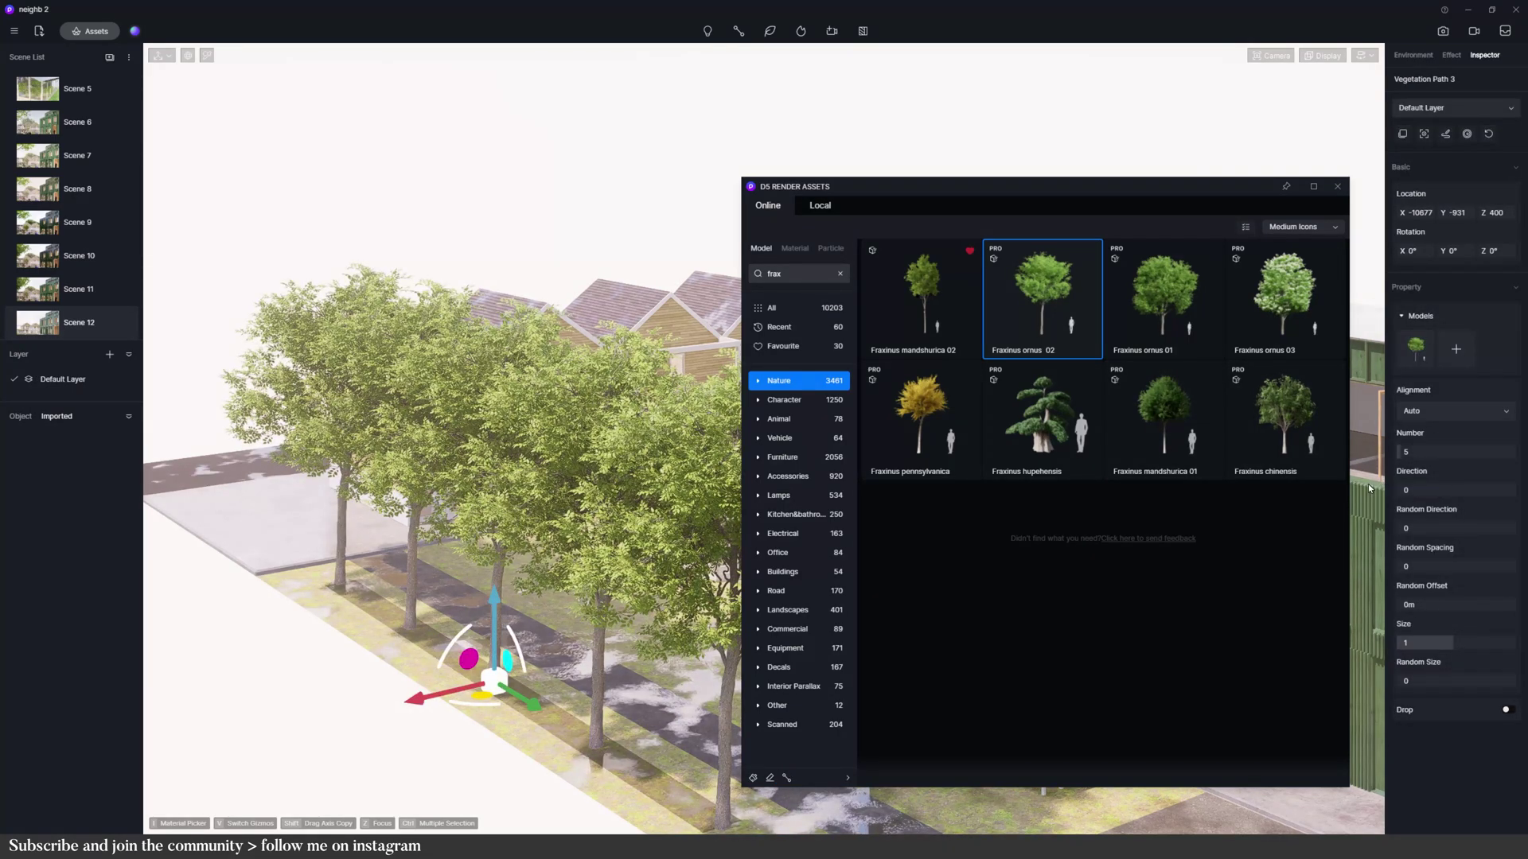
# - Set the tree path's random offset to 2.79 m, random size to 0.15, random spacing to 0.23, random direction to 0.28 and size to 0.89
pyautogui.moveTo(1408, 605); pyautogui.dragTo(1413, 607)
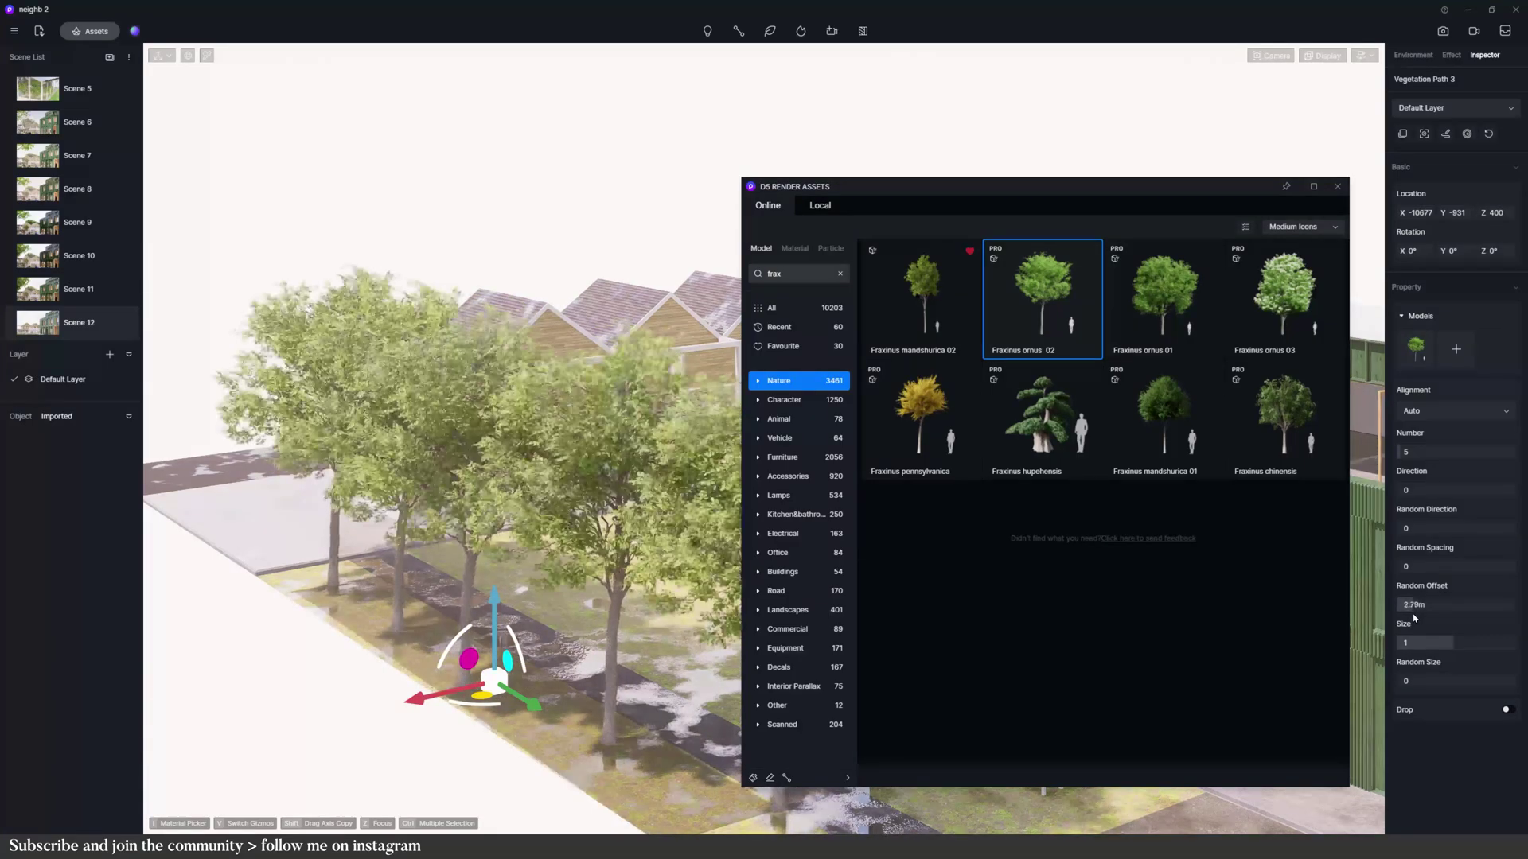
pyautogui.moveTo(1403, 680); pyautogui.dragTo(1405, 681)
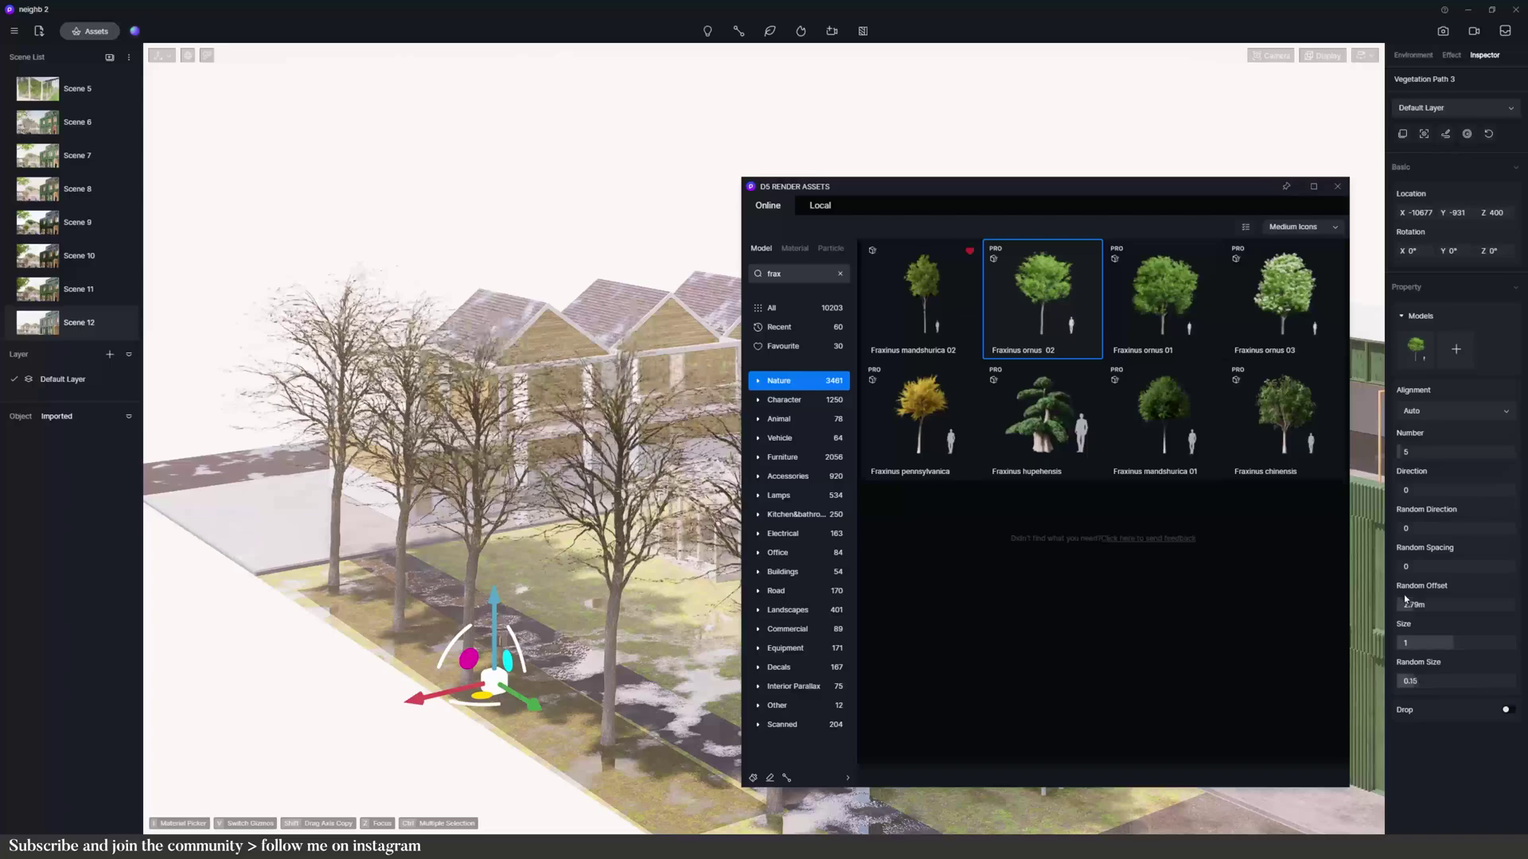
pyautogui.moveTo(1407, 566); pyautogui.dragTo(1430, 528)
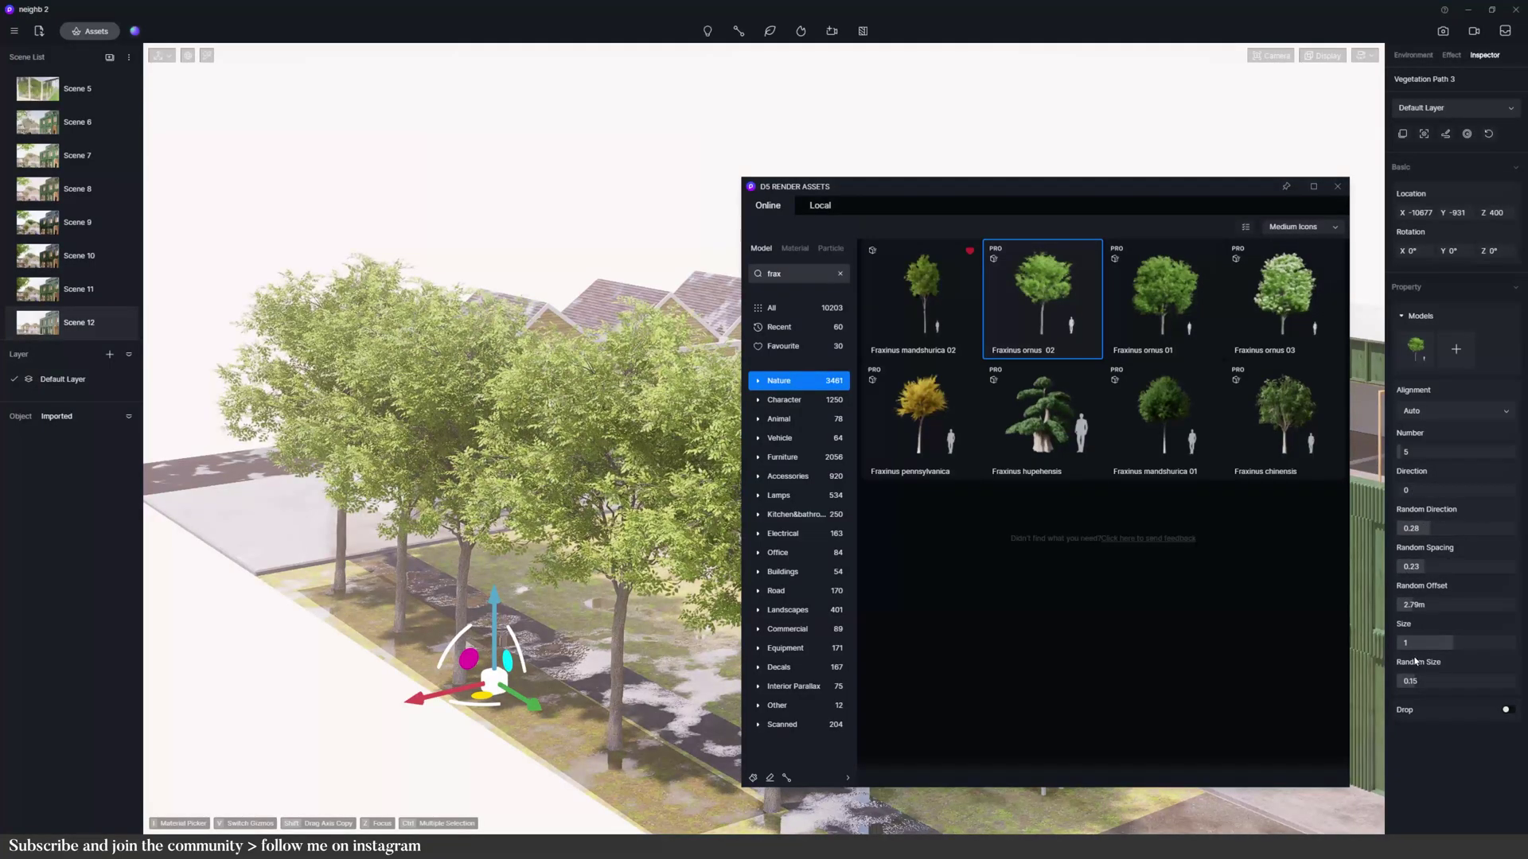
pyautogui.moveTo(1452, 643); pyautogui.dragTo(1445, 642)
# - Place one Fraxinus ornus 02 and one Fraxinus ornus 01 tree on the pavement behind the gabled houses
pyautogui.scroll(3, 550, 546)
pyautogui.moveTo(550, 547); pyautogui.dragTo(1413, 607, button='right')
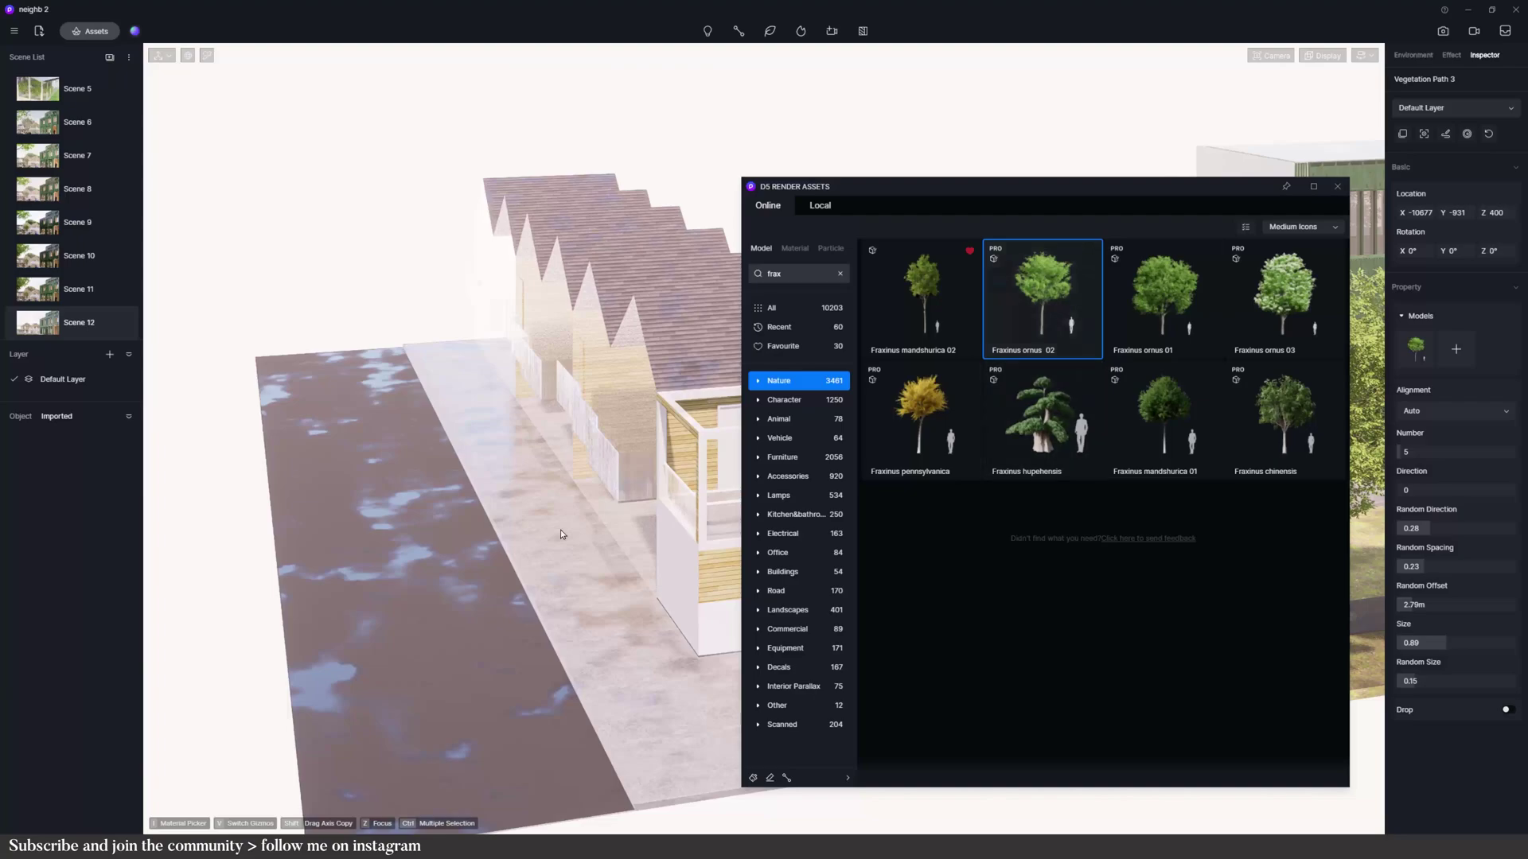
pyautogui.click(511, 477)
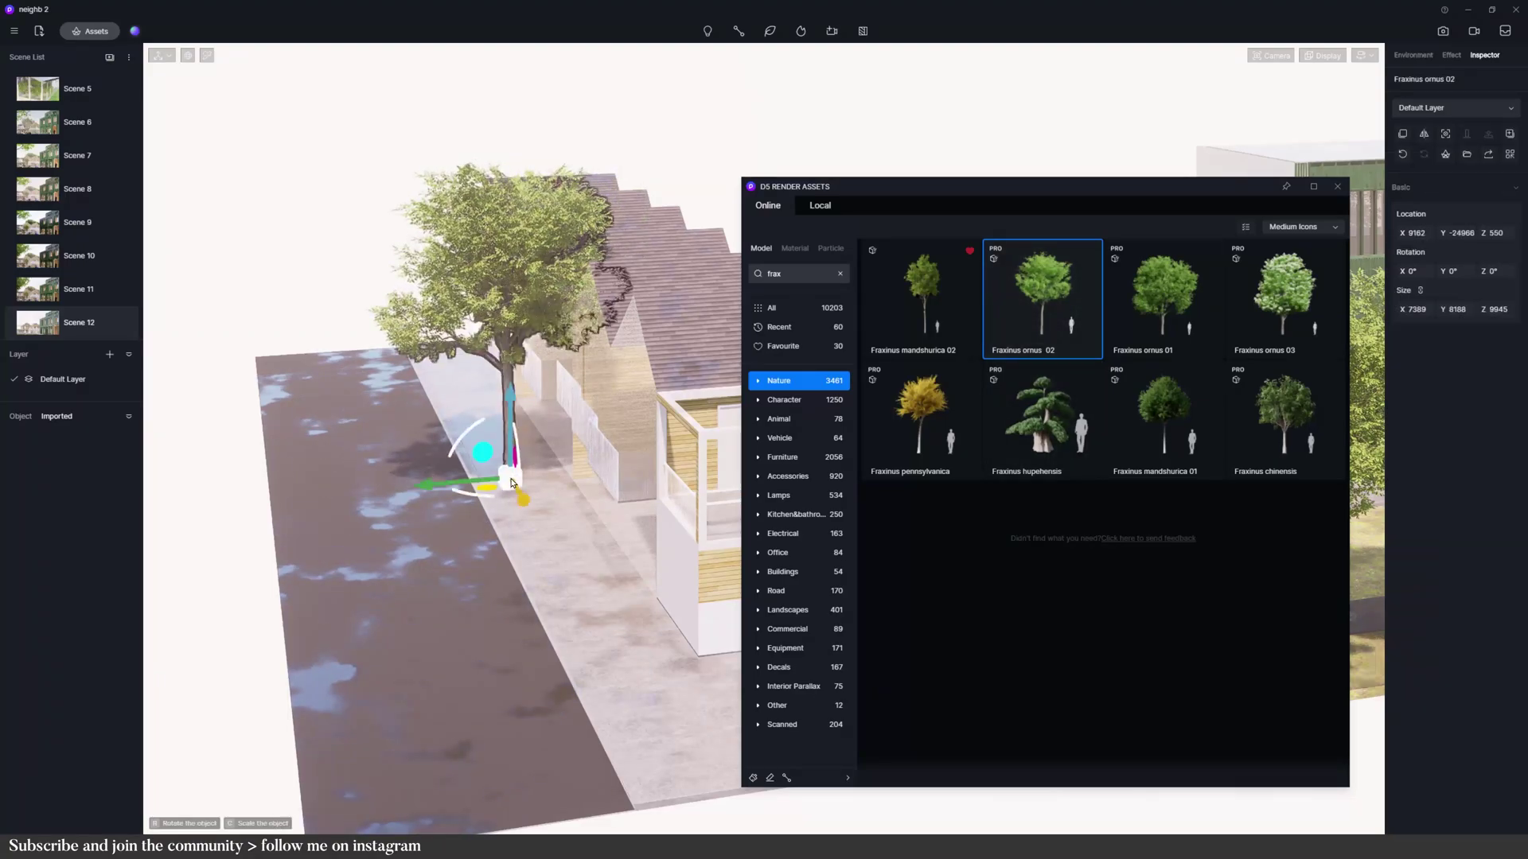
pyautogui.click(1160, 337)
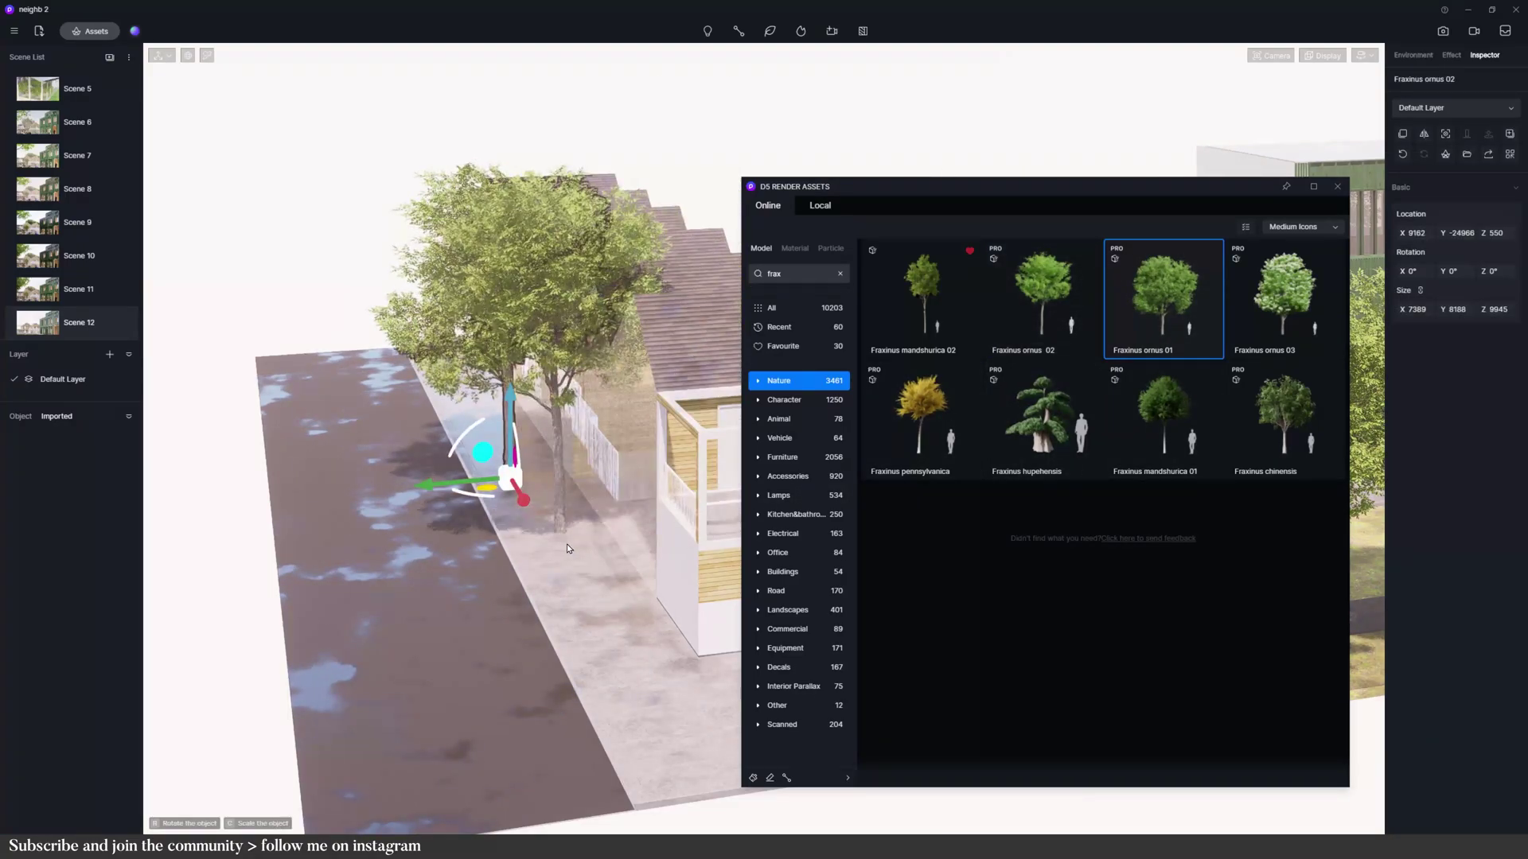
pyautogui.click(554, 527)
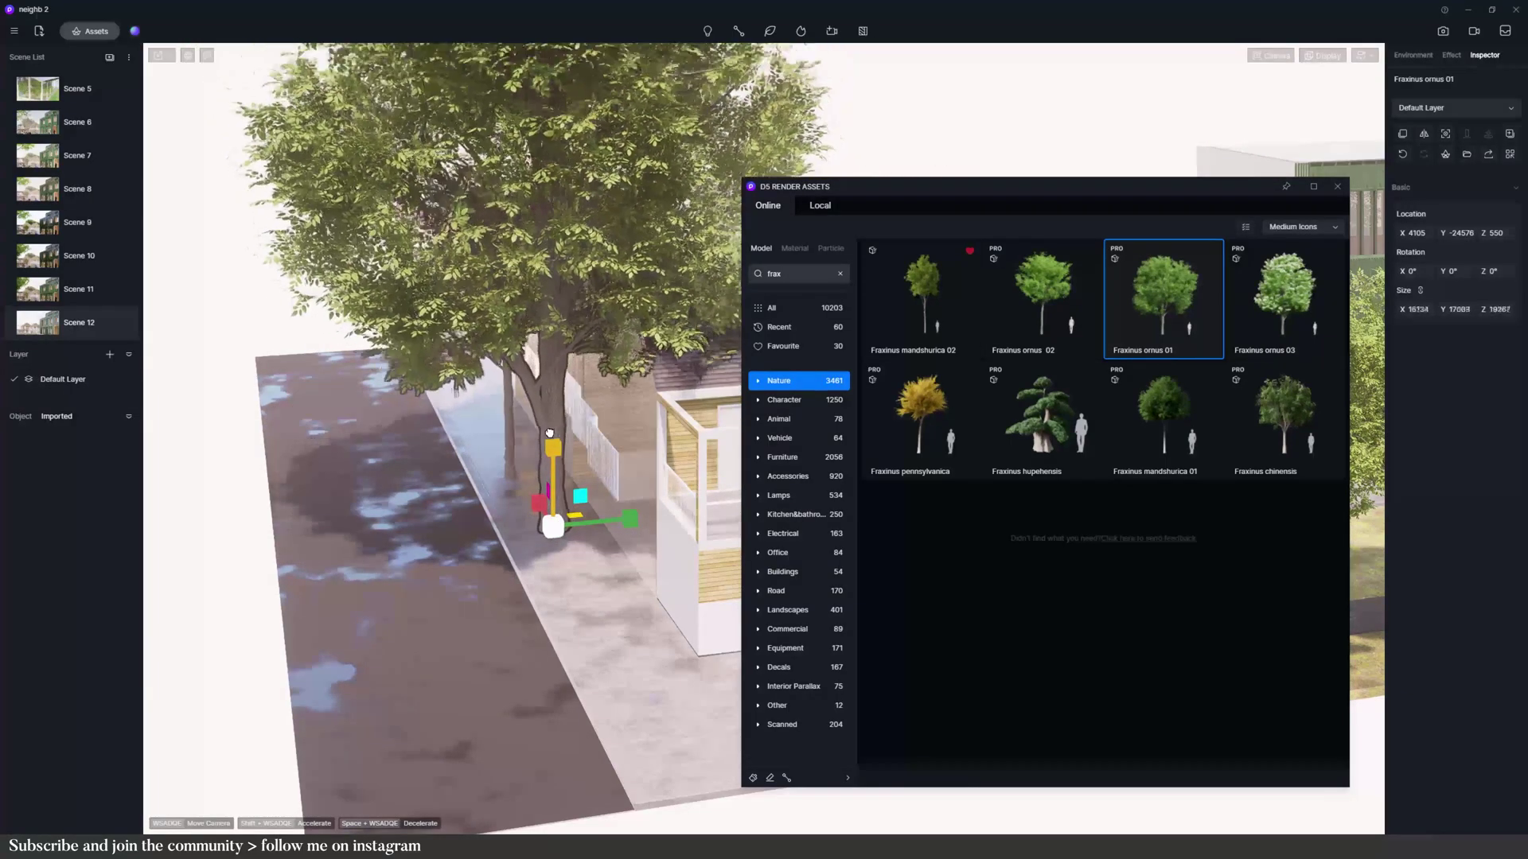
# - Return to the Scene 12 view, shrink the Fraxinus ornus 01 behind the houses to about 8549 × 6813 × 10622, and move it to X 5352, Z 1851
pyautogui.click(40, 323)
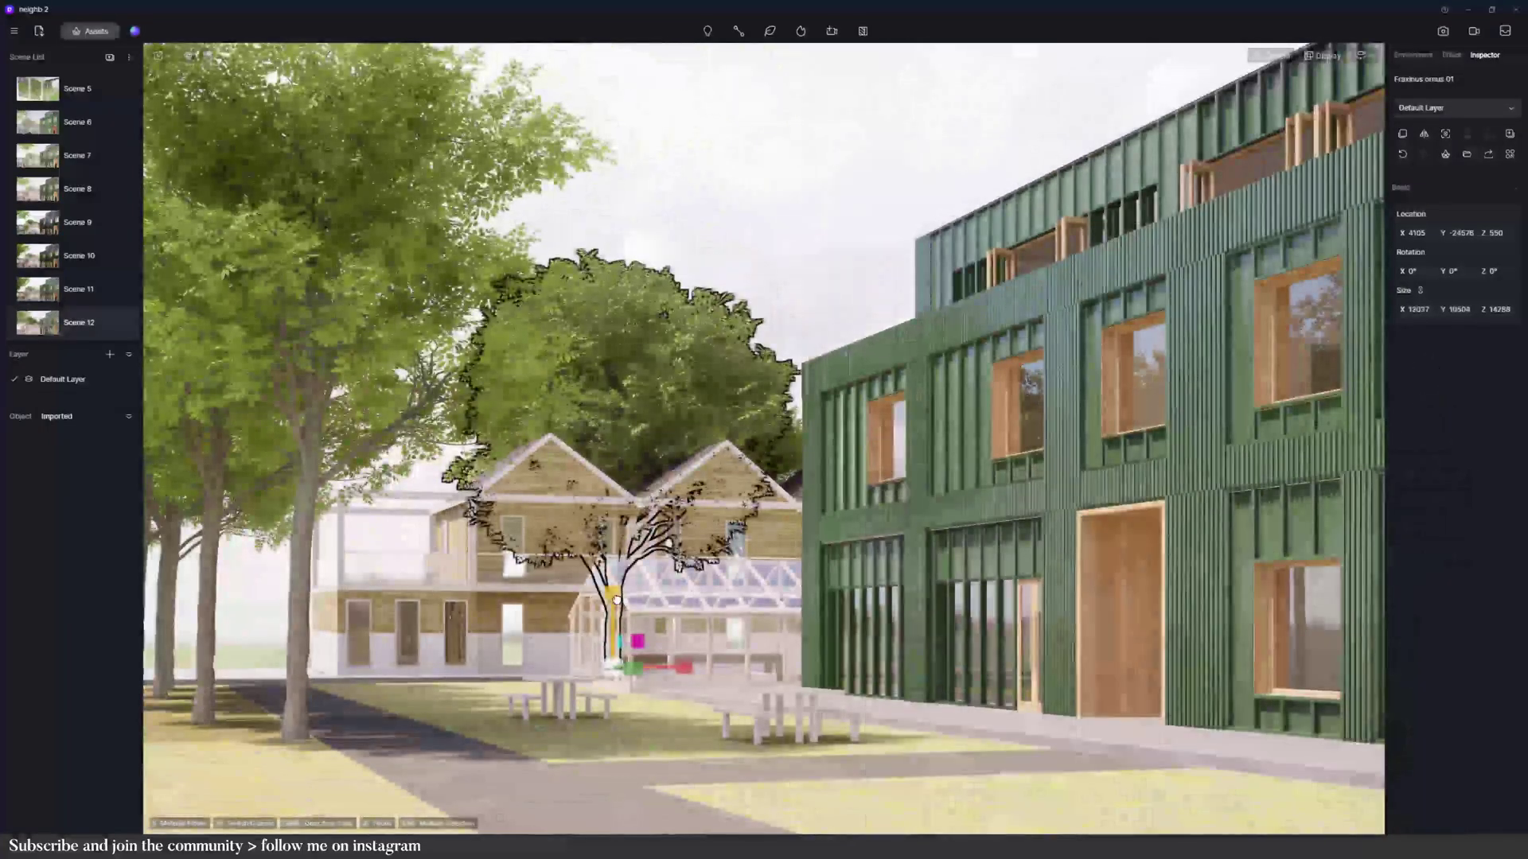
pyautogui.moveTo(617, 600); pyautogui.dragTo(607, 605)
pyautogui.moveTo(614, 665); pyautogui.dragTo(591, 630)
pyautogui.press('v')
pyautogui.moveTo(648, 556); pyautogui.dragTo(647, 565)
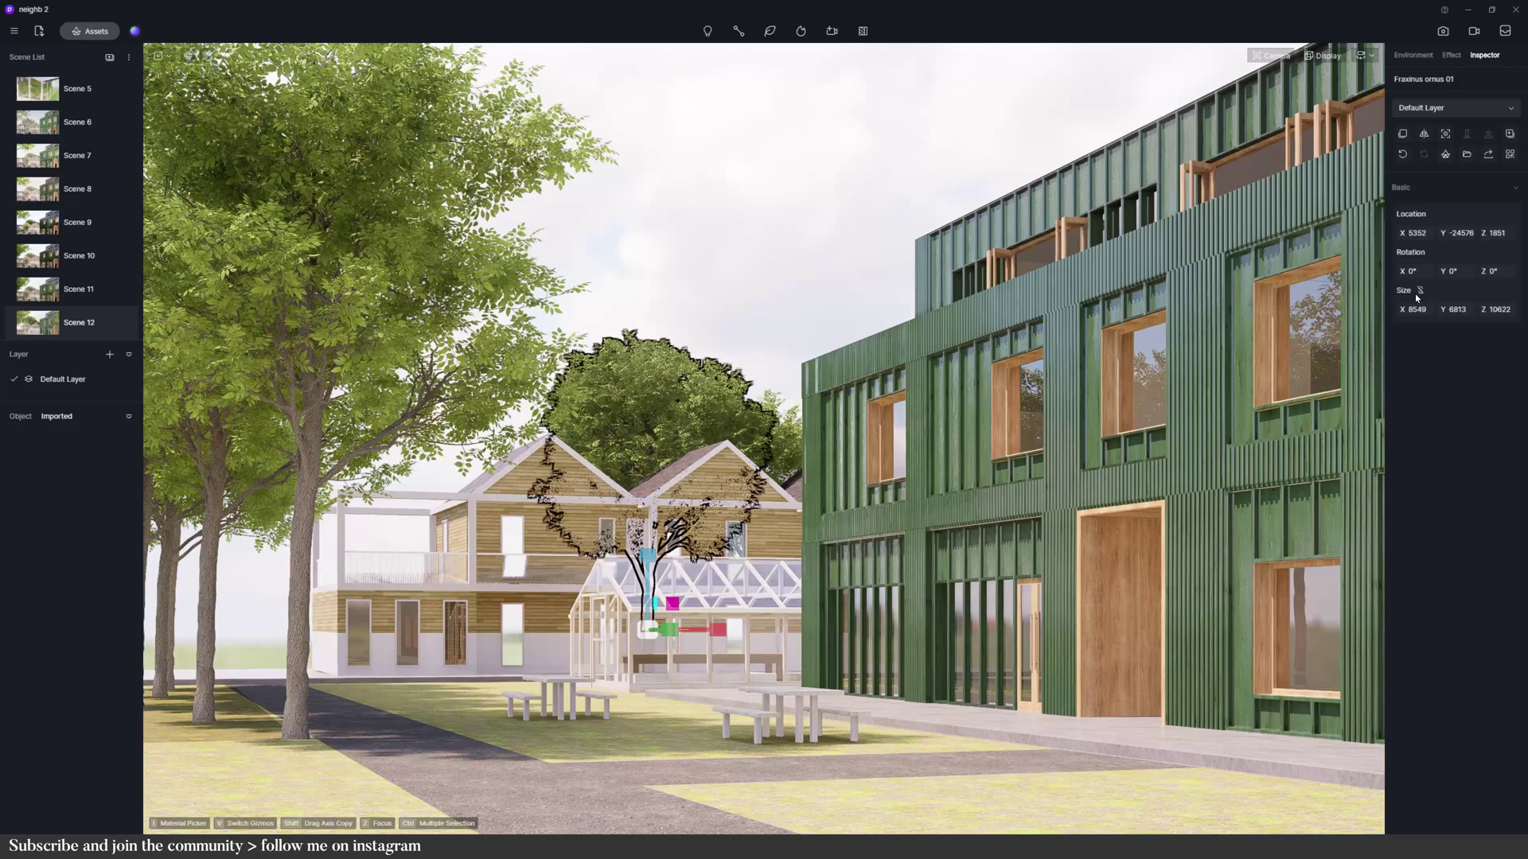
# - Enlarge the Fraxinus ornus 01 behind the houses to about 9843 wide and 12345 high, and lower it to Z 331
pyautogui.moveTo(650, 554); pyautogui.dragTo(650, 544)
pyautogui.moveTo(711, 631); pyautogui.dragTo(723, 632)
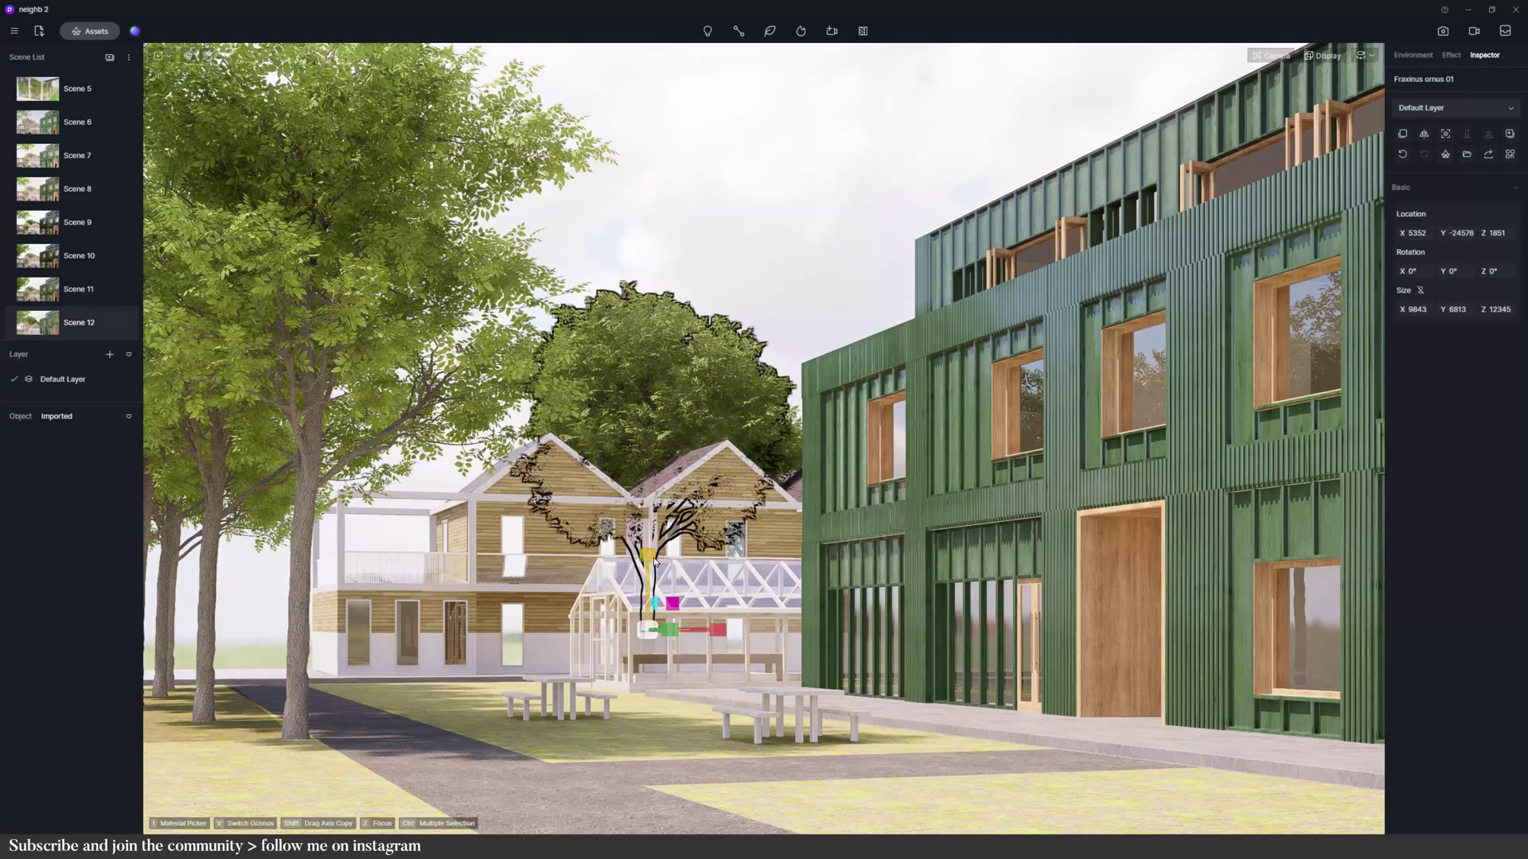
pyautogui.press('v')
pyautogui.moveTo(651, 558); pyautogui.dragTo(651, 601)
# - Place a Fraxinus mandshurica 02 tree from the model library in the foreground in front of the green building
pyautogui.click(89, 31)
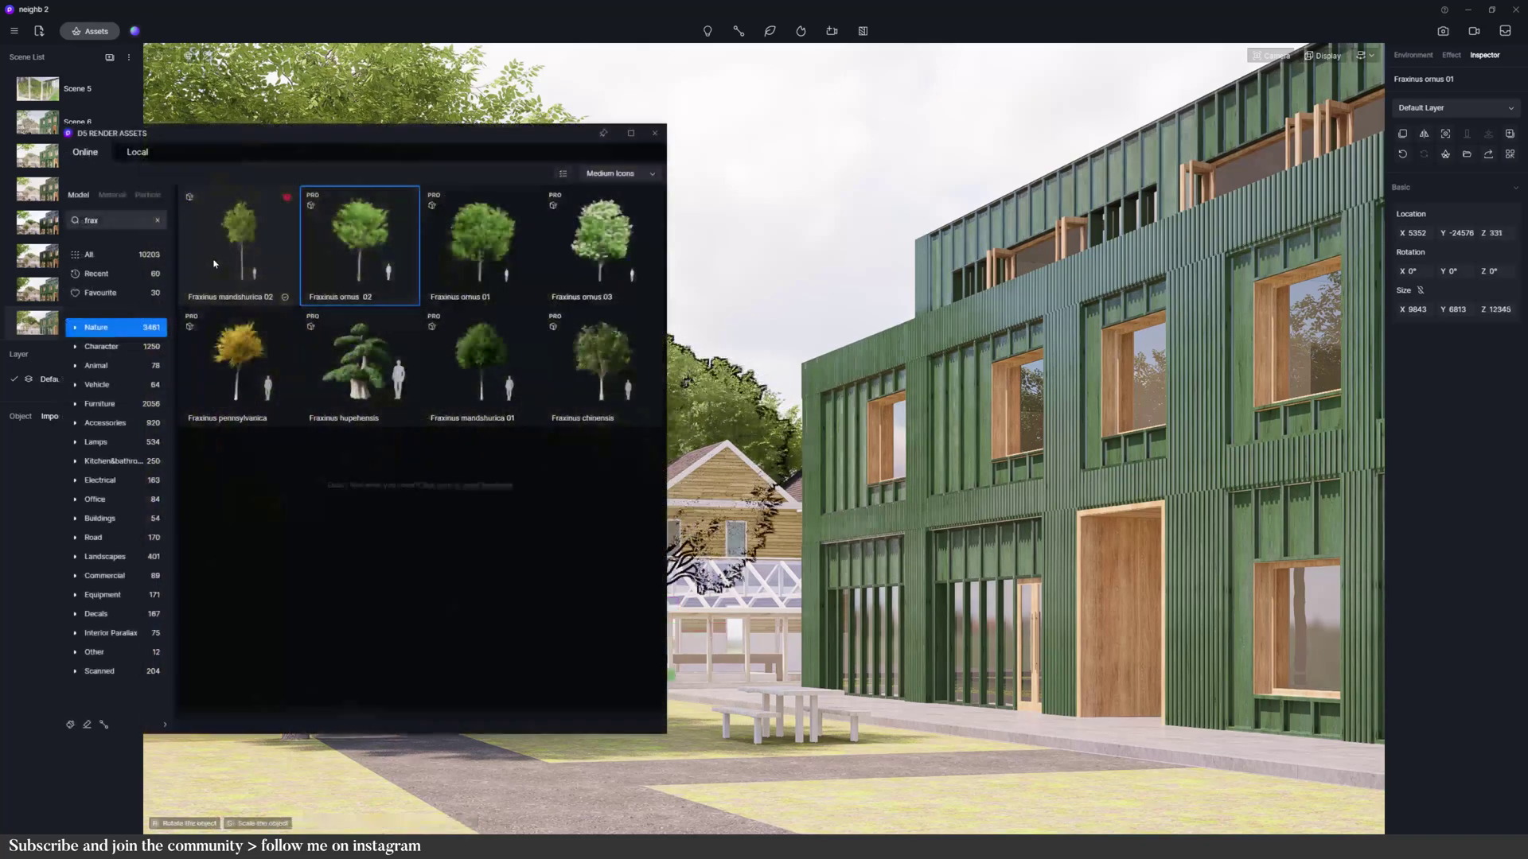
pyautogui.click(216, 263)
pyautogui.click(1289, 816)
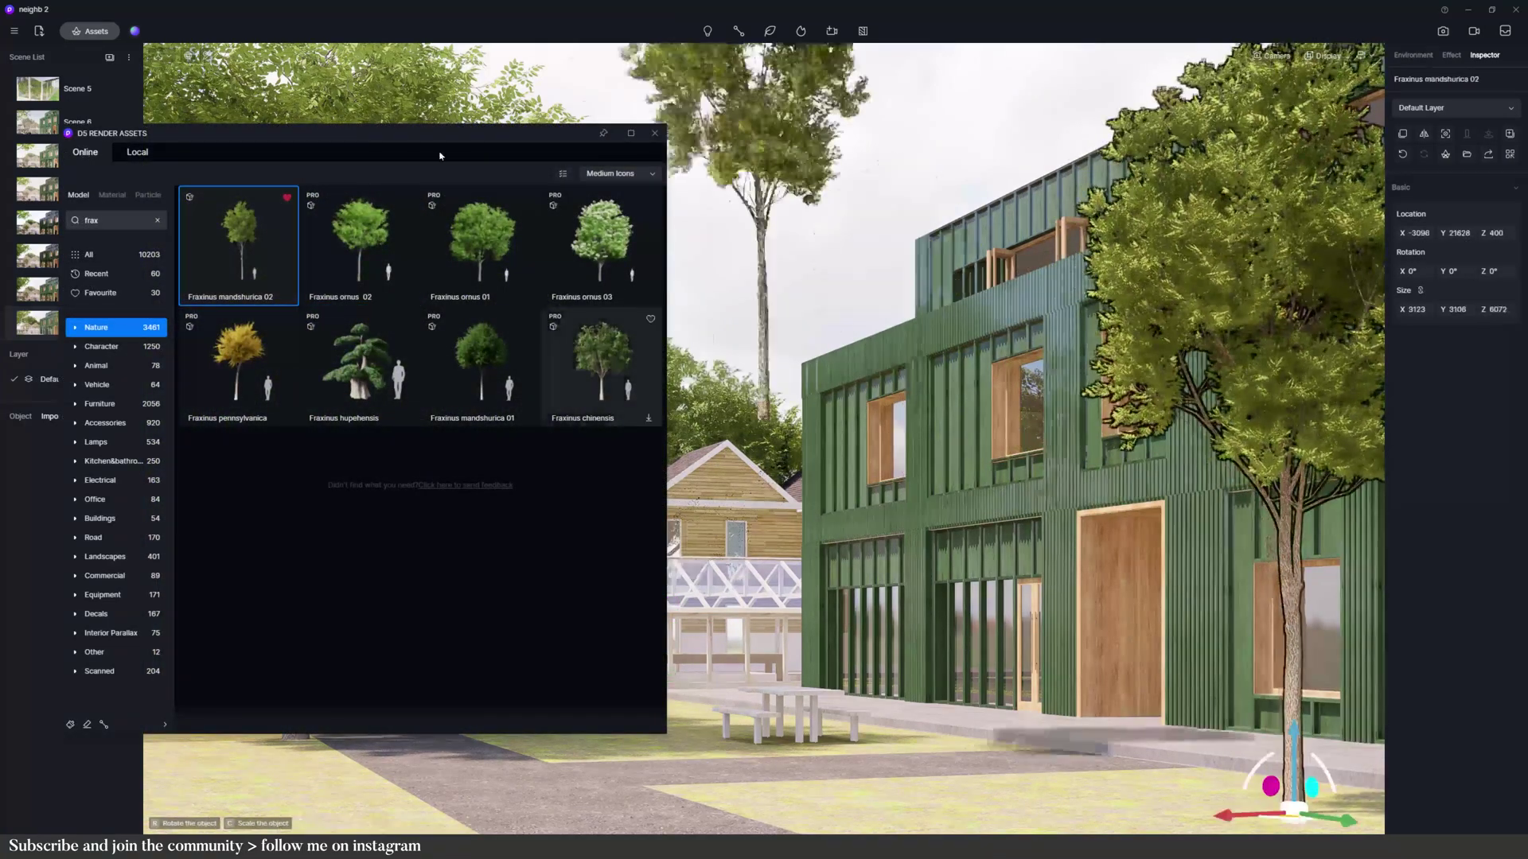
# - Pick the Fraxinus ornus 02 tree from the model library for placement, keeping the tree row in view
pyautogui.moveTo(432, 137); pyautogui.dragTo(1066, 176)
pyautogui.click(1001, 271)
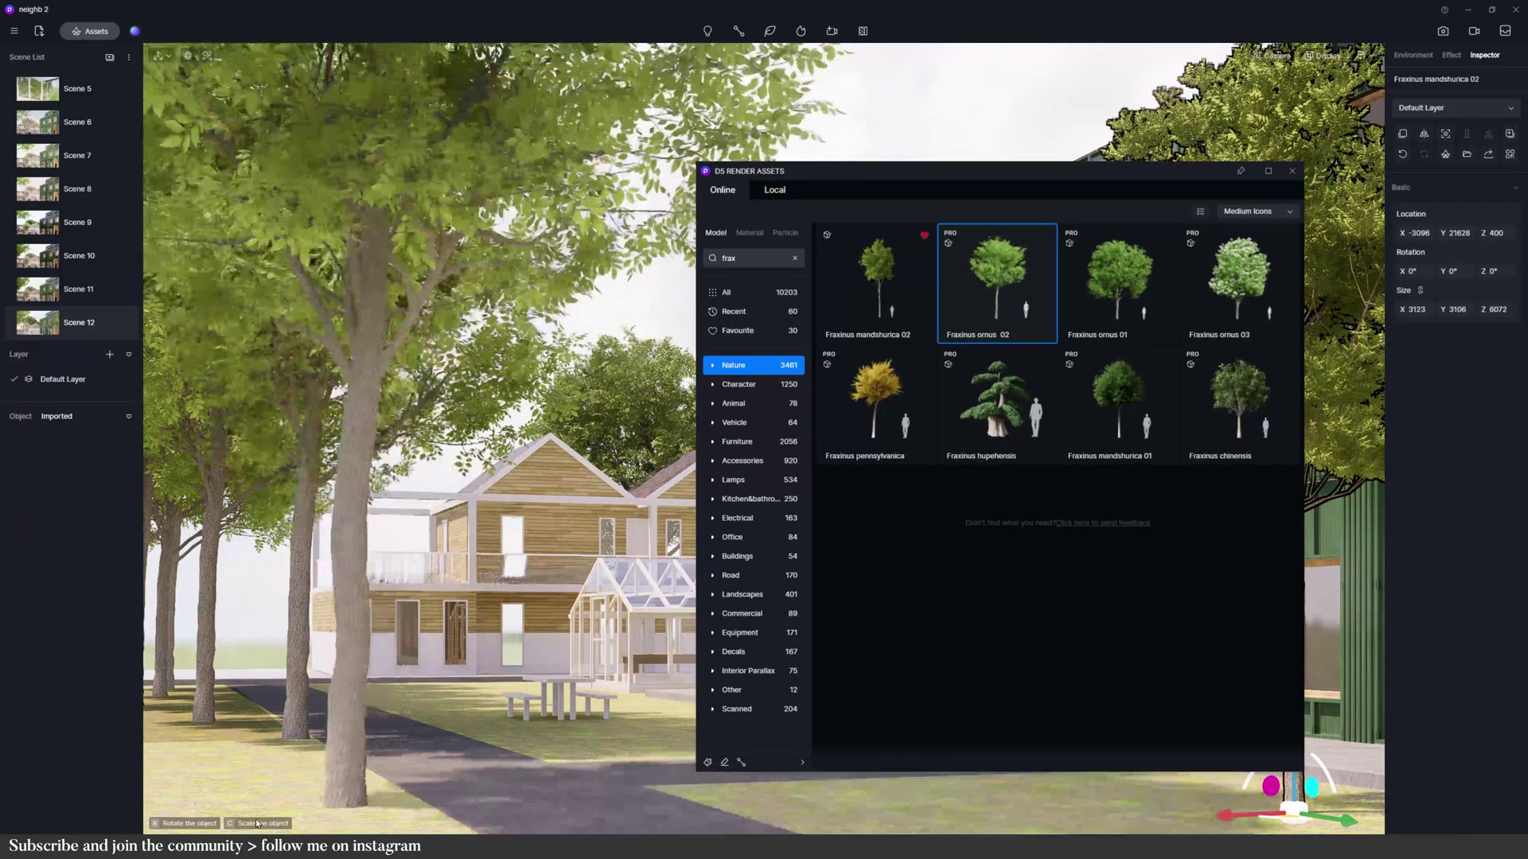
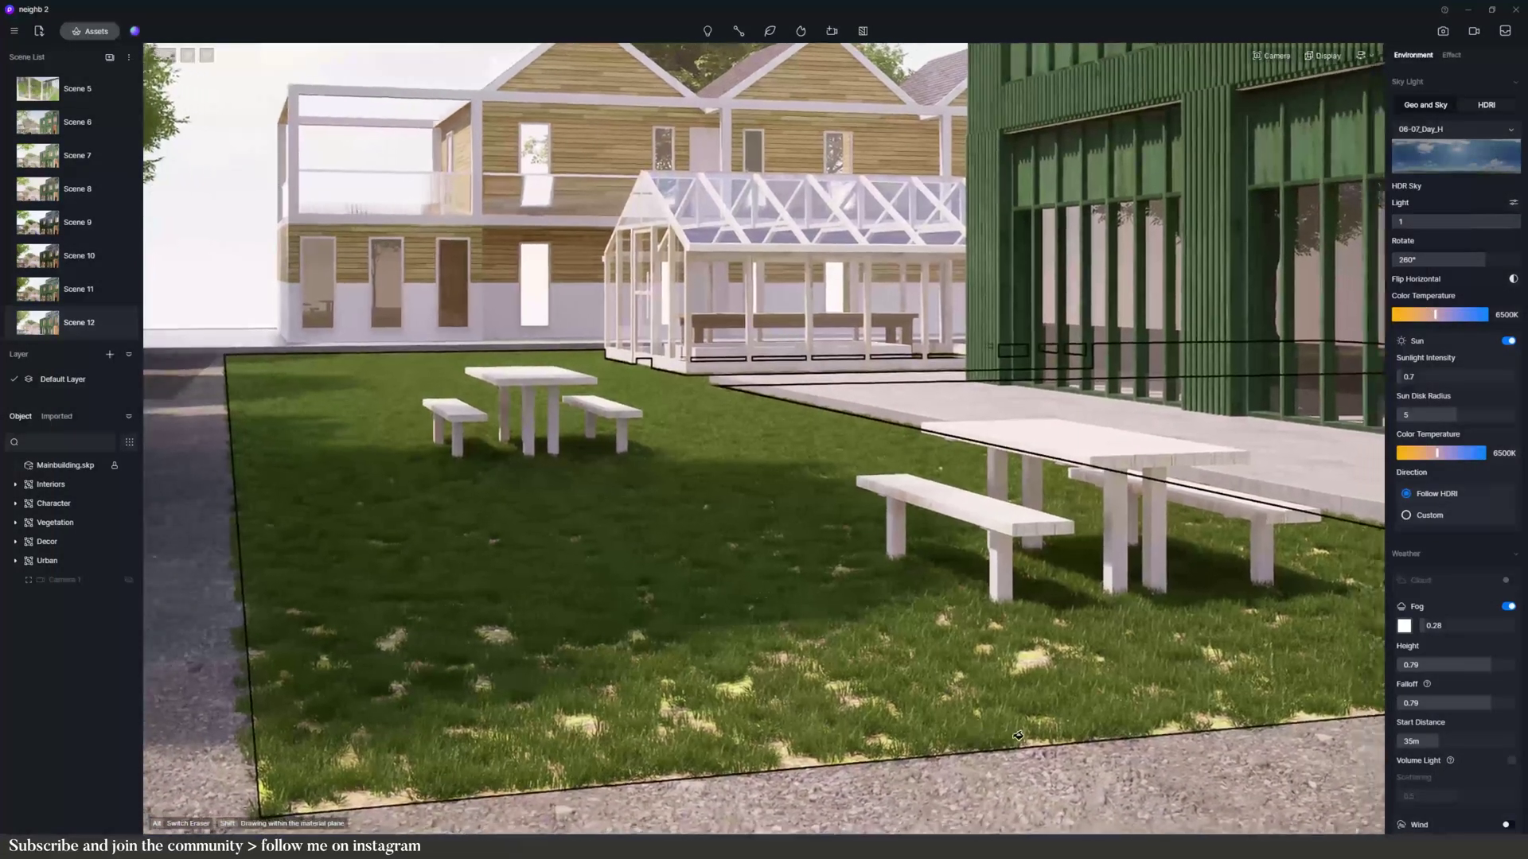
# - Brush more grass onto the front edge of the lawn beside the gravel path
pyautogui.moveTo(1018, 736); pyautogui.dragTo(1058, 730, button='right')
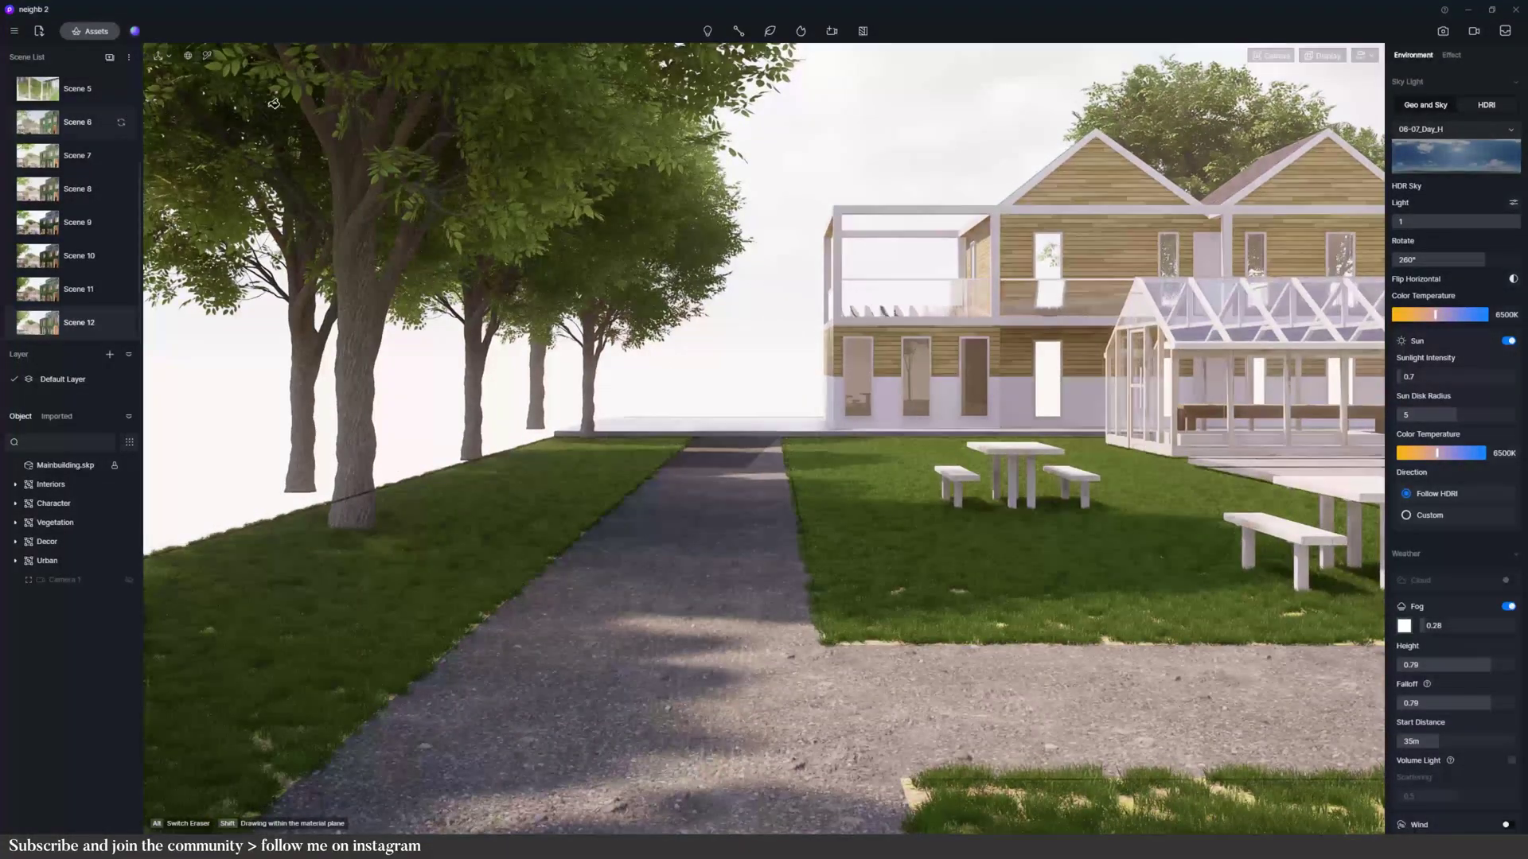
# - Search the model library for "hedge" and select Golden Privet 04
pyautogui.click(92, 32)
pyautogui.click(827, 222)
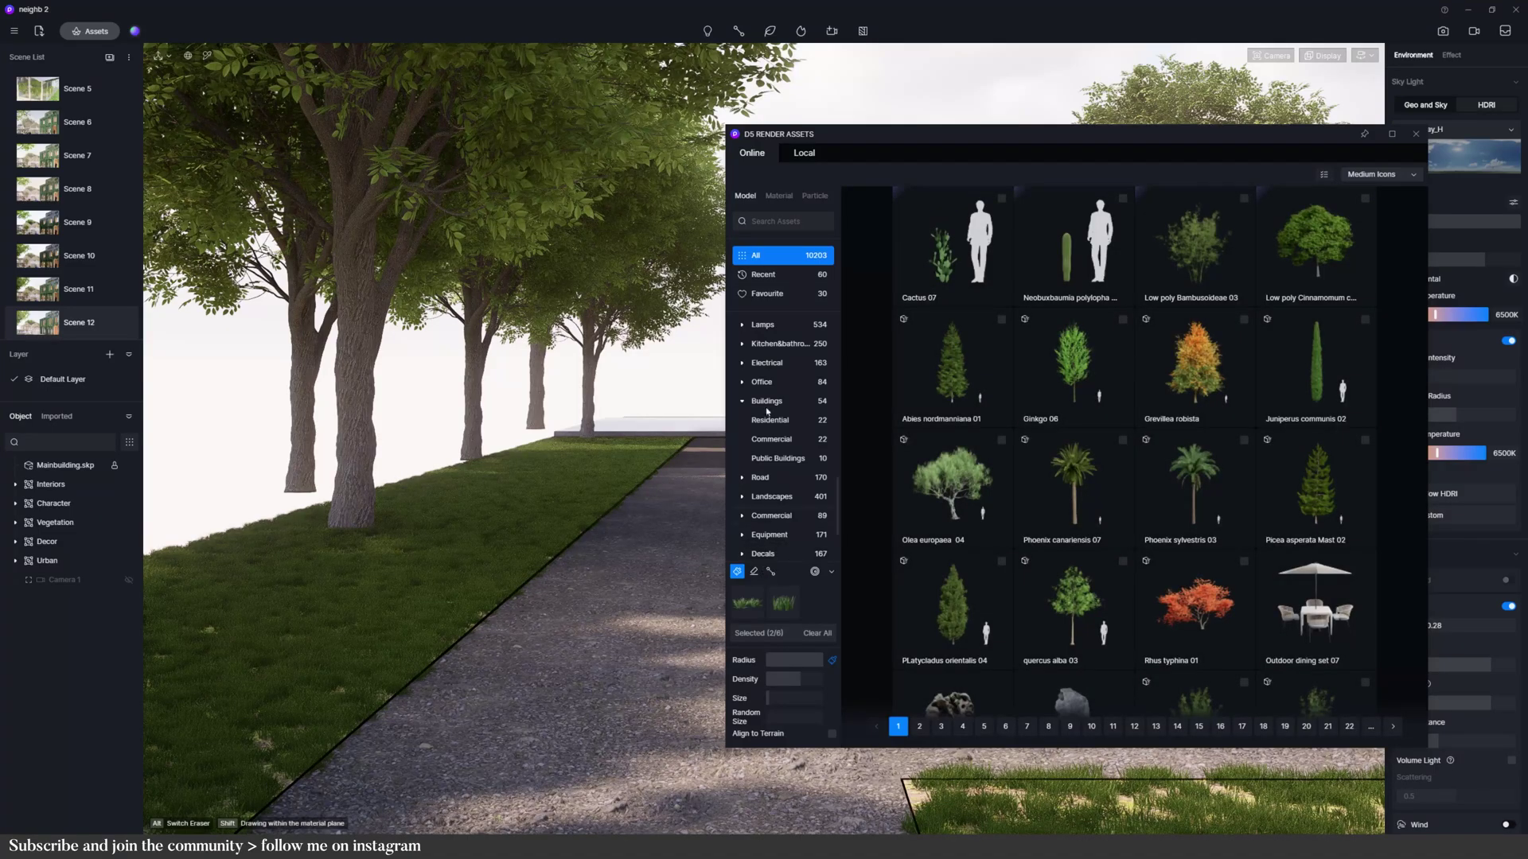
pyautogui.click(782, 222)
pyautogui.write('hedge')
pyautogui.press('Return')
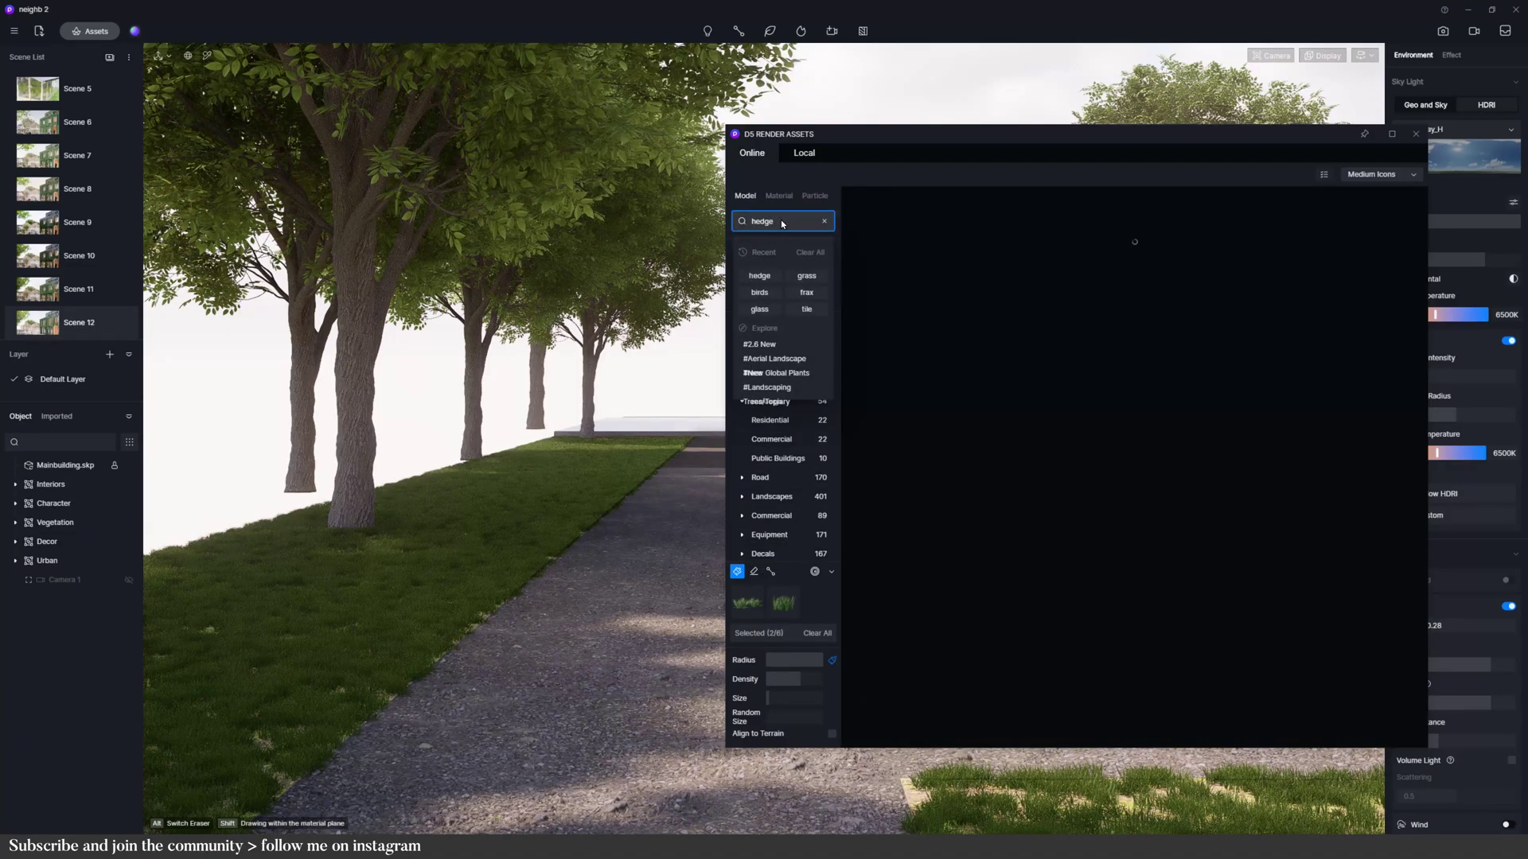
pyautogui.click(989, 398)
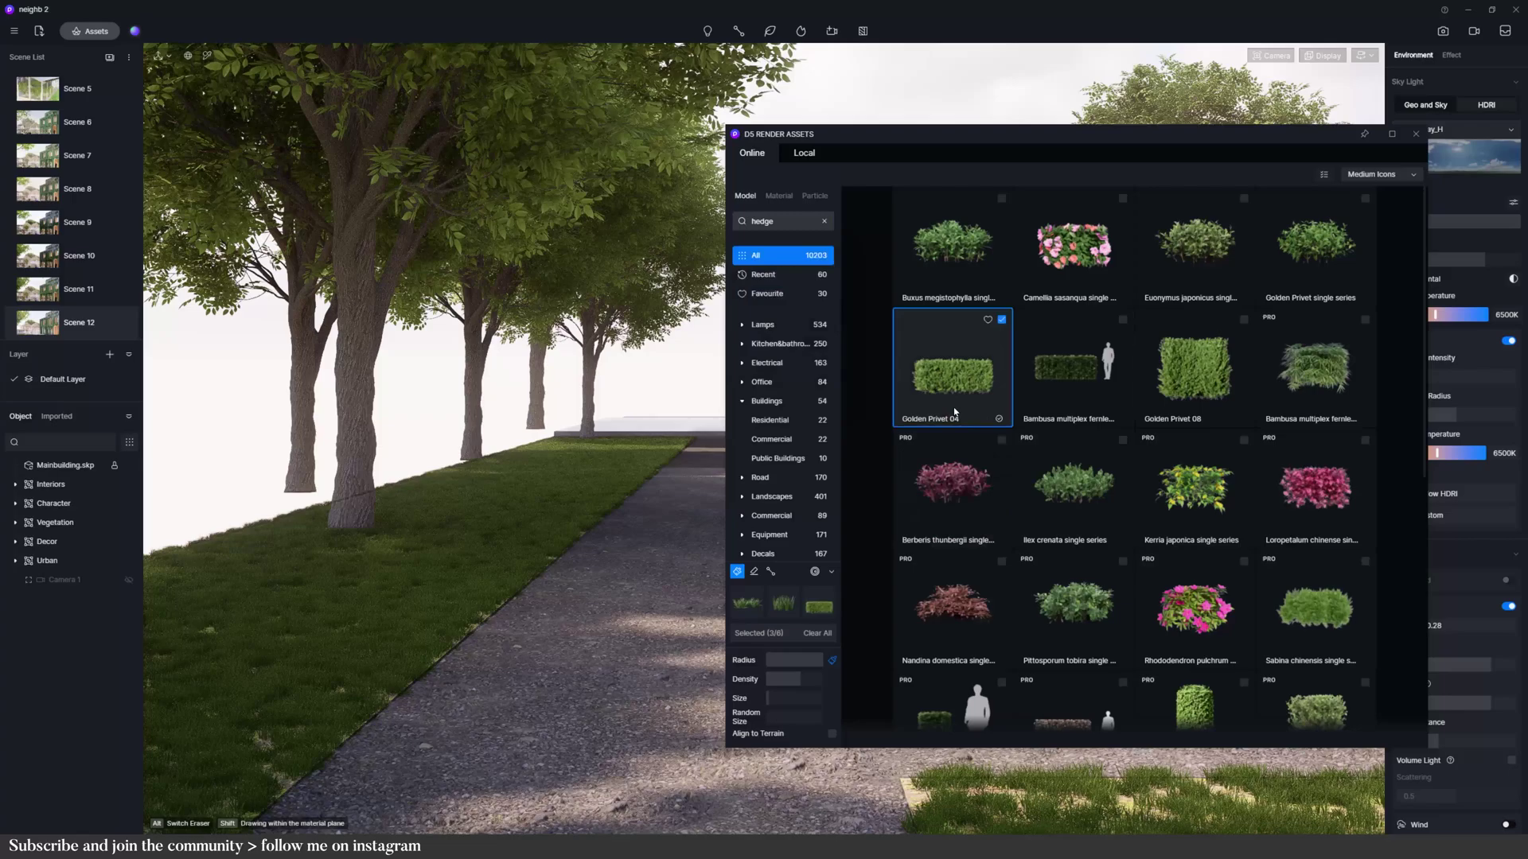
# - Lay the Golden Privet 04 hedge as a vegetation path along the tree-lined lawn's edge, with 30 plants
pyautogui.click(770, 571)
pyautogui.click(667, 440)
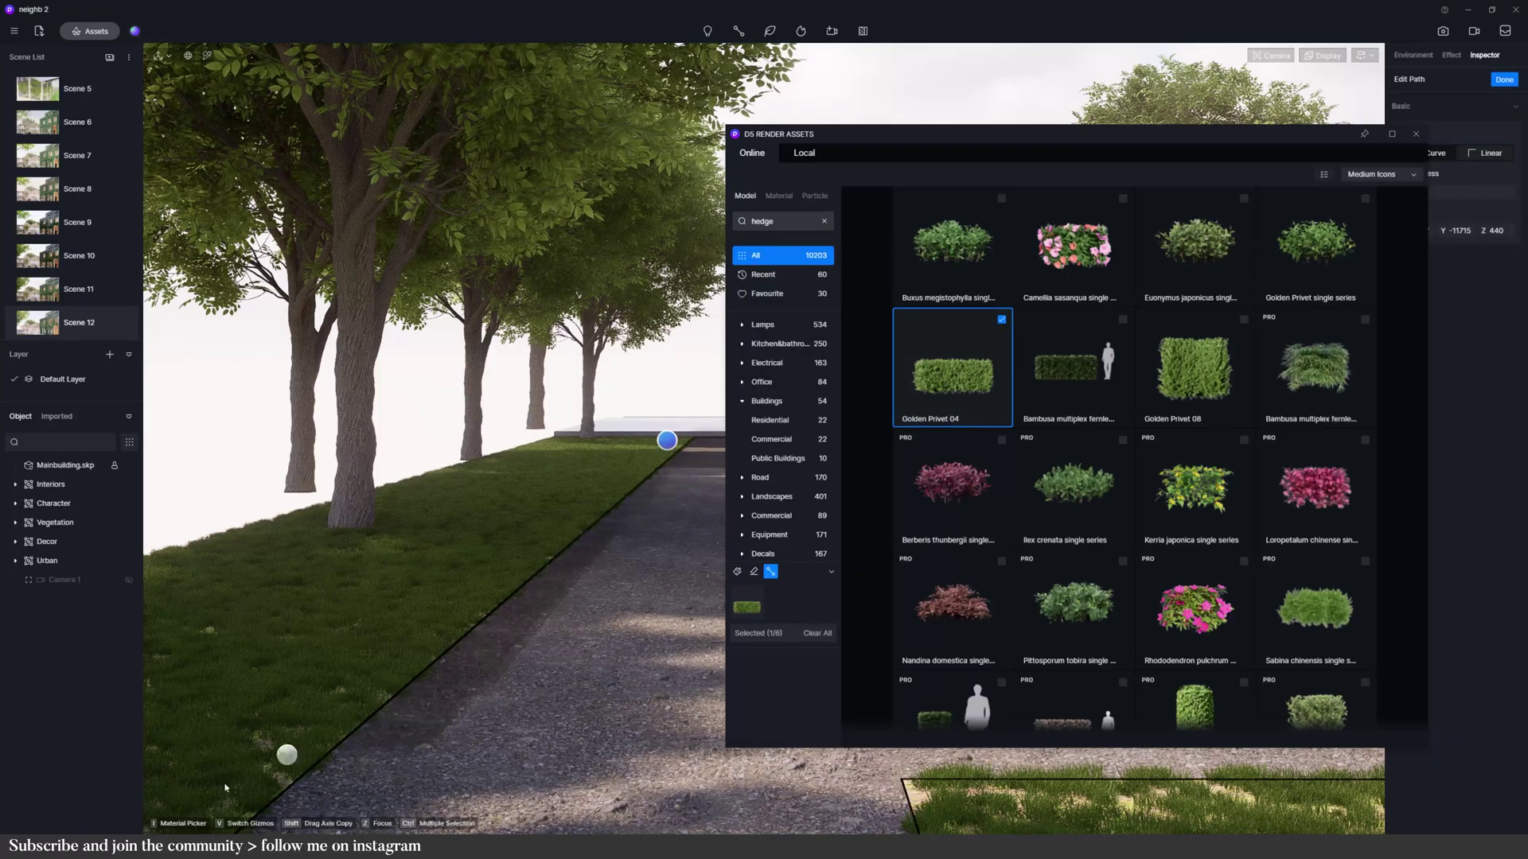
pyautogui.click(148, 807)
pyautogui.click(1504, 80)
pyautogui.moveTo(1286, 136); pyautogui.dragTo(1195, 120)
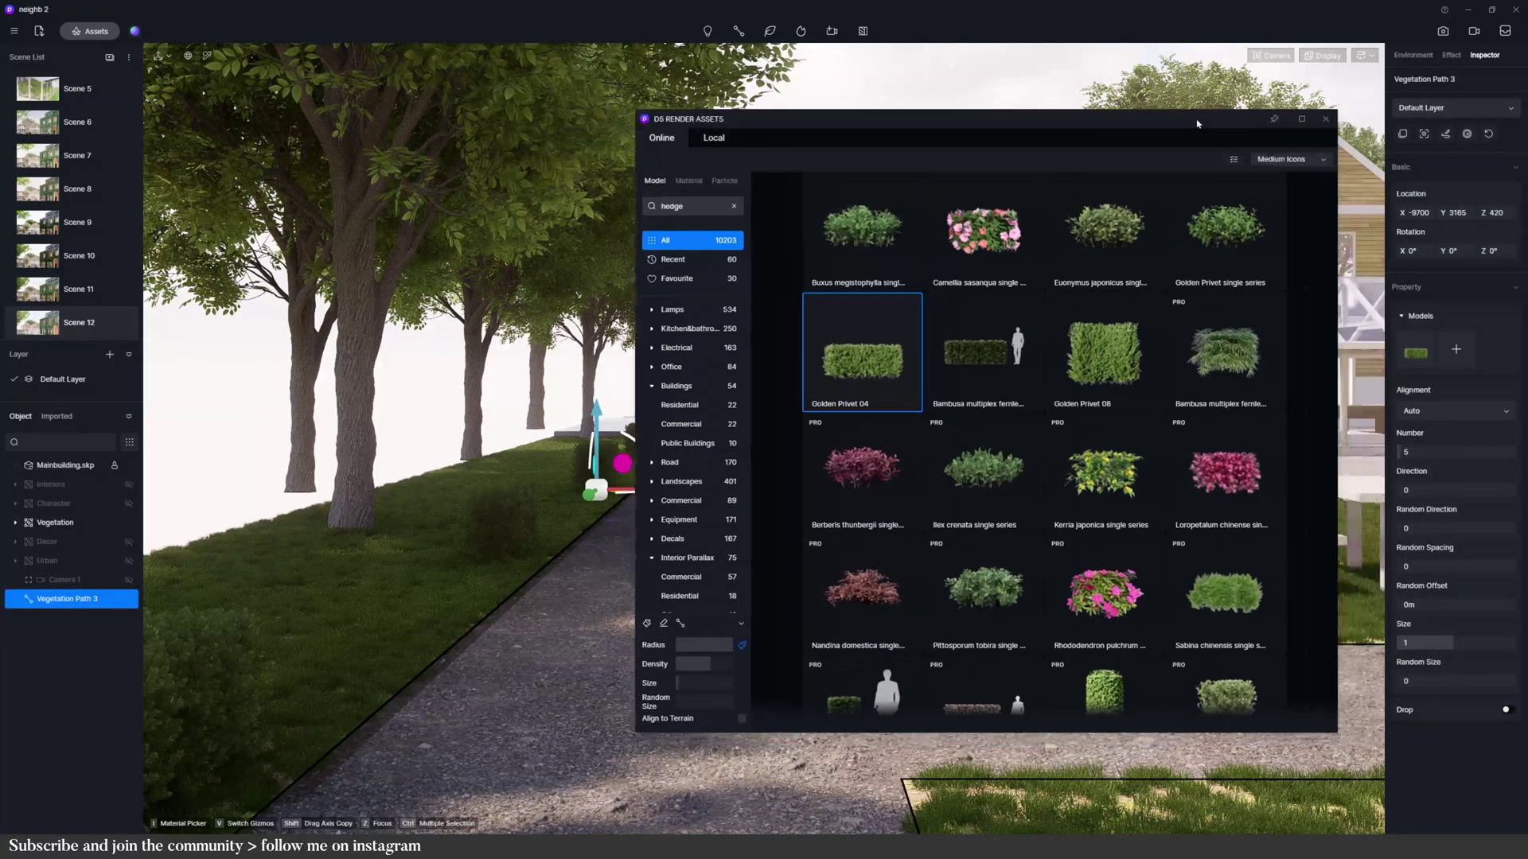
pyautogui.moveTo(1407, 453); pyautogui.dragTo(1430, 455)
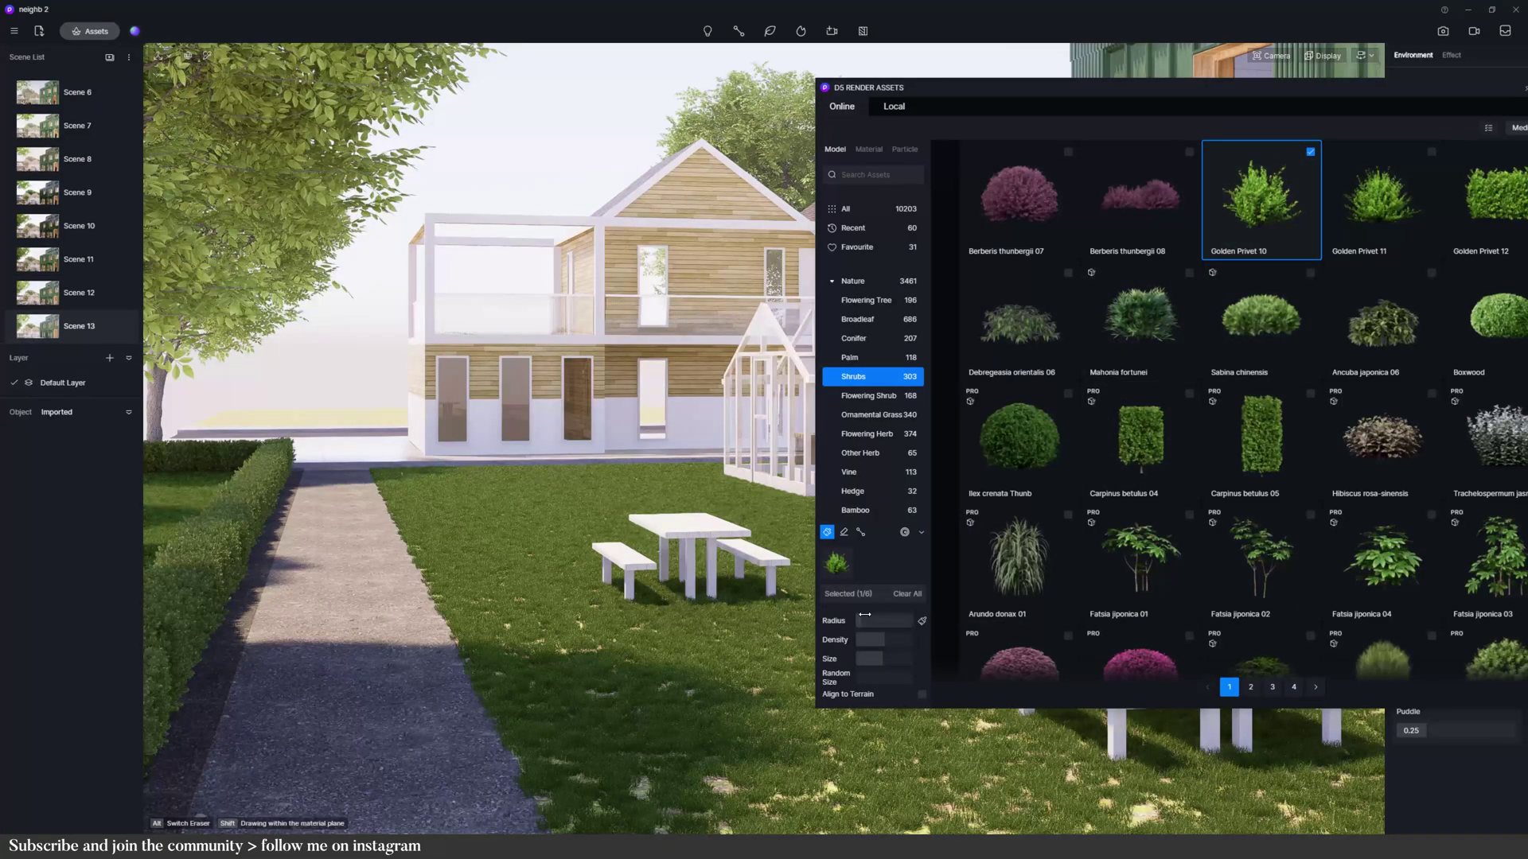
# - Add Golden Privet 11 to the brush alongside Golden Privet 10 and reduce the brush radius and density
pyautogui.moveTo(864, 614); pyautogui.dragTo(876, 620)
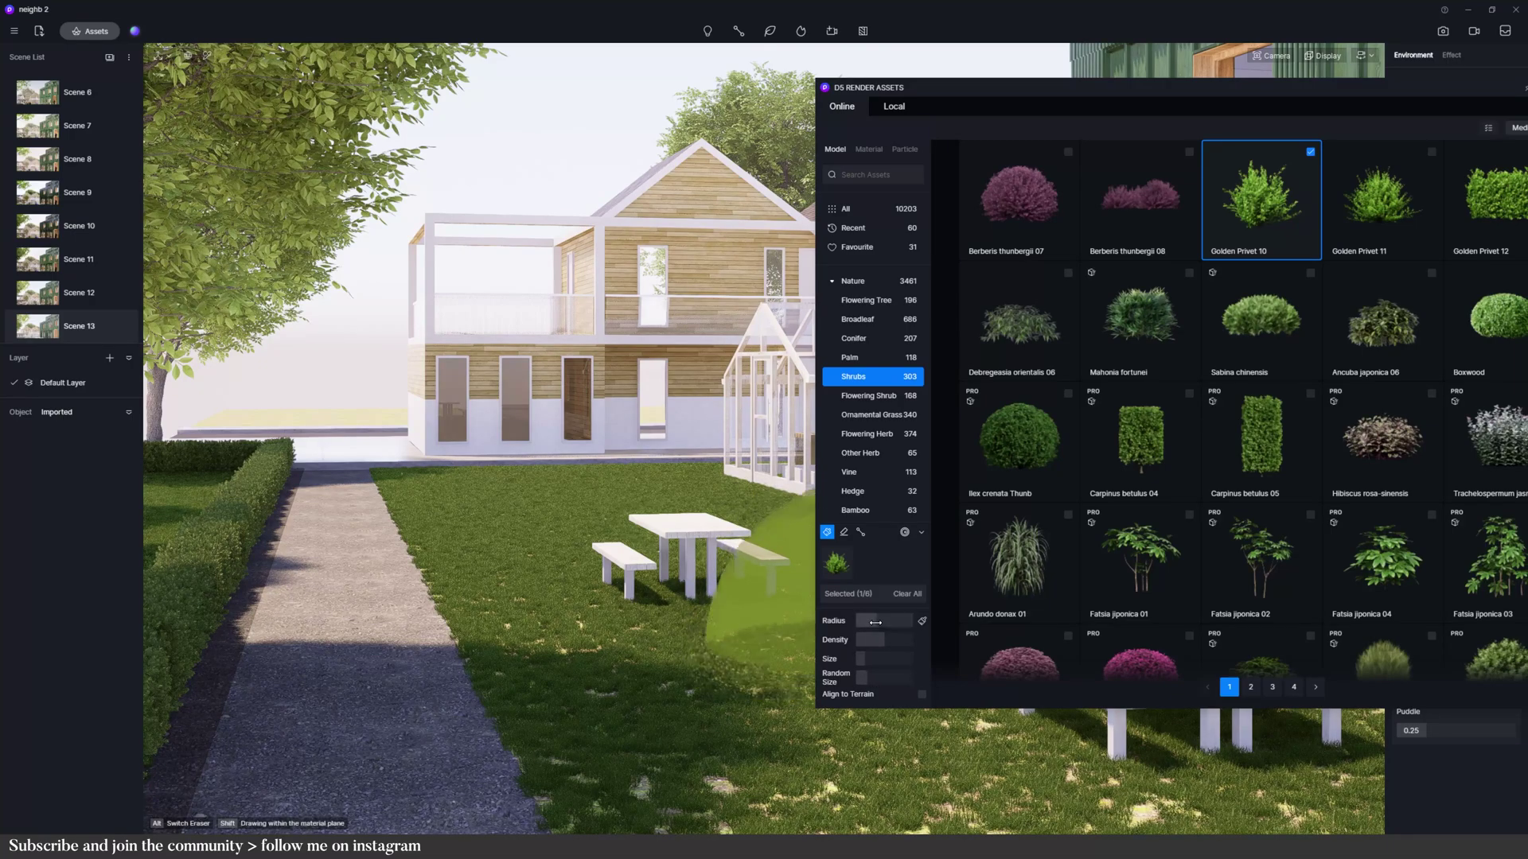
pyautogui.moveTo(875, 620); pyautogui.dragTo(863, 625)
pyautogui.click(1382, 199)
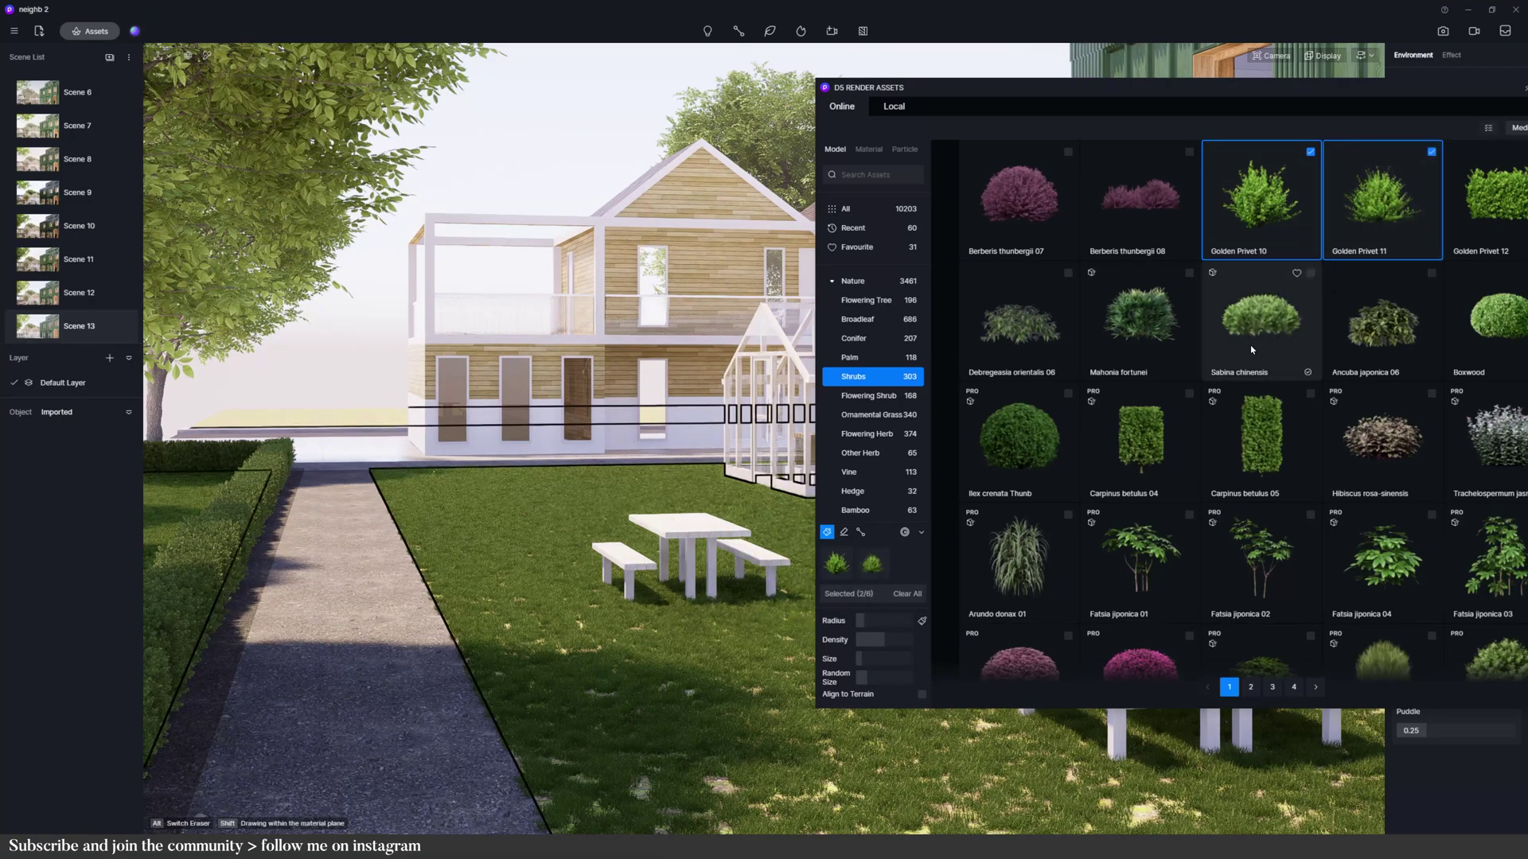
pyautogui.moveTo(869, 641); pyautogui.dragTo(873, 641)
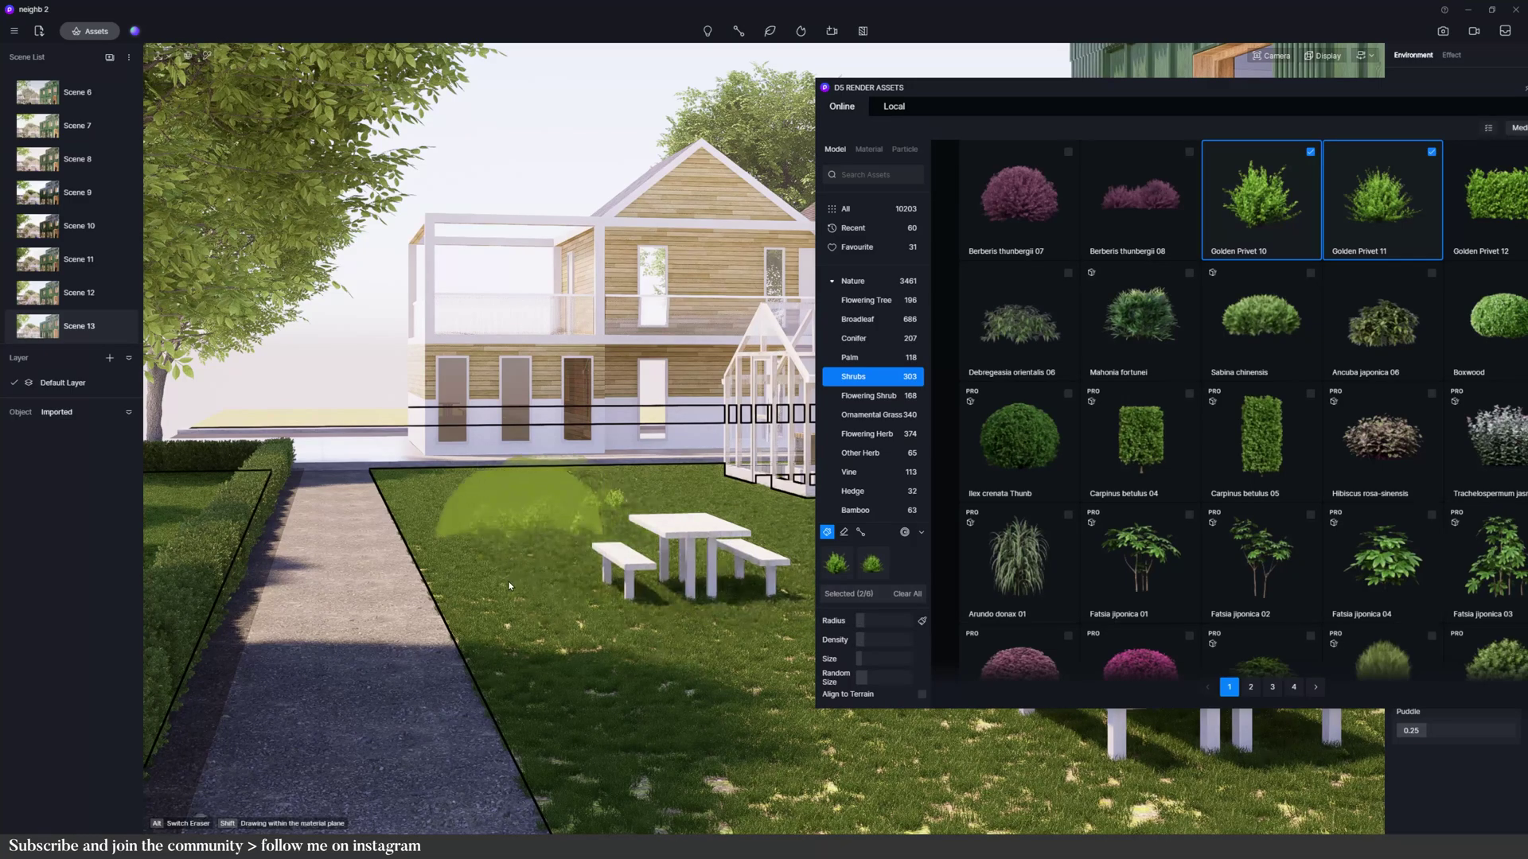
# - Brush the privet shrubs in a curved bed around the picnic table and across the front of the lawn
pyautogui.moveTo(526, 526)
pyautogui.mouseDown()
pyautogui.moveTo(566, 649)
pyautogui.moveTo(856, 776)
pyautogui.moveTo(984, 804)
pyautogui.mouseUp()
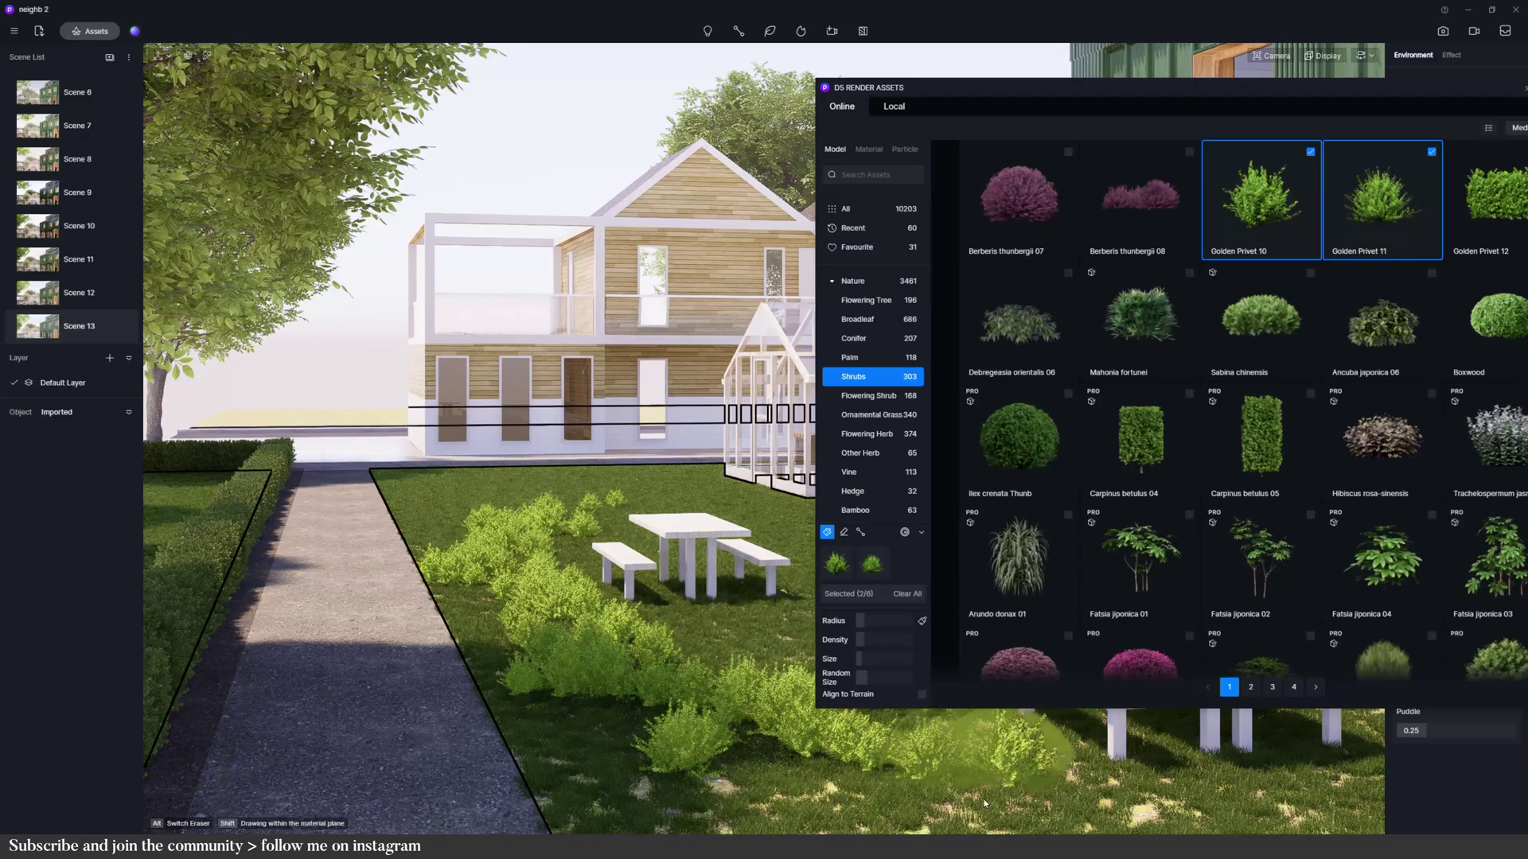
pyautogui.click(715, 773)
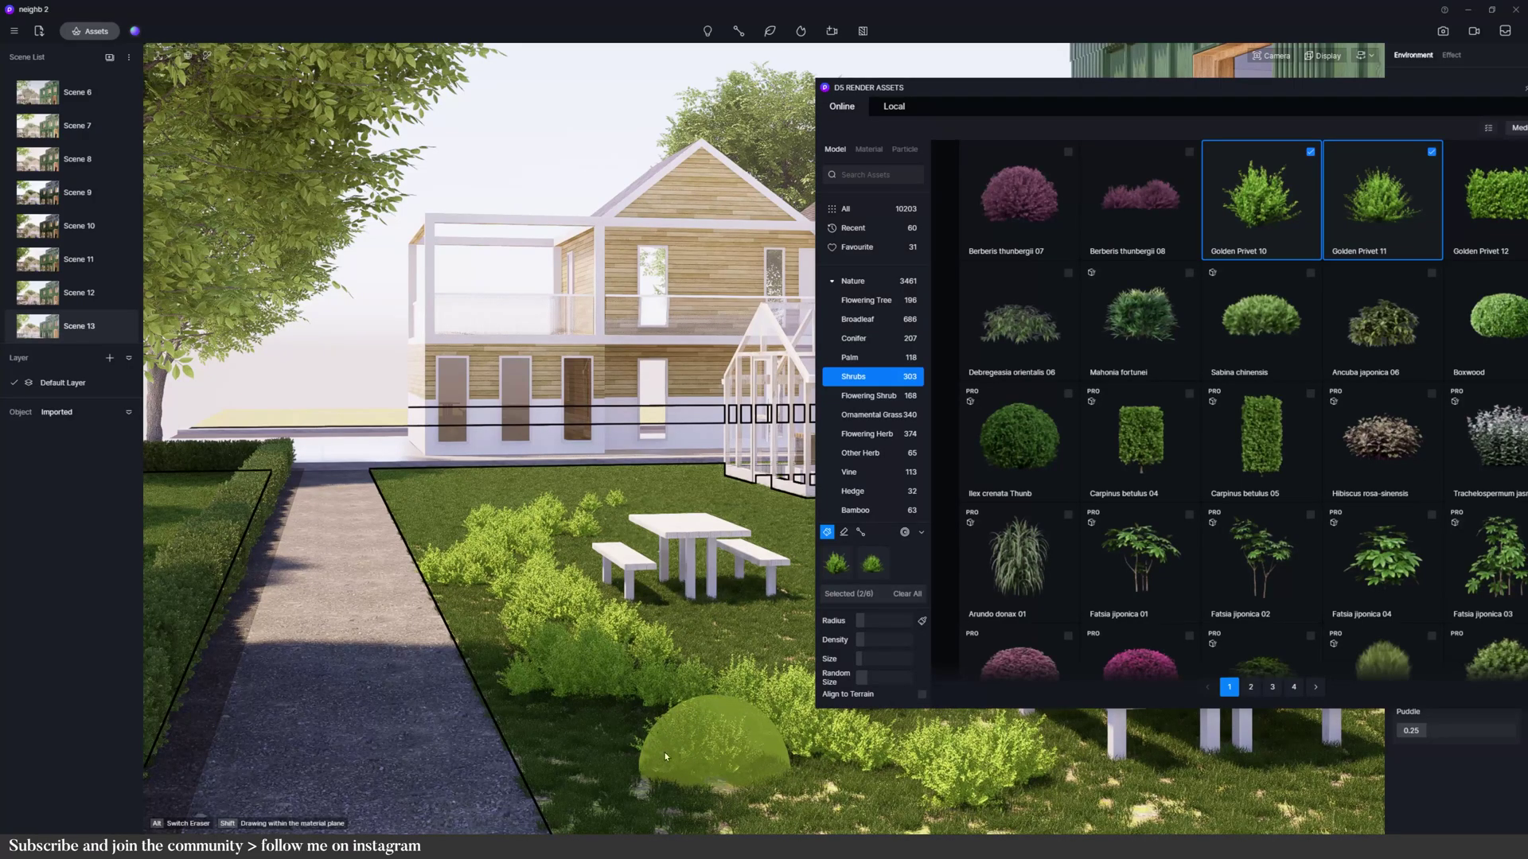
pyautogui.click(536, 495)
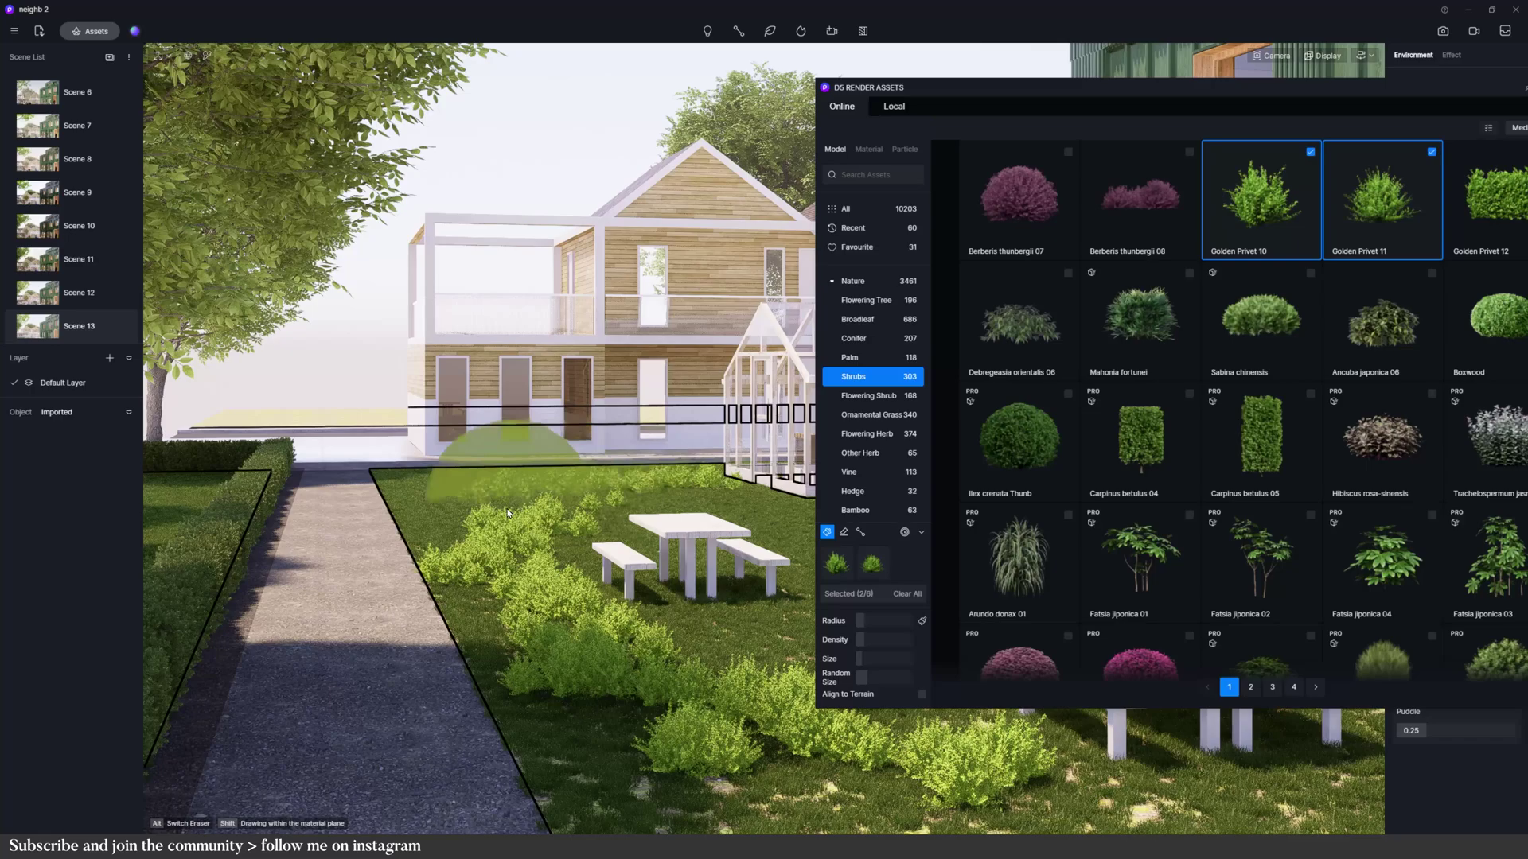
pyautogui.click(844, 533)
pyautogui.click(713, 651)
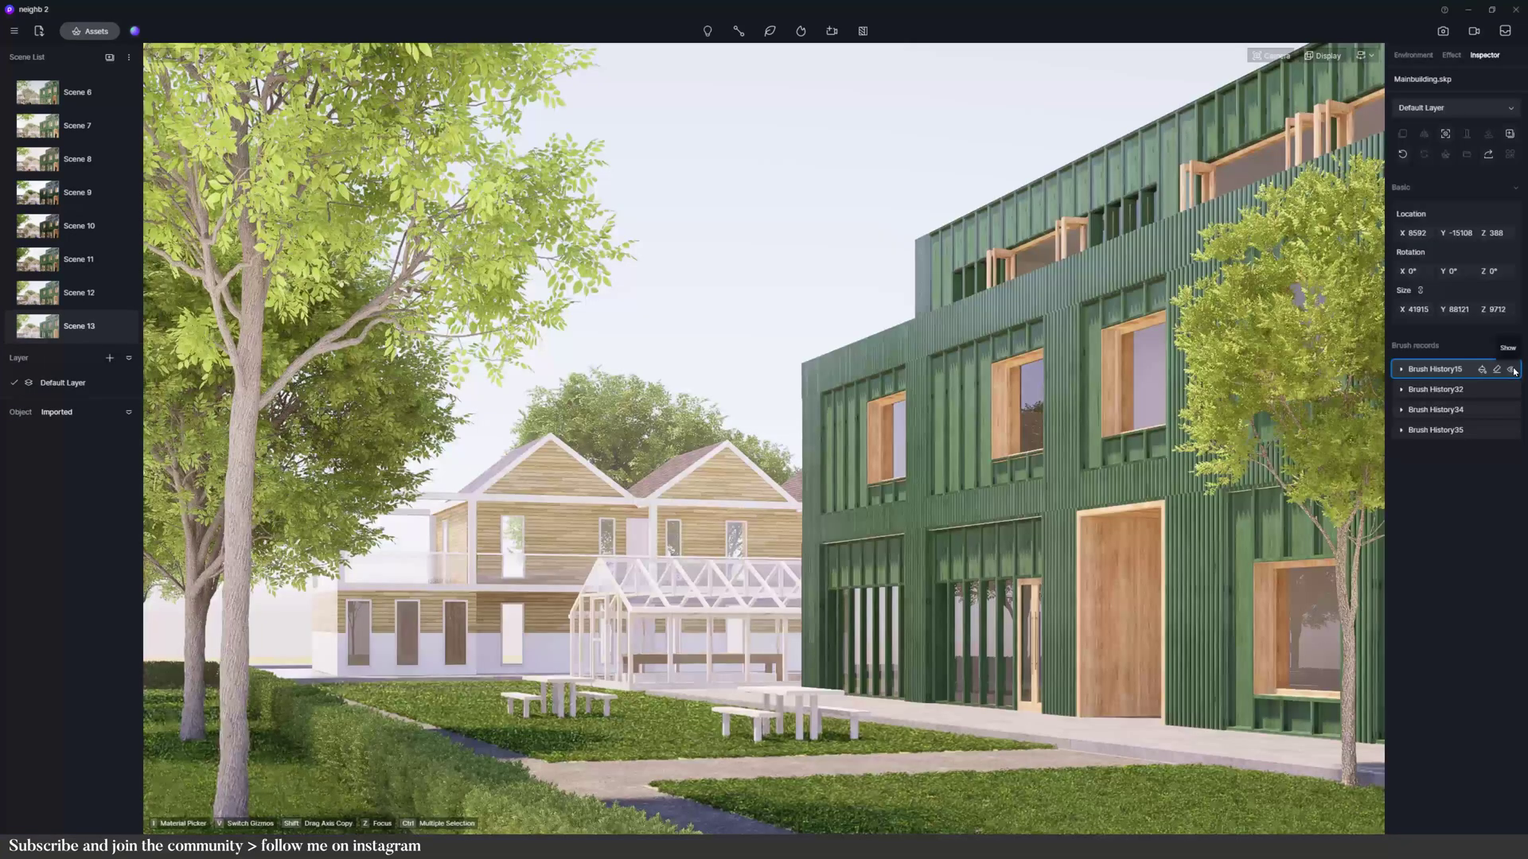
# - Show the brush records Brush History32, Brush History34 and Brush History35 of Mainbuilding.skp
pyautogui.click(1511, 392)
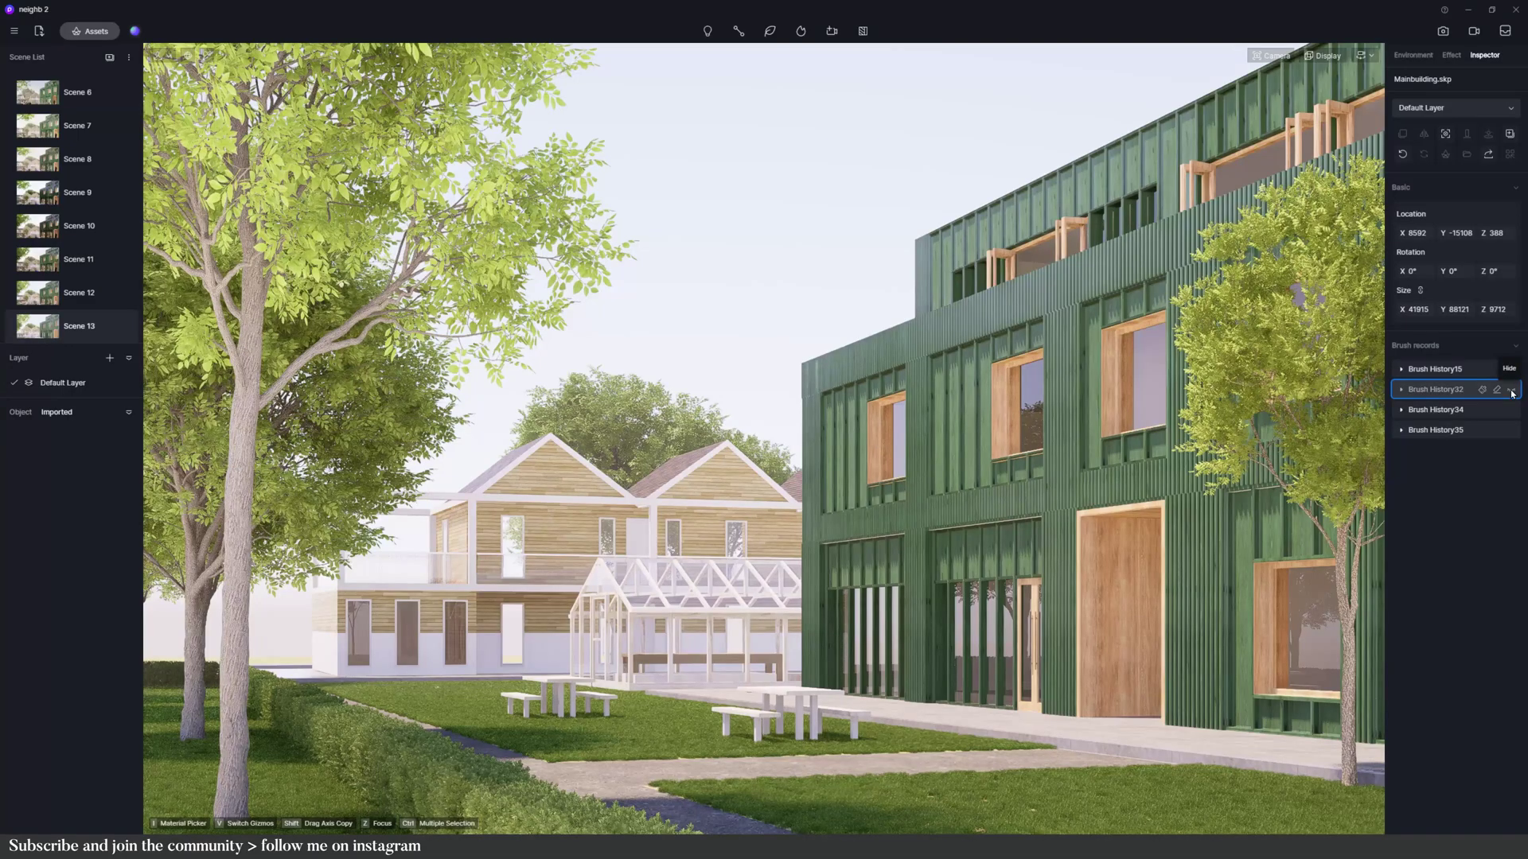
pyautogui.click(1512, 392)
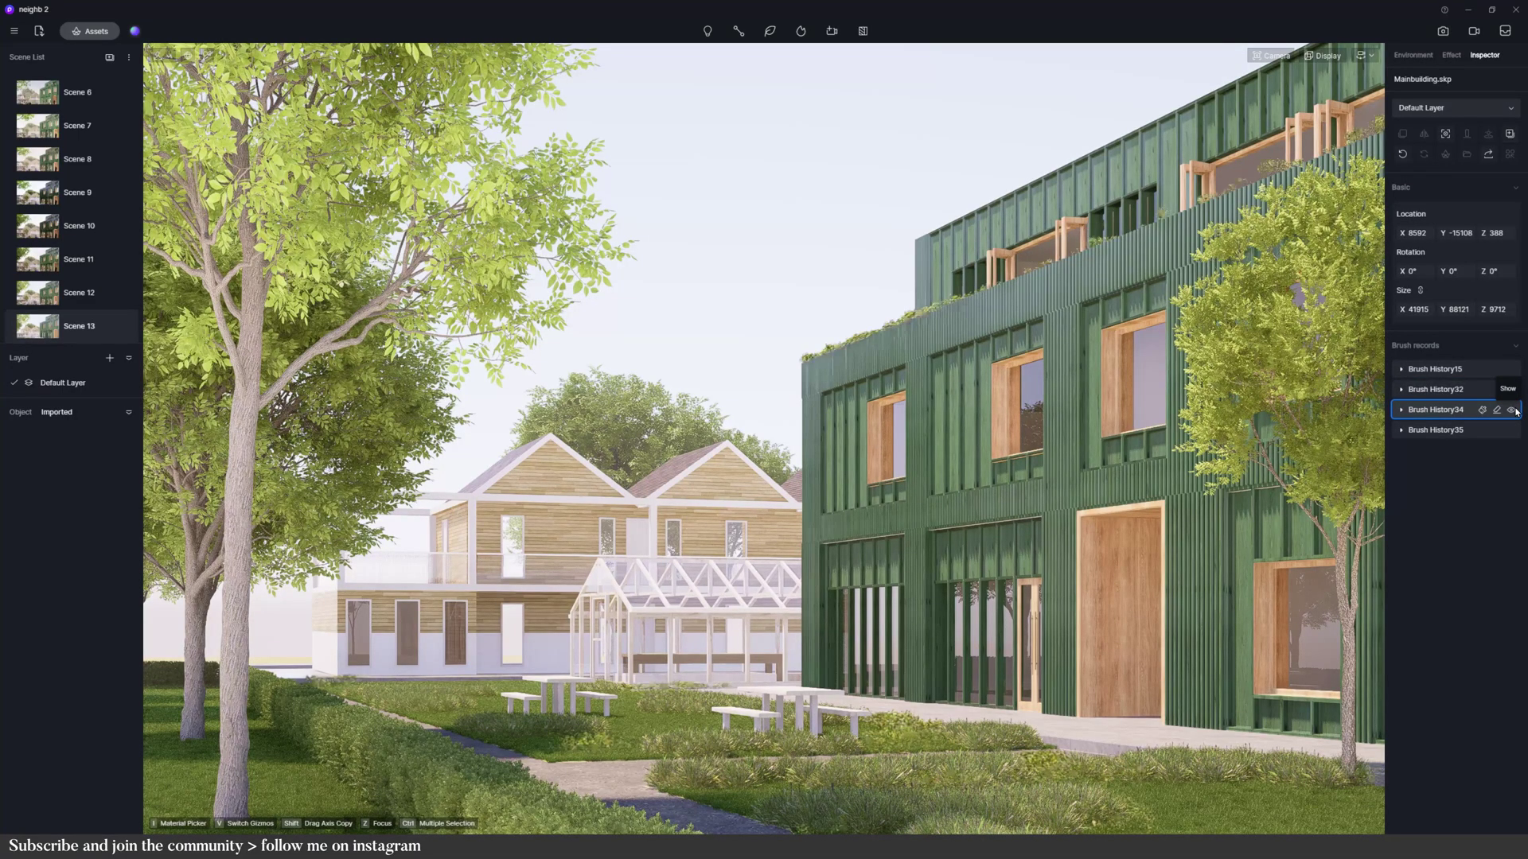
pyautogui.click(1512, 431)
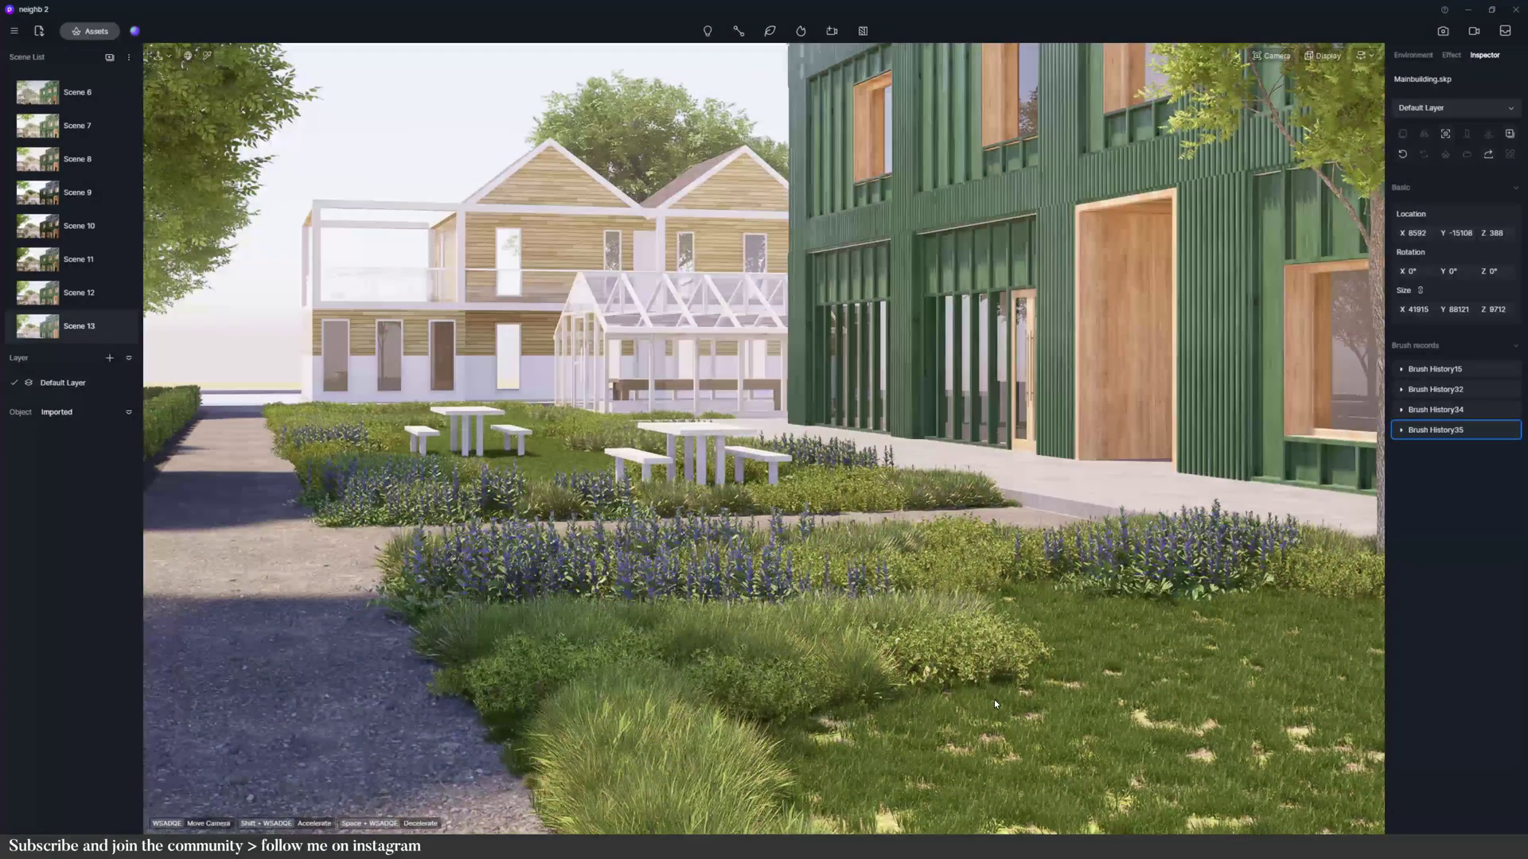
pyautogui.click(1511, 410)
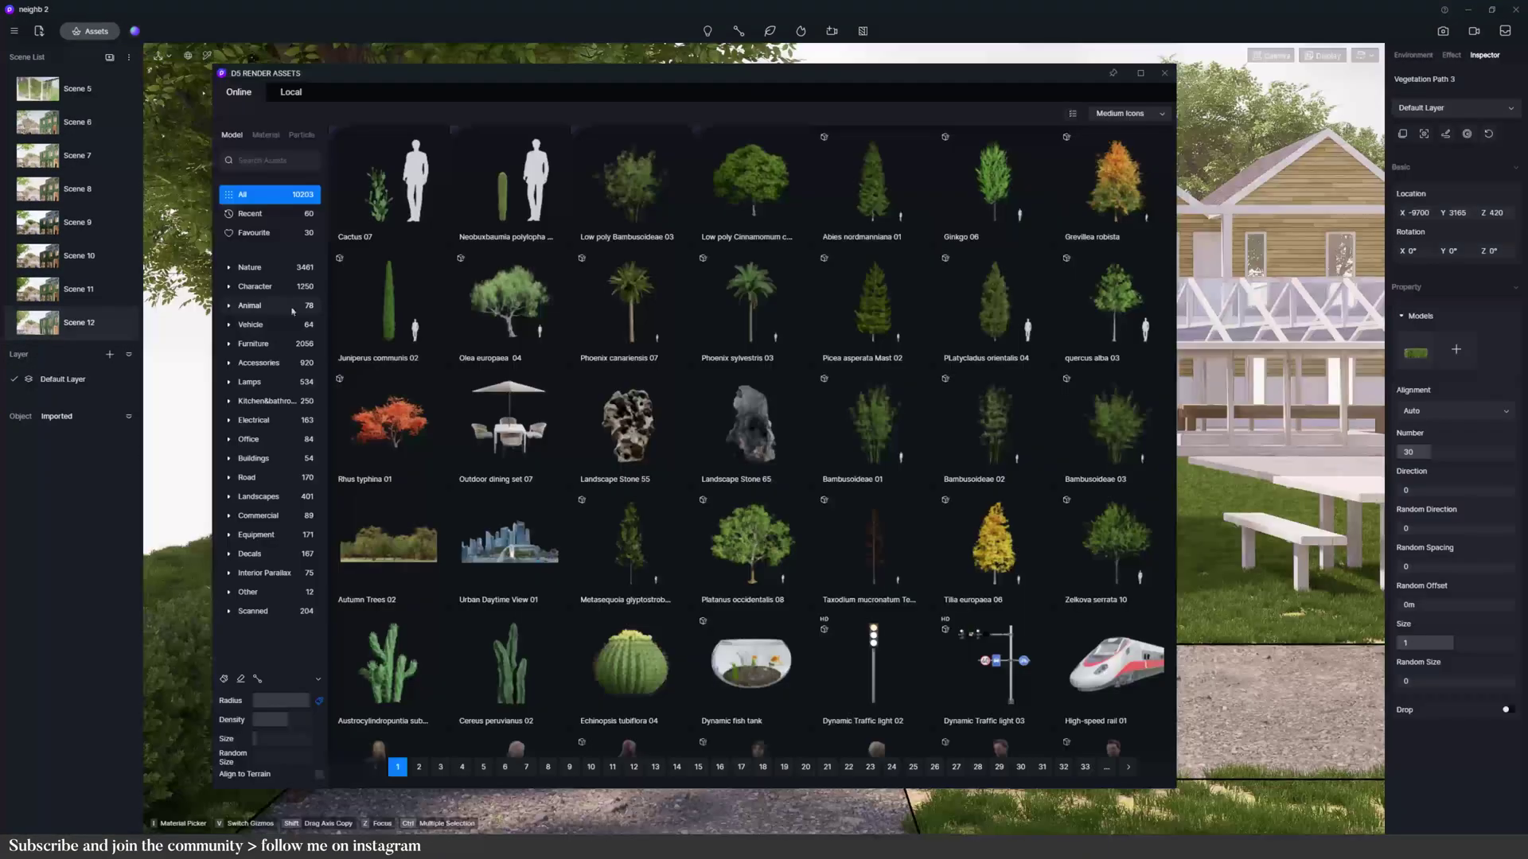
# - Browse the Nature models under Flowering Herb, Hedge and Broadleaf, and check the filter for dynamic models only
pyautogui.scroll(-1, 436, 374)
pyautogui.scroll(-6, 436, 374)
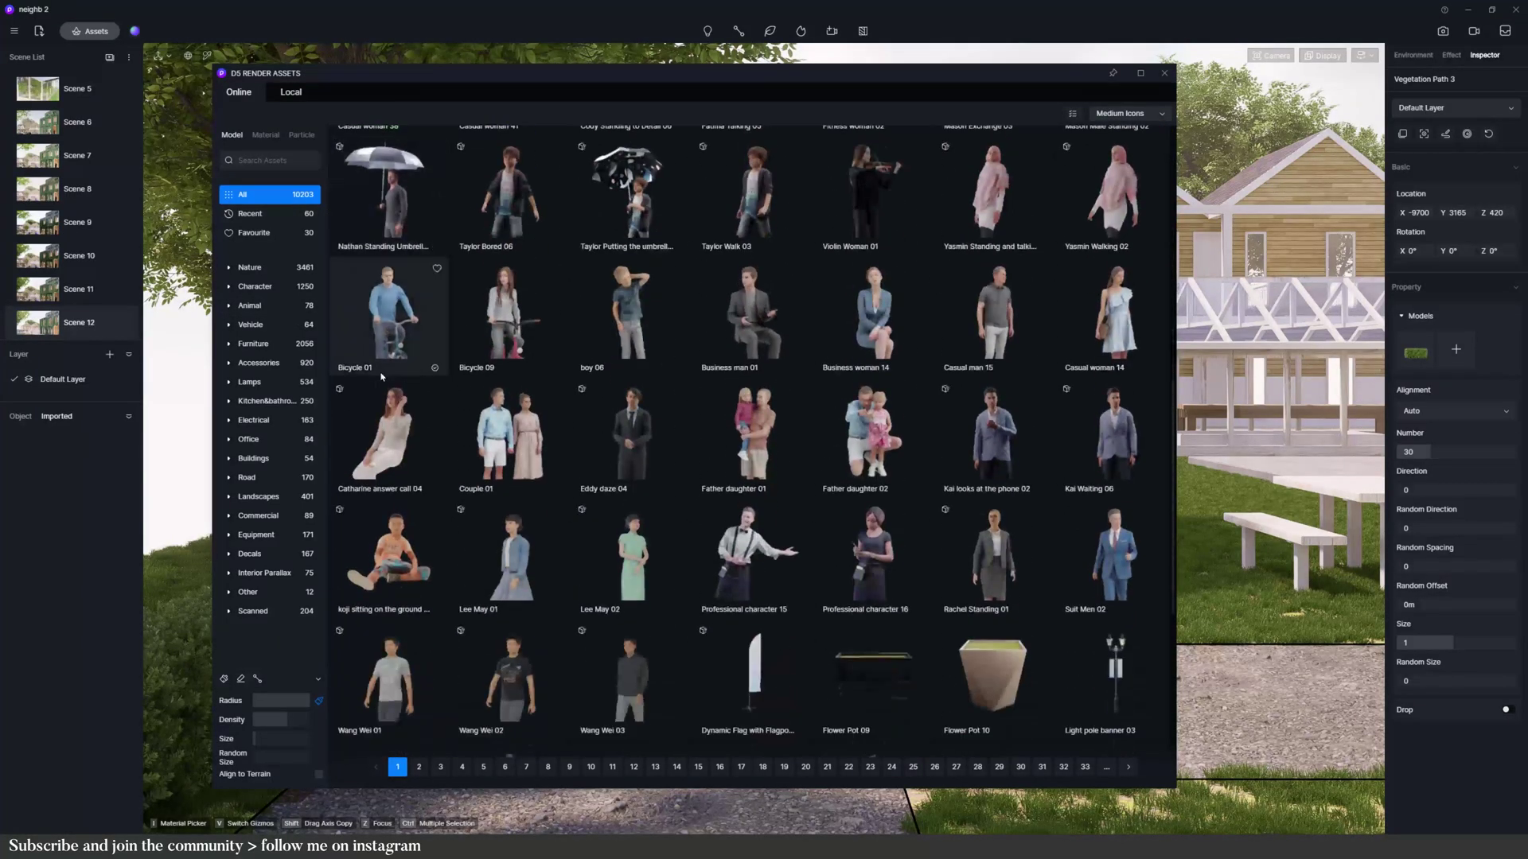
pyautogui.click(228, 268)
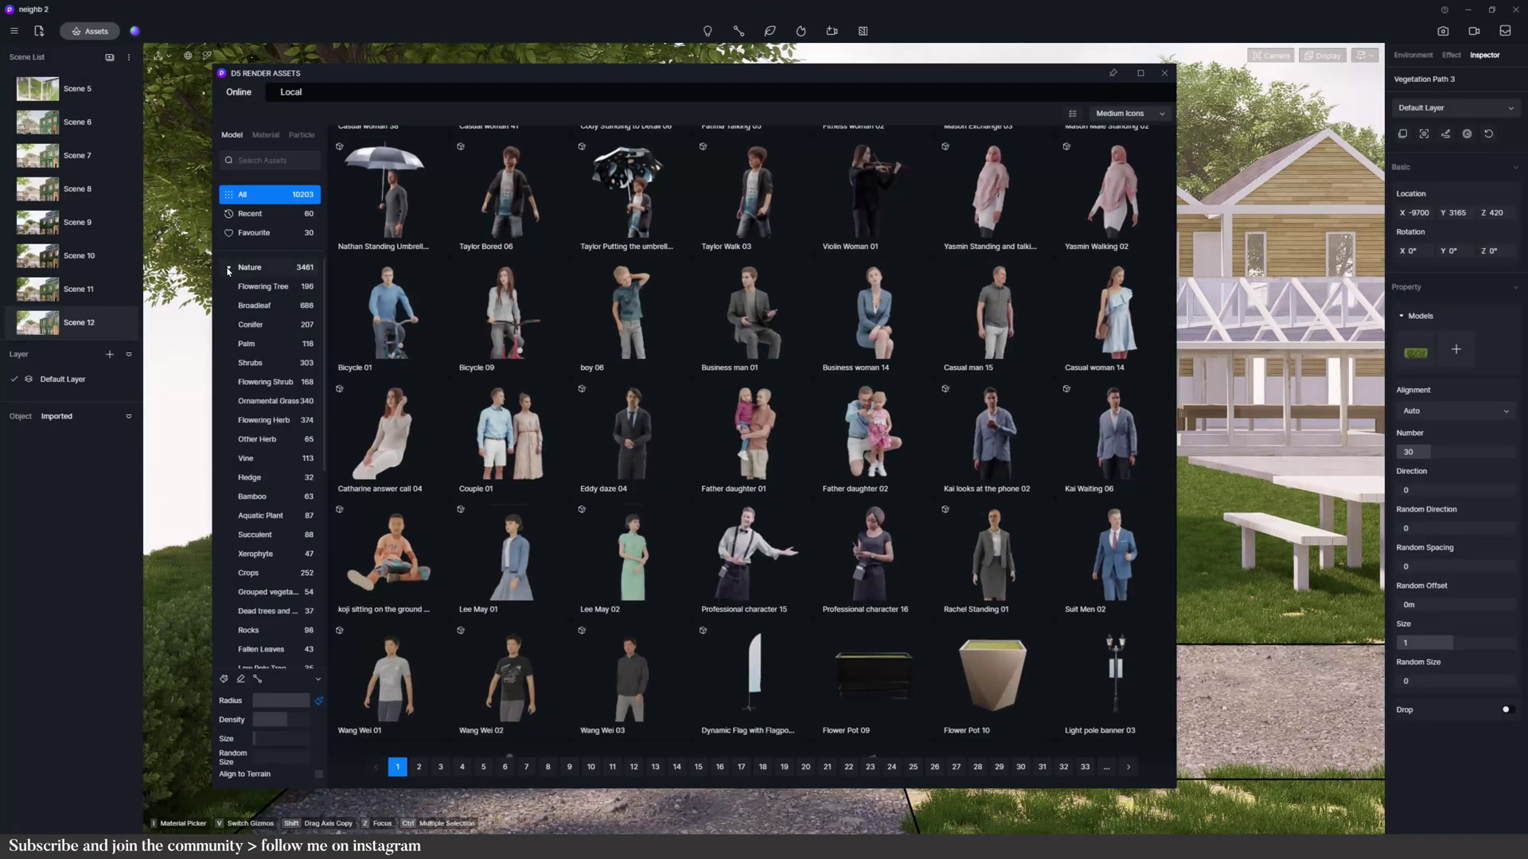
pyautogui.click(237, 421)
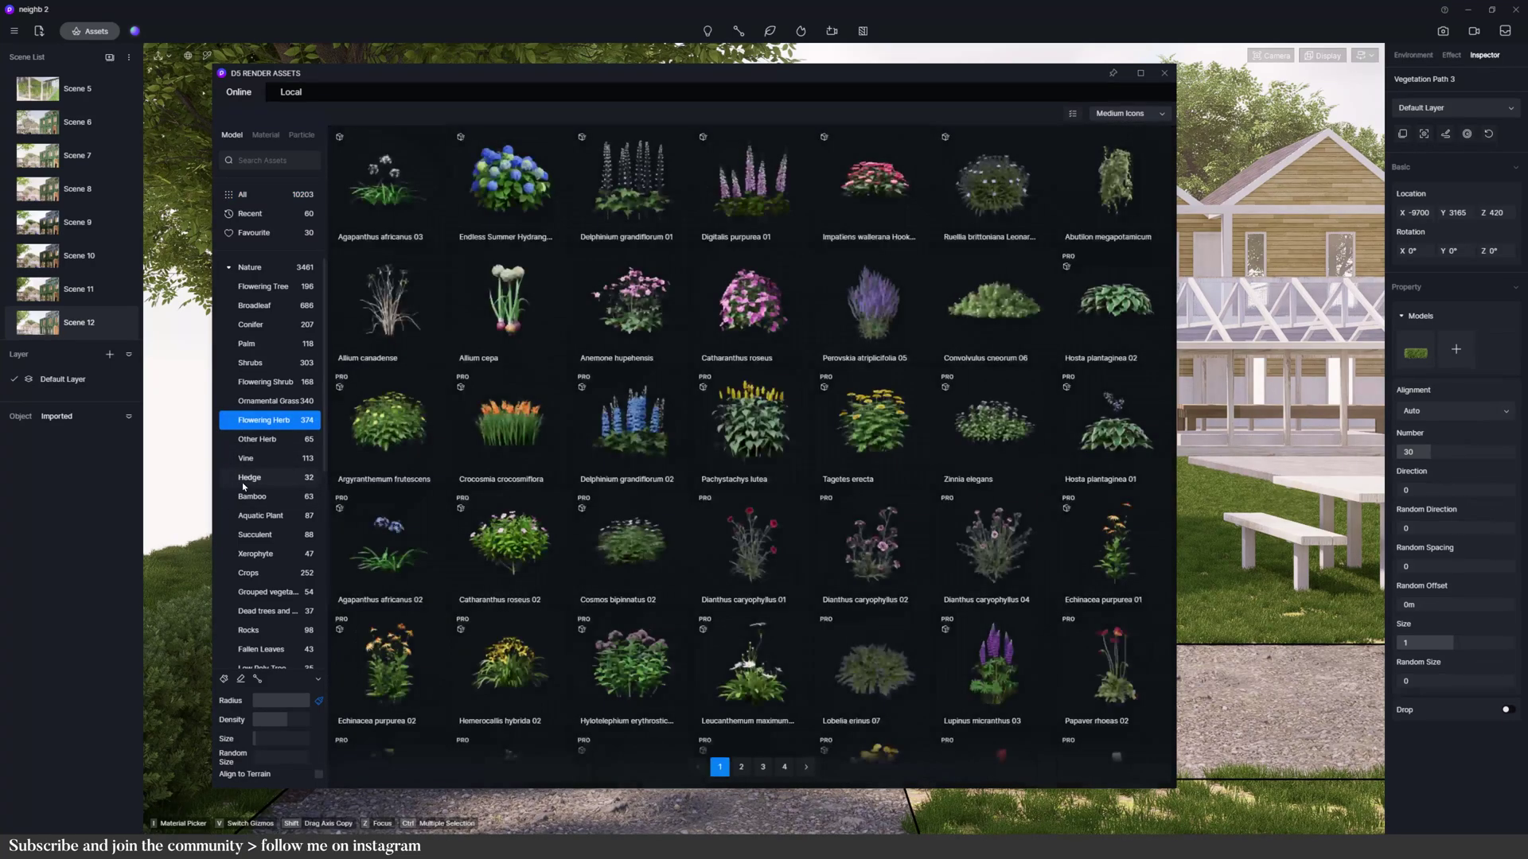
pyautogui.click(243, 481)
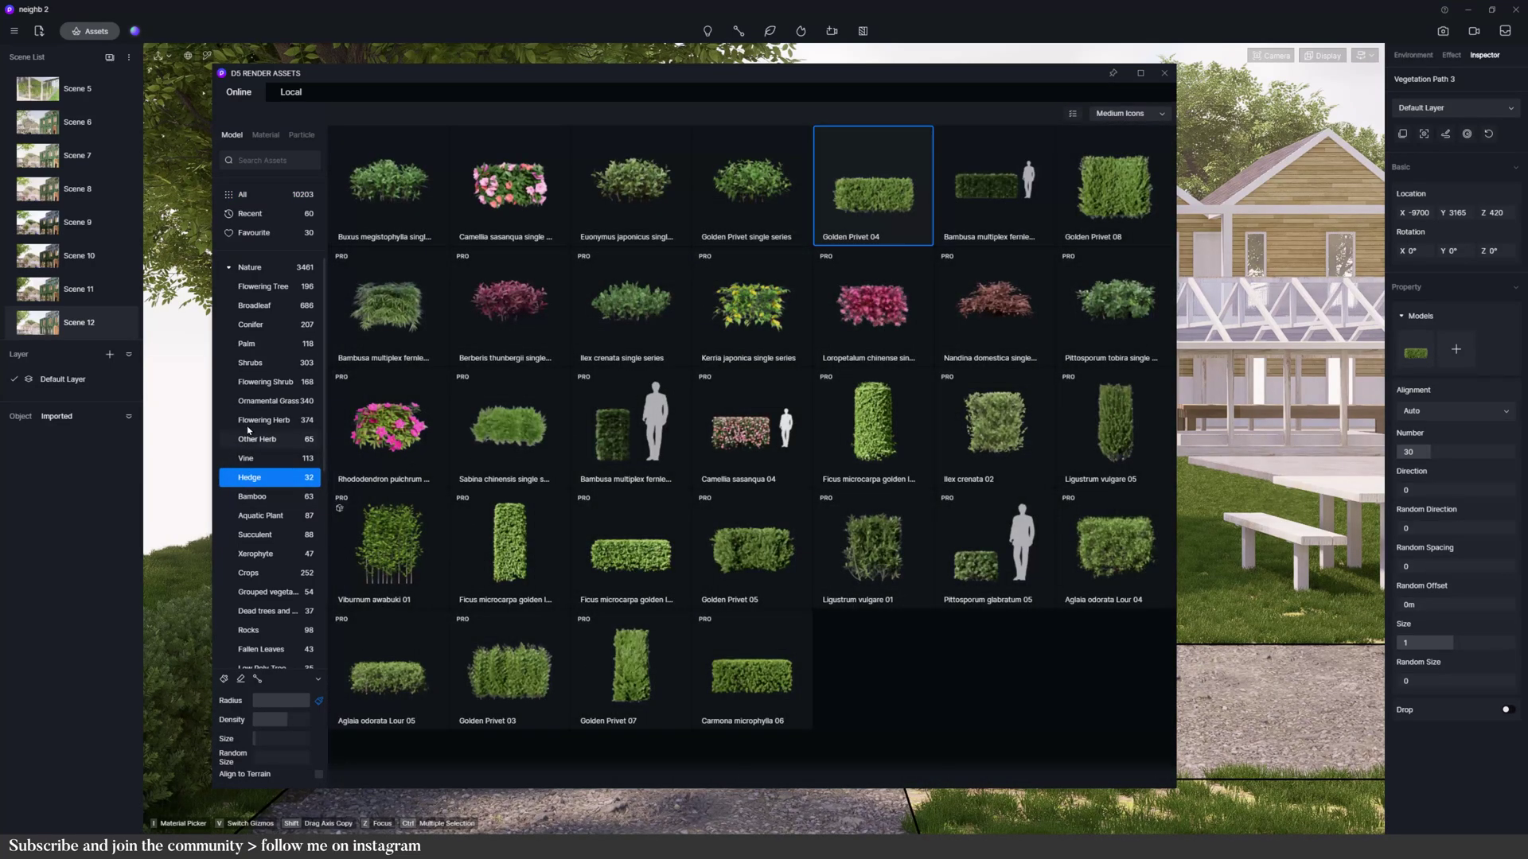
pyautogui.click(249, 308)
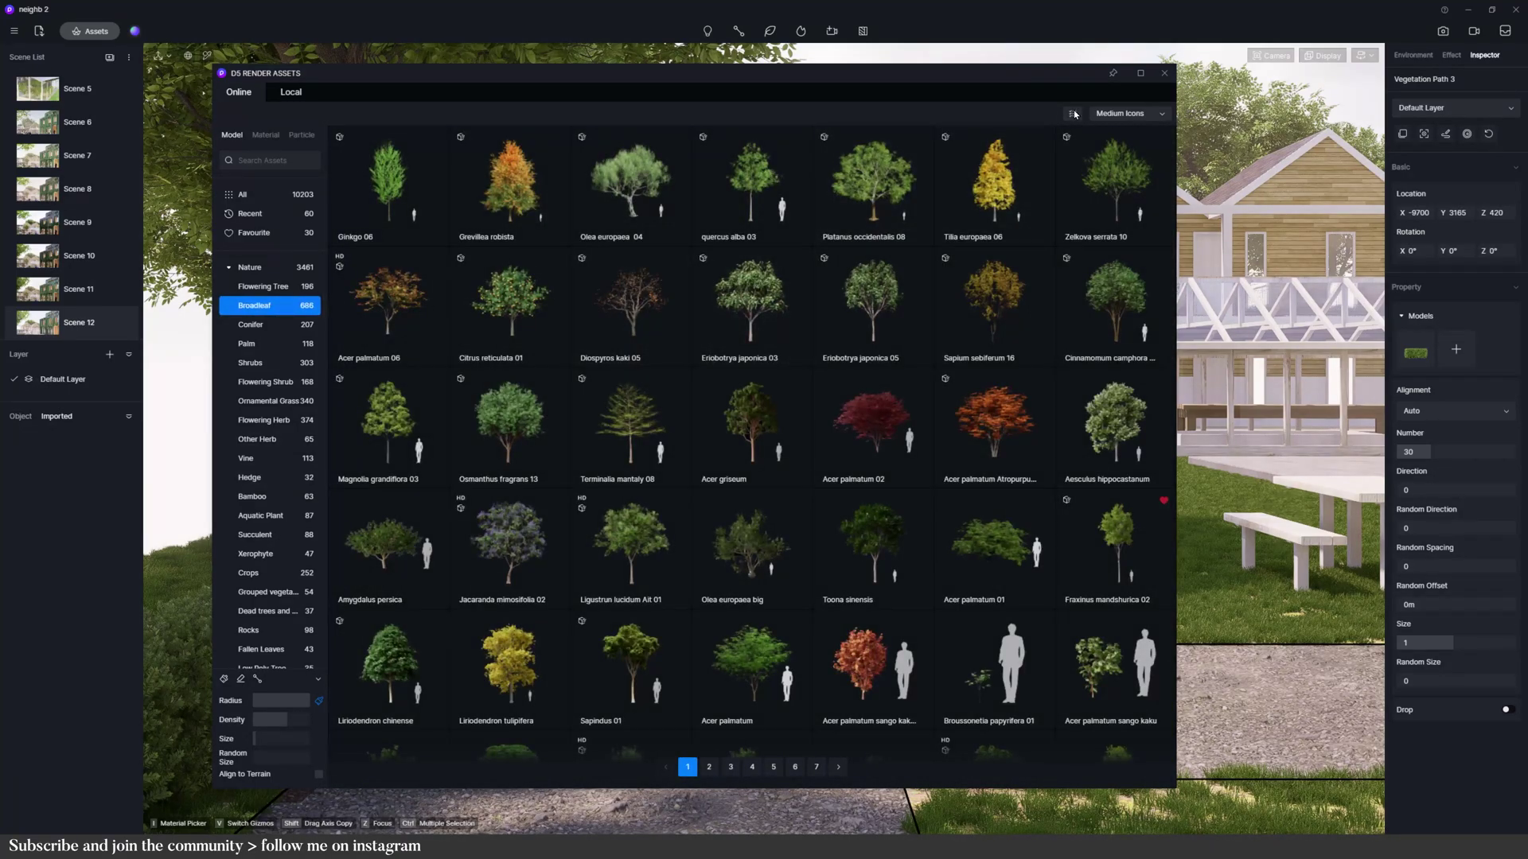
pyautogui.click(1073, 114)
pyautogui.click(1071, 152)
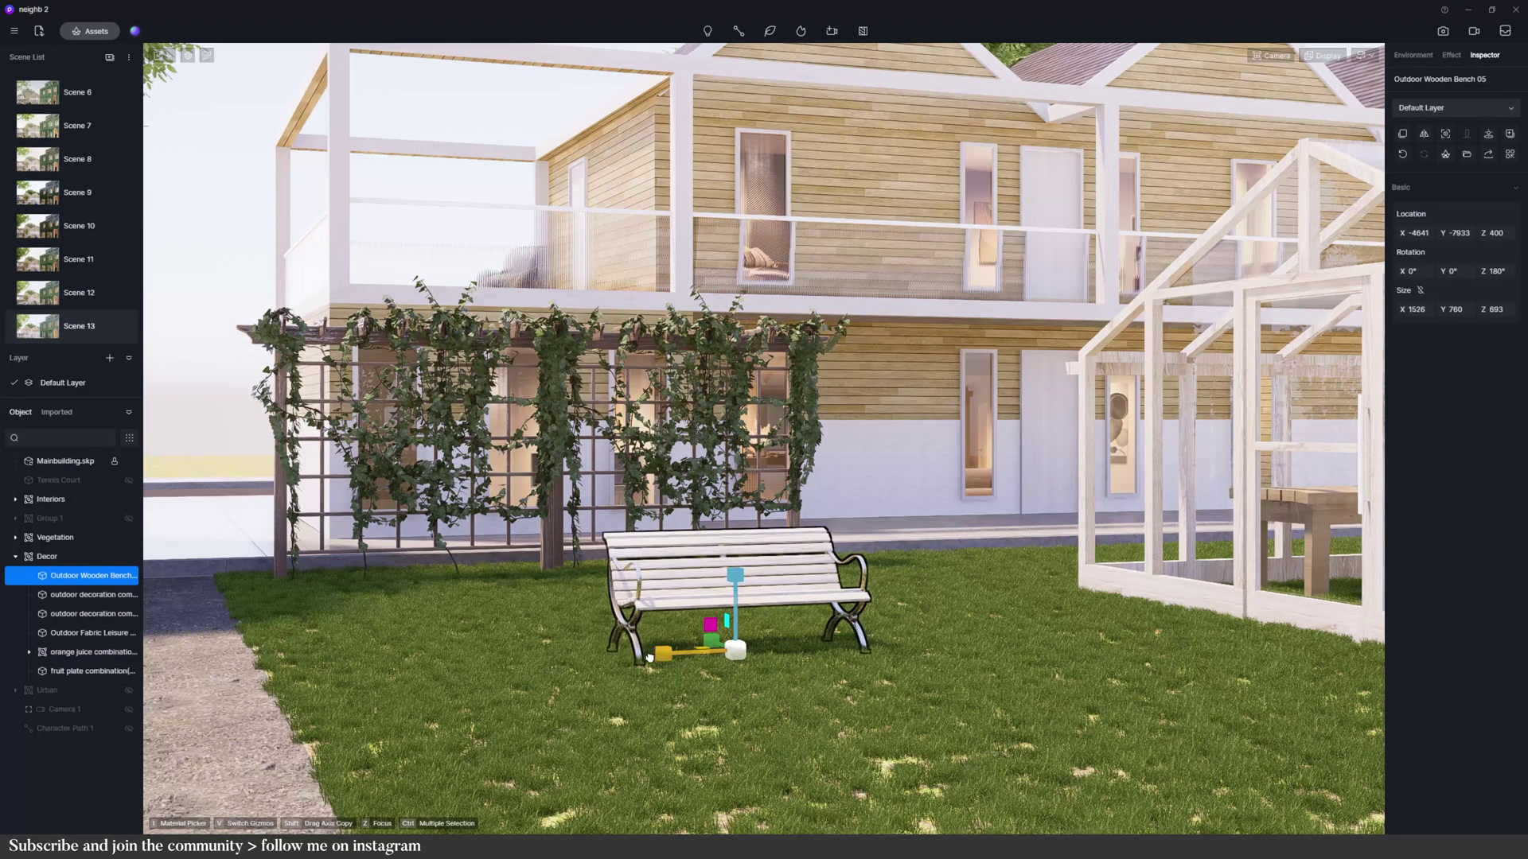
# - Shift Outdoor Wooden Bench 05 slightly on the lawn in front of the vine-covered trellis
pyautogui.moveTo(649, 657); pyautogui.dragTo(630, 667)
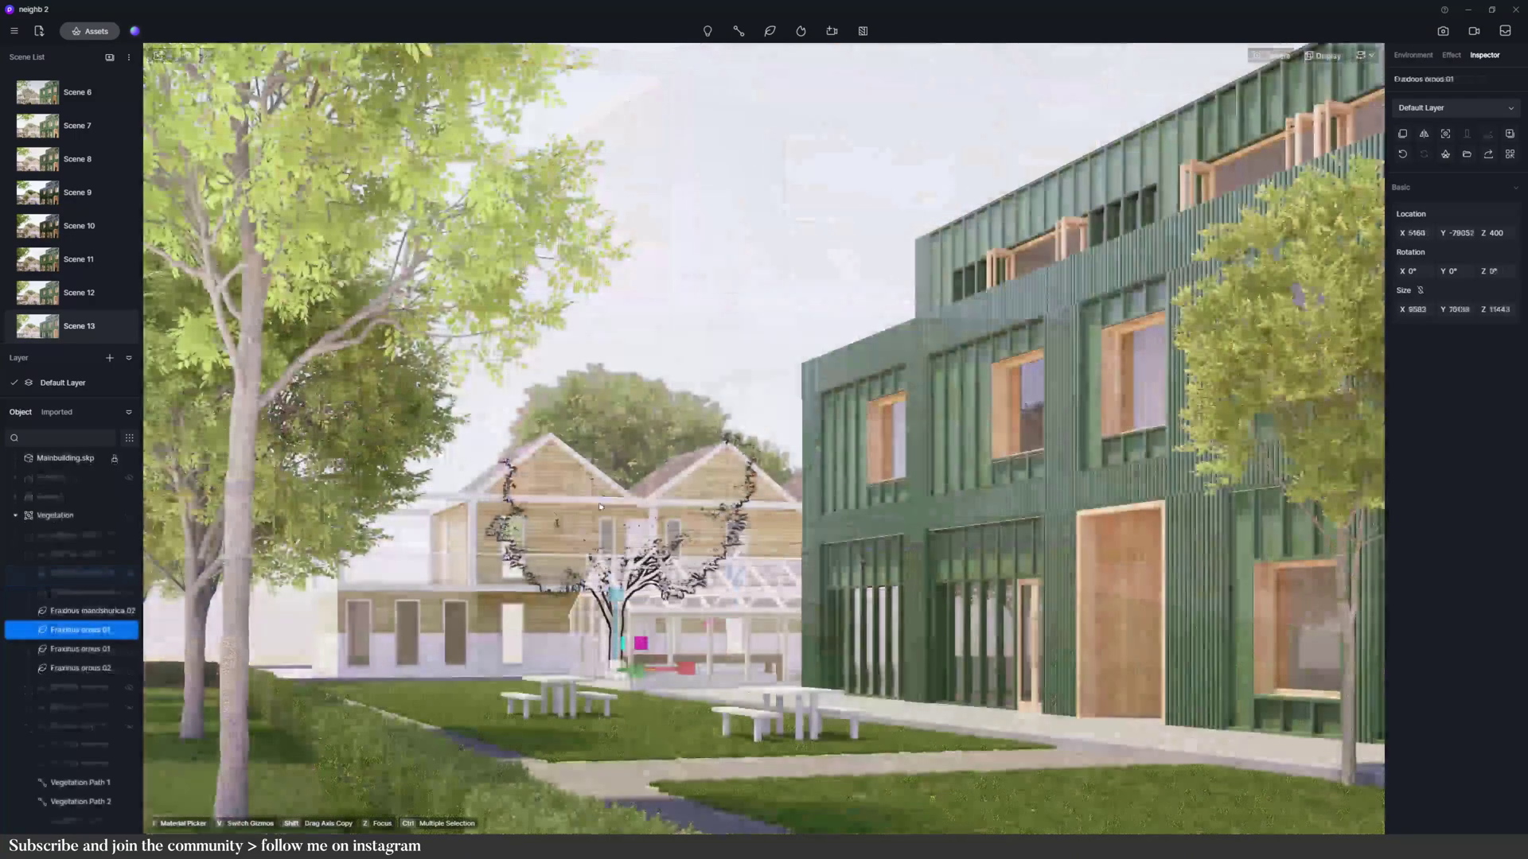
# - Replace the selected Fraxinus ornus 01 in front of the houses with library models, trying Juniperus communis 02 and Broadleaf 40
pyautogui.click(1445, 156)
pyautogui.click(1450, 142)
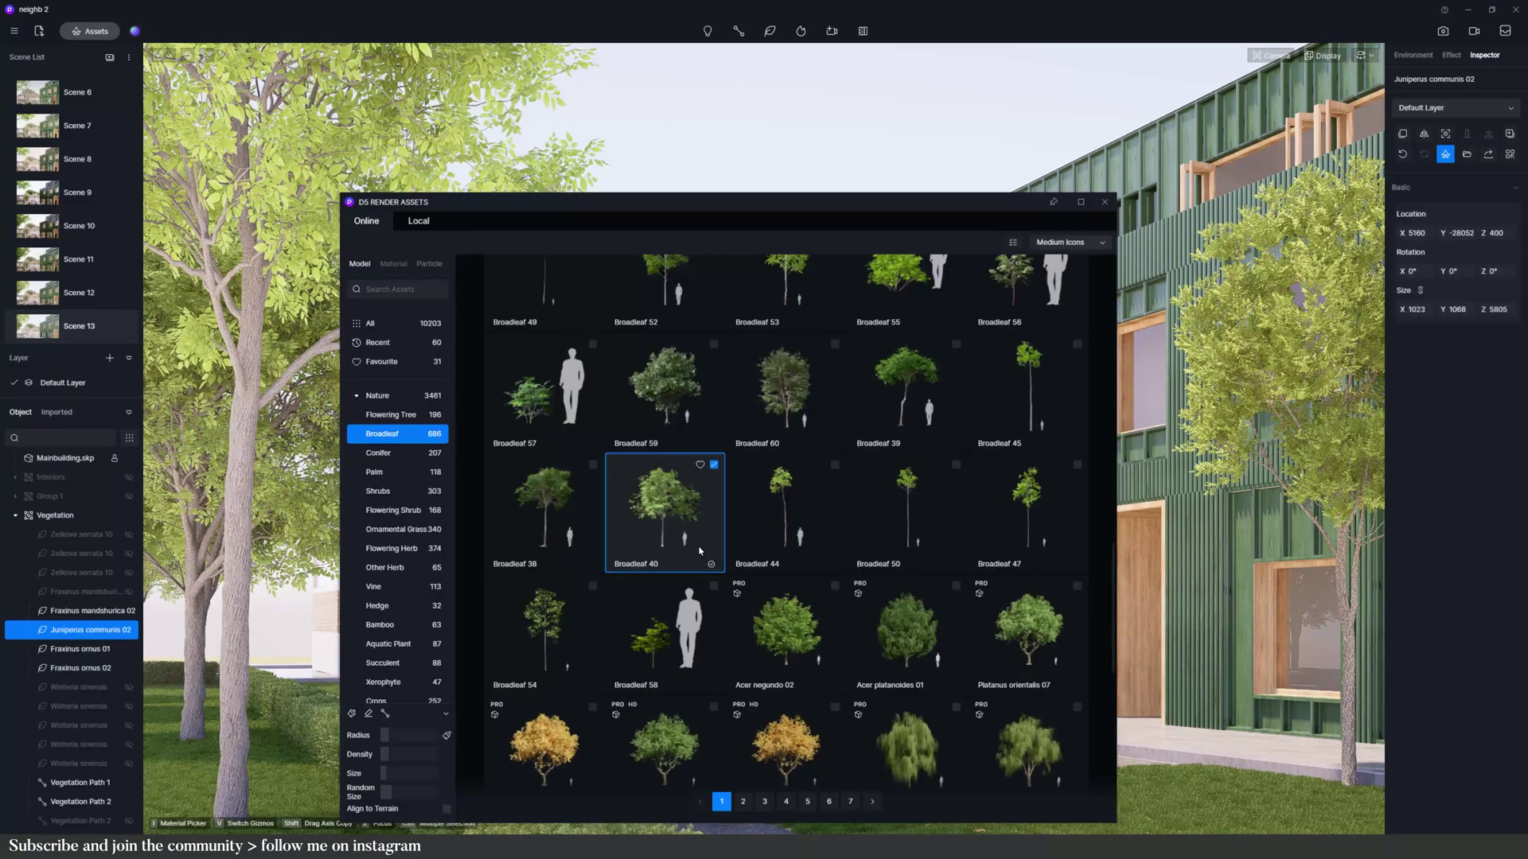
pyautogui.moveTo(634, 208); pyautogui.dragTo(1042, 198)
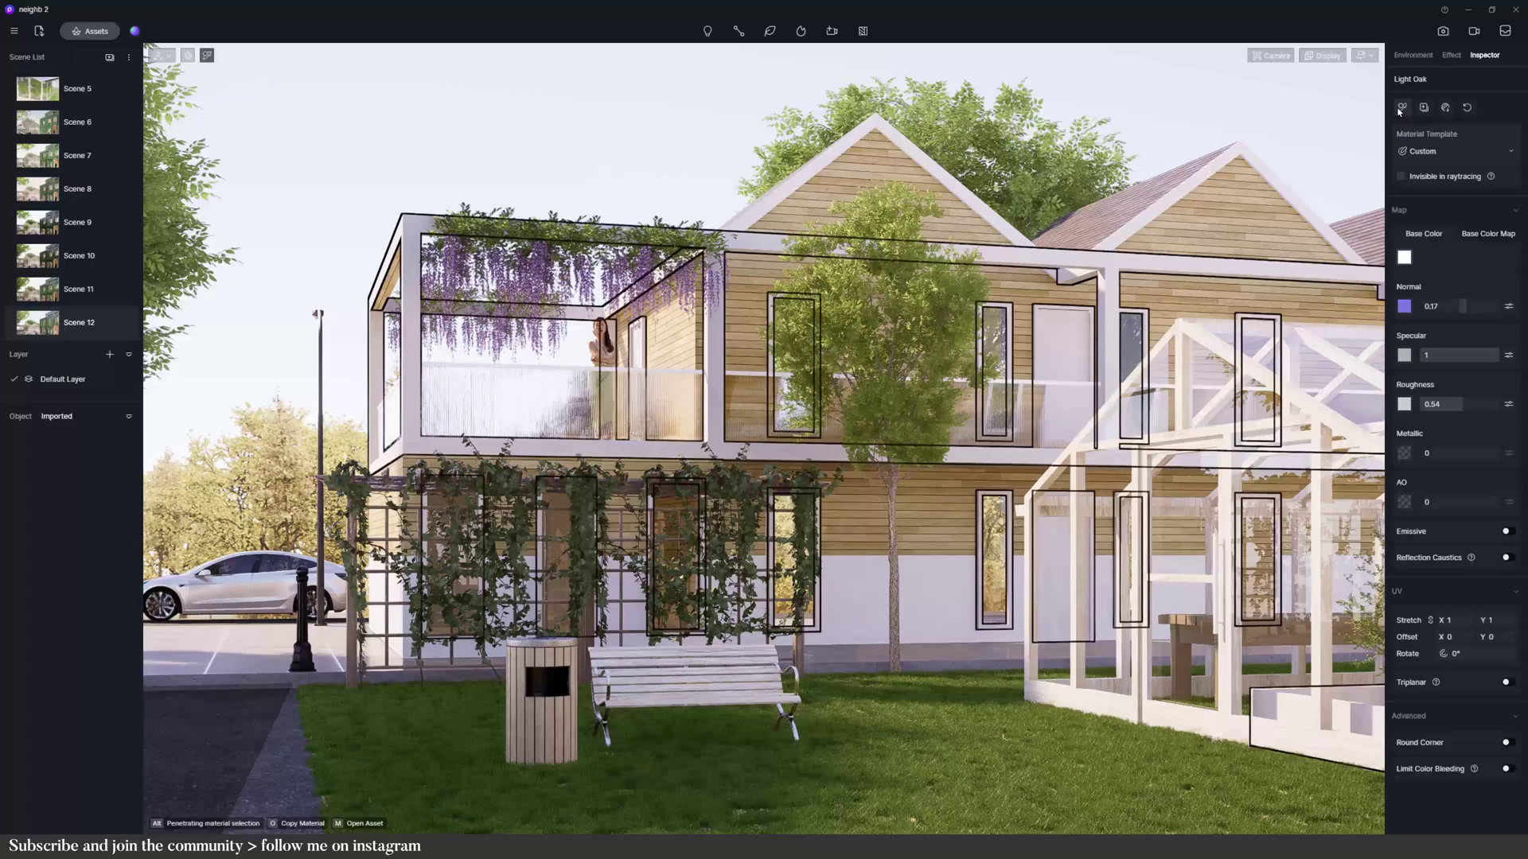
# - Copy the Light Oak material onto the vine trellis and the litter bin beside the bench
pyautogui.moveTo(1399, 112); pyautogui.dragTo(462, 750)
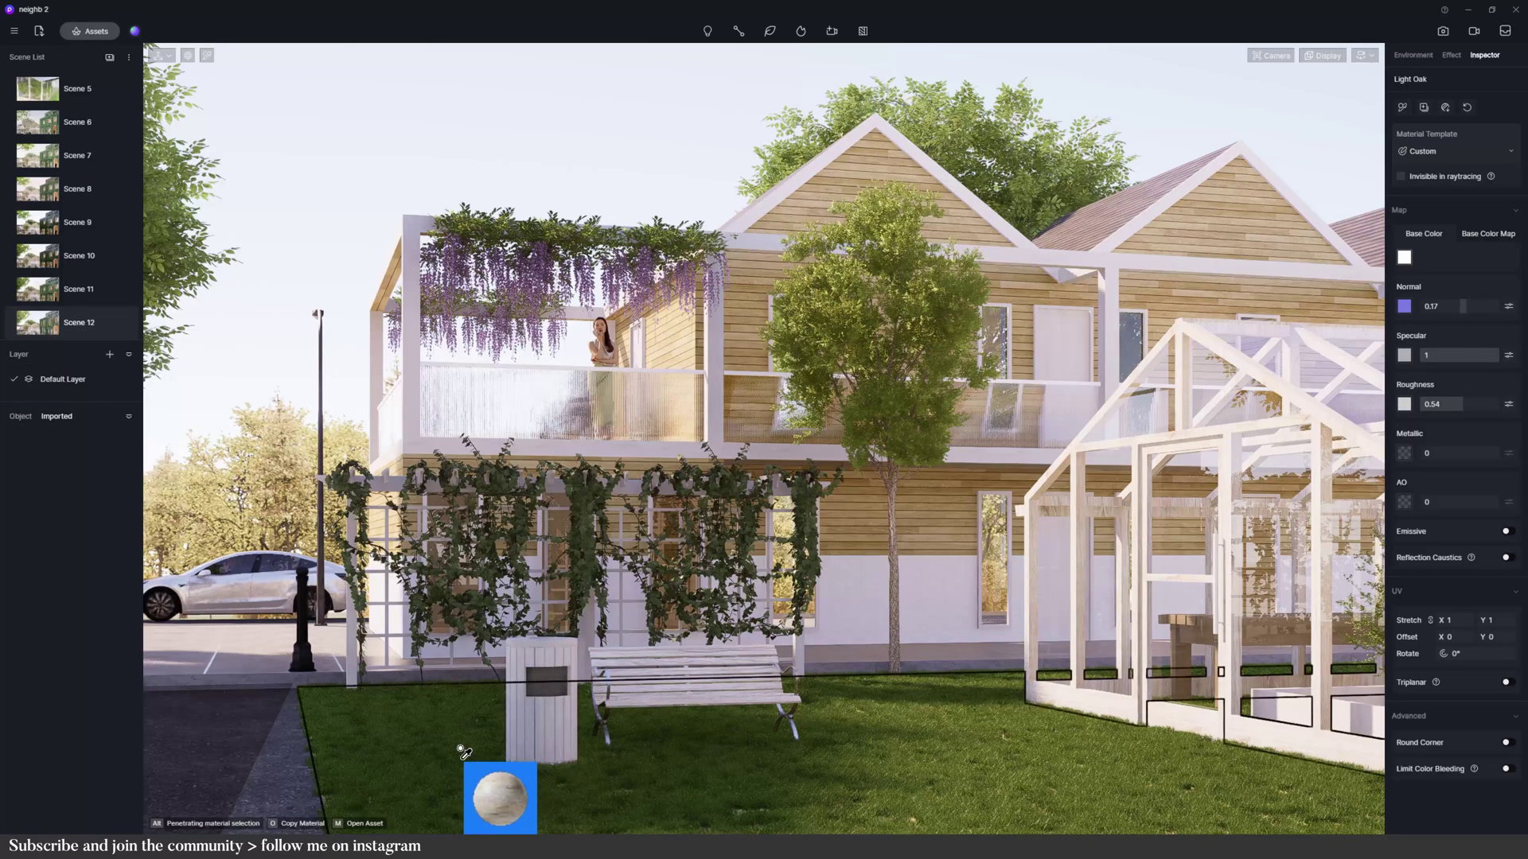
pyautogui.press('Escape')
# - Browse the Buildings category of the model library for background buildings
pyautogui.press('a')
pyautogui.moveTo(464, 750); pyautogui.dragTo(1257, 769, button='right')
pyautogui.press('e')
pyautogui.press('a')
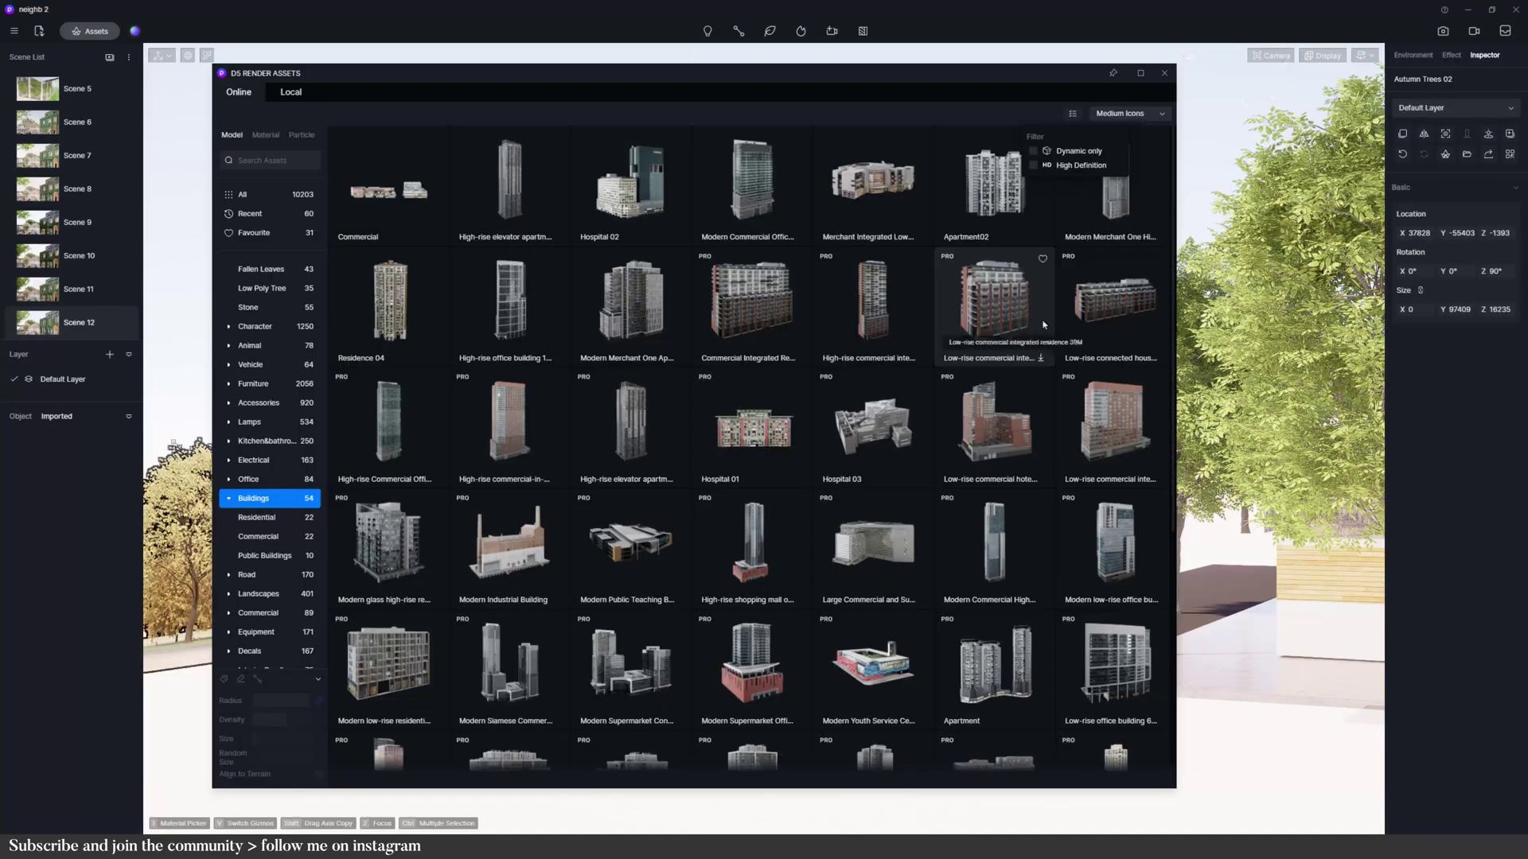
pyautogui.scroll(-4, 1068, 433)
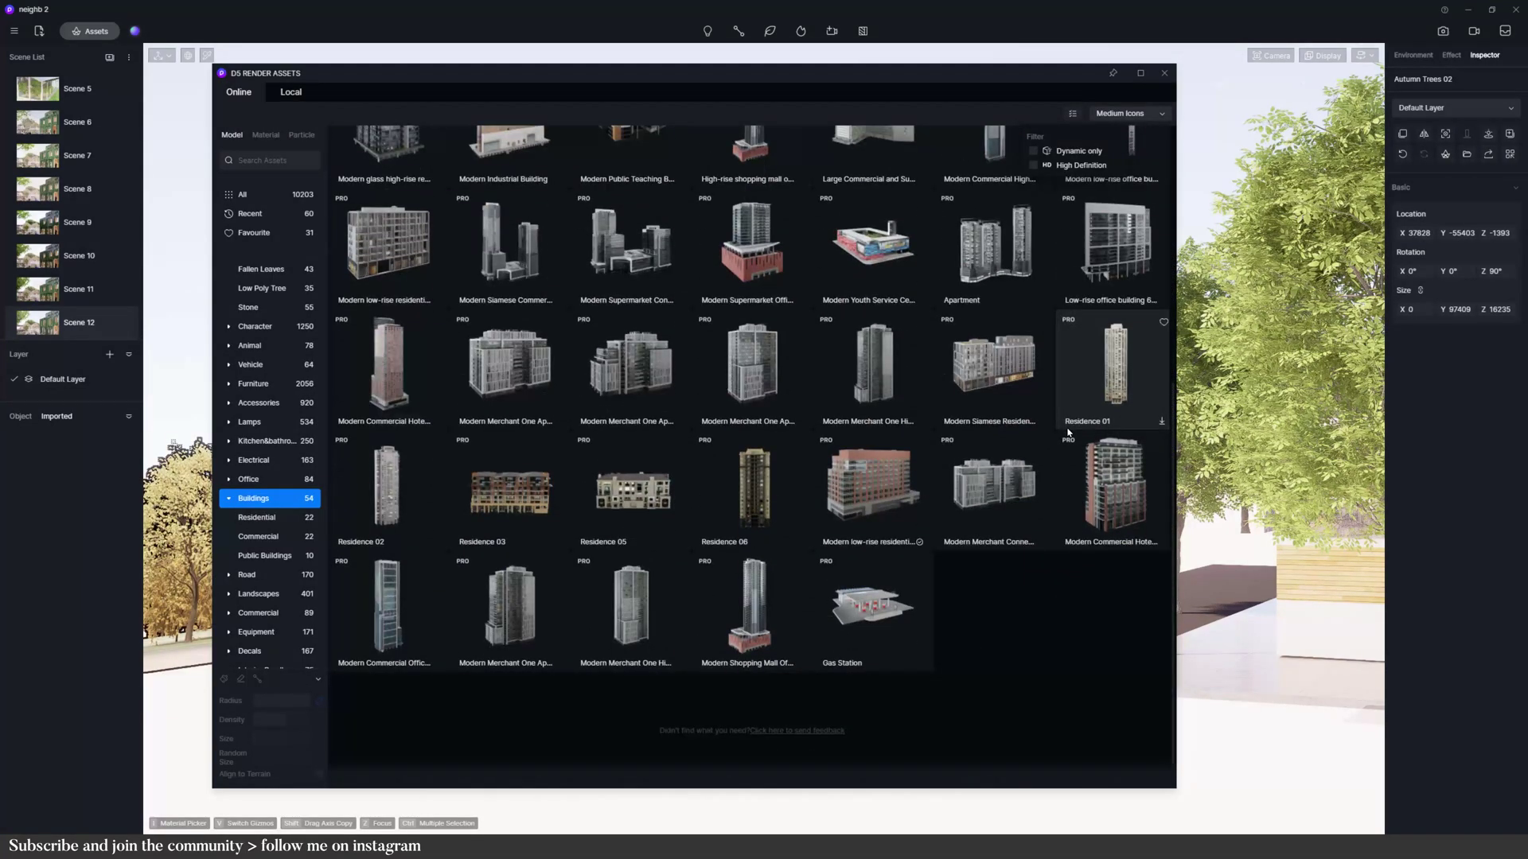
pyautogui.scroll(4, 1068, 432)
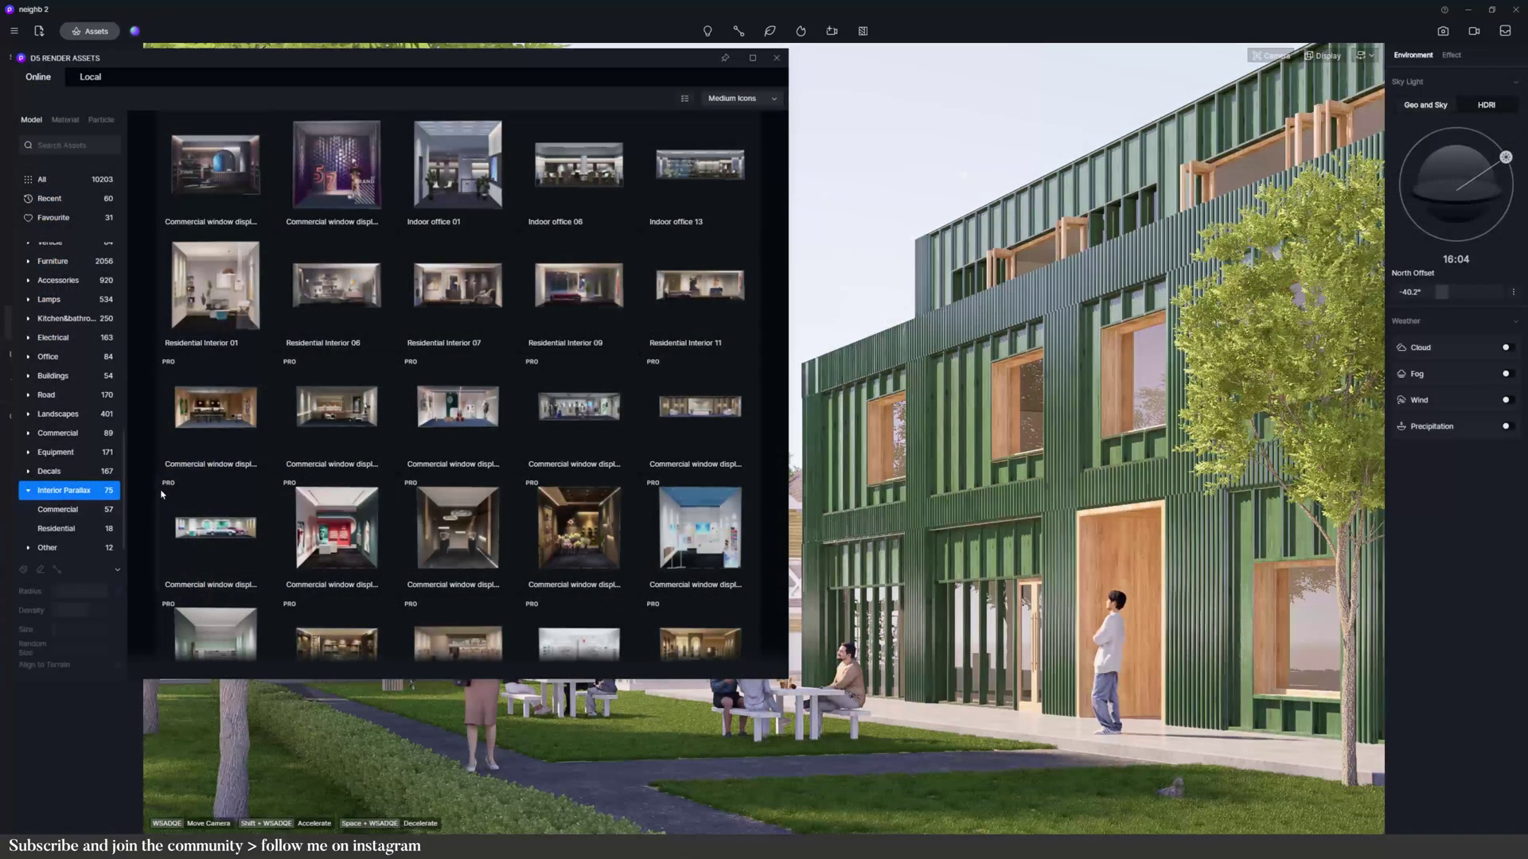
# - Place the Commercial window display 32 interior parallax at the ground-floor facade of the green building
pyautogui.scroll(-2, 167, 494)
pyautogui.scroll(1, 167, 494)
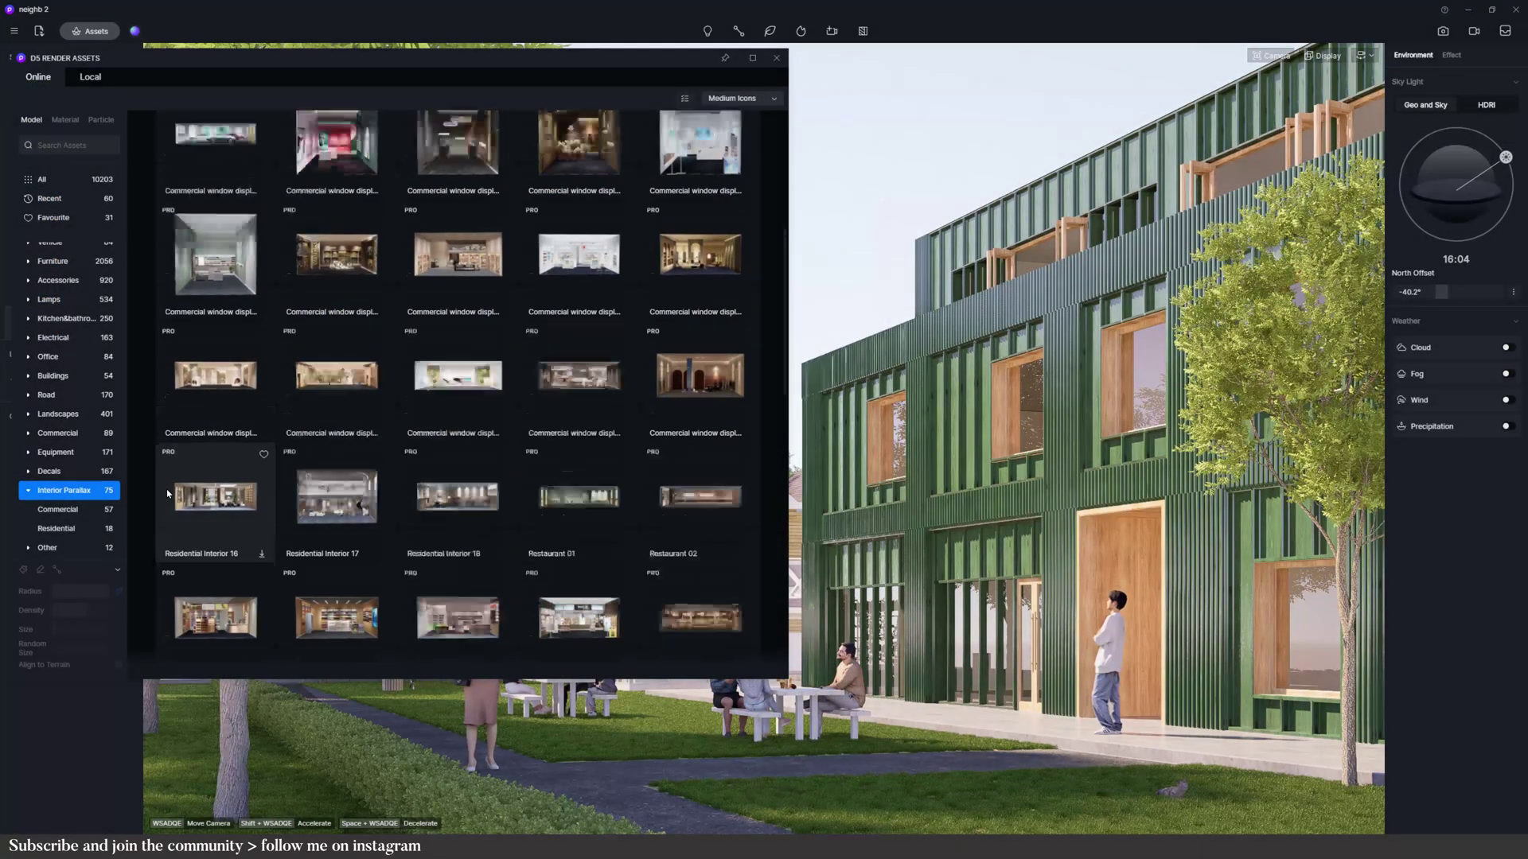
pyautogui.scroll(-2, 167, 494)
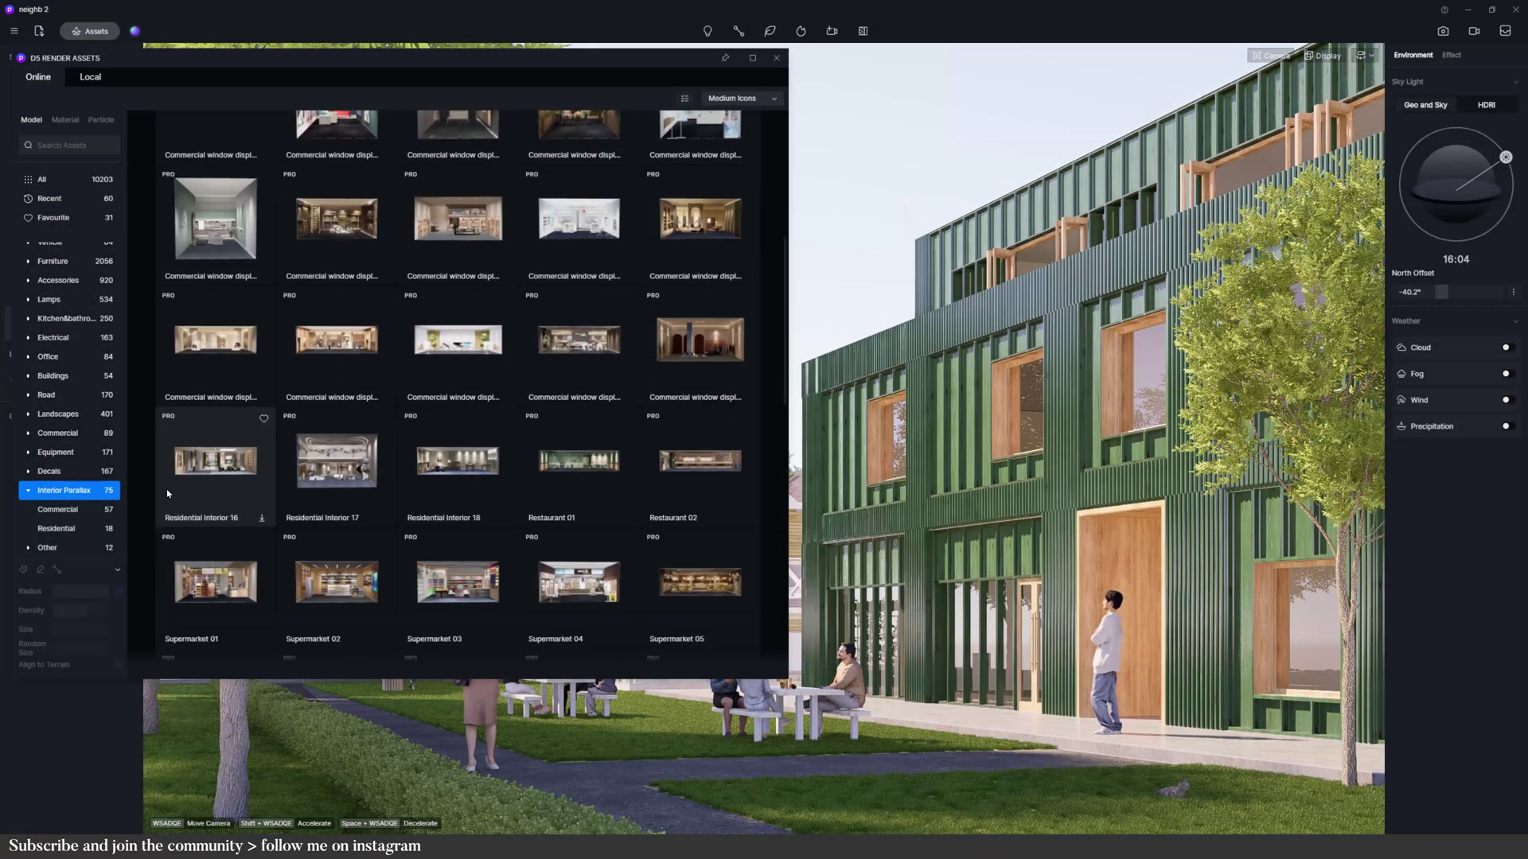
pyautogui.click(349, 367)
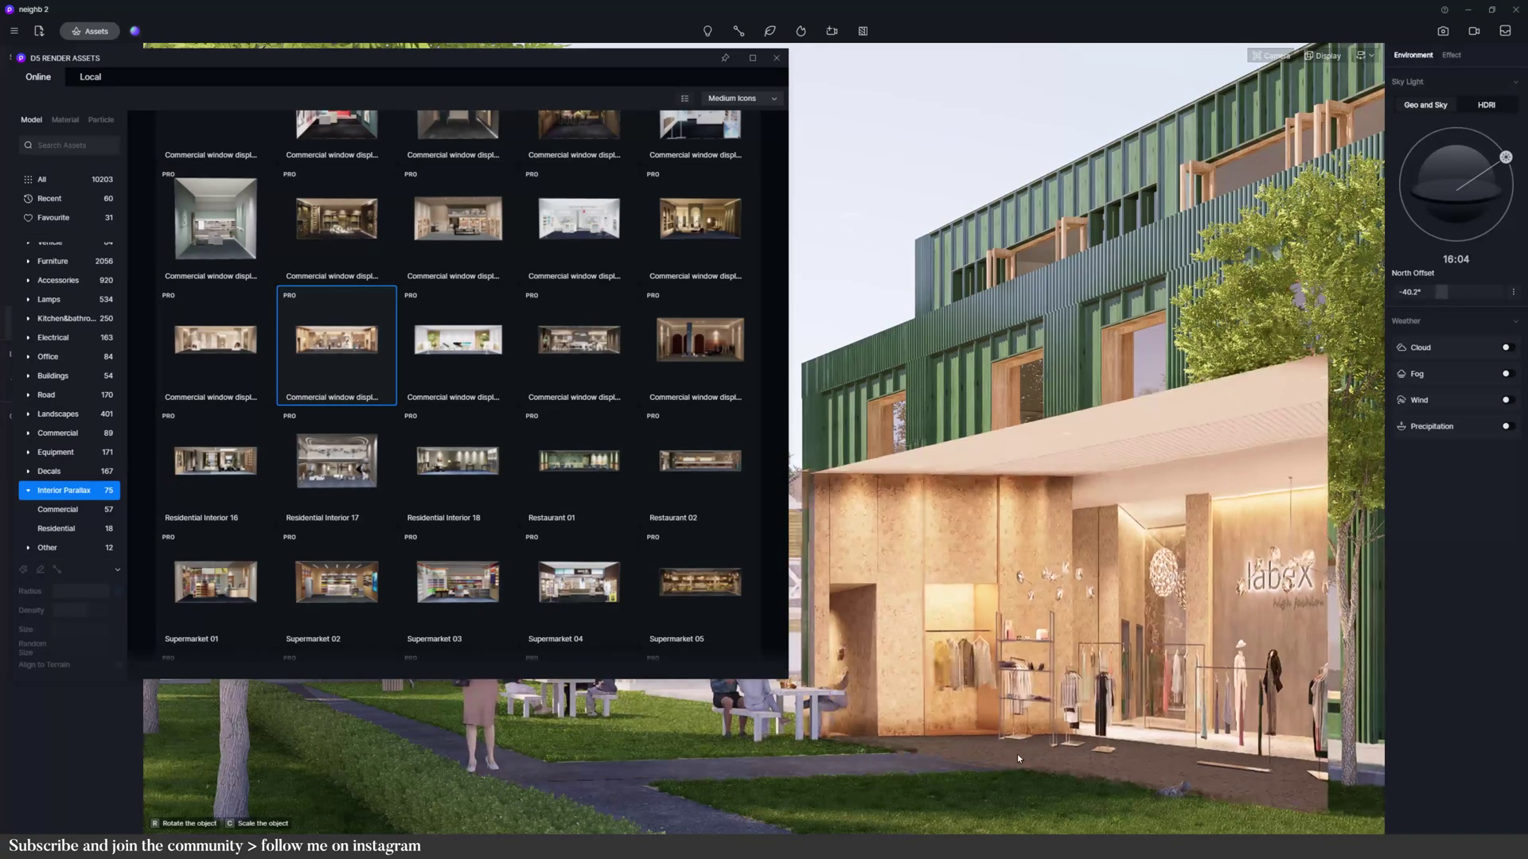
pyautogui.click(956, 709)
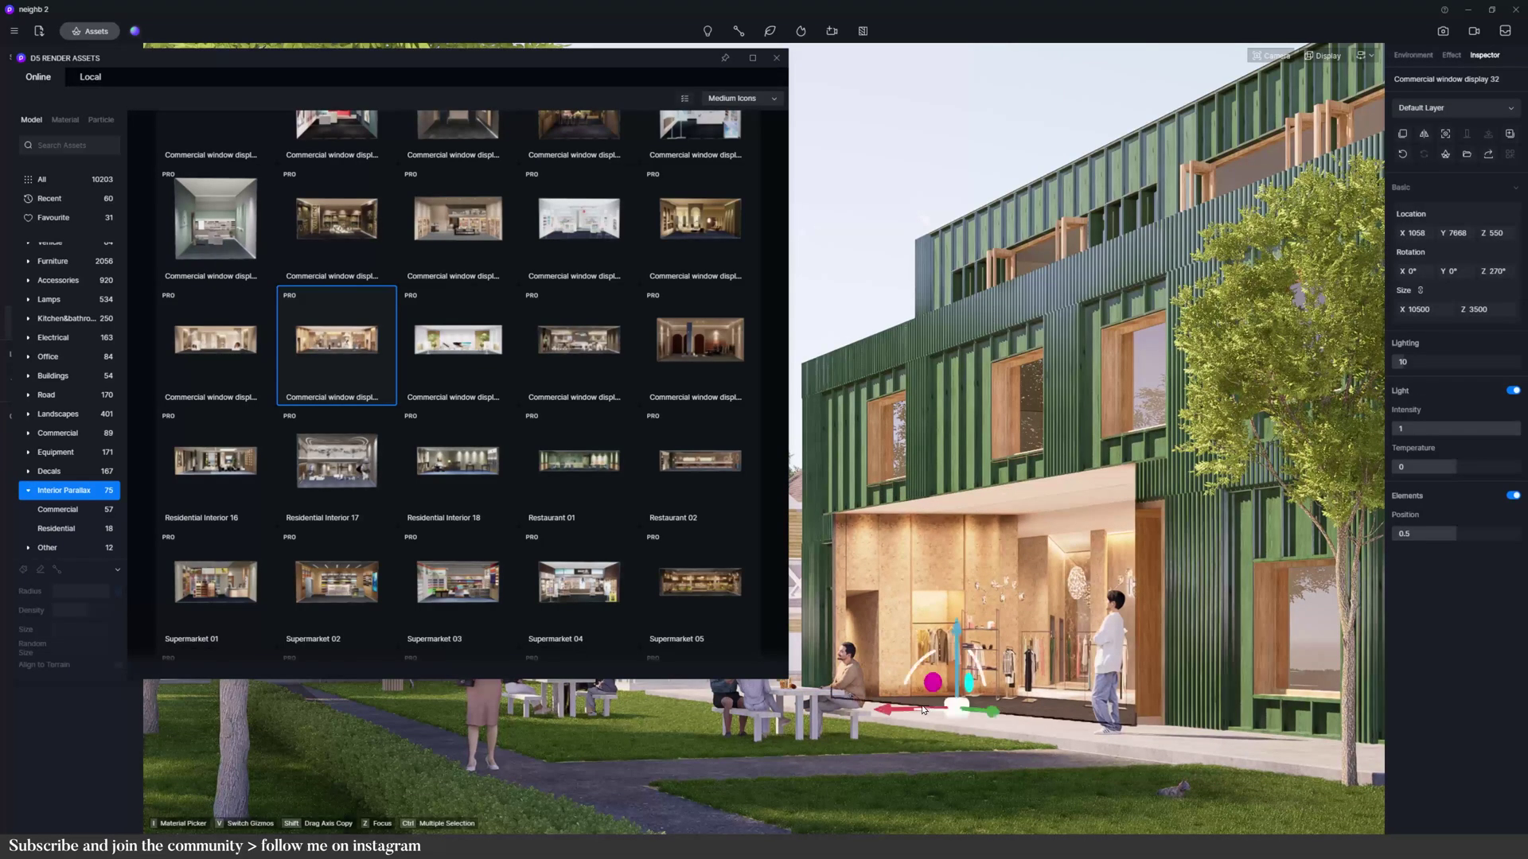
# - Adjust the position of the Commercial window display 32 parallax at the green building's ground-floor facade
pyautogui.moveTo(897, 710)
pyautogui.mouseDown()
pyautogui.moveTo(1030, 709)
pyautogui.moveTo(899, 704)
pyautogui.mouseUp()
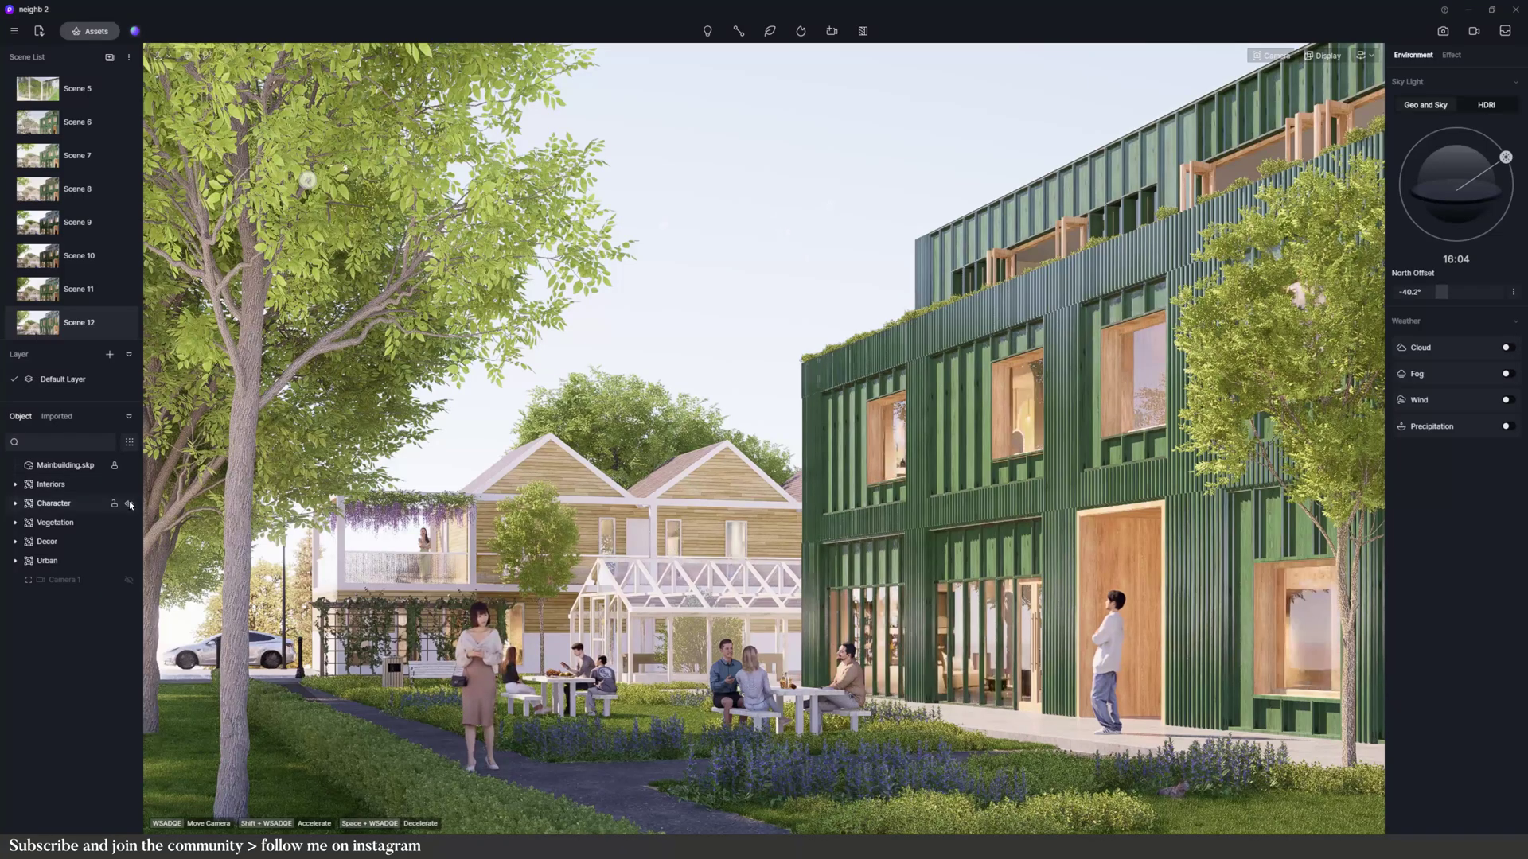
# - Toggle the visibility of the Character, Vegetation and Urban groups and select the Decor group to review the scene organisation
pyautogui.click(130, 504)
pyautogui.click(130, 504)
pyautogui.click(128, 523)
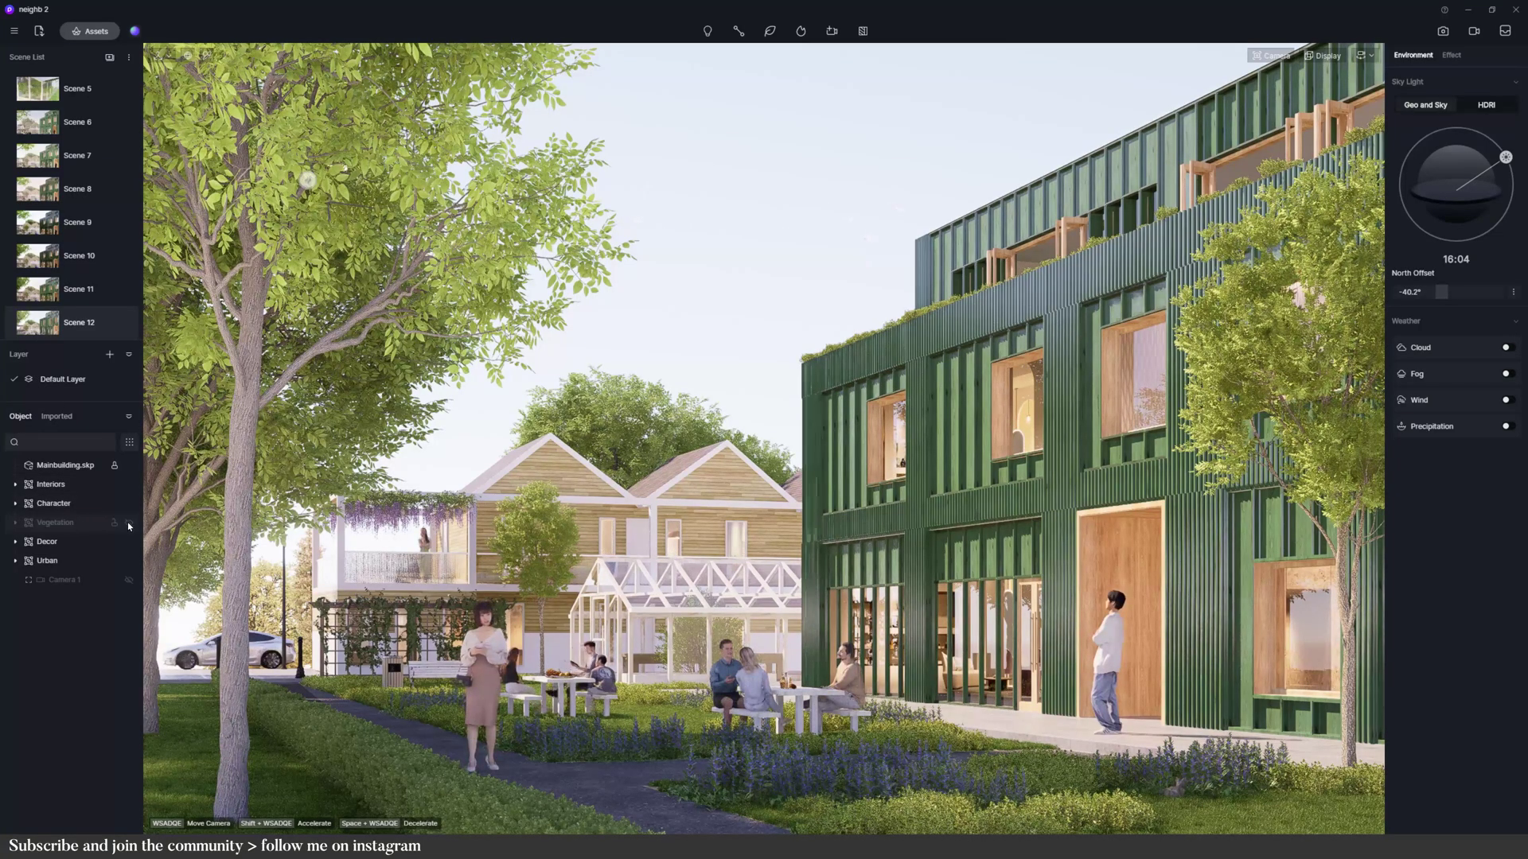
pyautogui.click(129, 523)
pyautogui.click(95, 542)
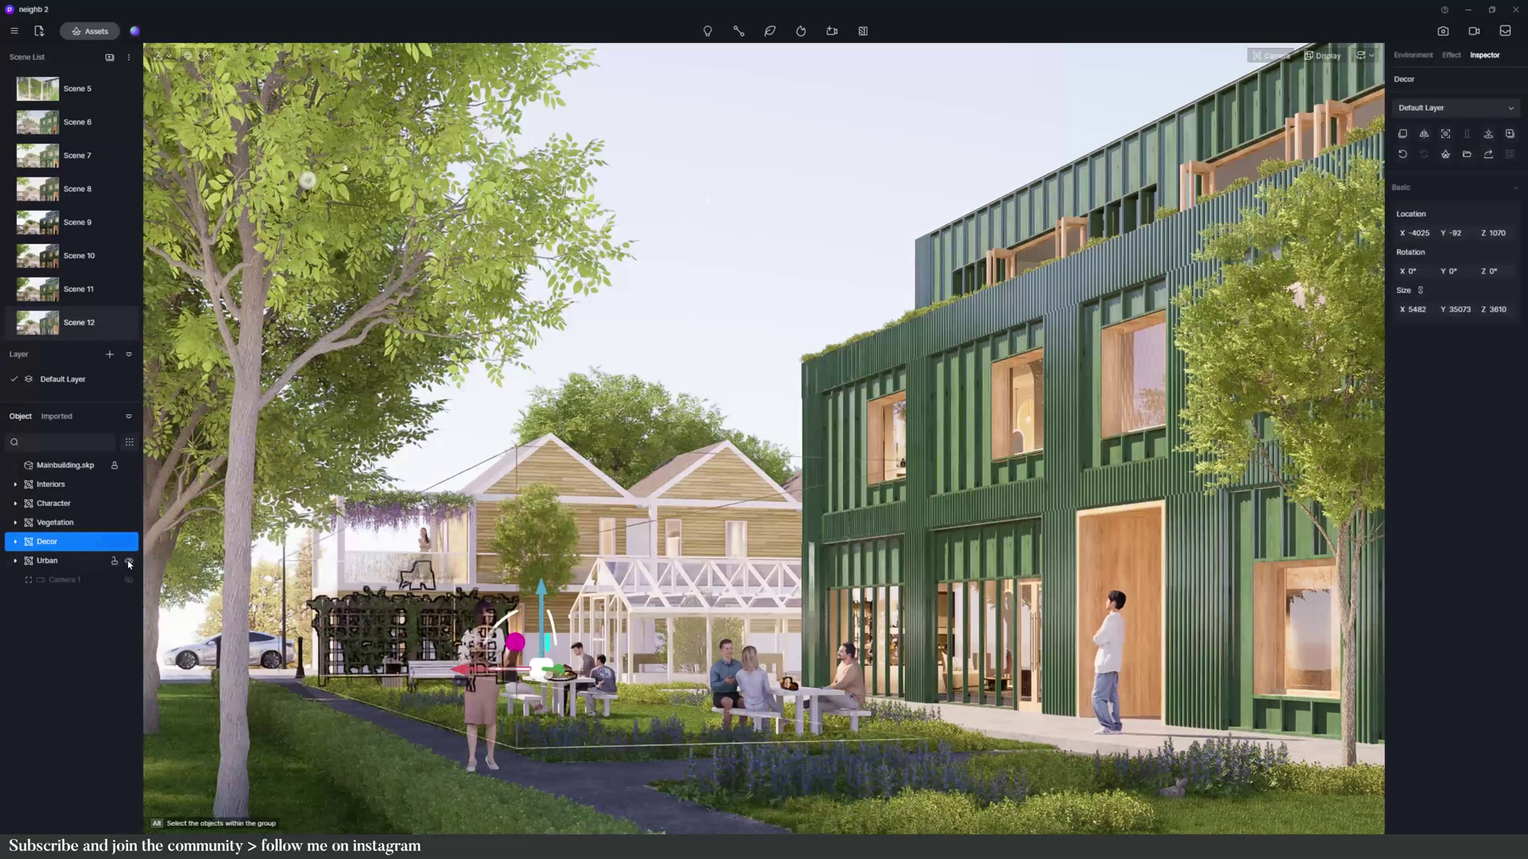
pyautogui.click(128, 562)
pyautogui.click(129, 562)
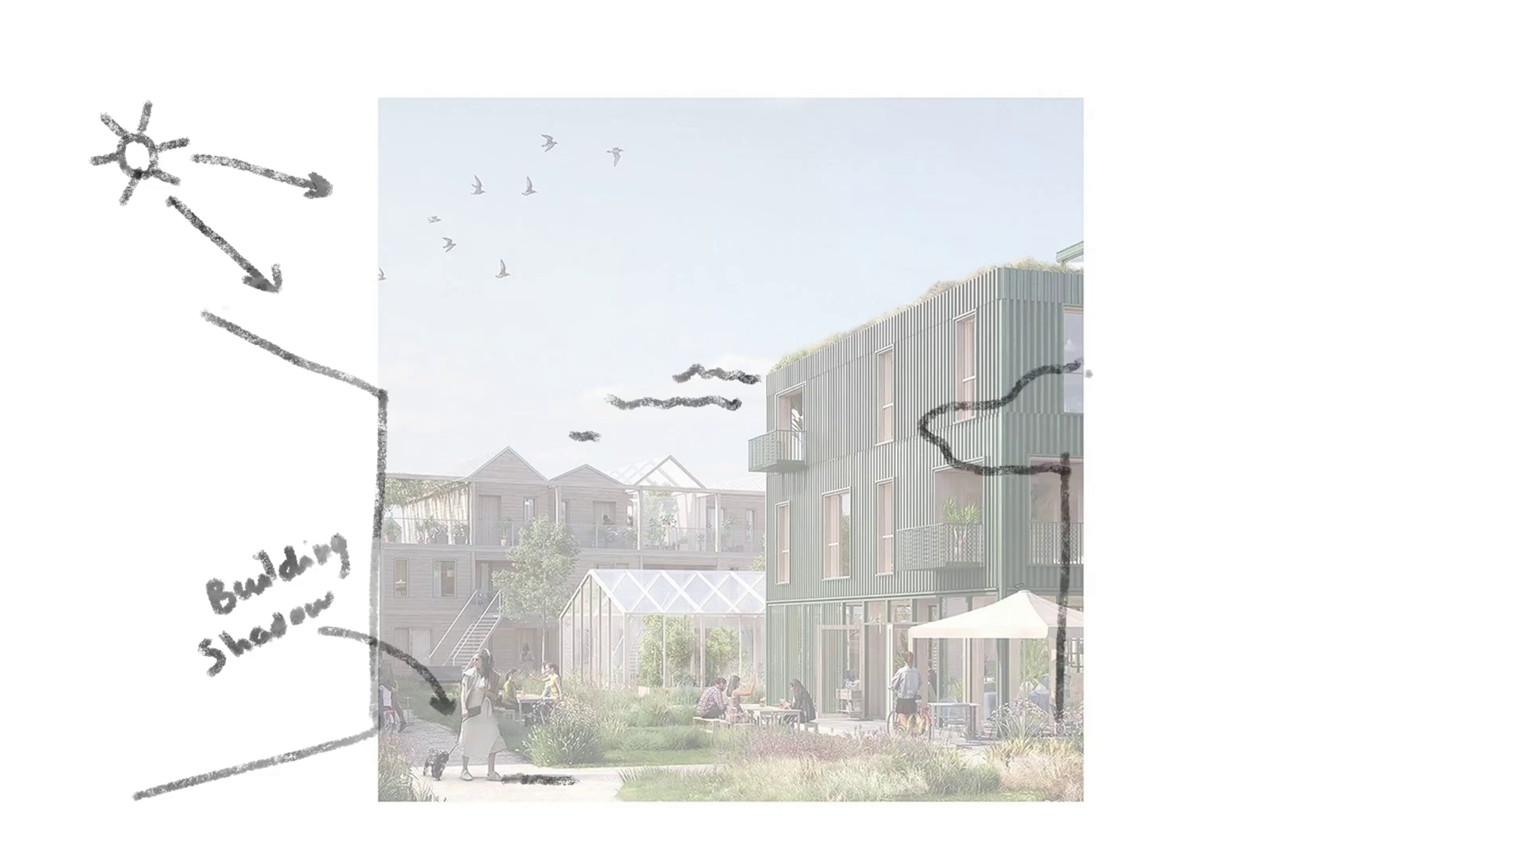
# - Sketch a tree canopy outline and trunk along the left side of the reference image
pyautogui.moveTo(399, 213); pyautogui.dragTo(456, 407)
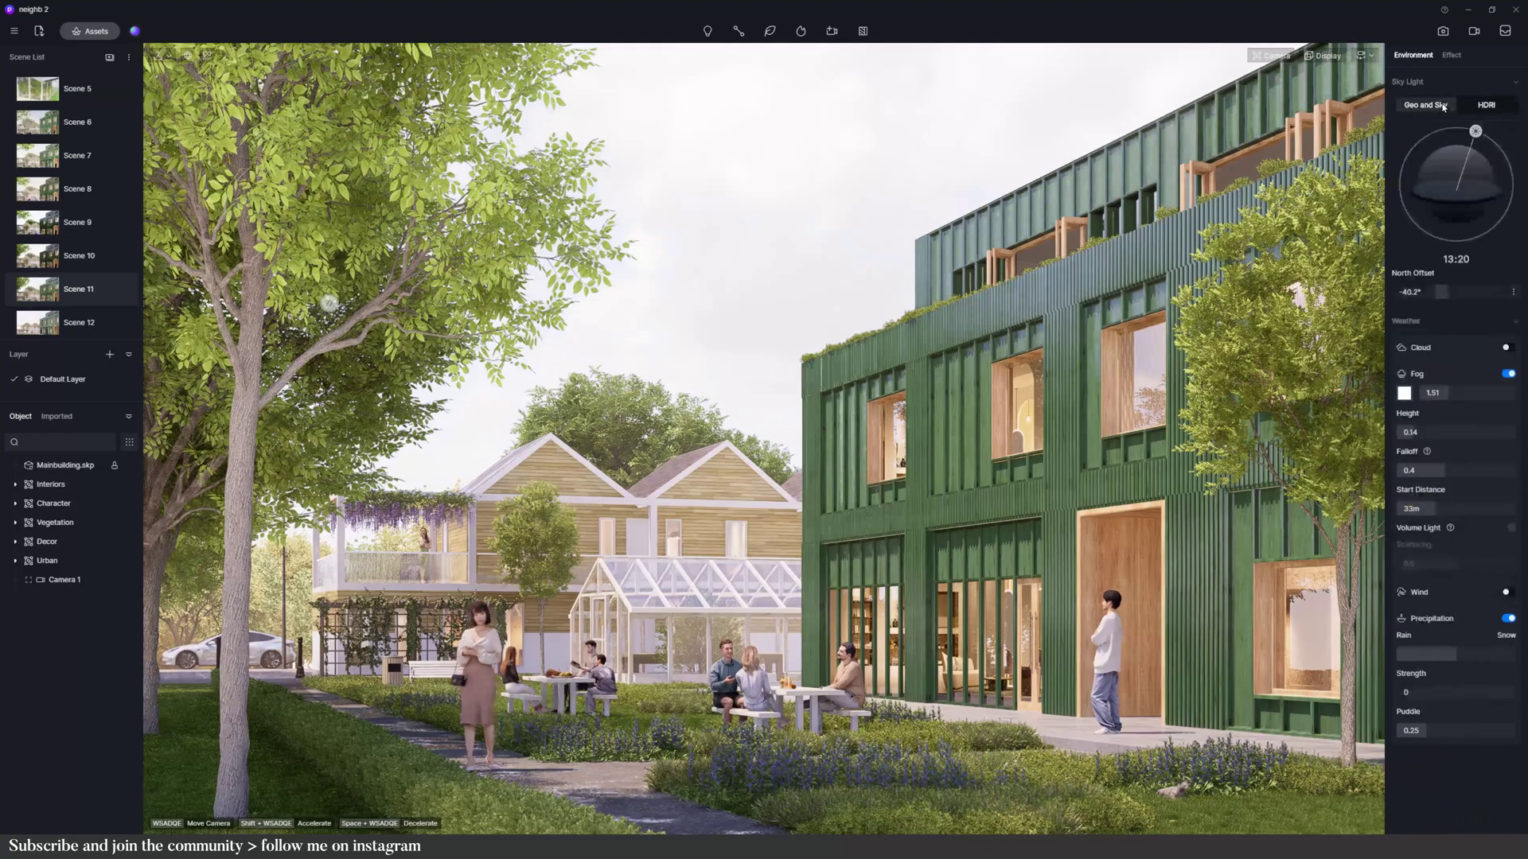
# - Set the sun's time of day to 15:08 and enable clouds with an amount of 0.6
pyautogui.moveTo(1502, 163); pyautogui.dragTo(1498, 147)
pyautogui.click(1507, 347)
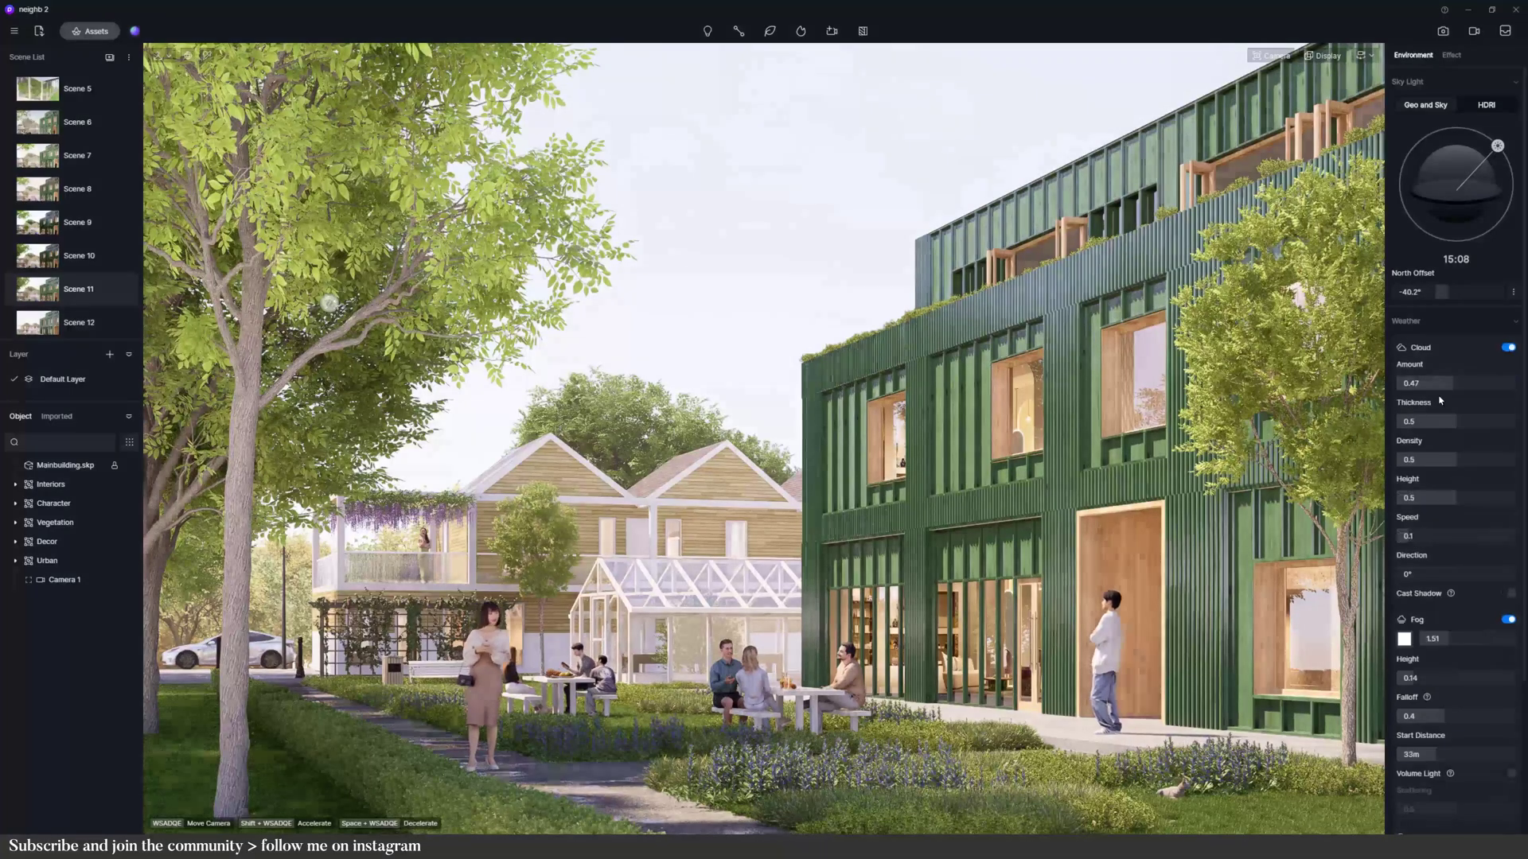
pyautogui.moveTo(1452, 385); pyautogui.dragTo(1468, 390)
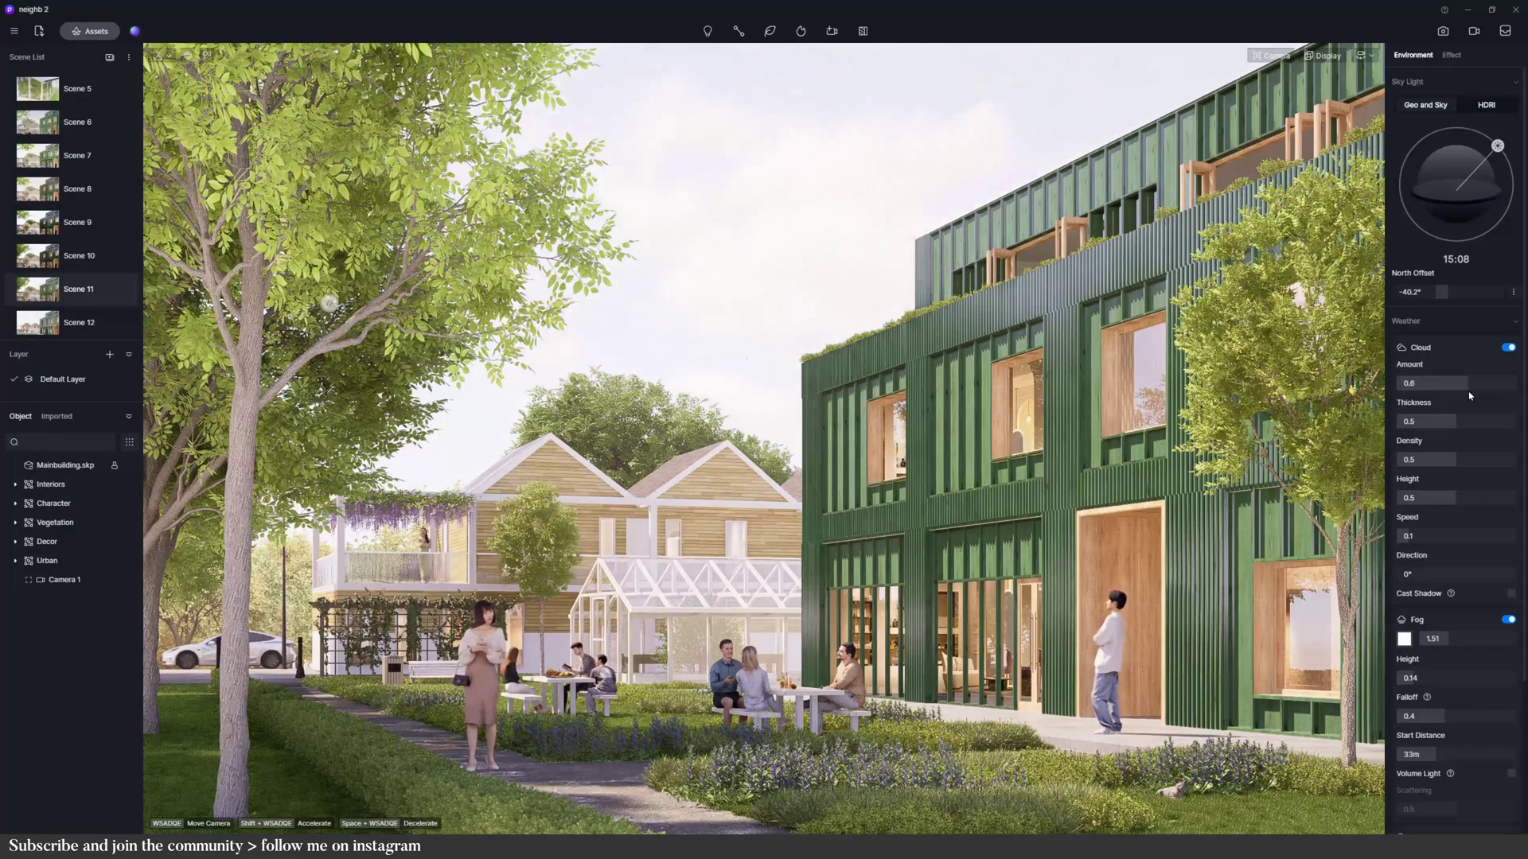
# - Set the cloud thickness to 0.49, density to 0.64, height to 0.66 and speed to 0, and test Cast Shadow
pyautogui.click(1427, 422)
pyautogui.click(1444, 421)
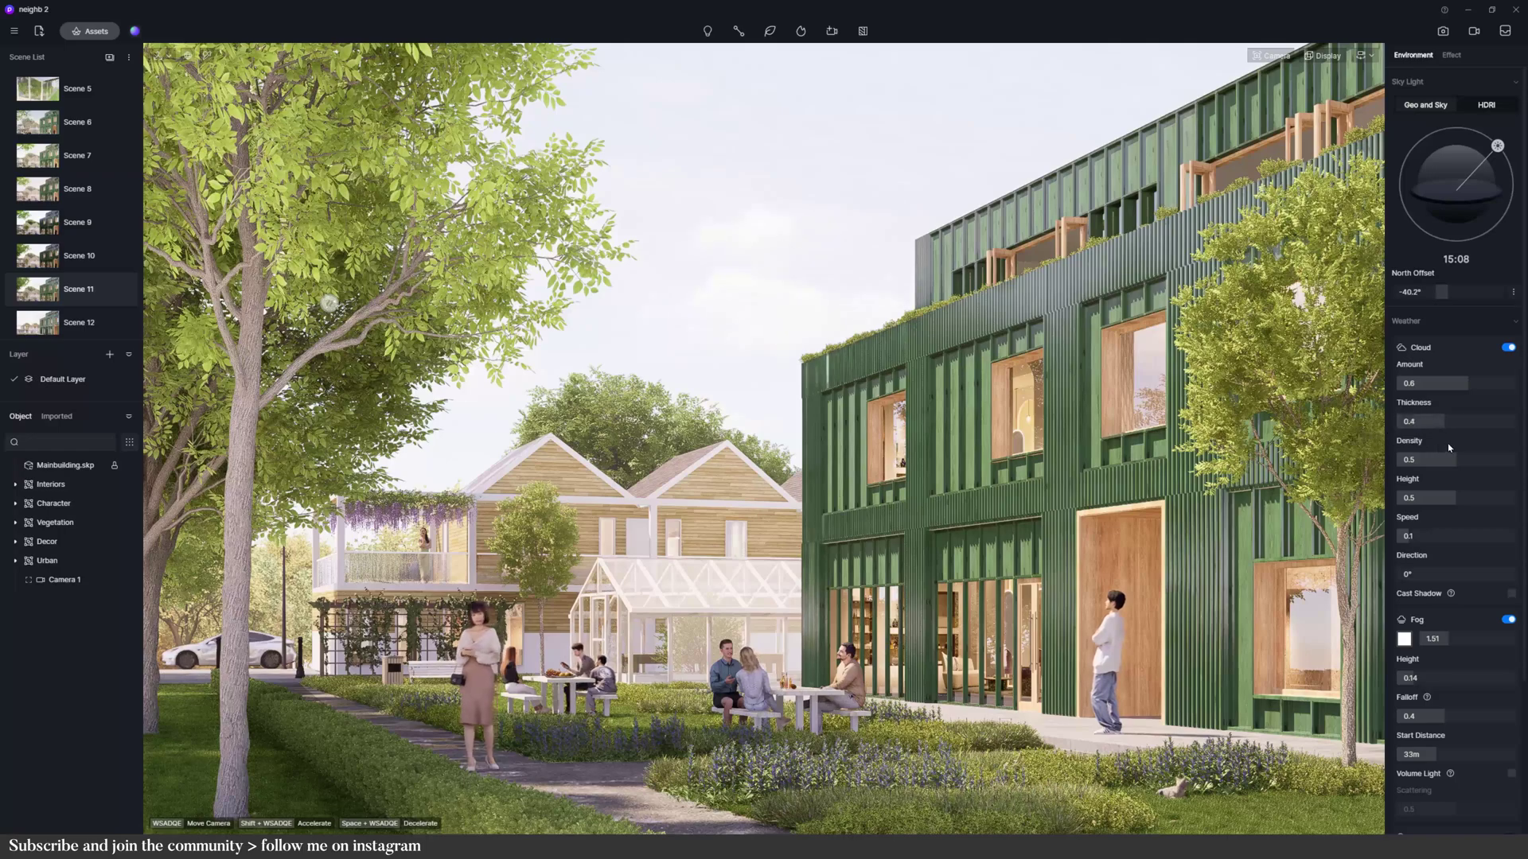
pyautogui.moveTo(1449, 460)
pyautogui.mouseDown()
pyautogui.moveTo(1381, 460)
pyautogui.moveTo(1471, 460)
pyautogui.mouseUp()
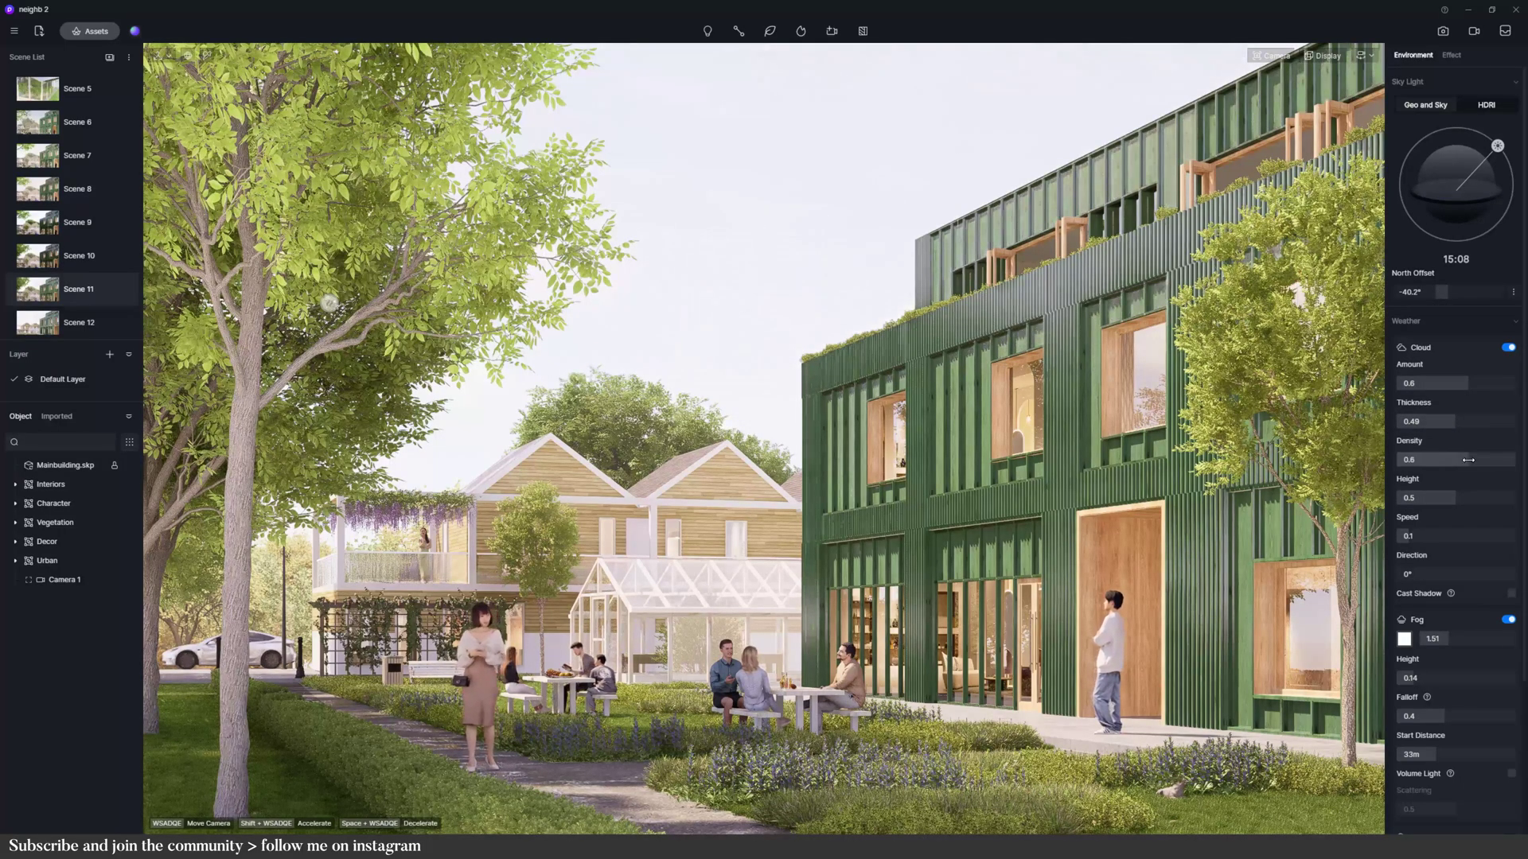
pyautogui.click(1473, 498)
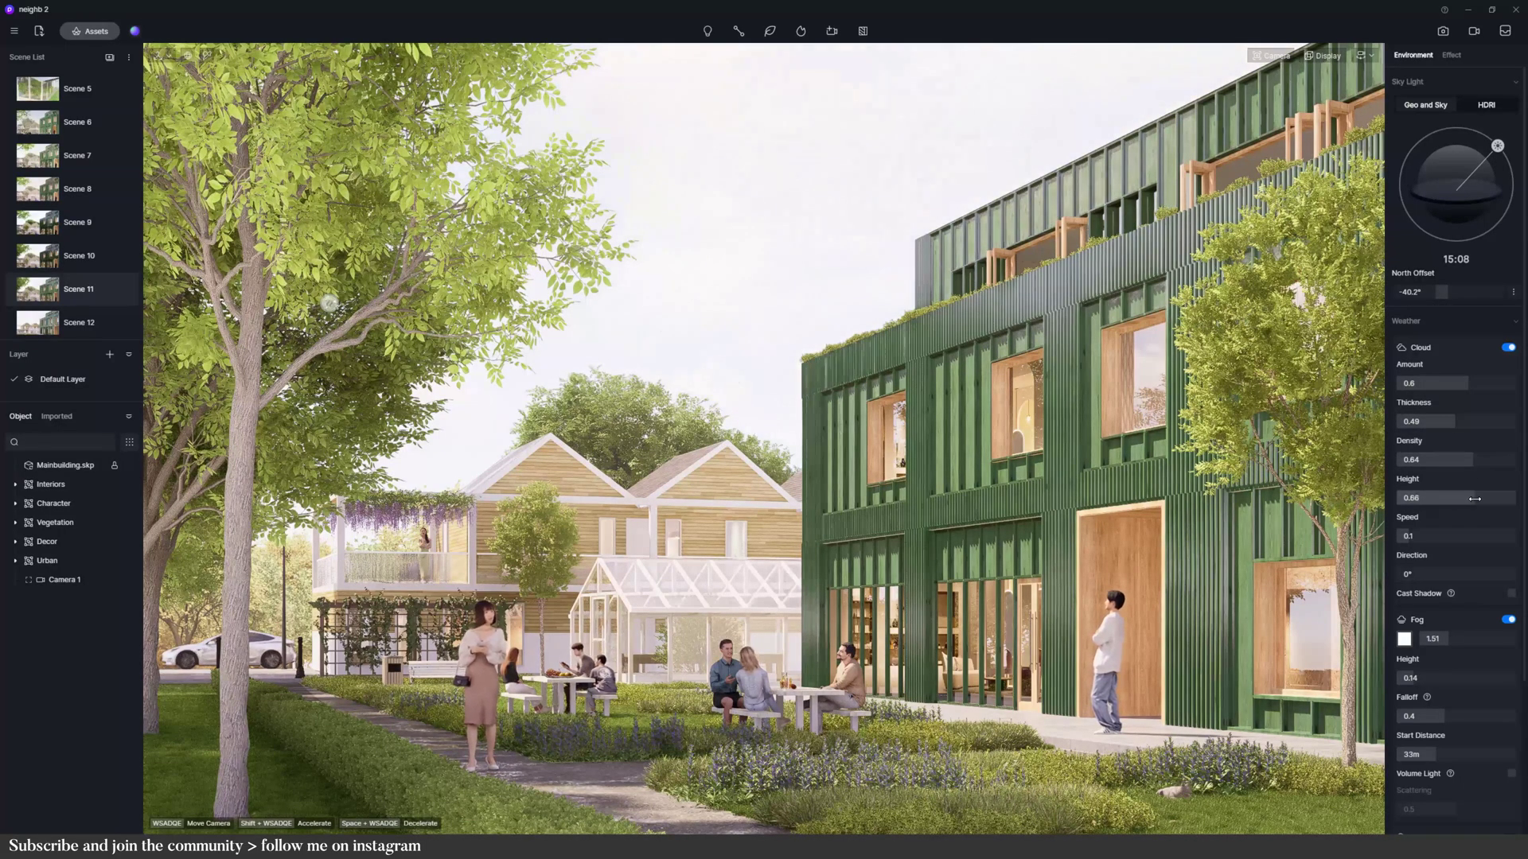
pyautogui.moveTo(1429, 539); pyautogui.dragTo(1398, 539)
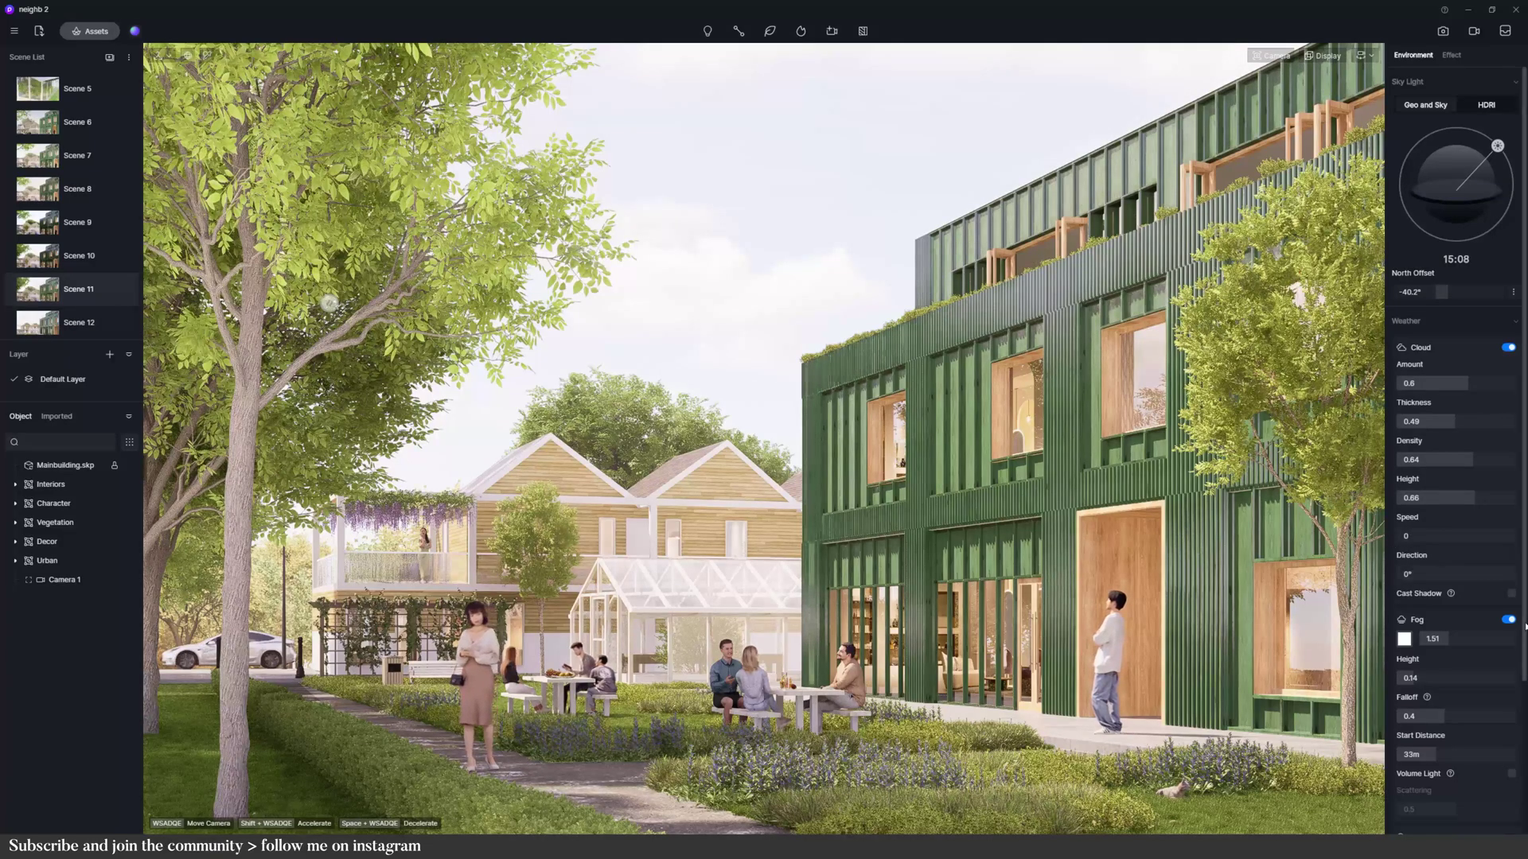
pyautogui.click(1511, 593)
pyautogui.click(1512, 595)
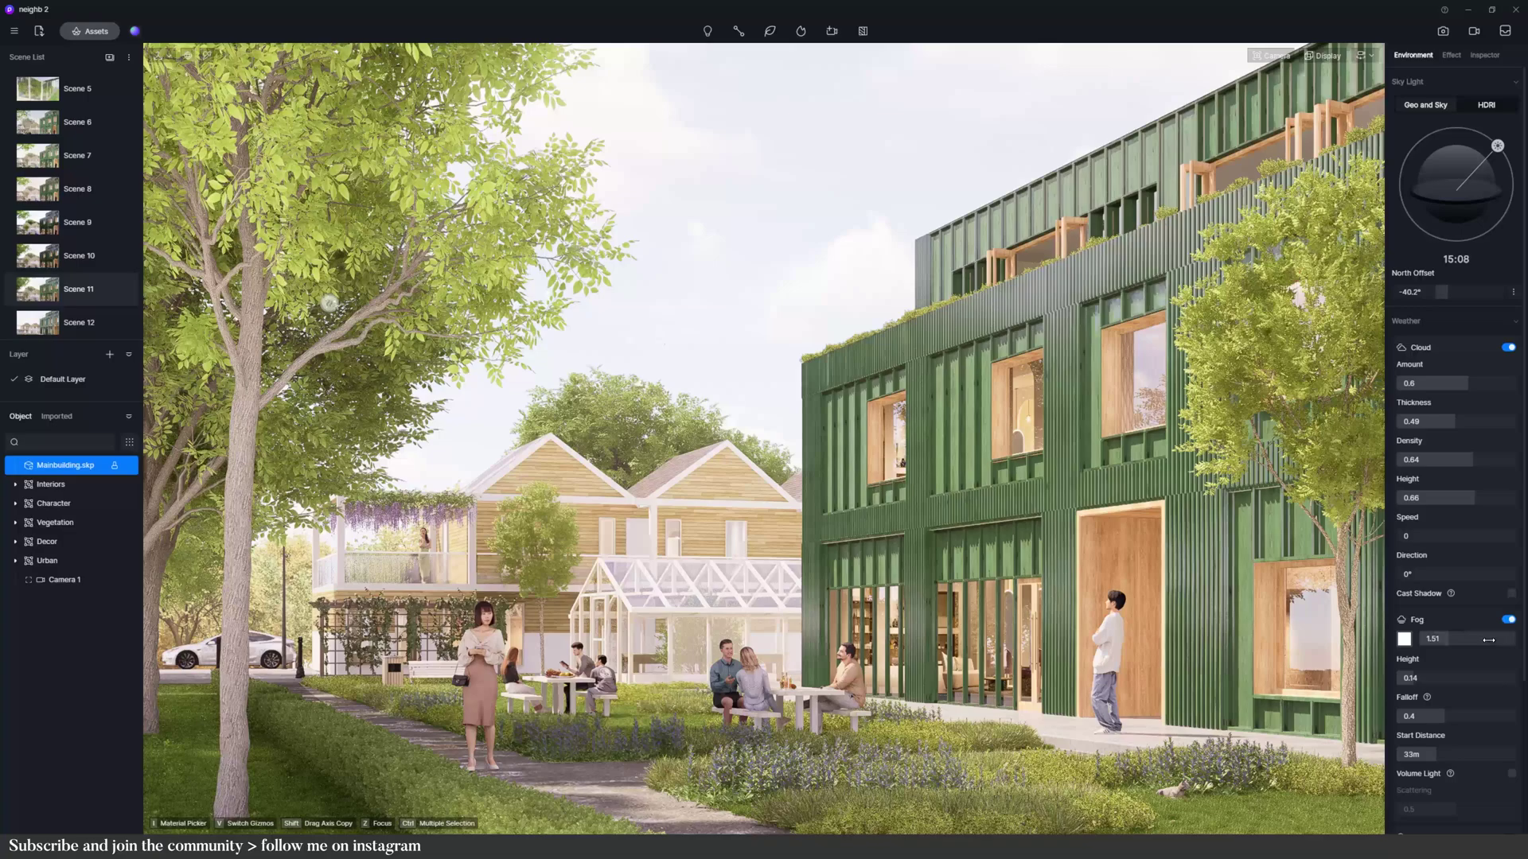
# - Try a faint fog with an intensity of 0.1, a height of 0.2 and a start distance of 0 m
pyautogui.rightClick(1464, 639)
pyautogui.rightClick(1461, 677)
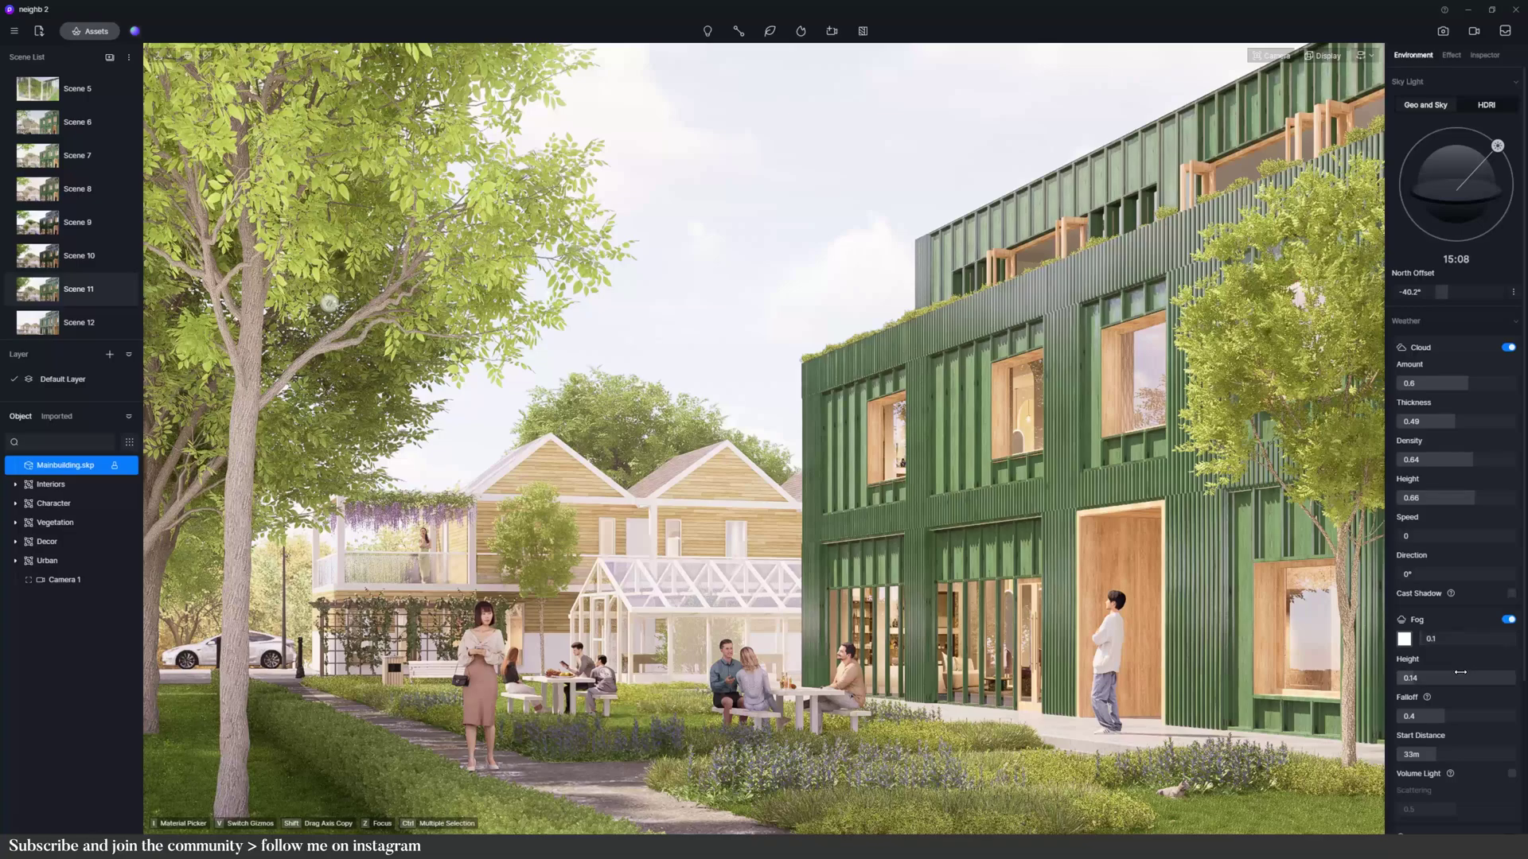
pyautogui.rightClick(1424, 757)
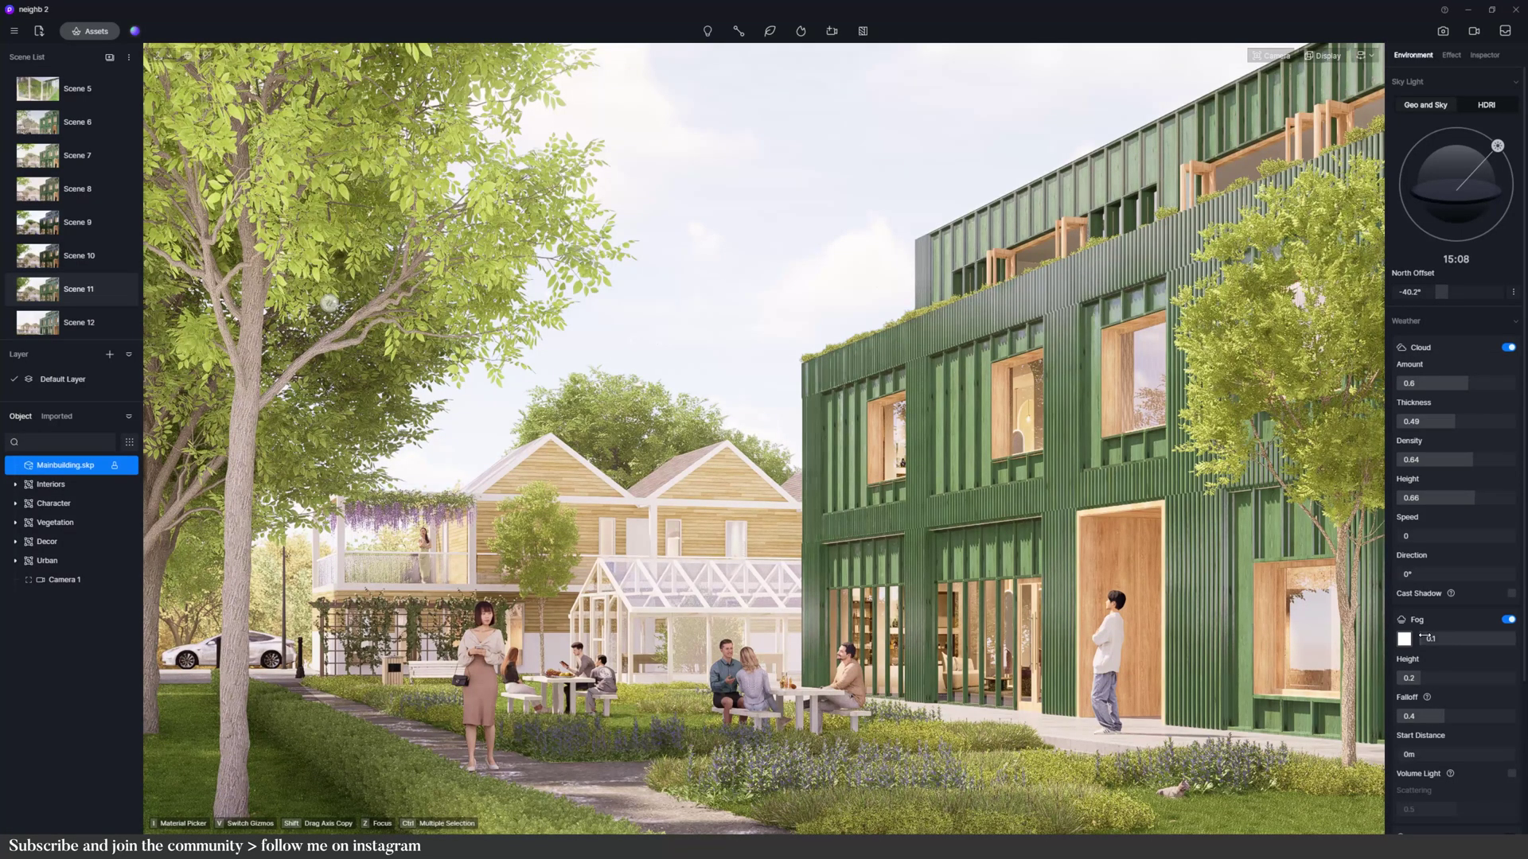
# - Try a dense fog with intensity 5, height 1, falloff 1 and a start distance of 27 m
pyautogui.moveTo(1445, 644); pyautogui.dragTo(1480, 642)
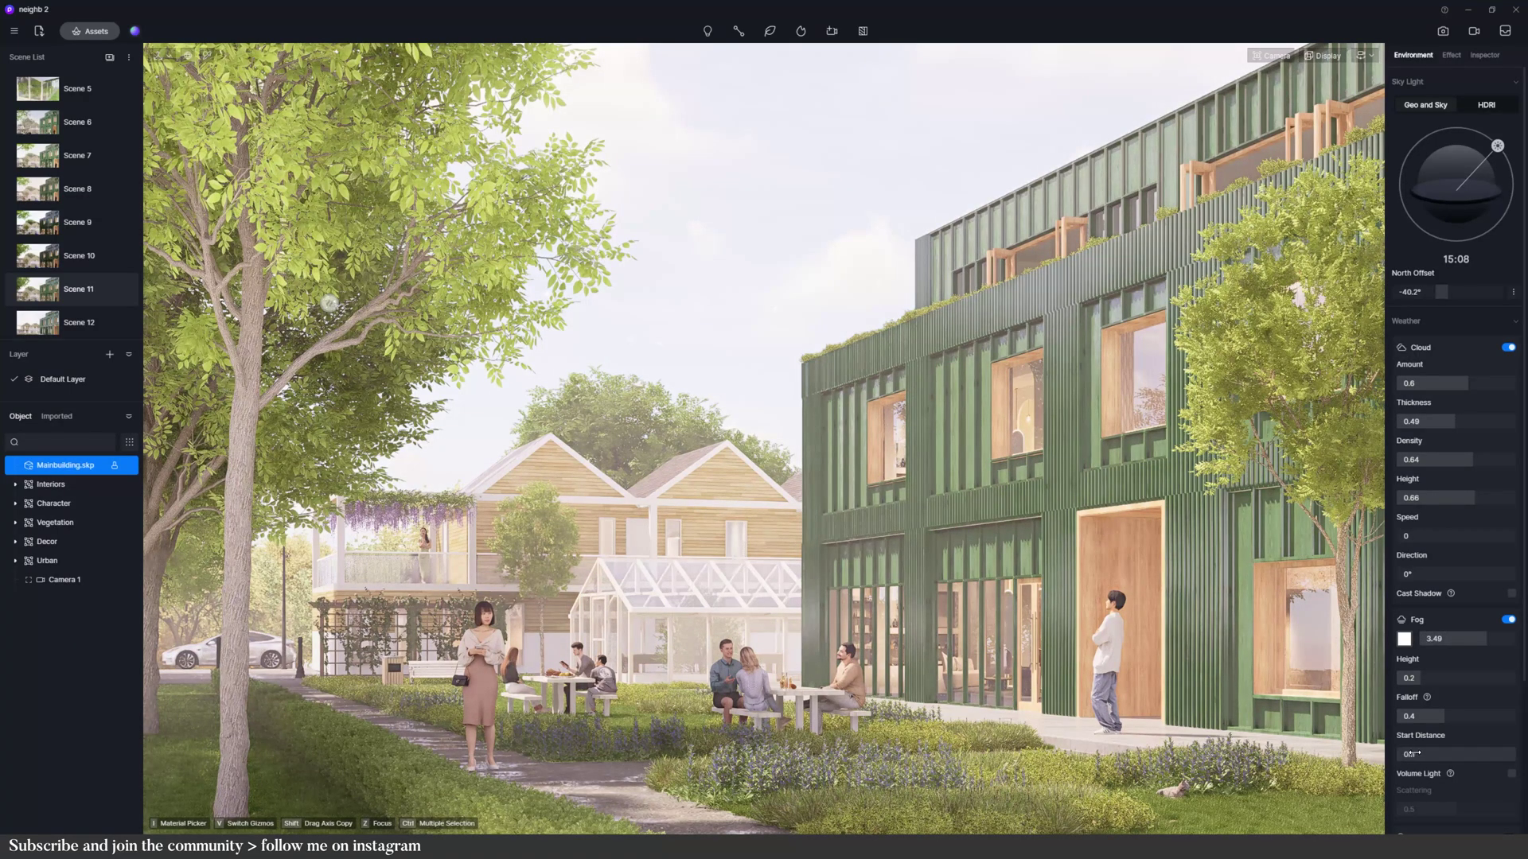
pyautogui.moveTo(1420, 753); pyautogui.dragTo(1428, 753)
pyautogui.moveTo(1484, 639); pyautogui.dragTo(1518, 647)
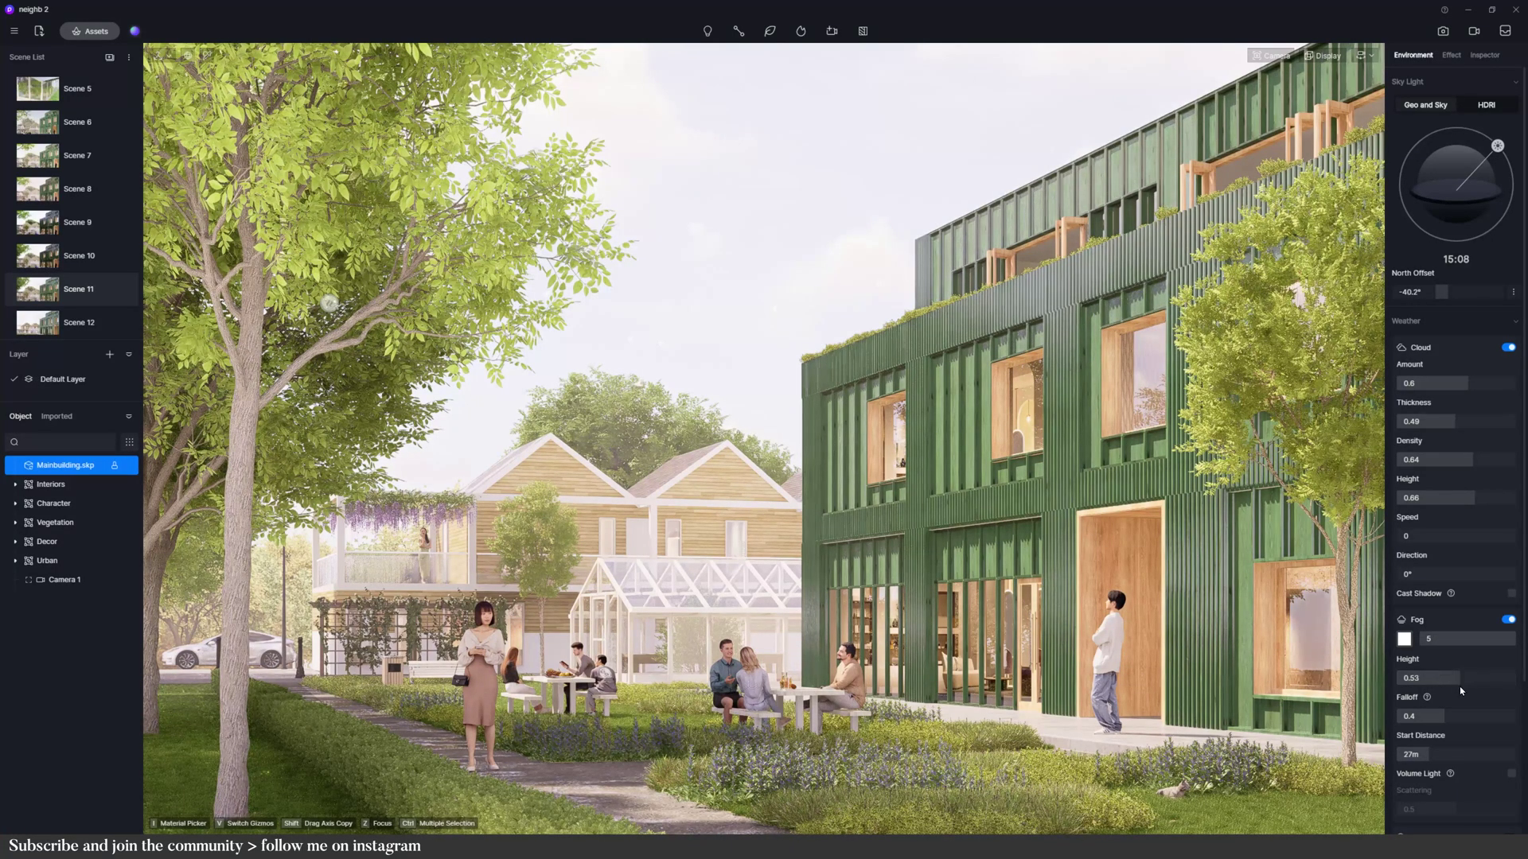
pyautogui.moveTo(1460, 686); pyautogui.dragTo(1520, 686)
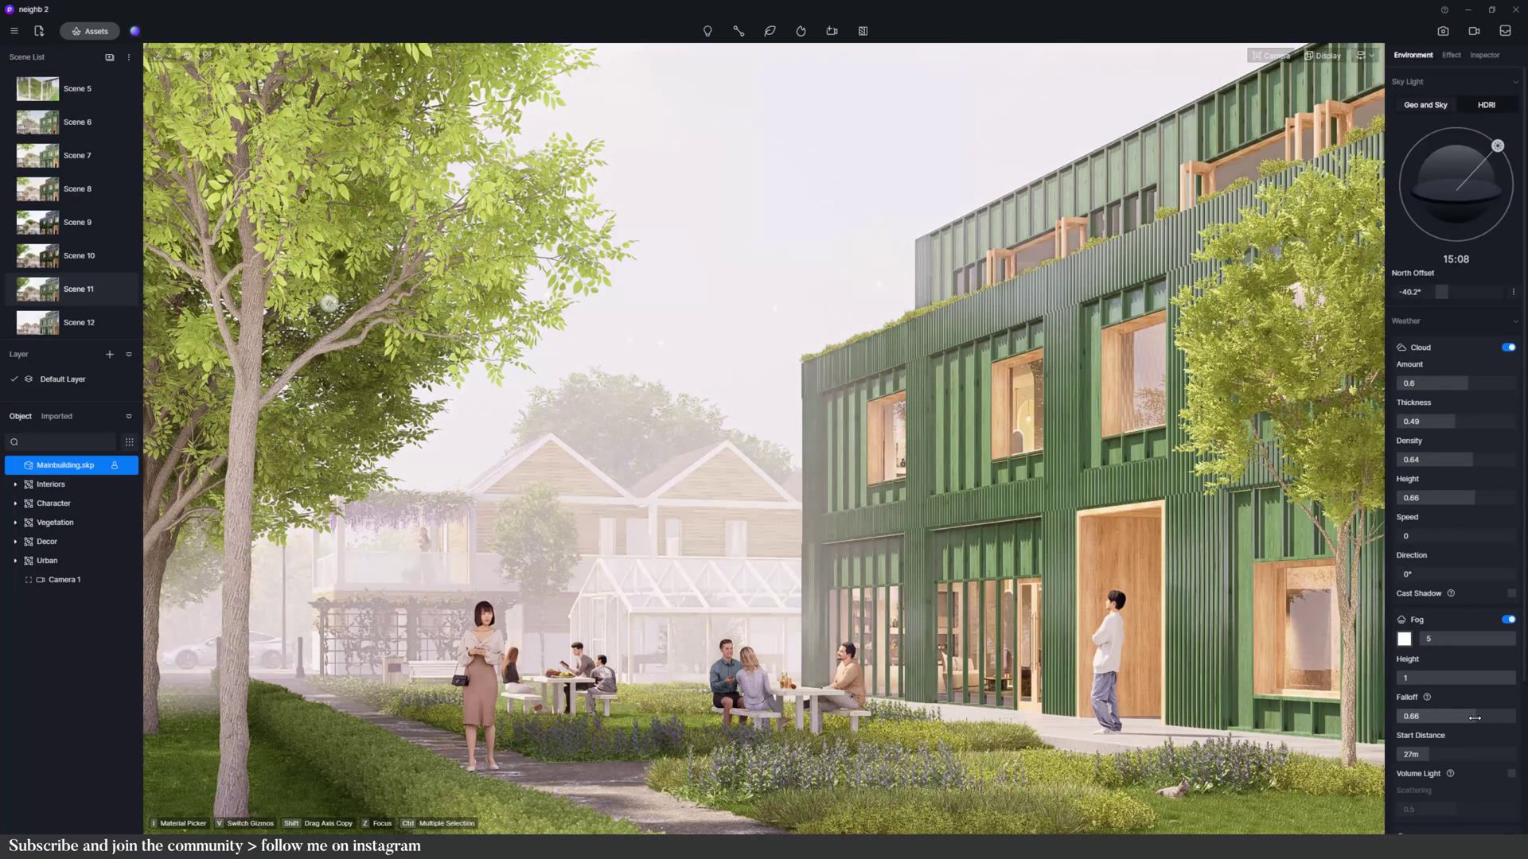
pyautogui.moveTo(1509, 716); pyautogui.dragTo(1522, 722)
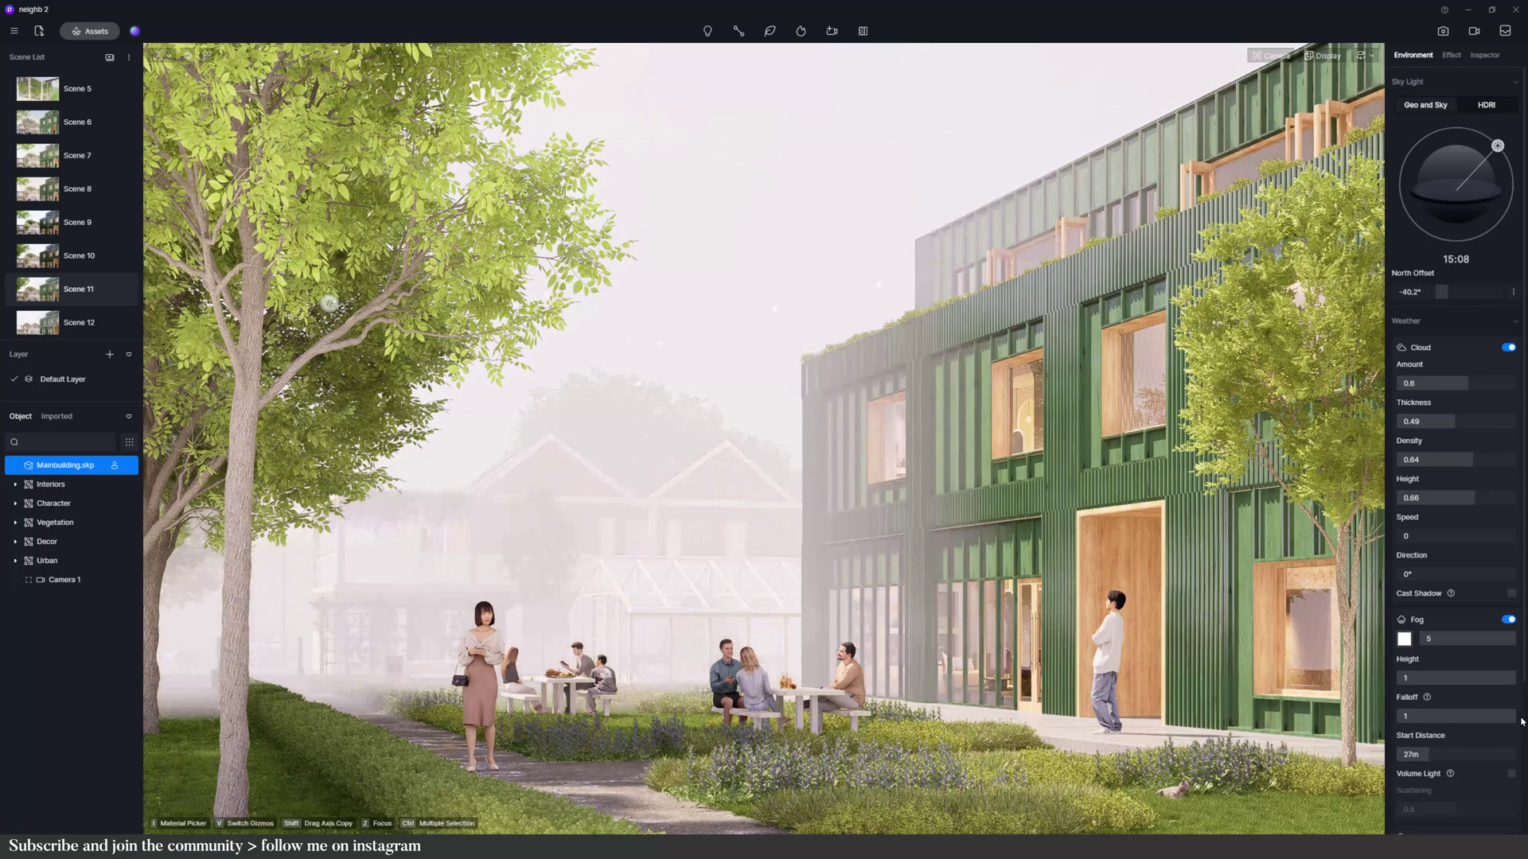
# - Set the fog's start distance to 35 m, intensity to 0.77, height to 0.87 and falloff to 0.85
pyautogui.click(1424, 762)
pyautogui.click(1450, 754)
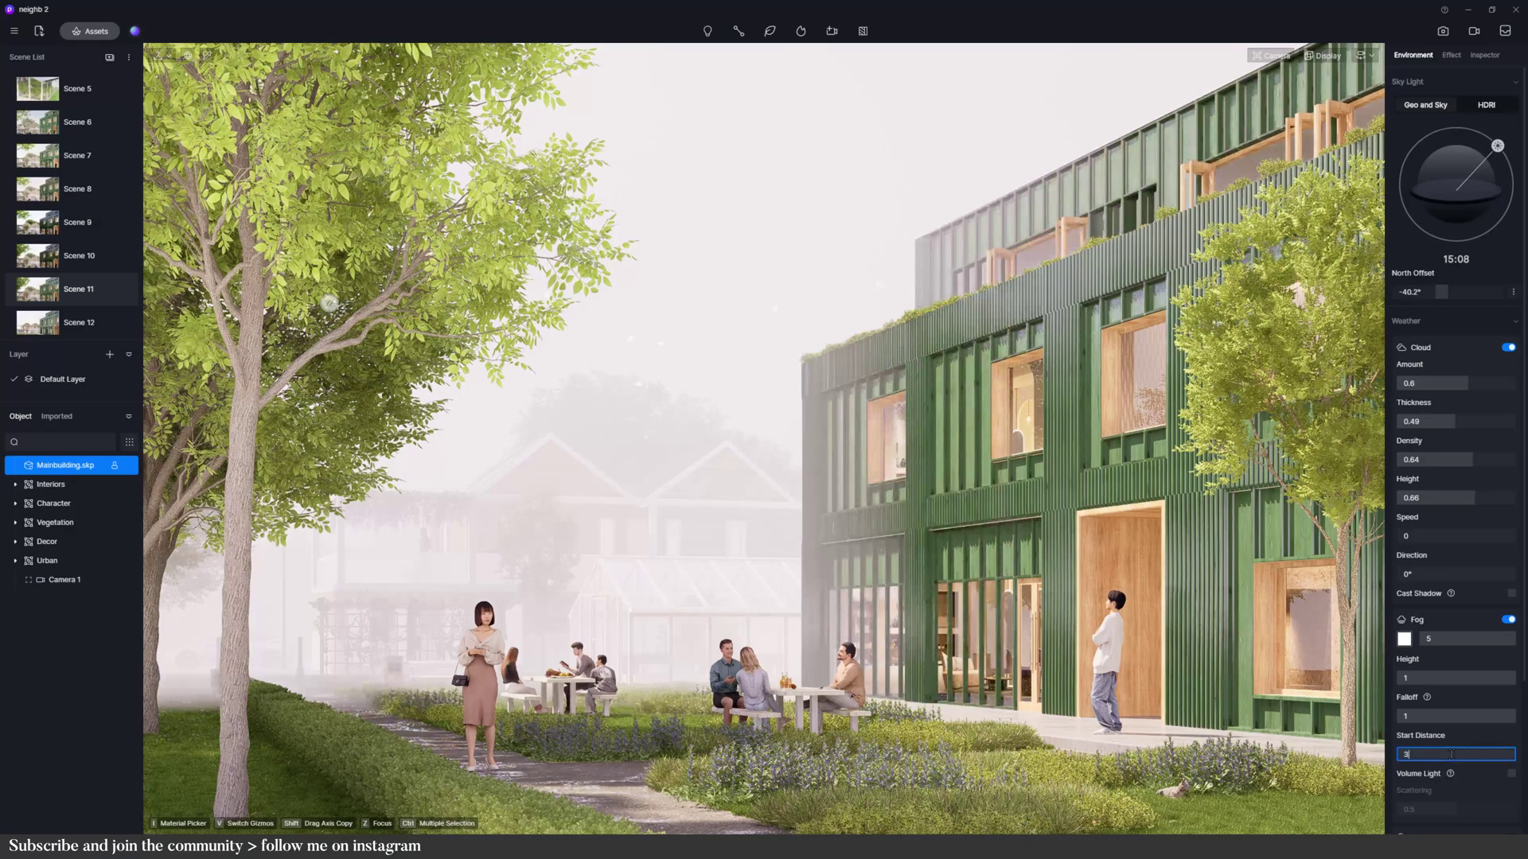
pyautogui.write('3')
pyautogui.write('5')
pyautogui.press('Return')
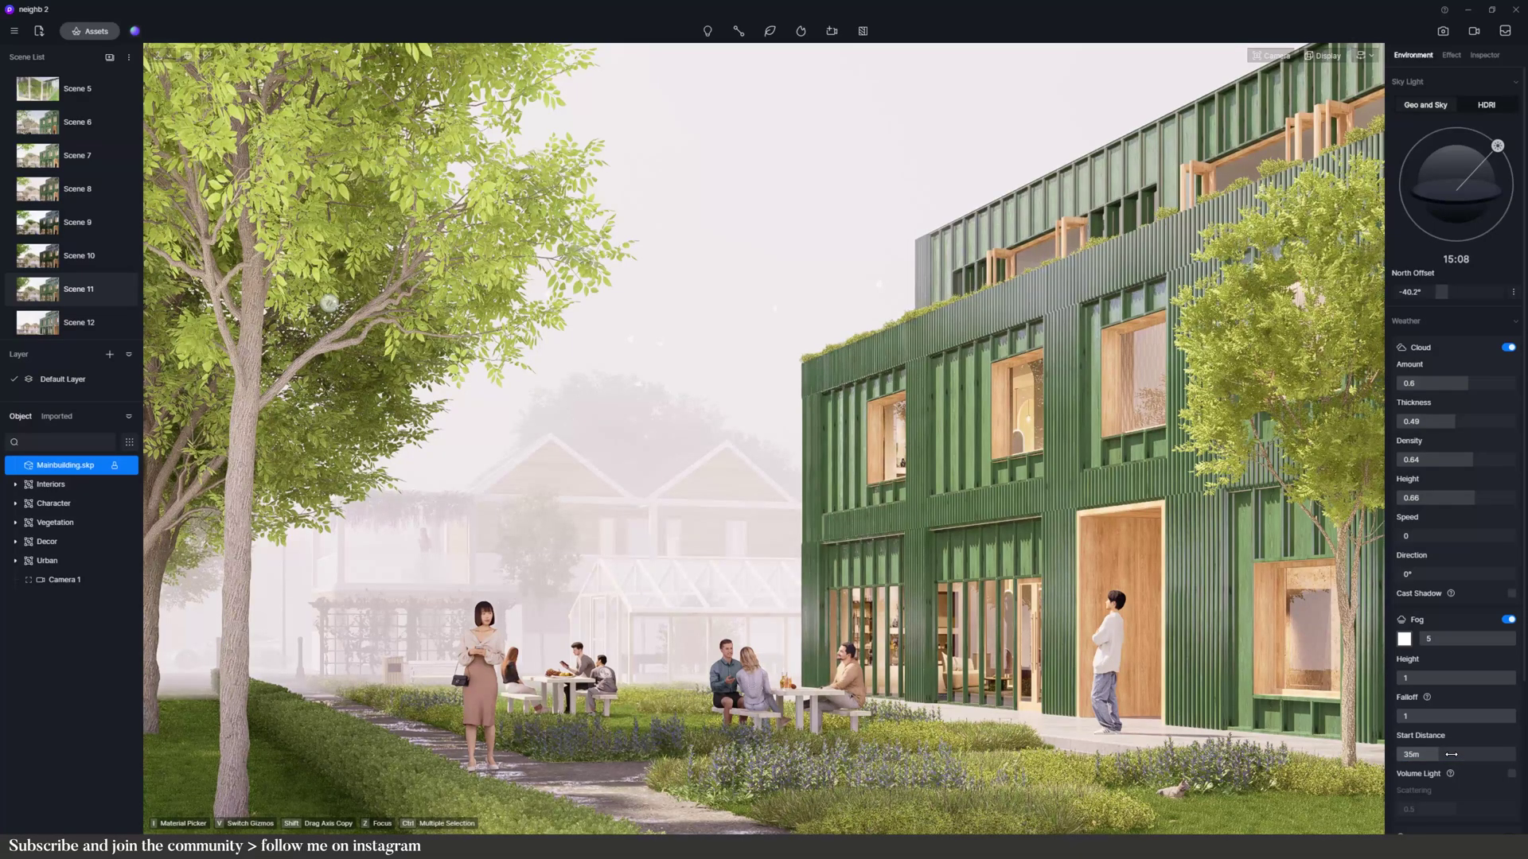
pyautogui.moveTo(1446, 641); pyautogui.dragTo(1433, 641)
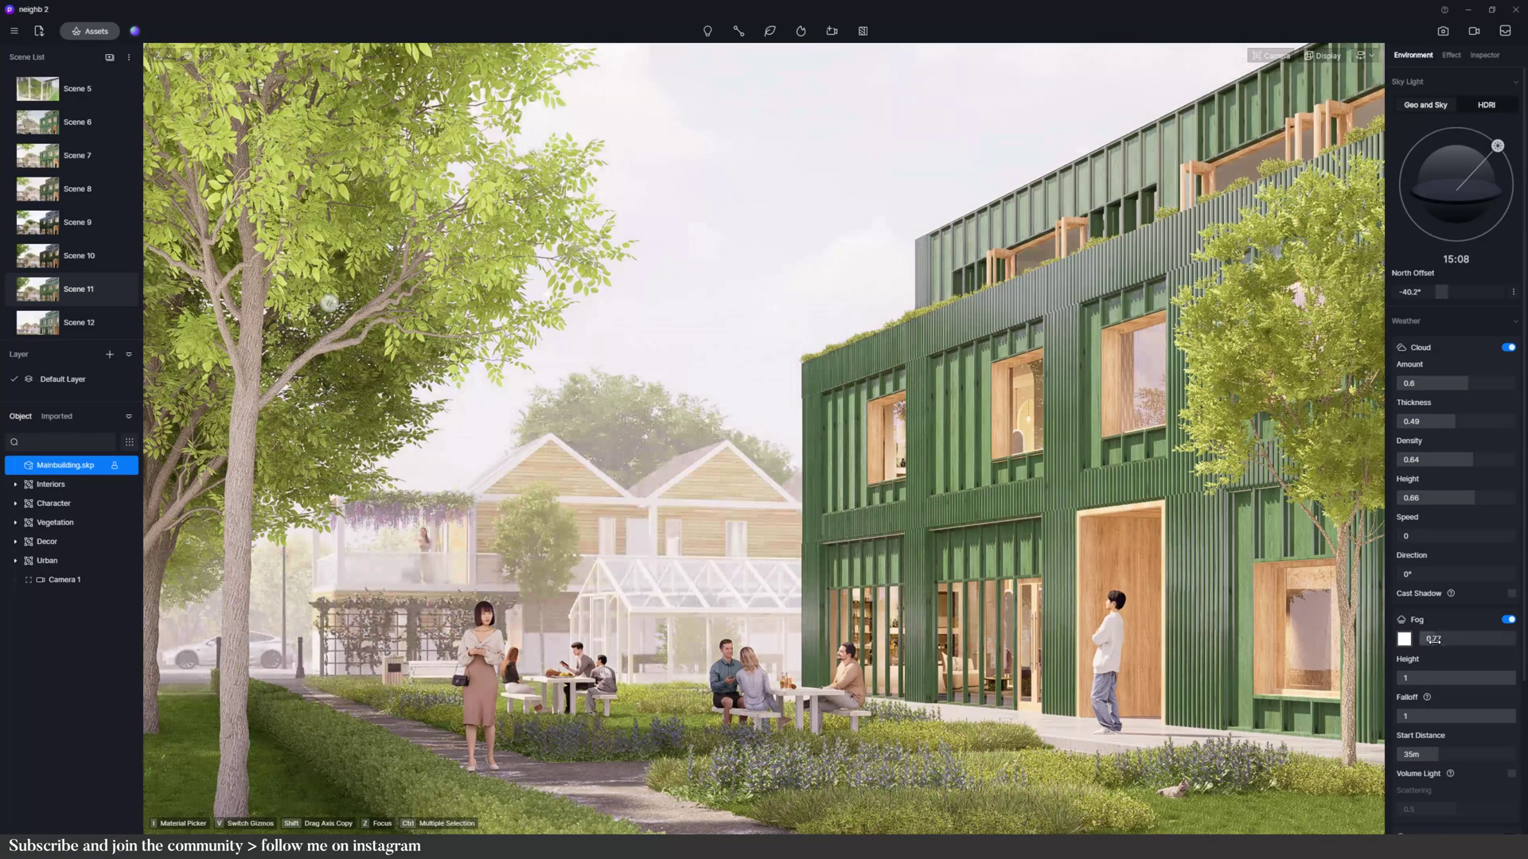
pyautogui.moveTo(1514, 680); pyautogui.dragTo(1498, 716)
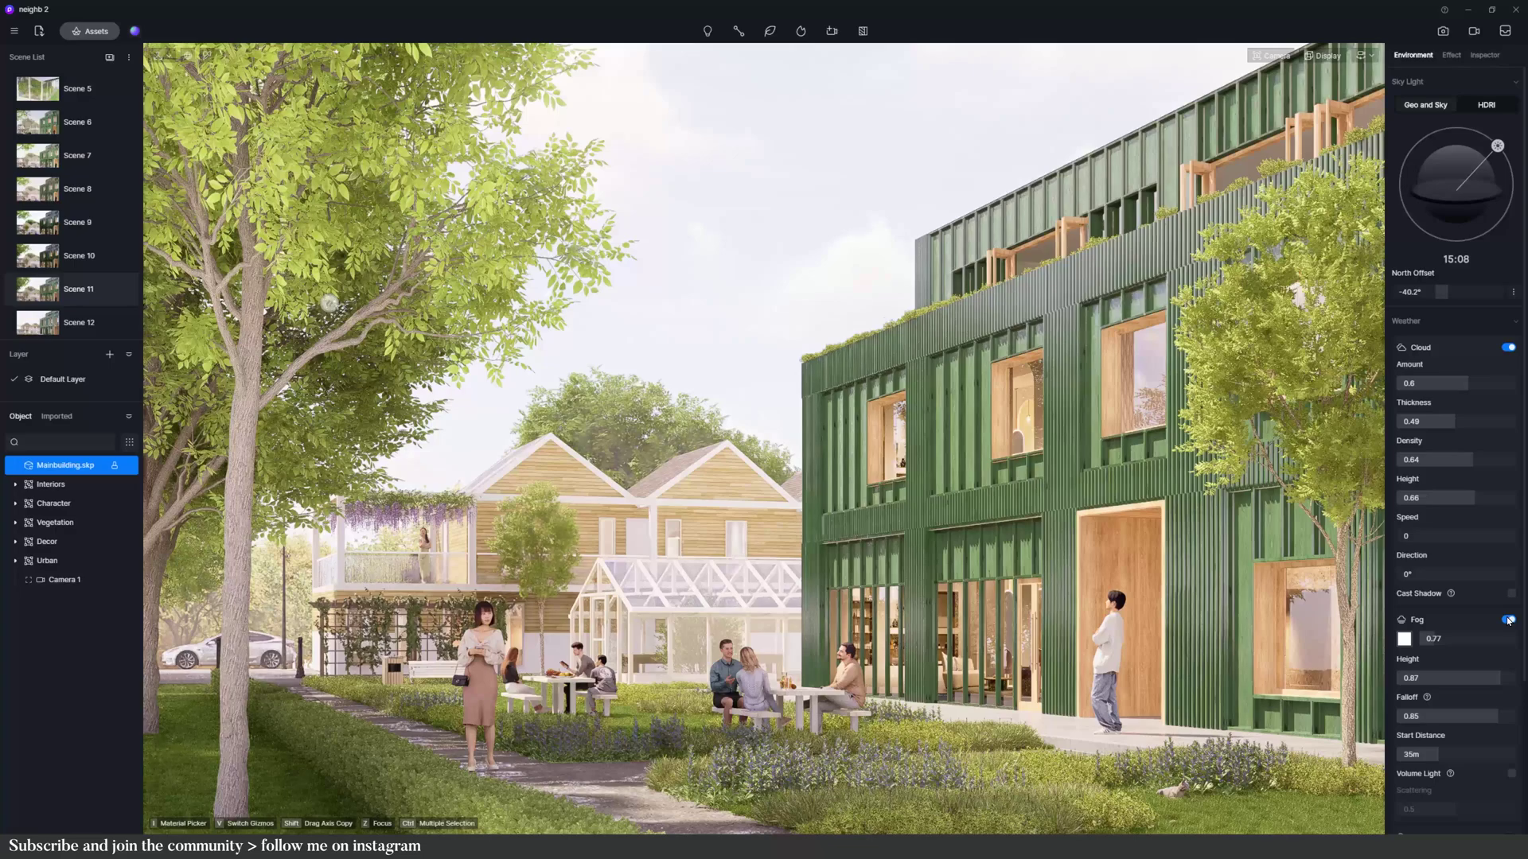
# - Switch precipitation off and on to compare the path with and without the 0.25 puddle effect
pyautogui.scroll(-3, 1502, 692)
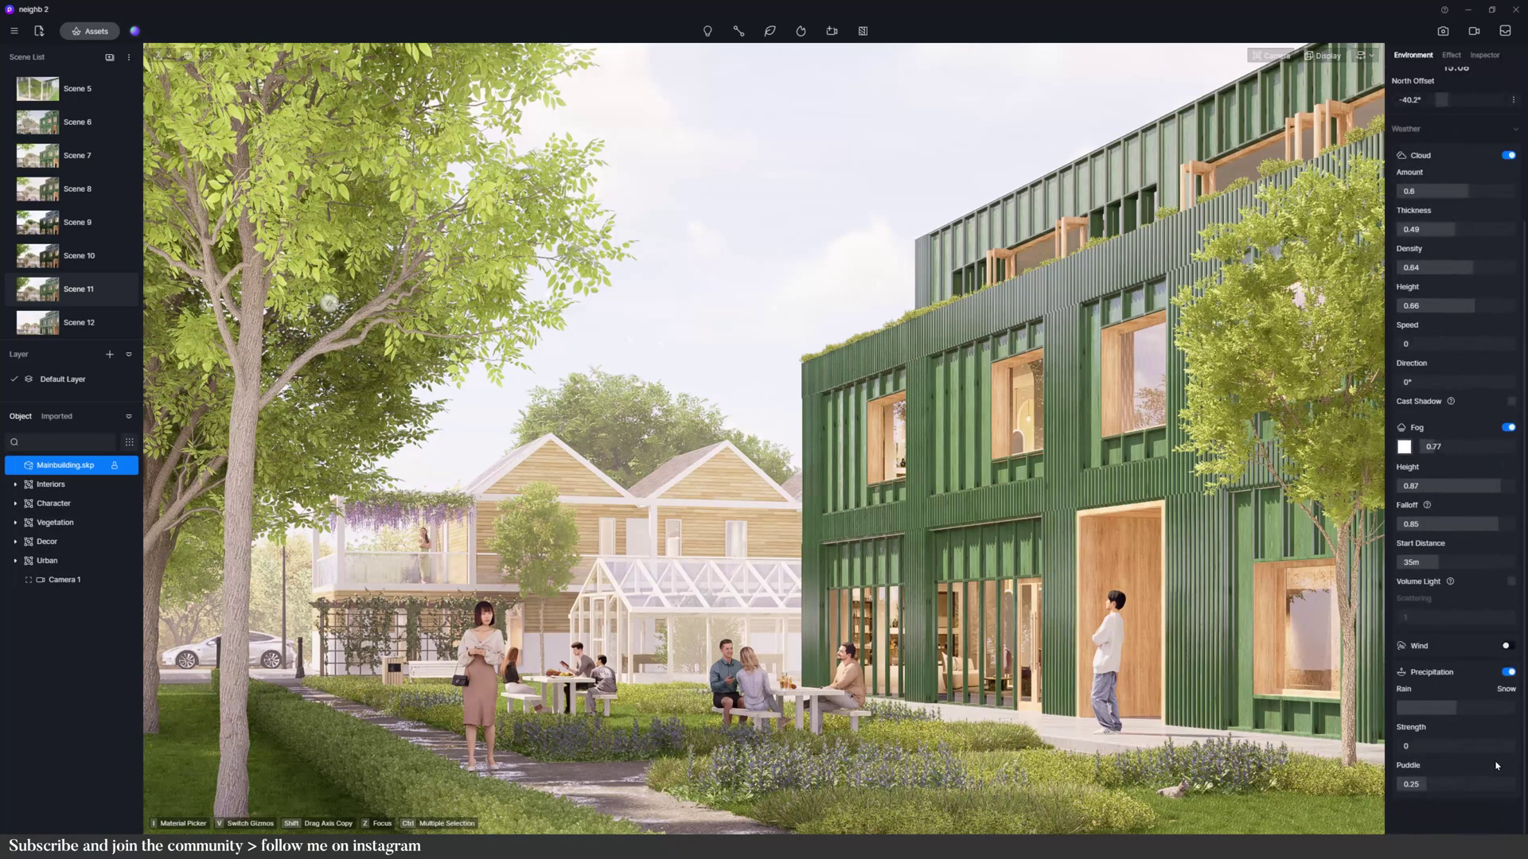
pyautogui.click(1509, 673)
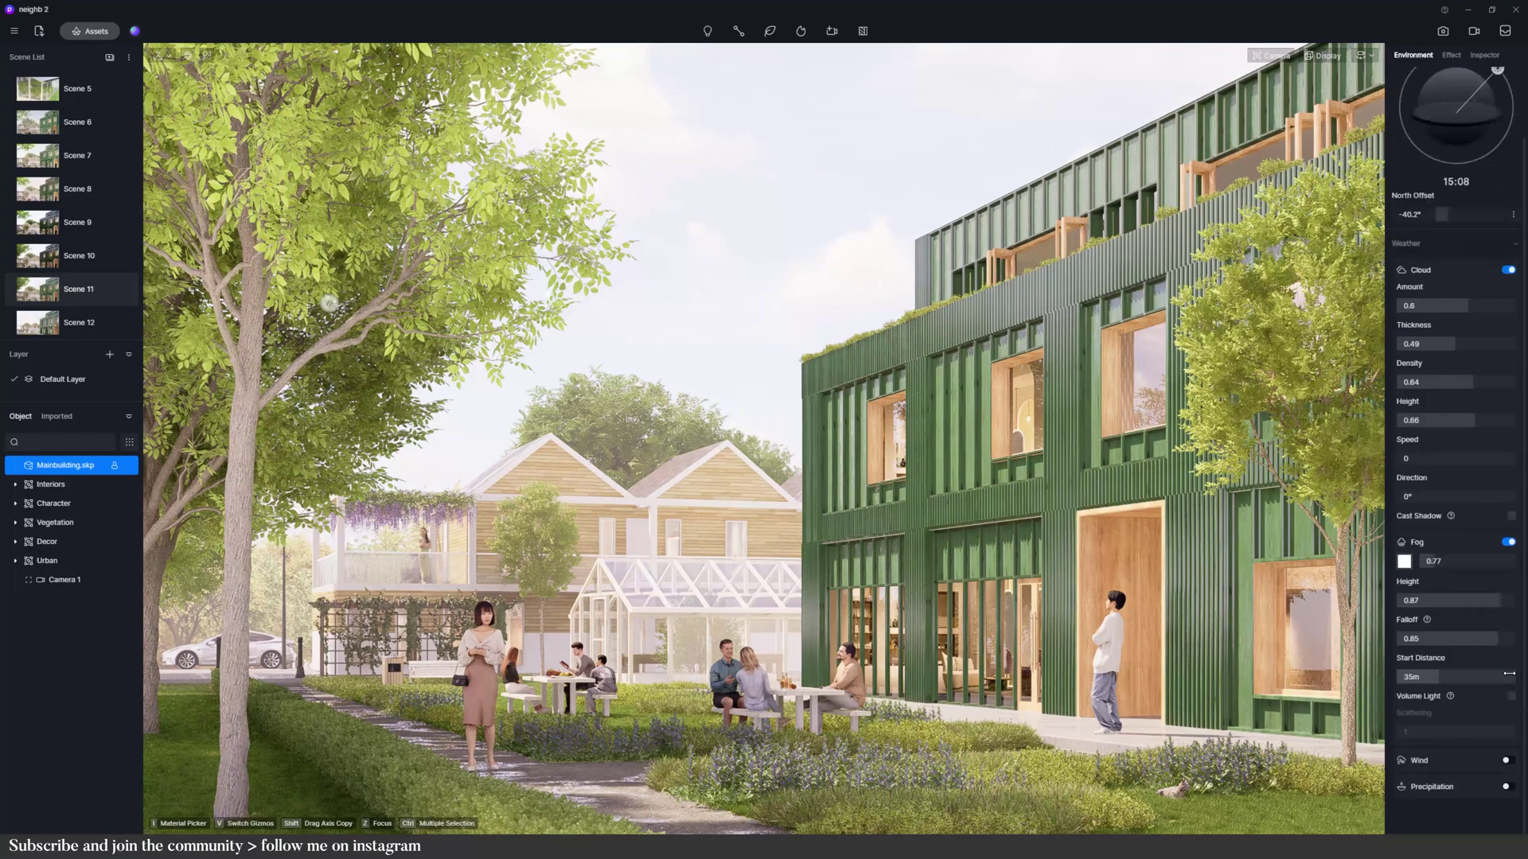
pyautogui.click(1505, 786)
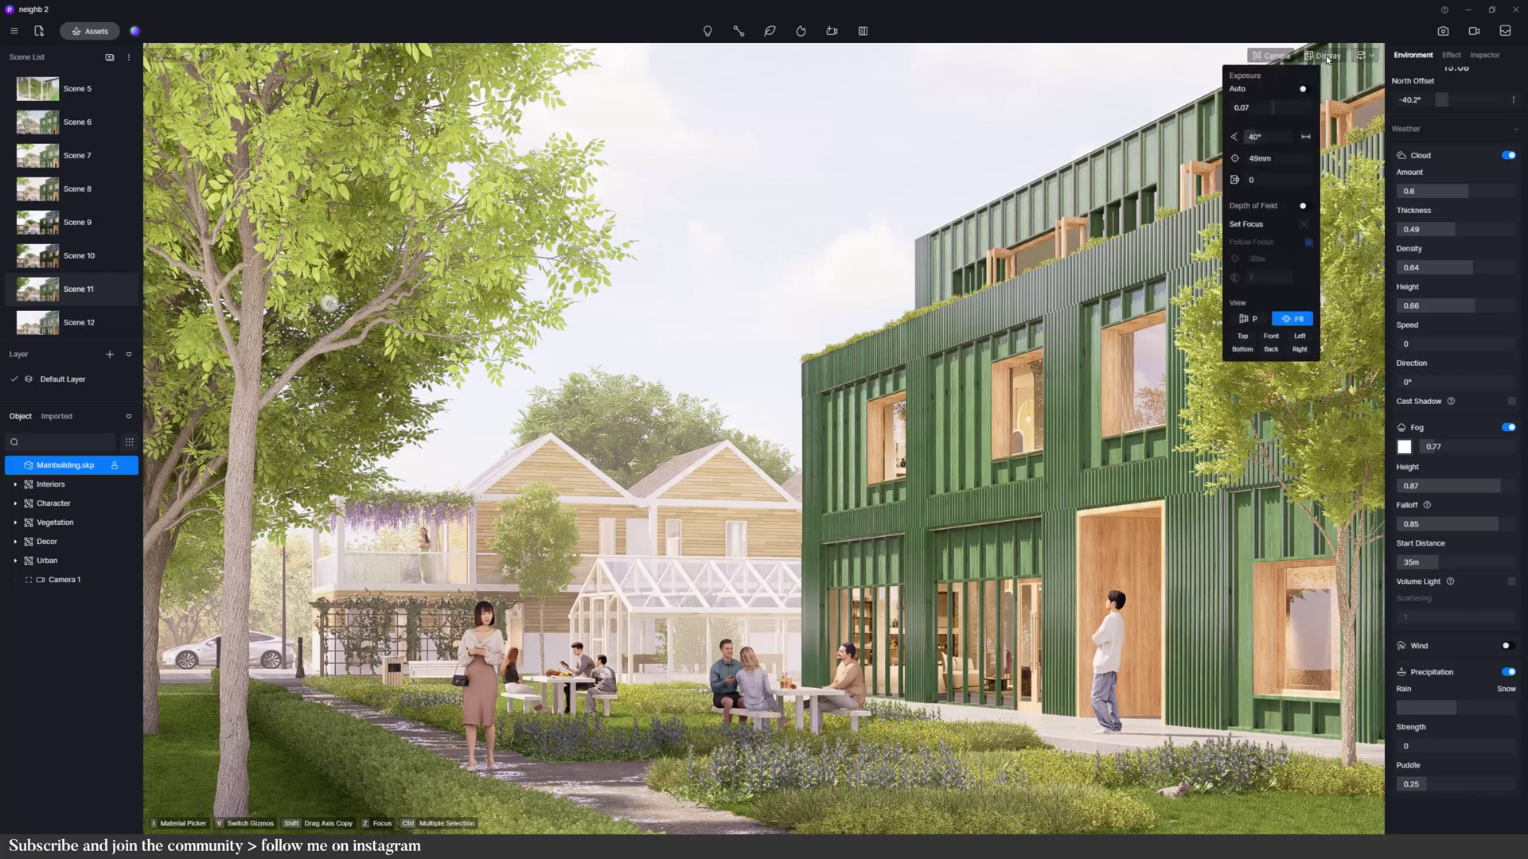
pyautogui.moveTo(1322, 56)
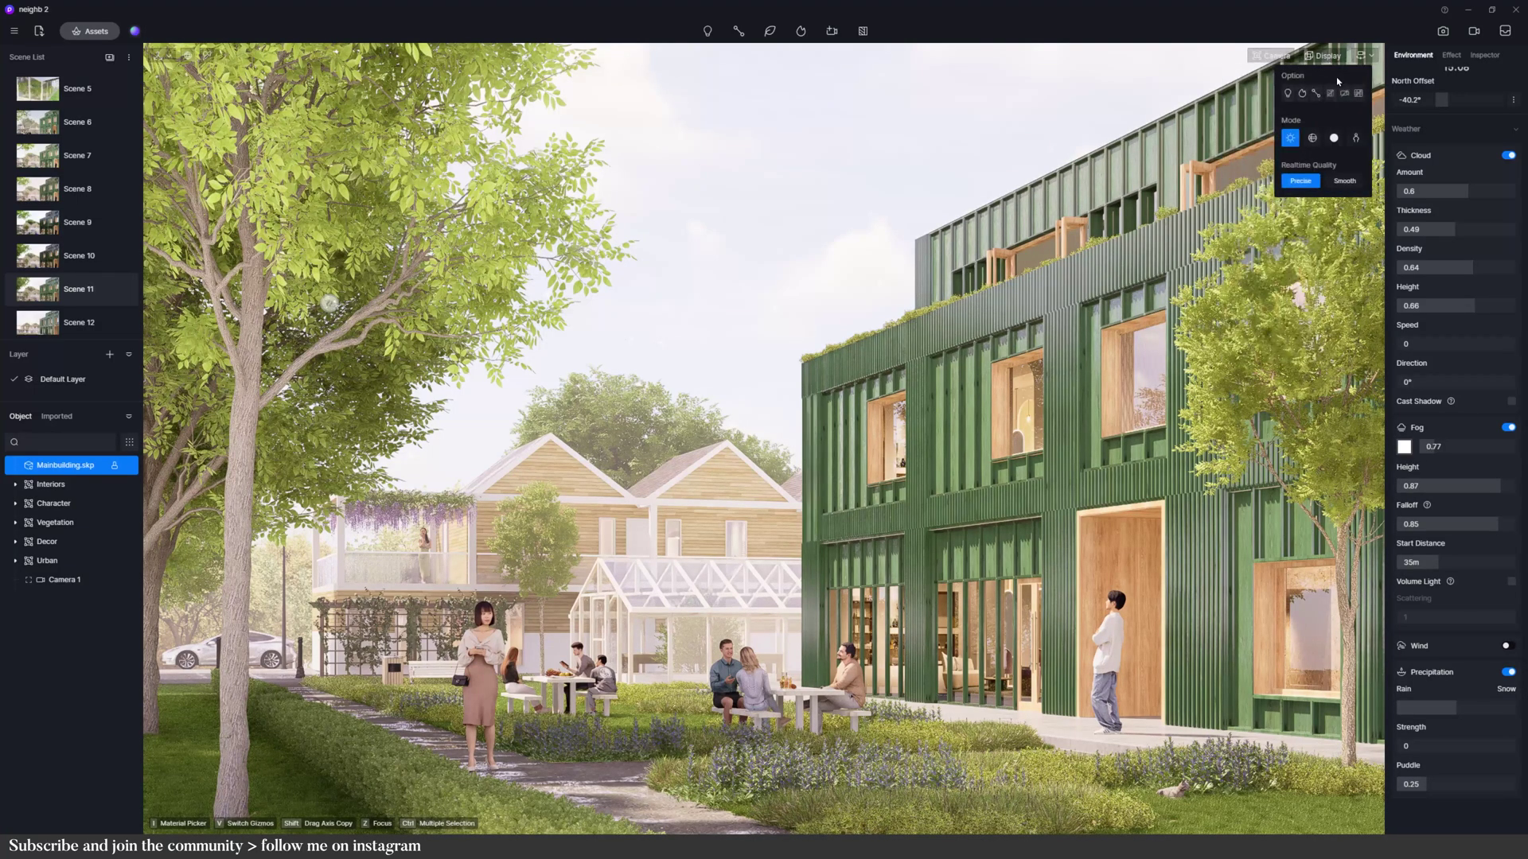
pyautogui.click(1508, 672)
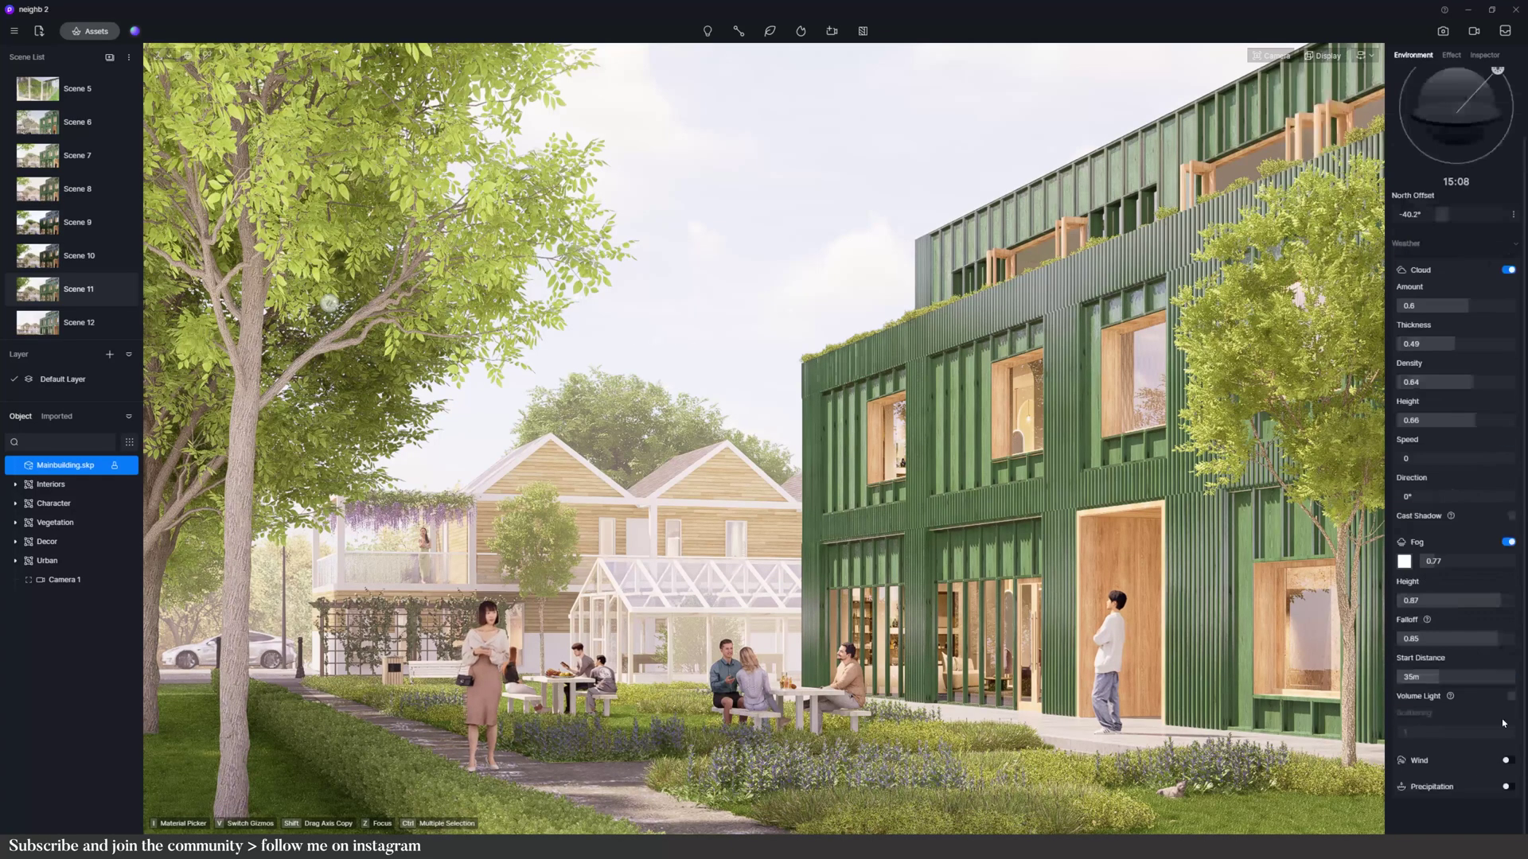
pyautogui.click(1506, 786)
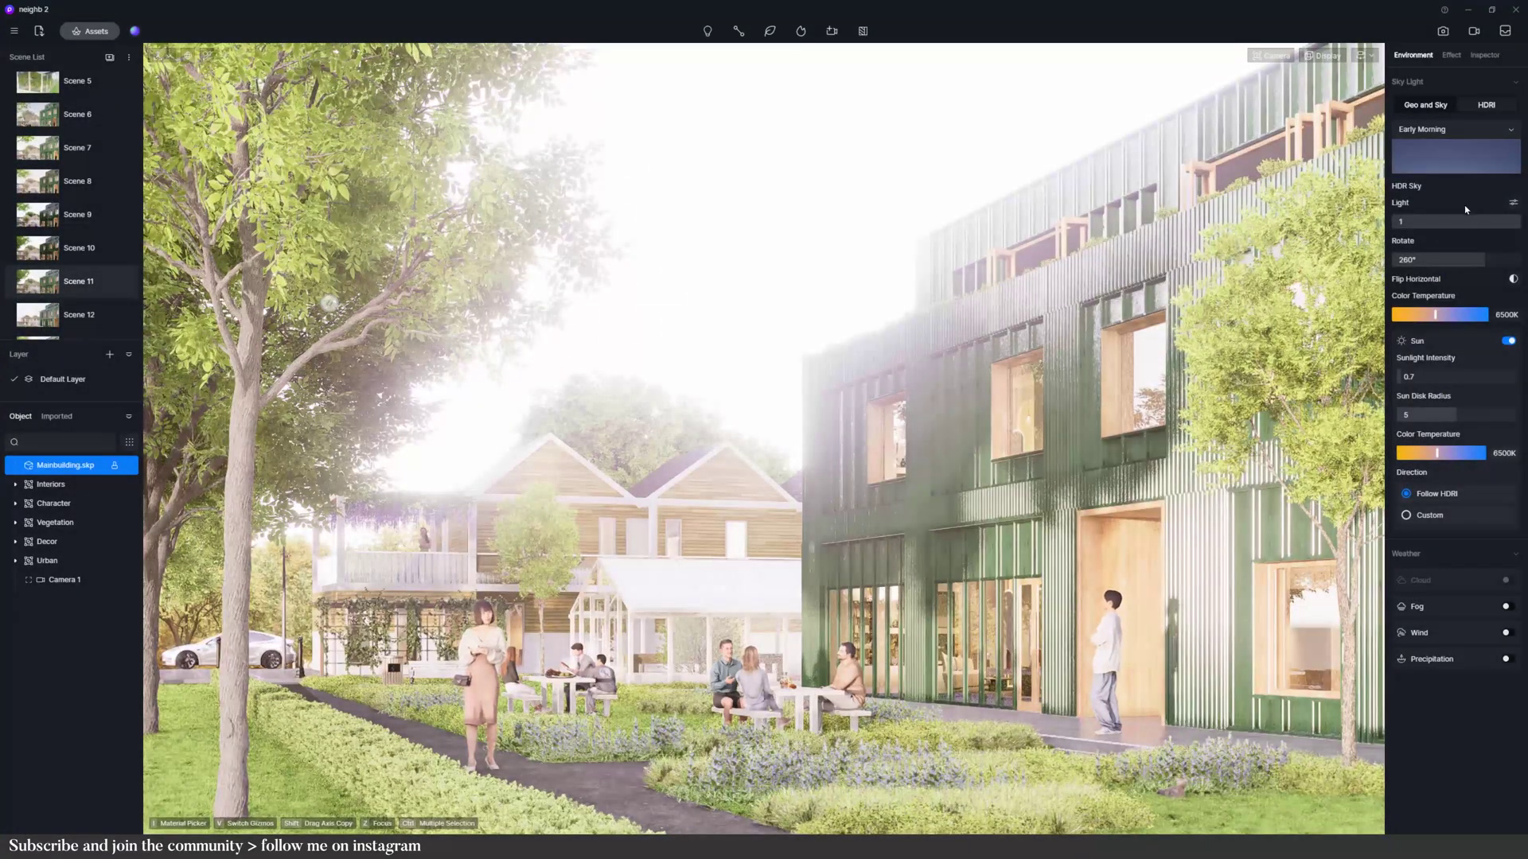
# - Split the Early Morning HDR sky's light into separate controls, with skylight at 0.14 and background at 0.04
pyautogui.click(1513, 203)
pyautogui.click(1449, 248)
pyautogui.write('0.5')
pyautogui.press('Return')
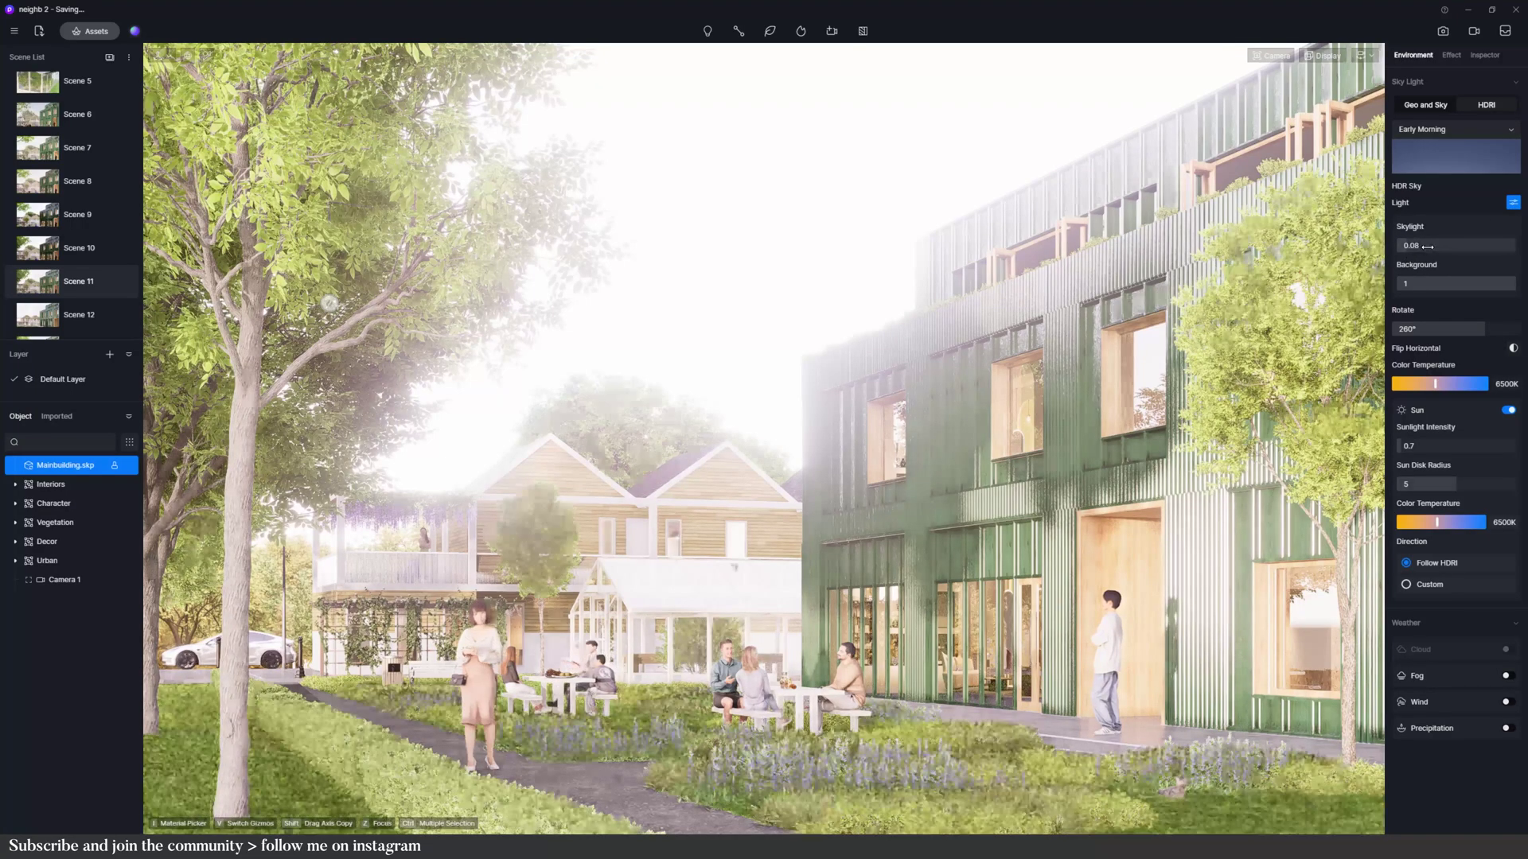
pyautogui.click(1441, 284)
pyautogui.write('0.5')
pyautogui.press('Return')
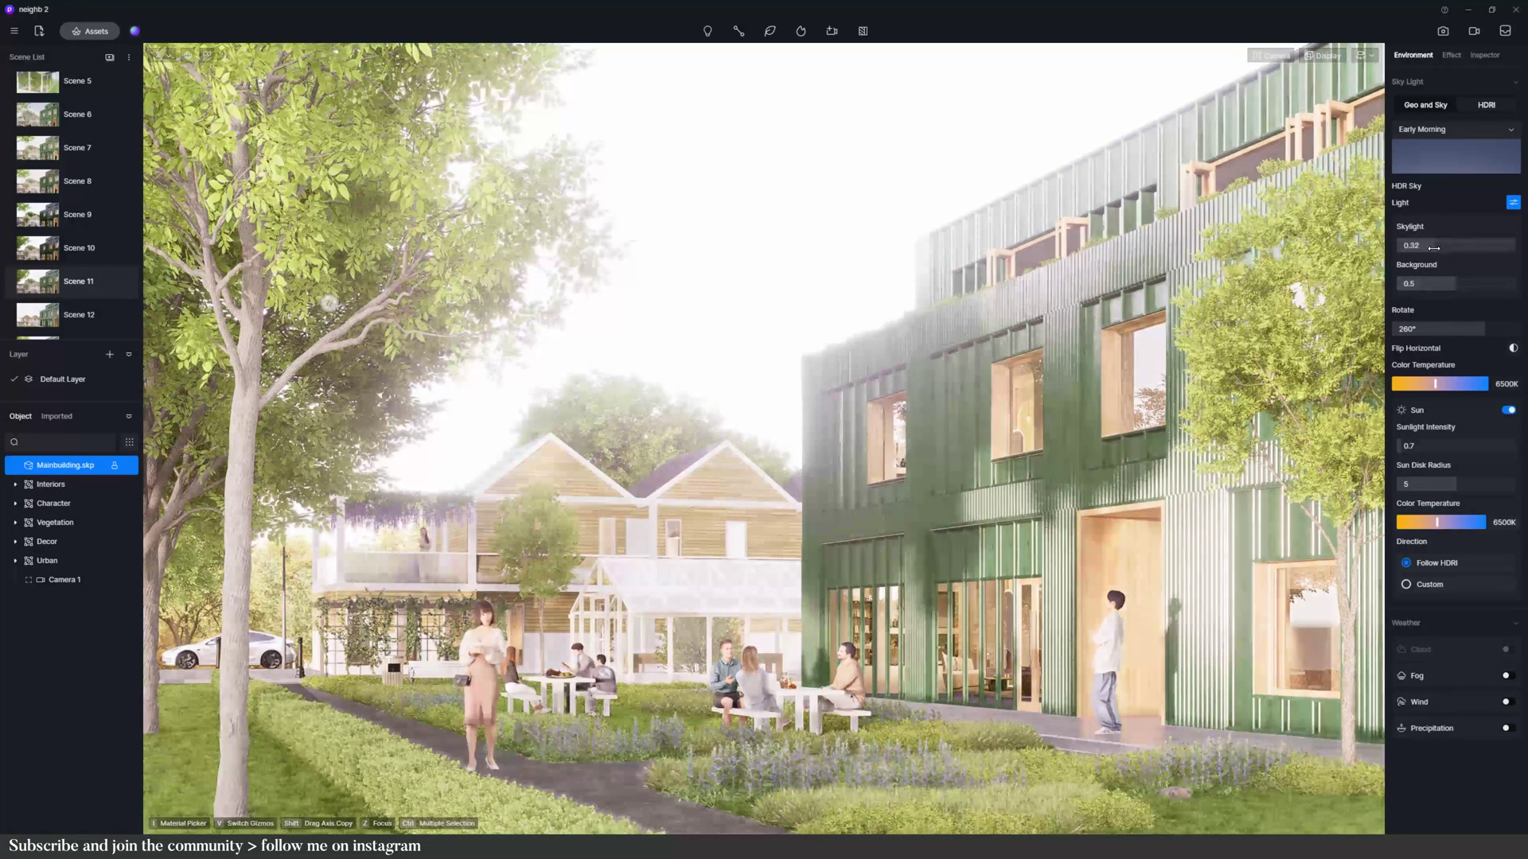
pyautogui.moveTo(1411, 249); pyautogui.dragTo(1405, 293)
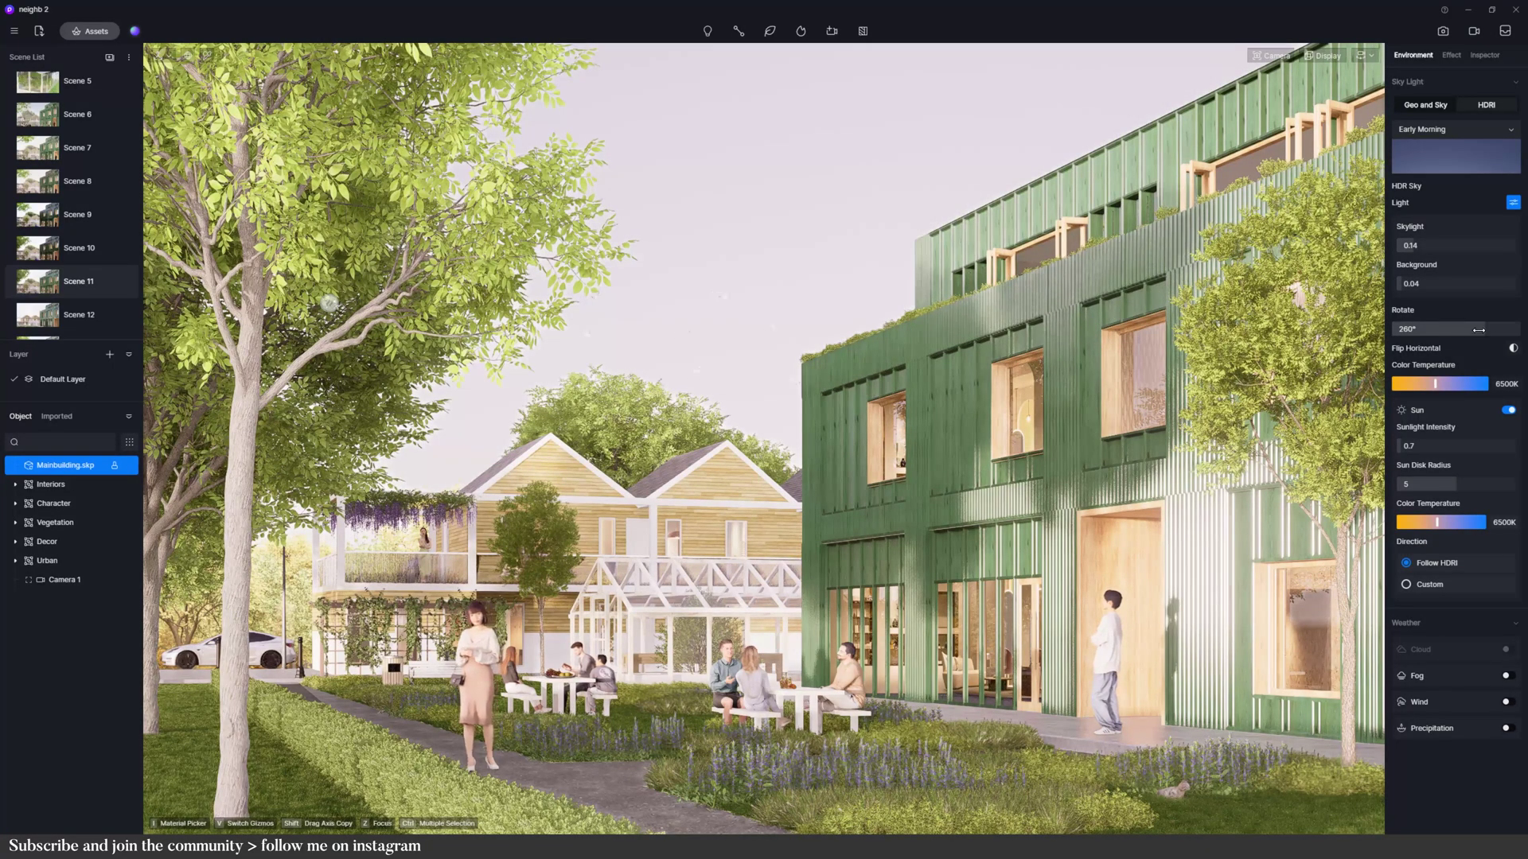
# - Rotate the HDR sky to 121.7° and give the sun a custom direction with altitude 67 and azimuth 193.7
pyautogui.moveTo(1468, 331); pyautogui.dragTo(1444, 343)
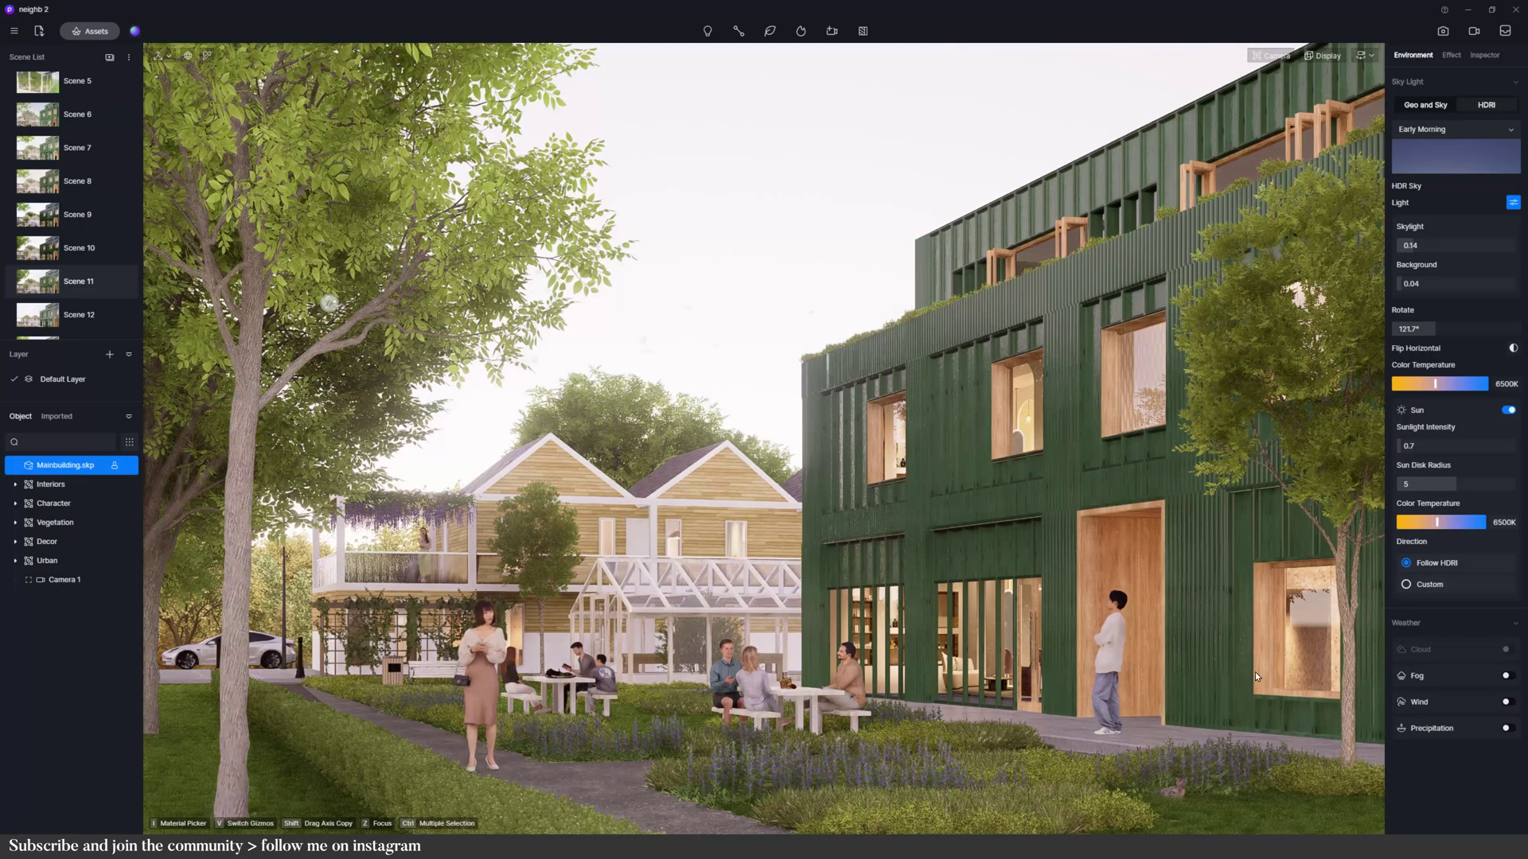
pyautogui.click(1420, 585)
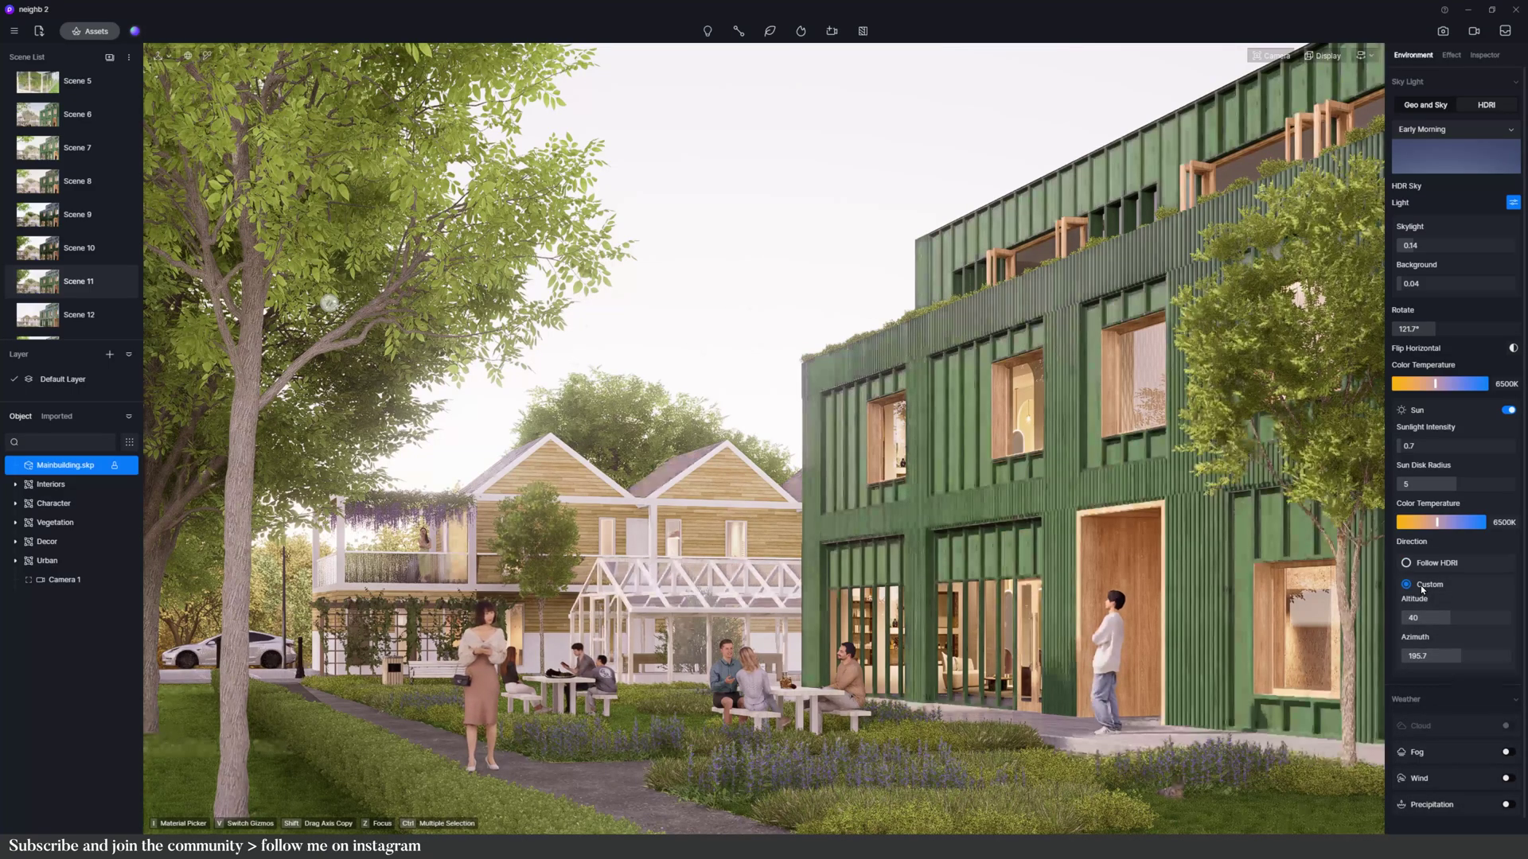
pyautogui.moveTo(1454, 622); pyautogui.dragTo(1475, 620)
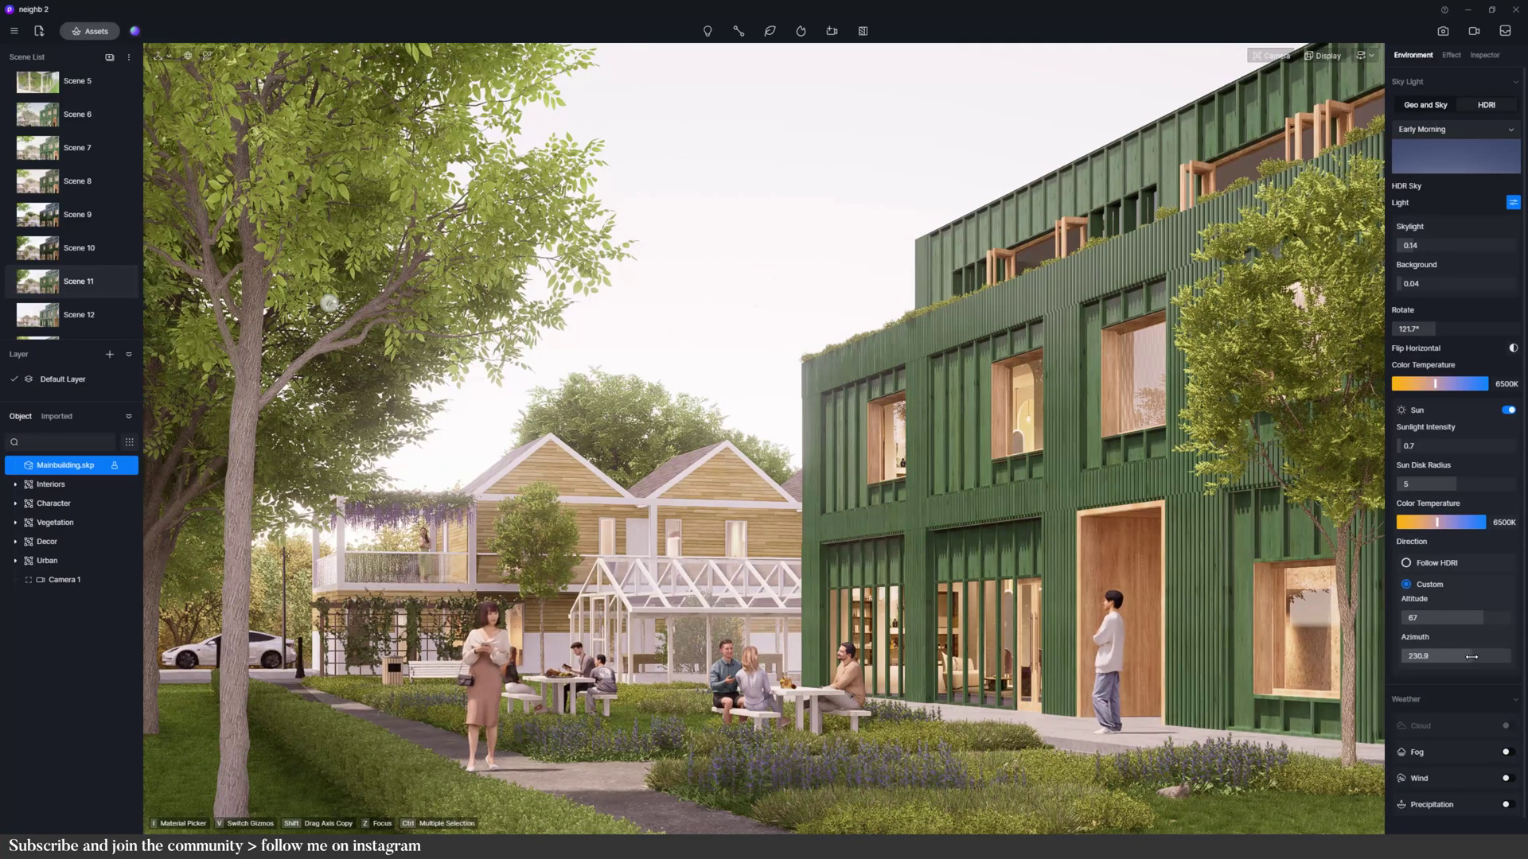
pyautogui.moveTo(1471, 657); pyautogui.dragTo(1459, 655)
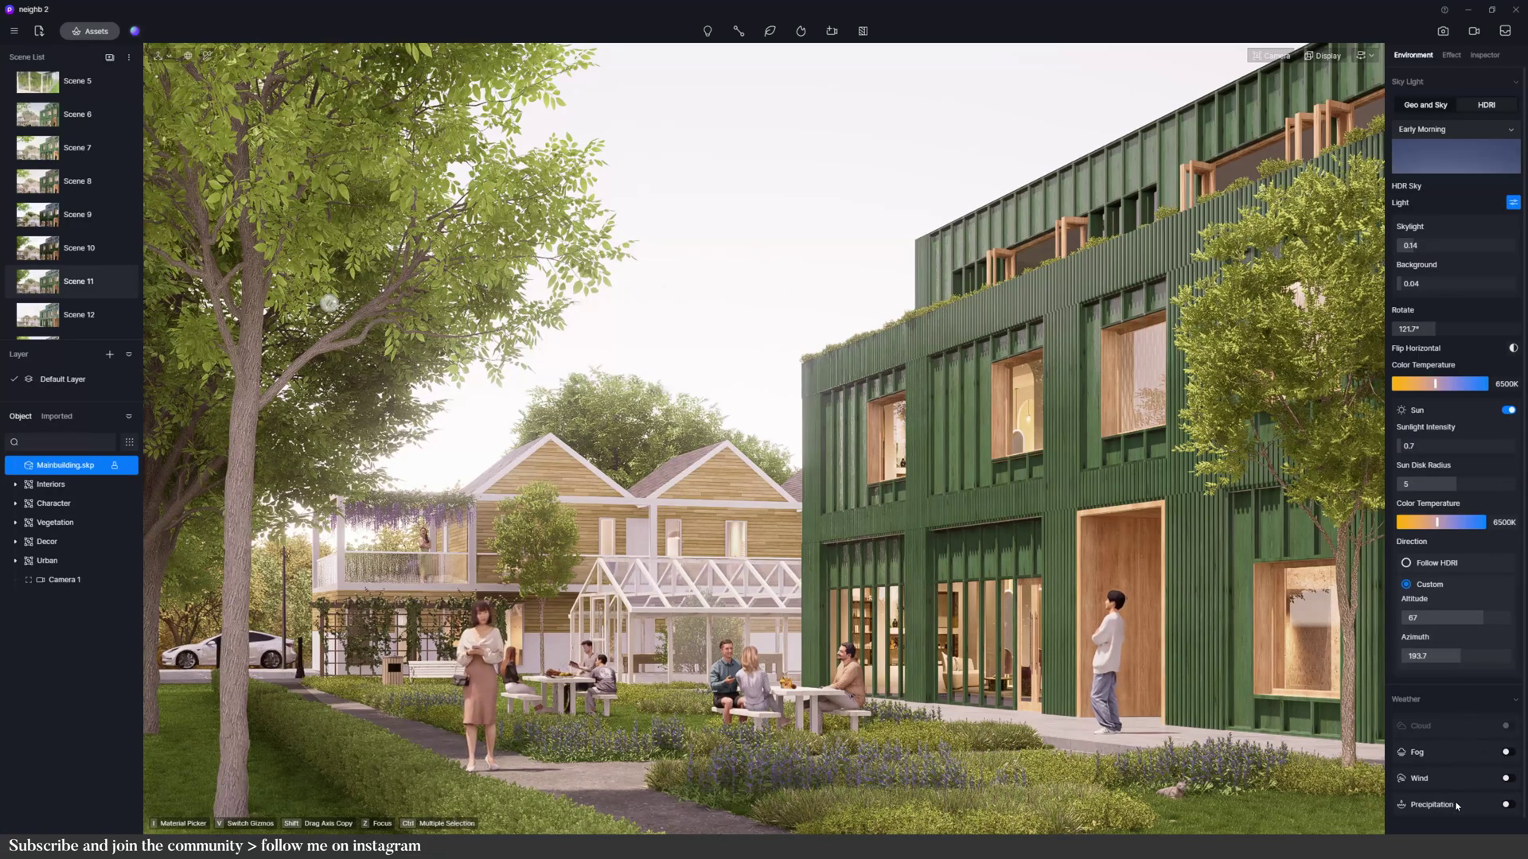
# - Try the Sunrise and Partly Sunny HDR sky presets in place of Early Morning
pyautogui.click(1457, 133)
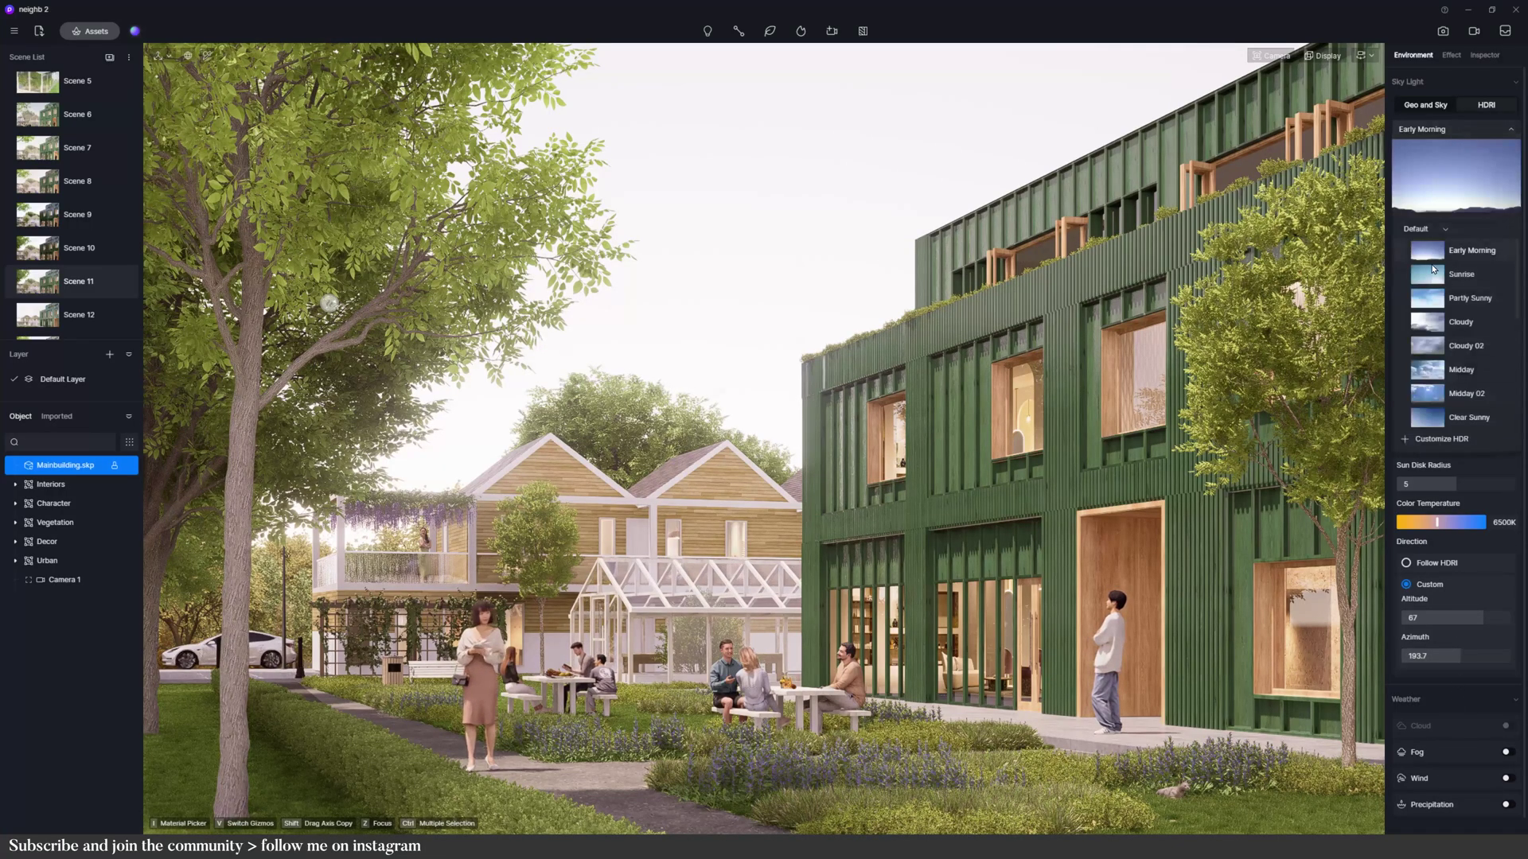
pyautogui.click(1433, 276)
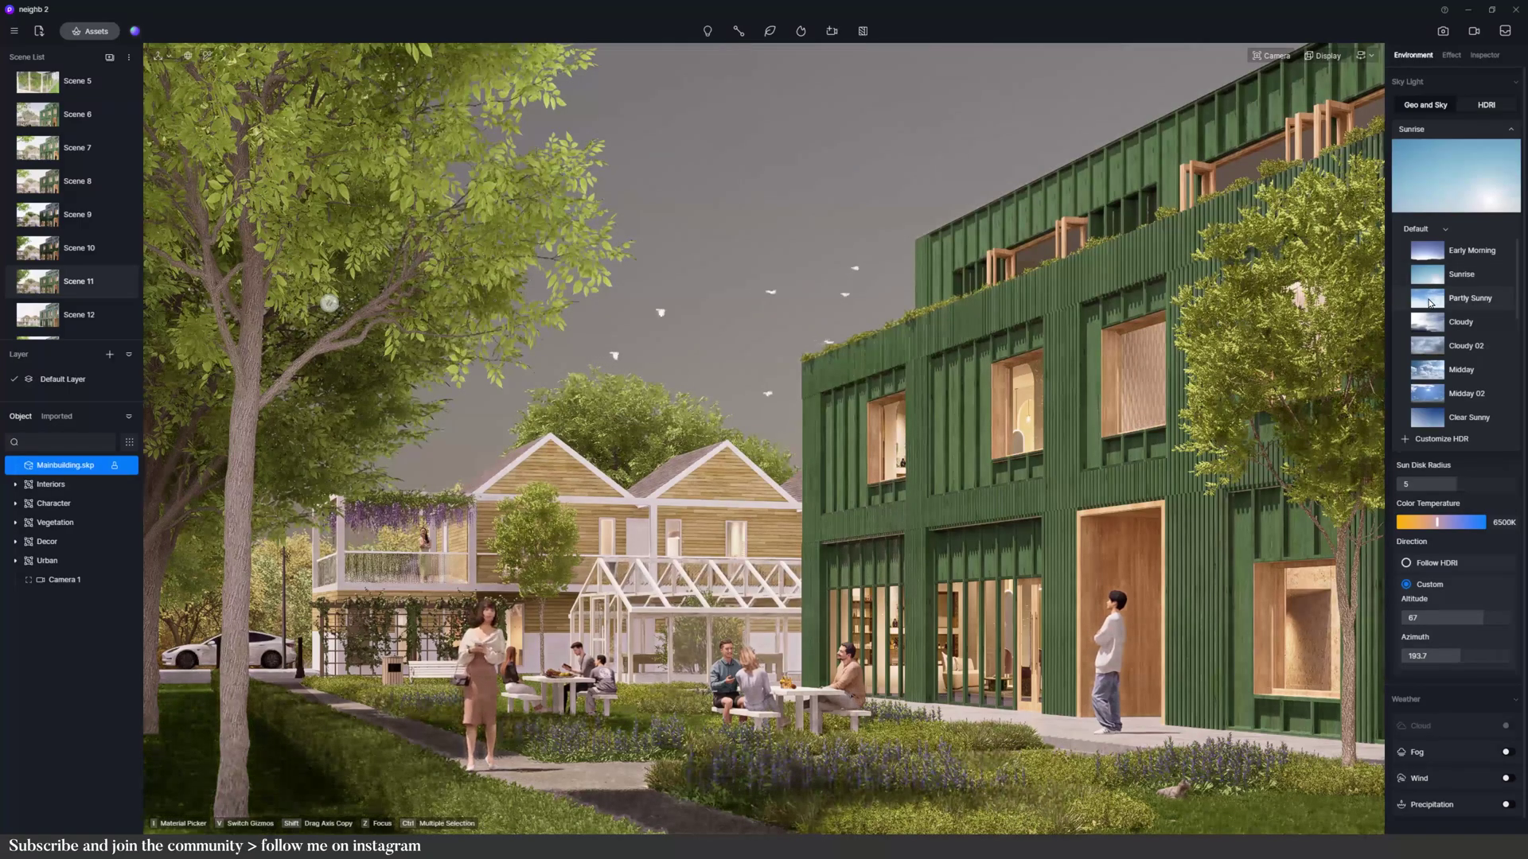
pyautogui.click(1429, 299)
# - Deselect the main building and fly the camera to frame the green building, timber houses and picnic lawn together
pyautogui.click(776, 726)
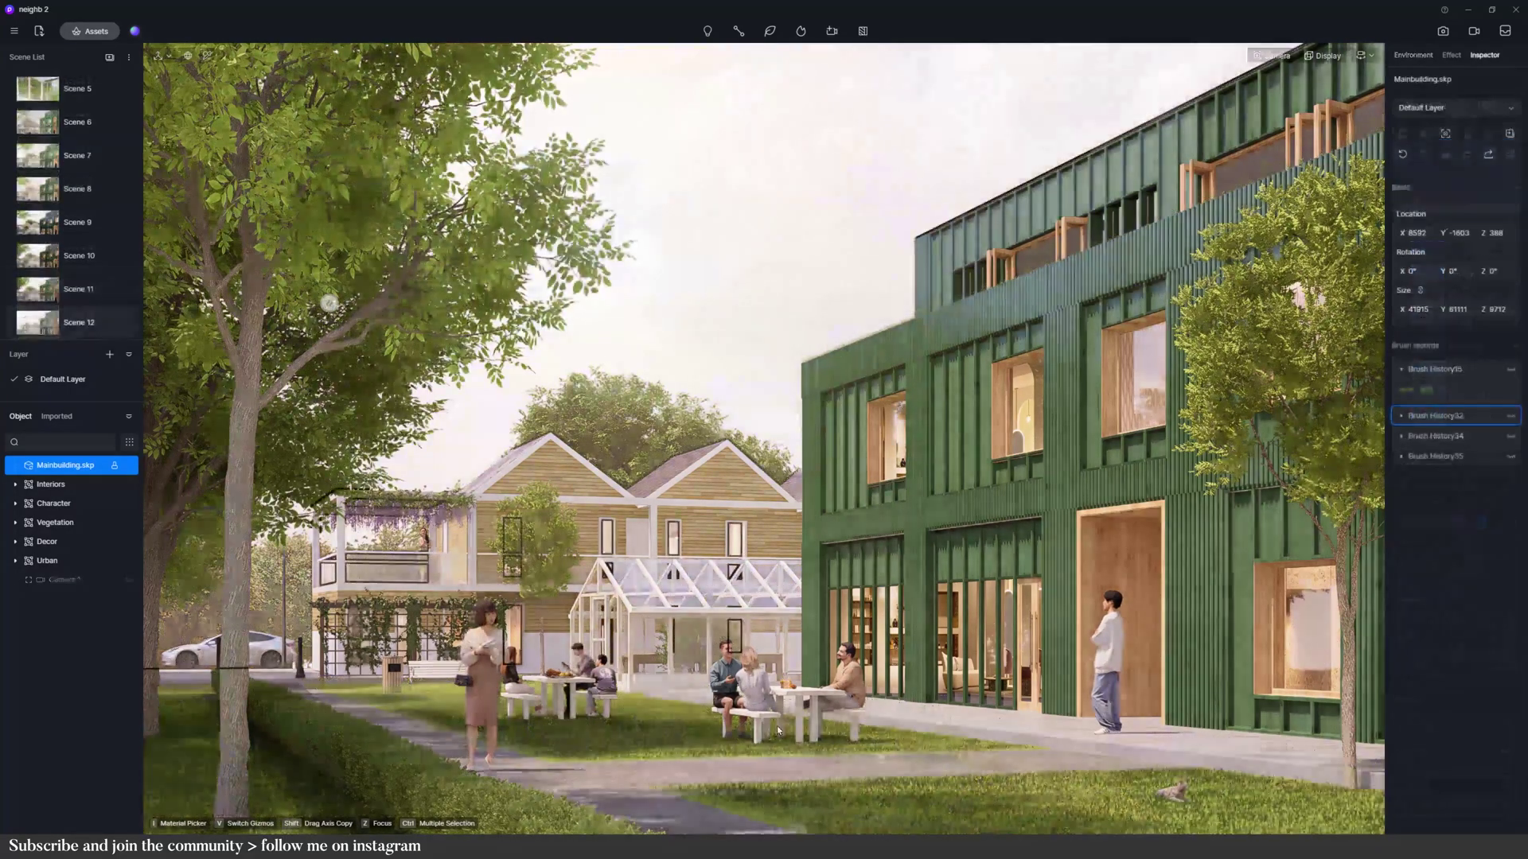
pyautogui.press('s')
pyautogui.press('d')
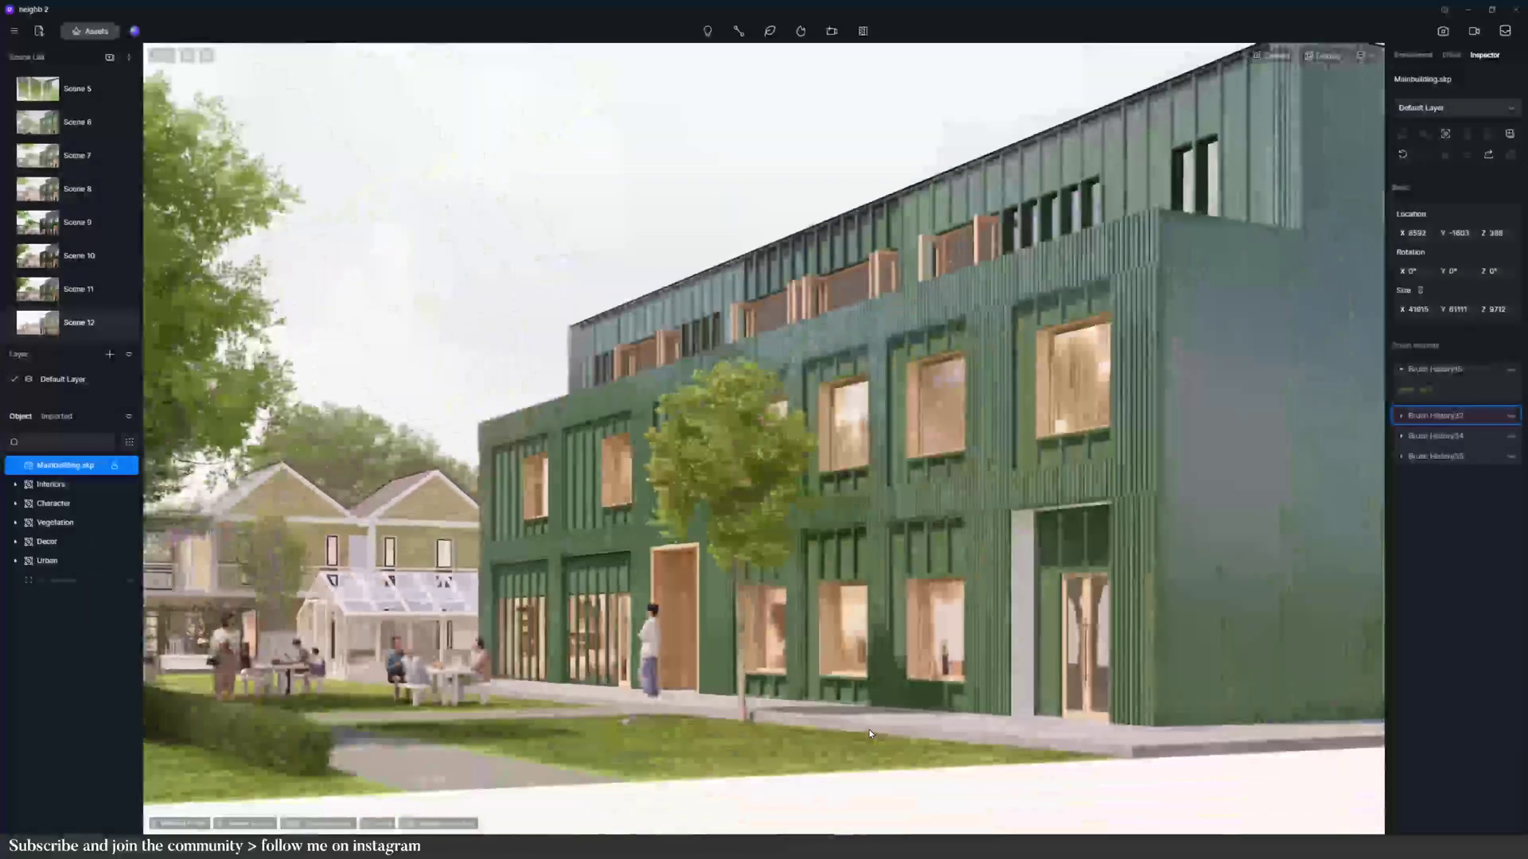
pyautogui.press('a')
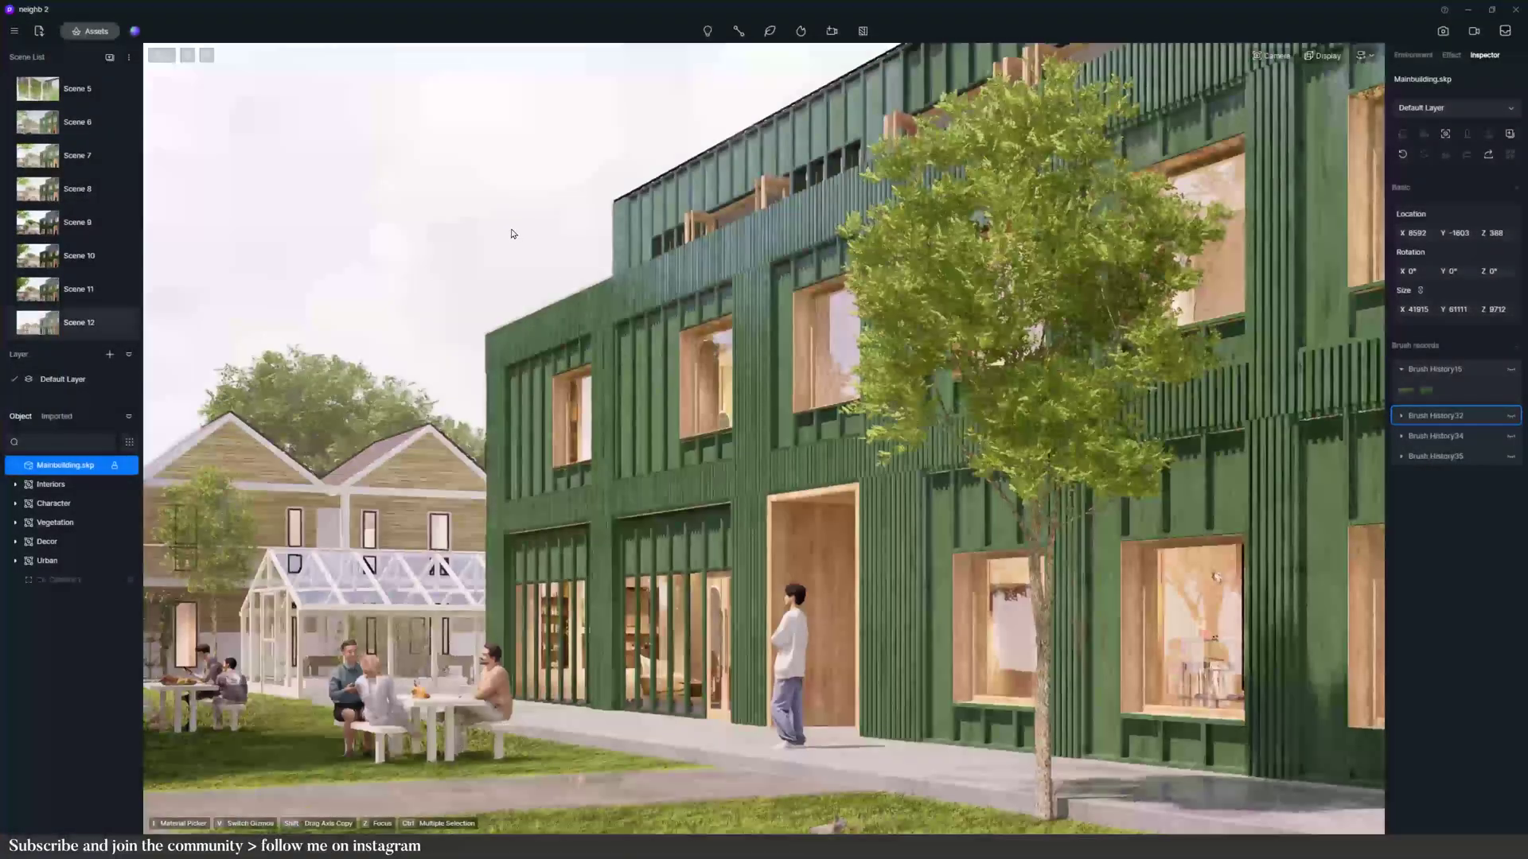
pyautogui.click(512, 229)
pyautogui.press('a')
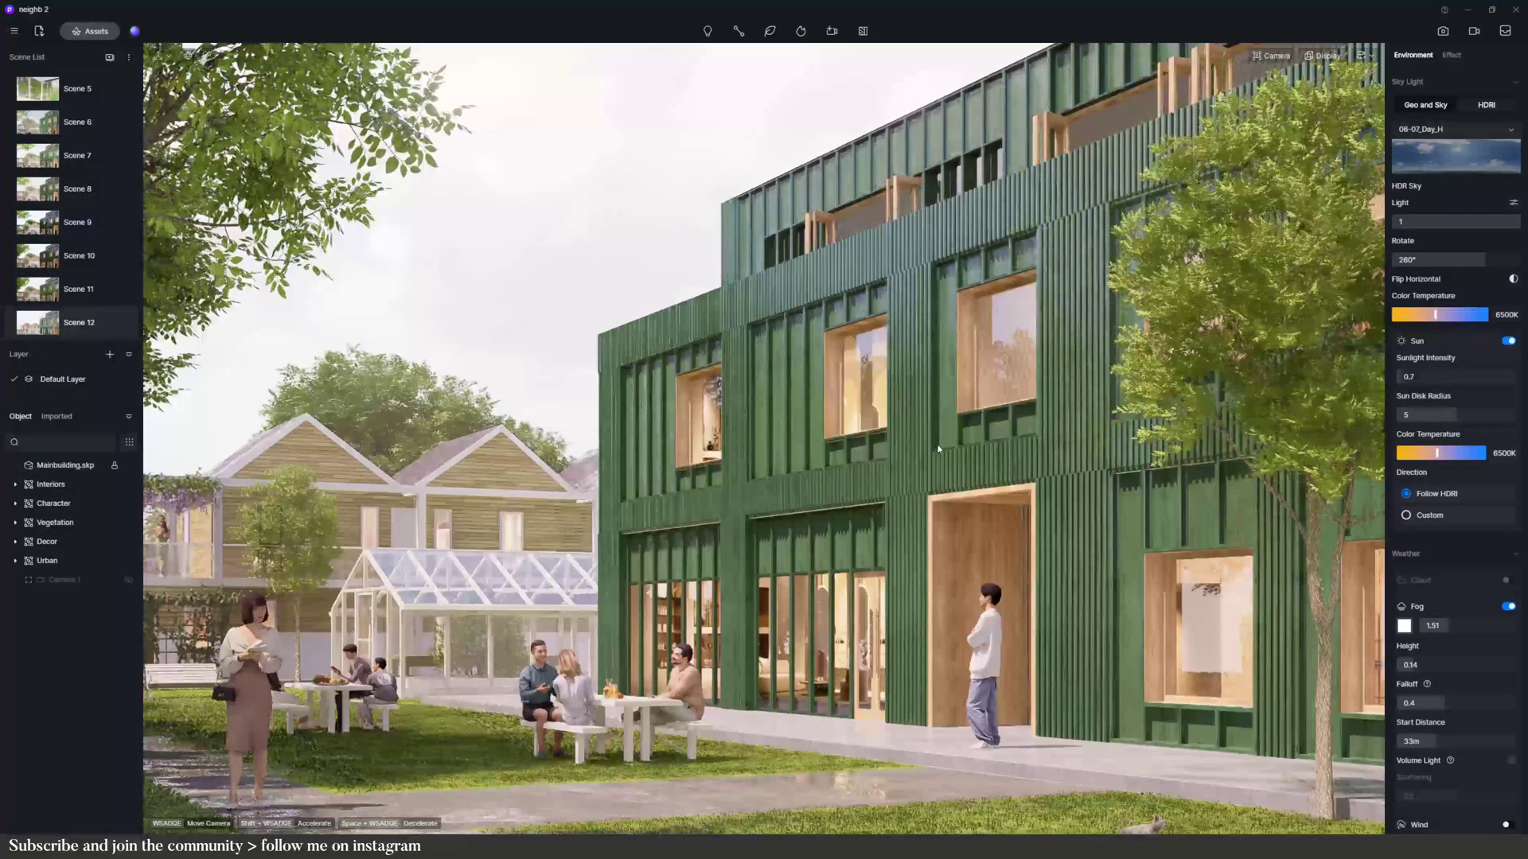
pyautogui.press('a')
pyautogui.press('s')
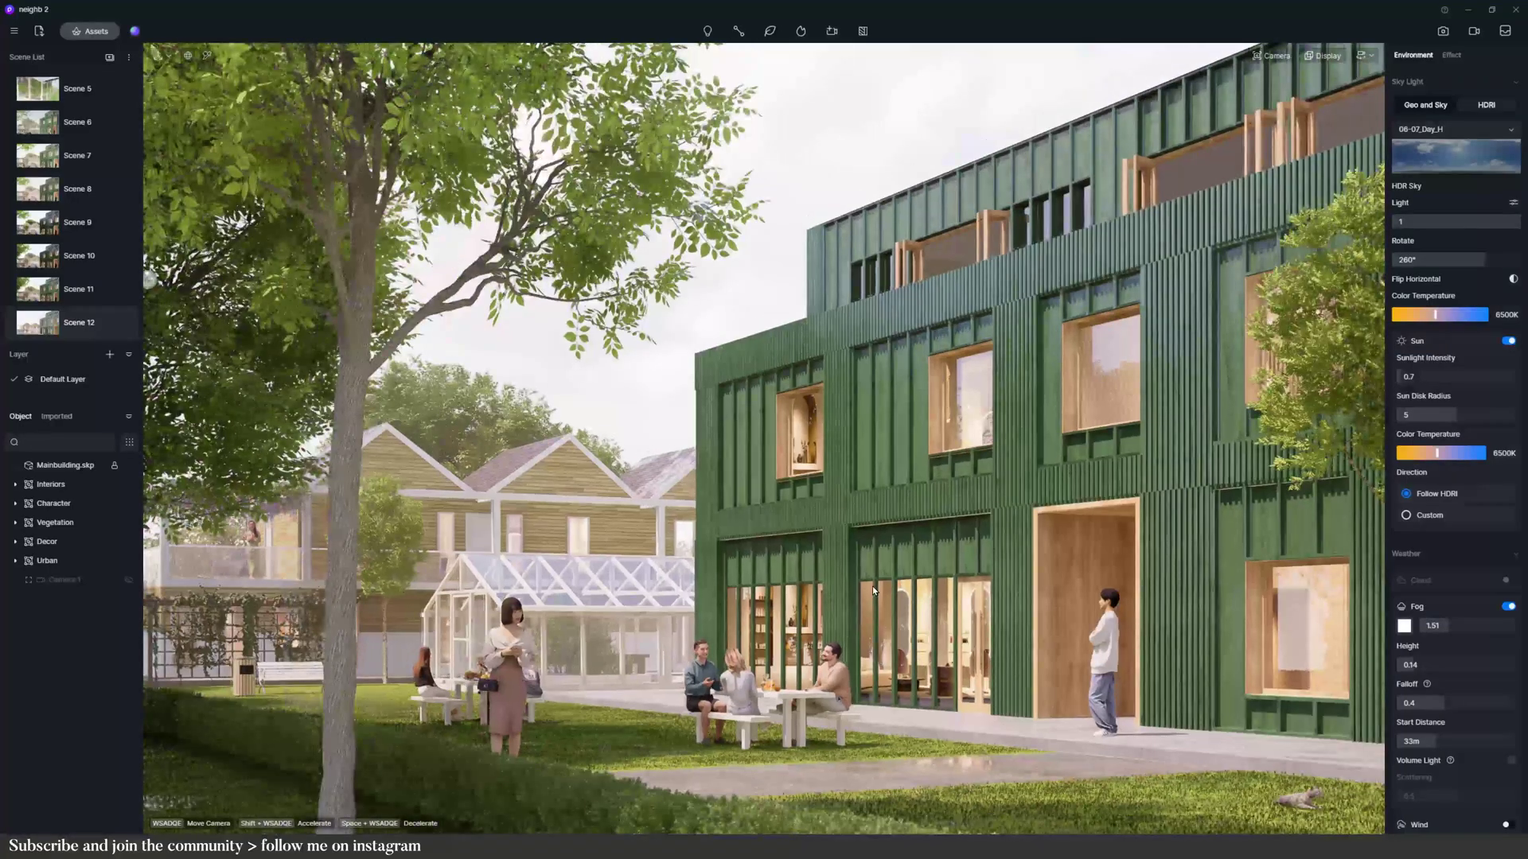
pyautogui.moveTo(872, 587); pyautogui.dragTo(872, 588, button='right')
pyautogui.press('d')
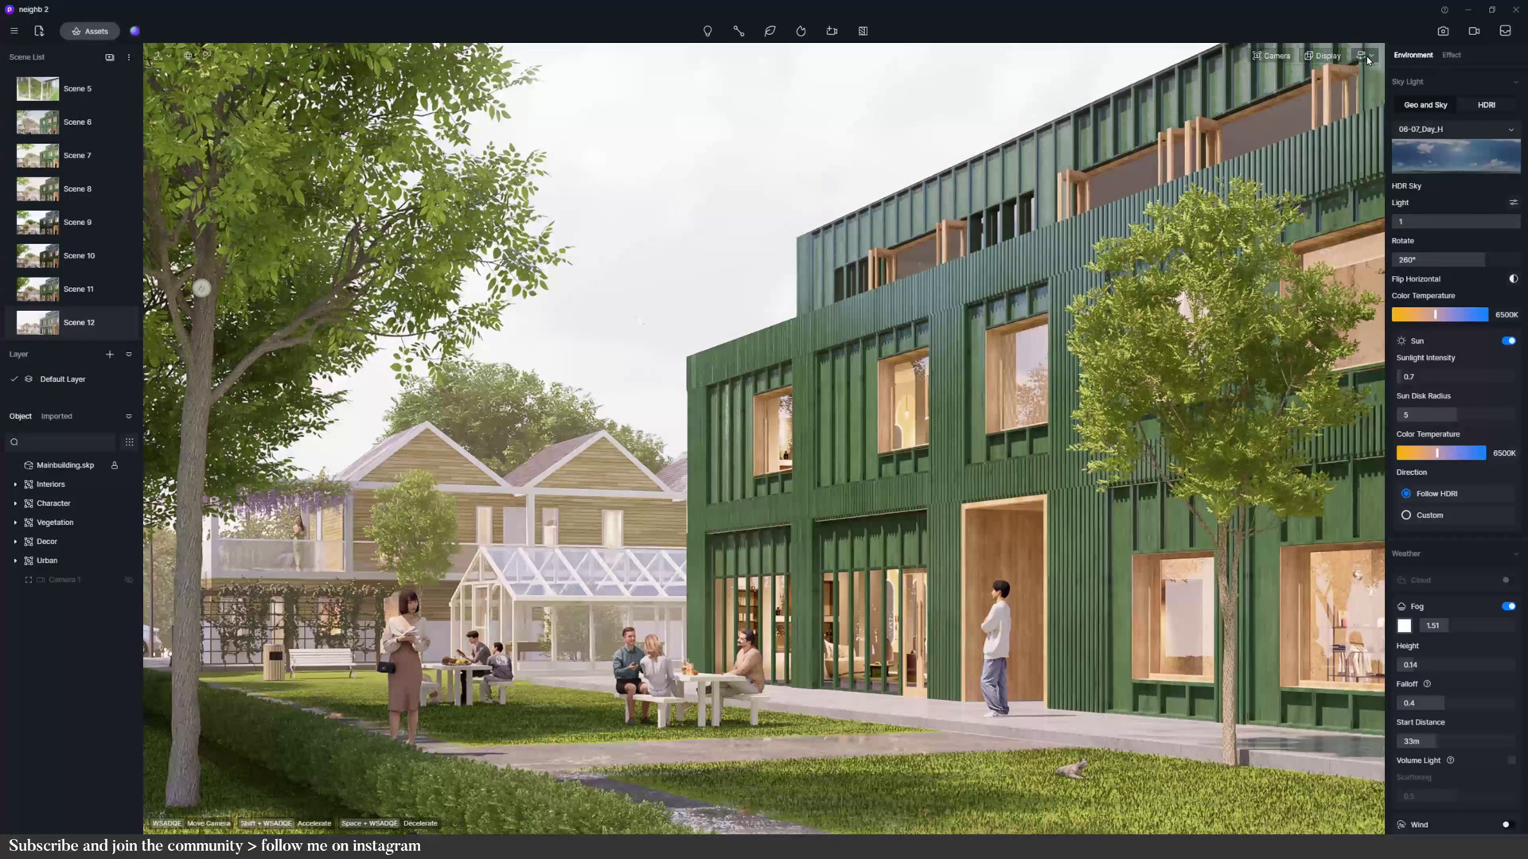
# - Set the fly navigation's camera height to 1.8 m and tilt the view slightly down over the hedge and path
pyautogui.click(1366, 56)
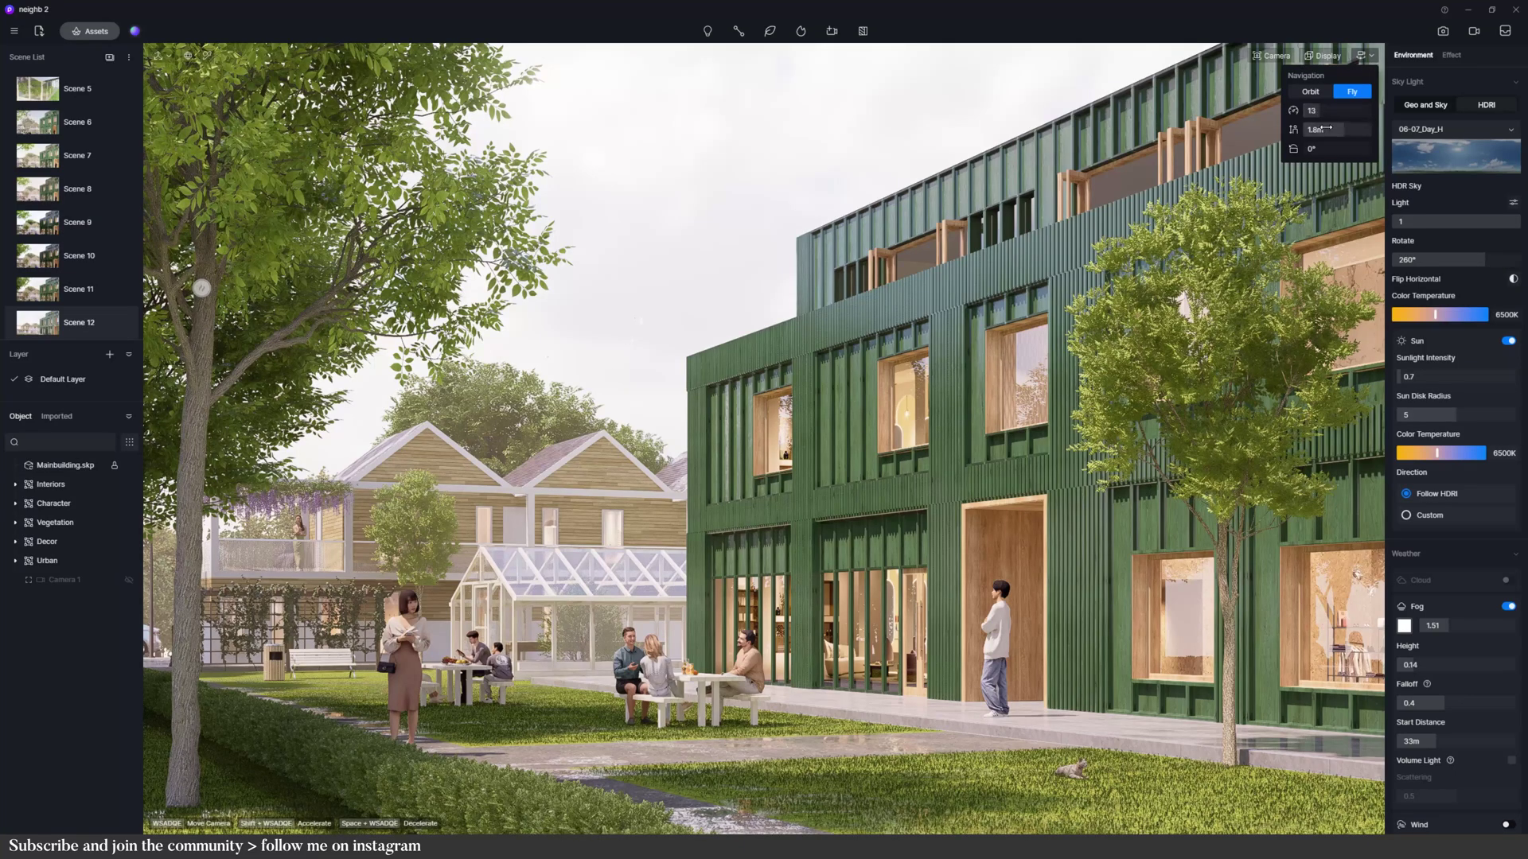
pyautogui.moveTo(1332, 129); pyautogui.dragTo(1342, 129)
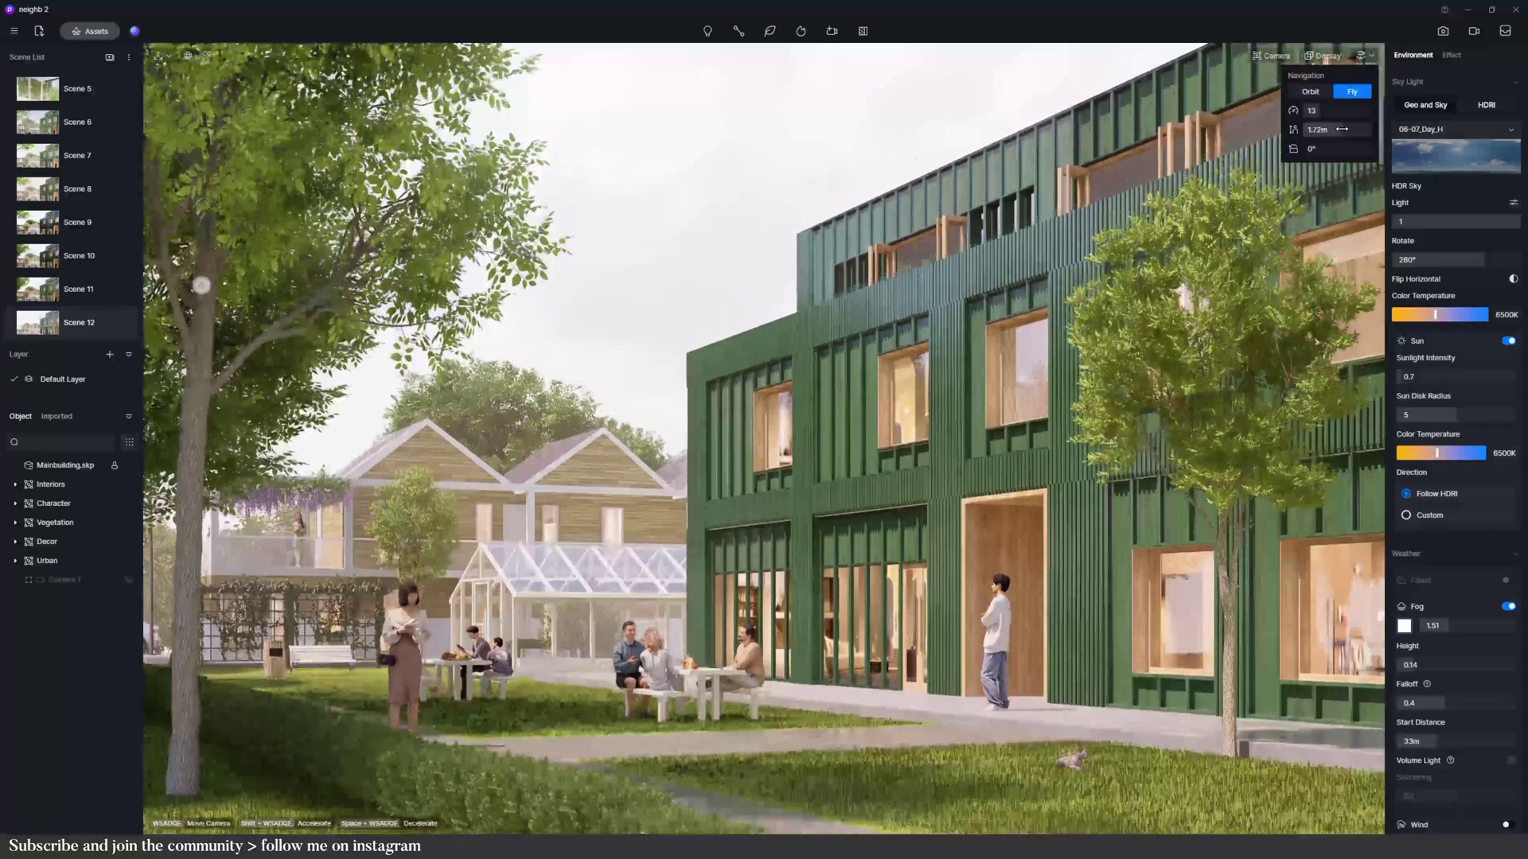
pyautogui.click(1342, 129)
pyautogui.press('Return')
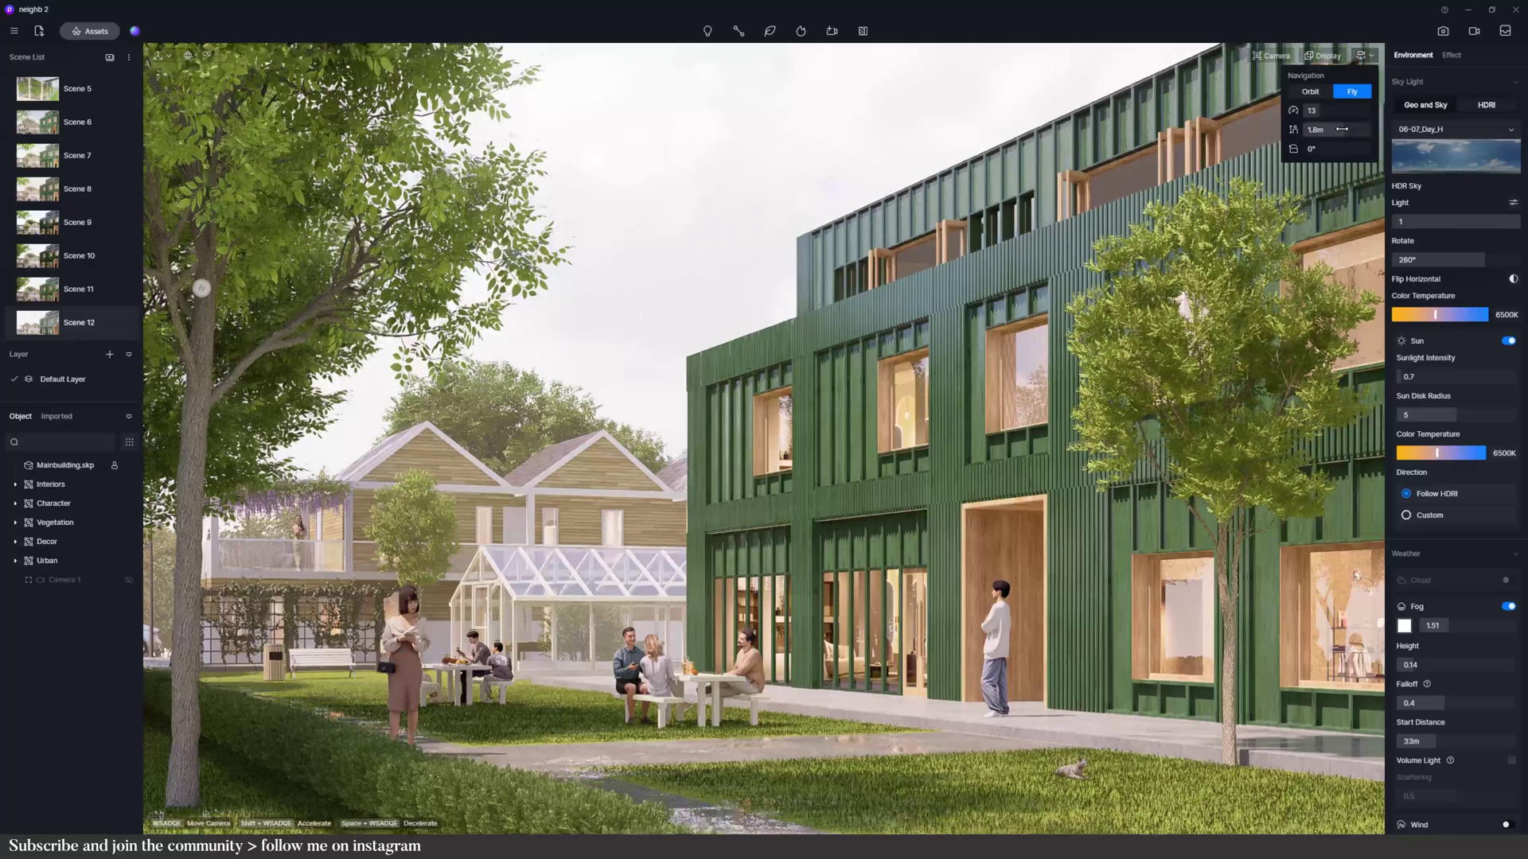
pyautogui.moveTo(910, 492); pyautogui.dragTo(1054, 518, button='right')
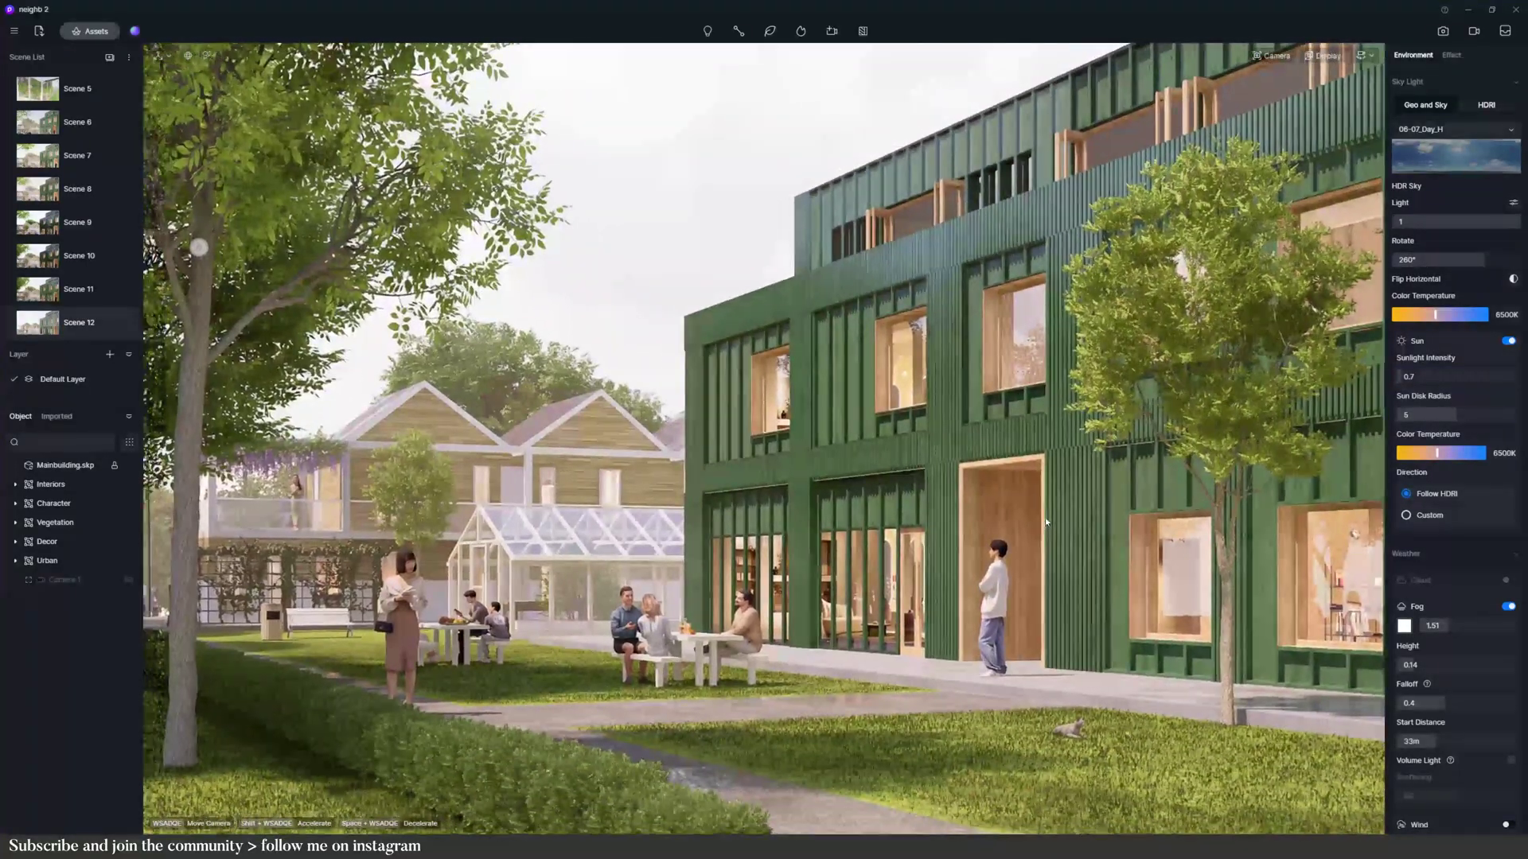
# - Set the camera's field of view to 40° and switch auto exposure on and off to compare its effect
pyautogui.click(1275, 56)
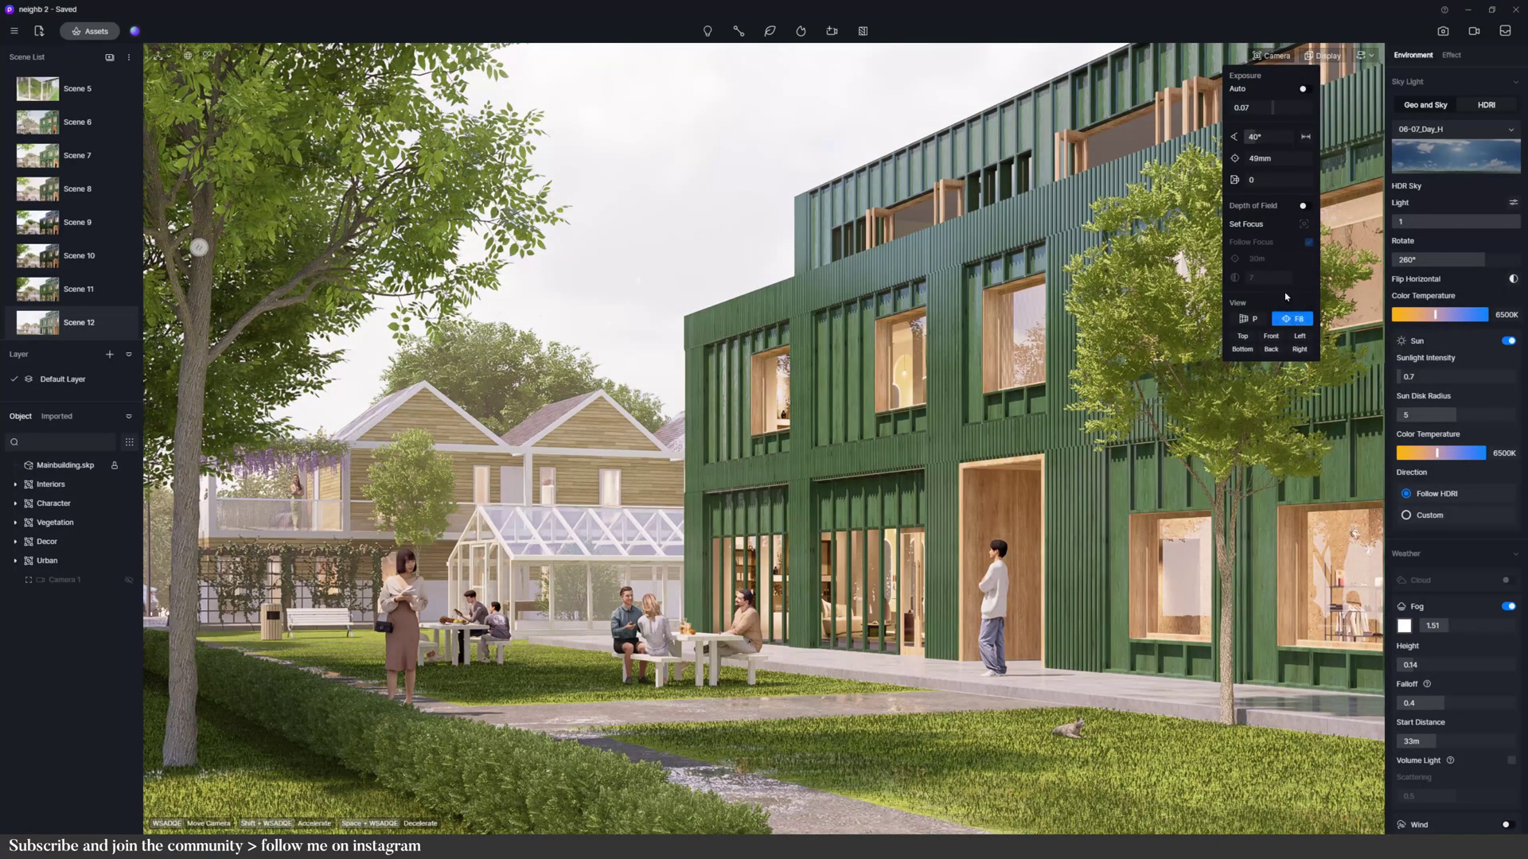
pyautogui.moveTo(1272, 141)
pyautogui.mouseDown()
pyautogui.moveTo(1289, 140)
pyautogui.moveTo(1270, 138)
pyautogui.mouseUp()
pyautogui.click(1269, 137)
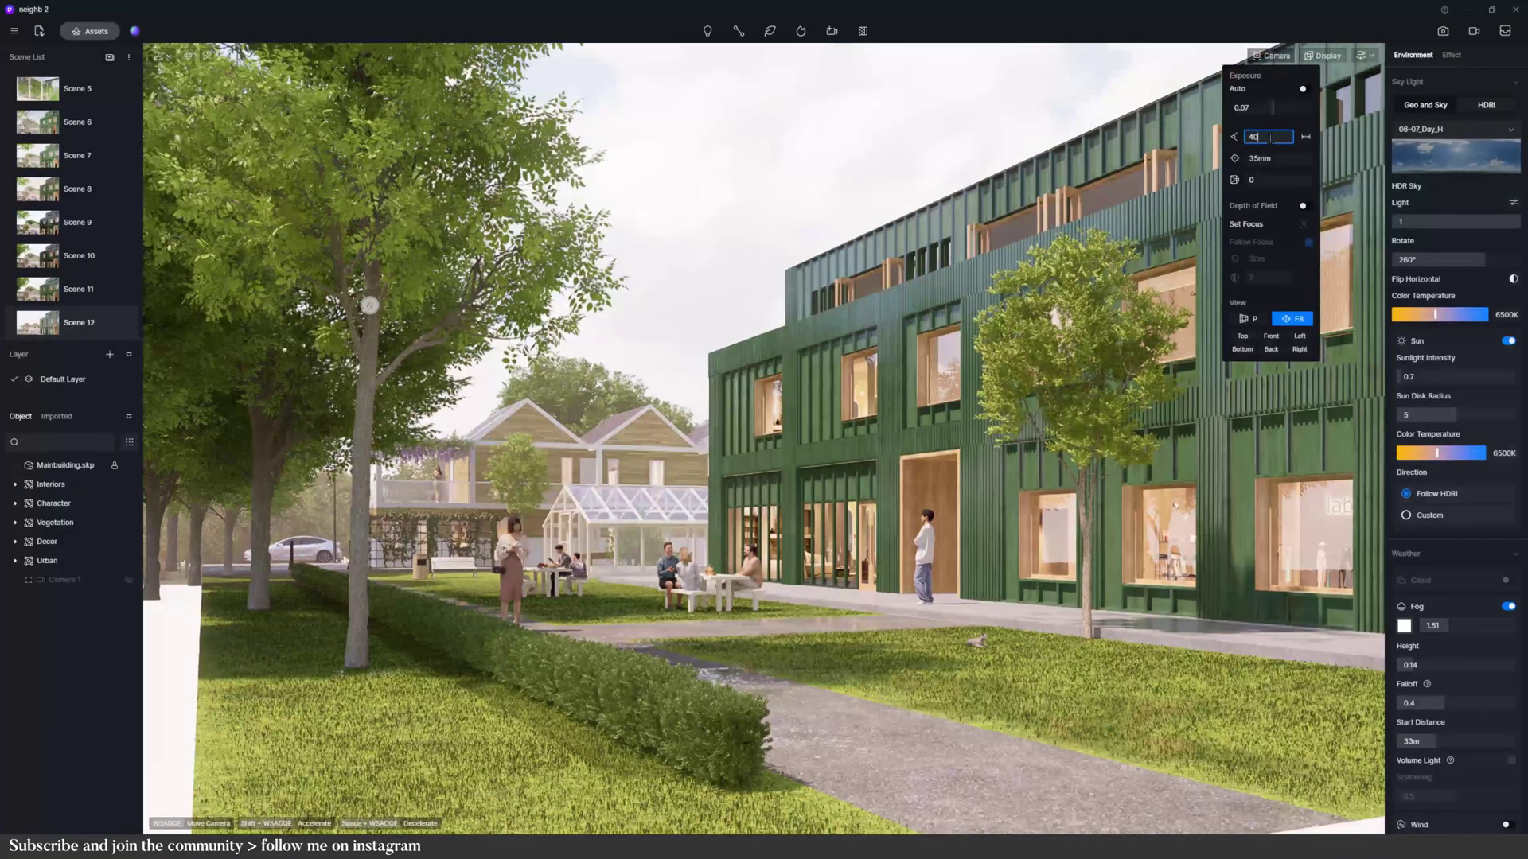
pyautogui.write('40')
pyautogui.press('Return')
pyautogui.click(1304, 90)
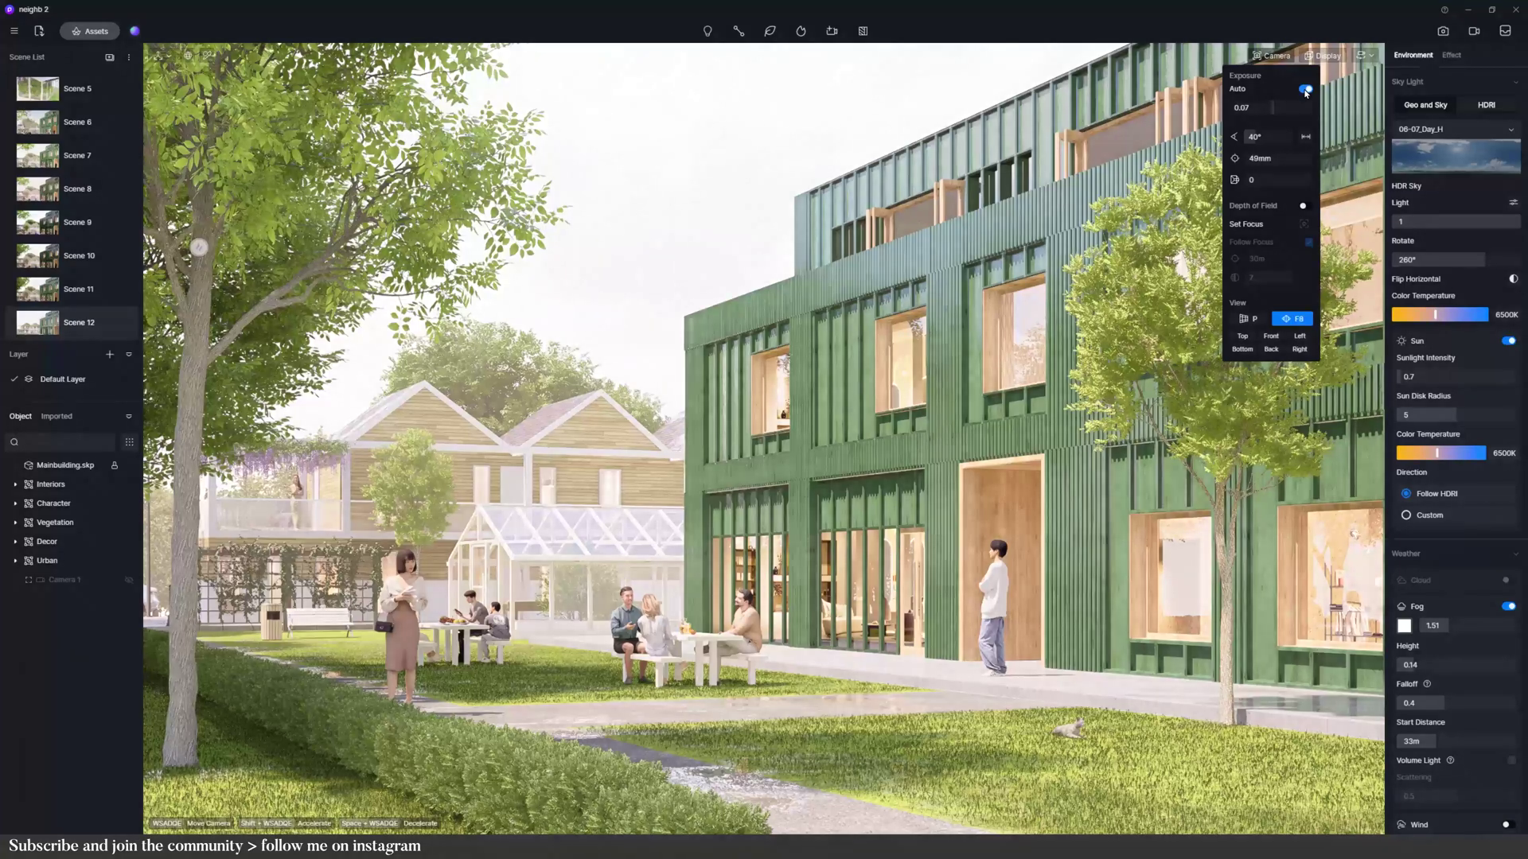
pyautogui.click(1305, 92)
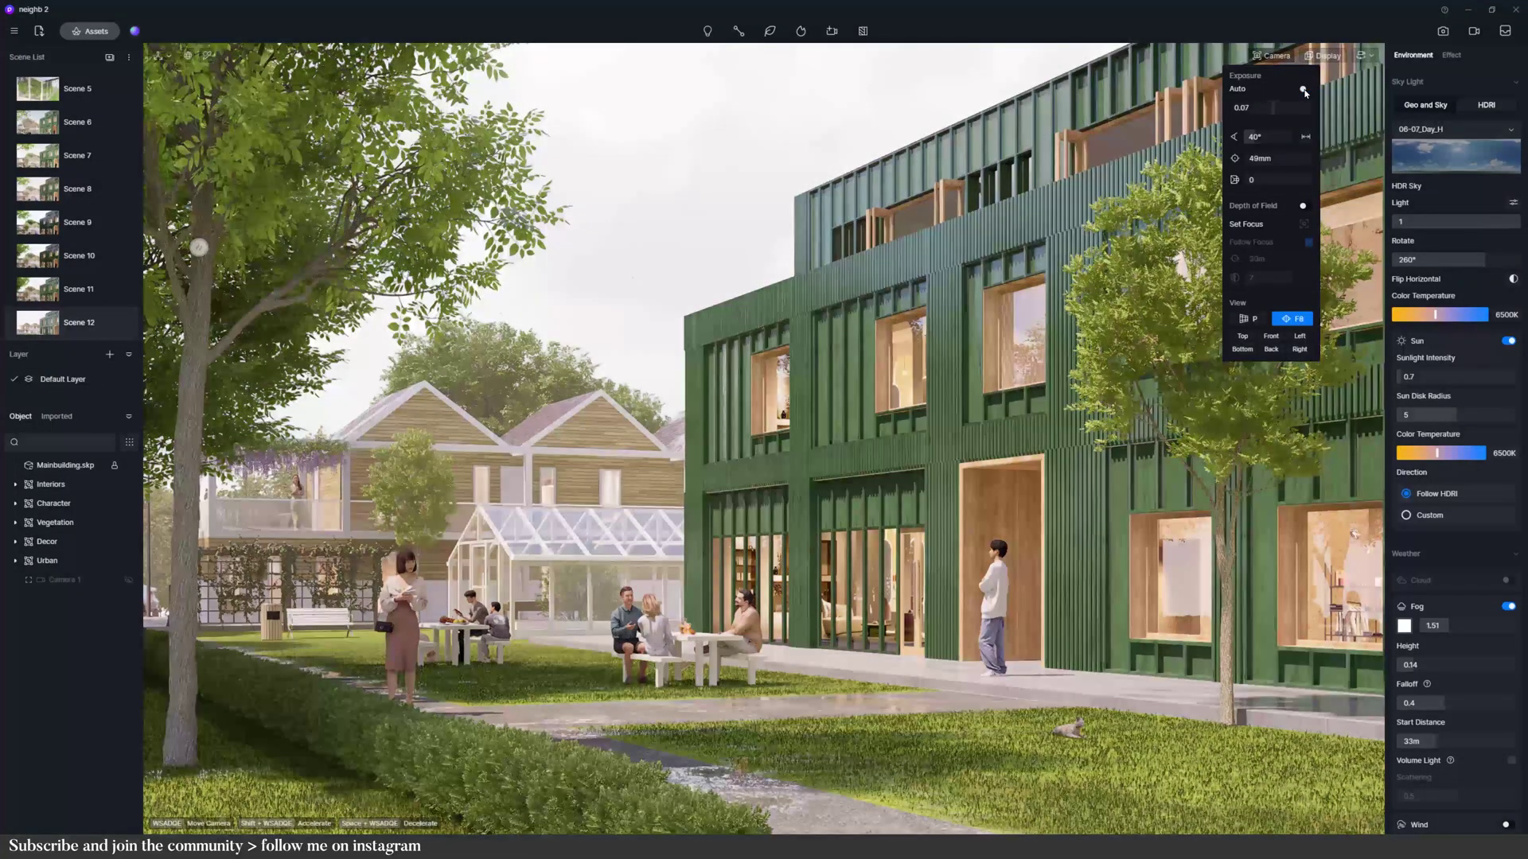
# - Turn on the rule-of-thirds composition guide, reframe the building and lawn, and save the view as a new scene
pyautogui.click(1323, 57)
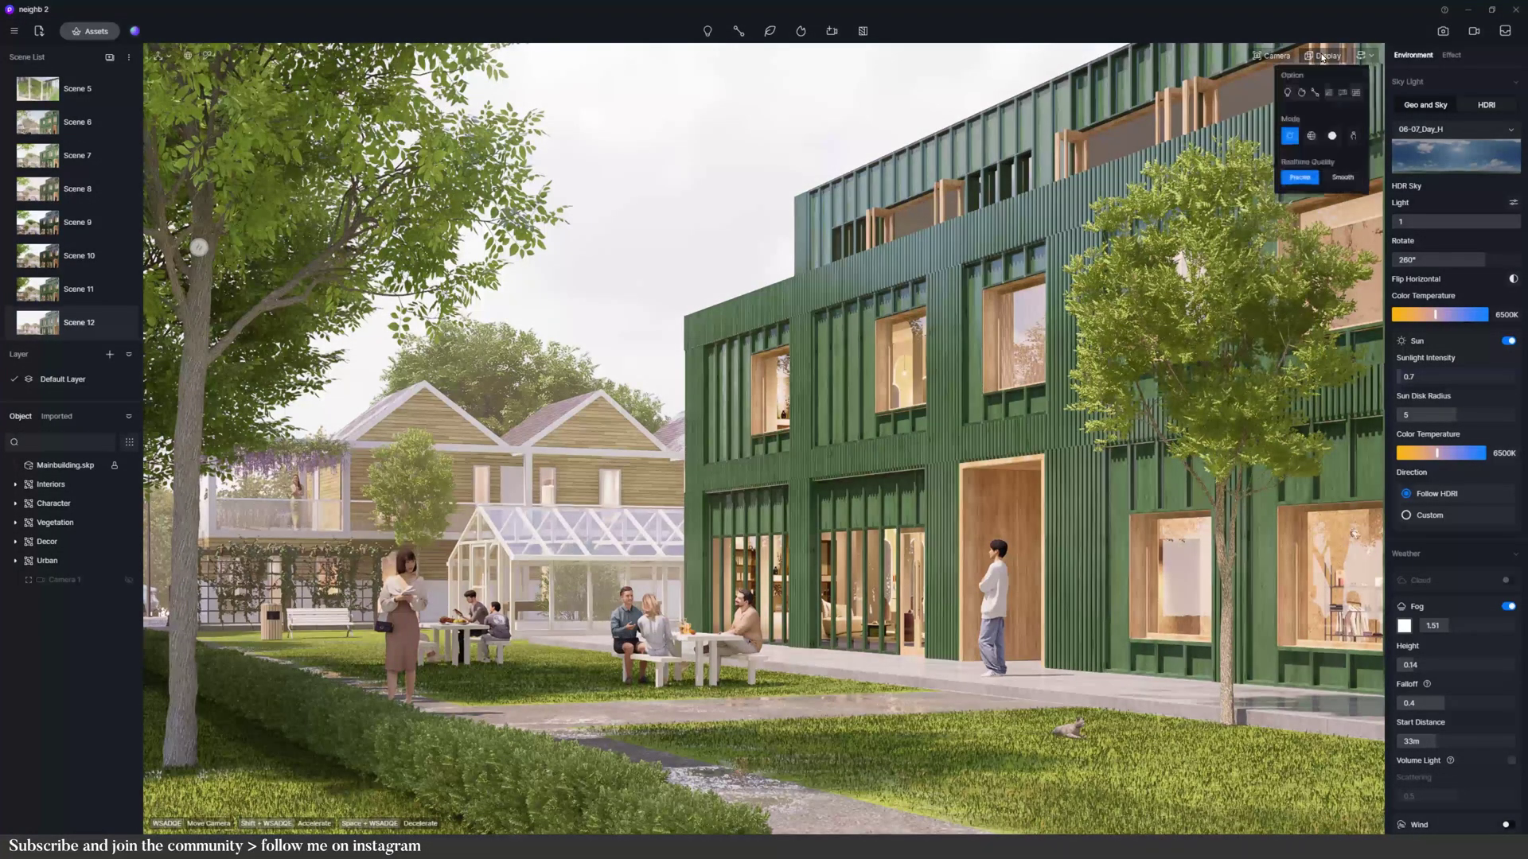
pyautogui.click(1359, 94)
pyautogui.moveTo(1088, 358); pyautogui.dragTo(1112, 346, button='right')
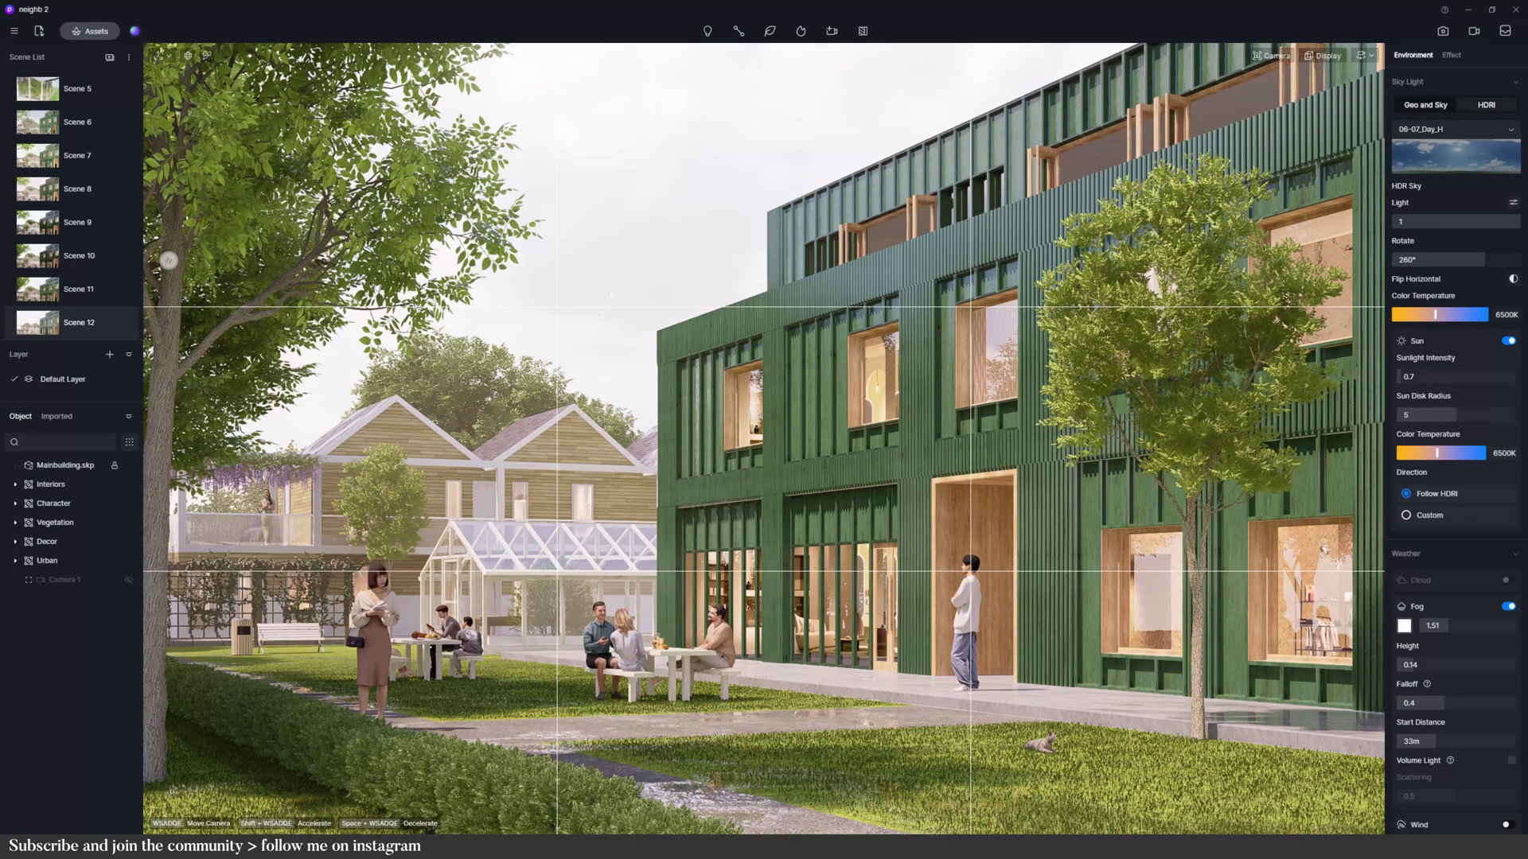
pyautogui.click(110, 57)
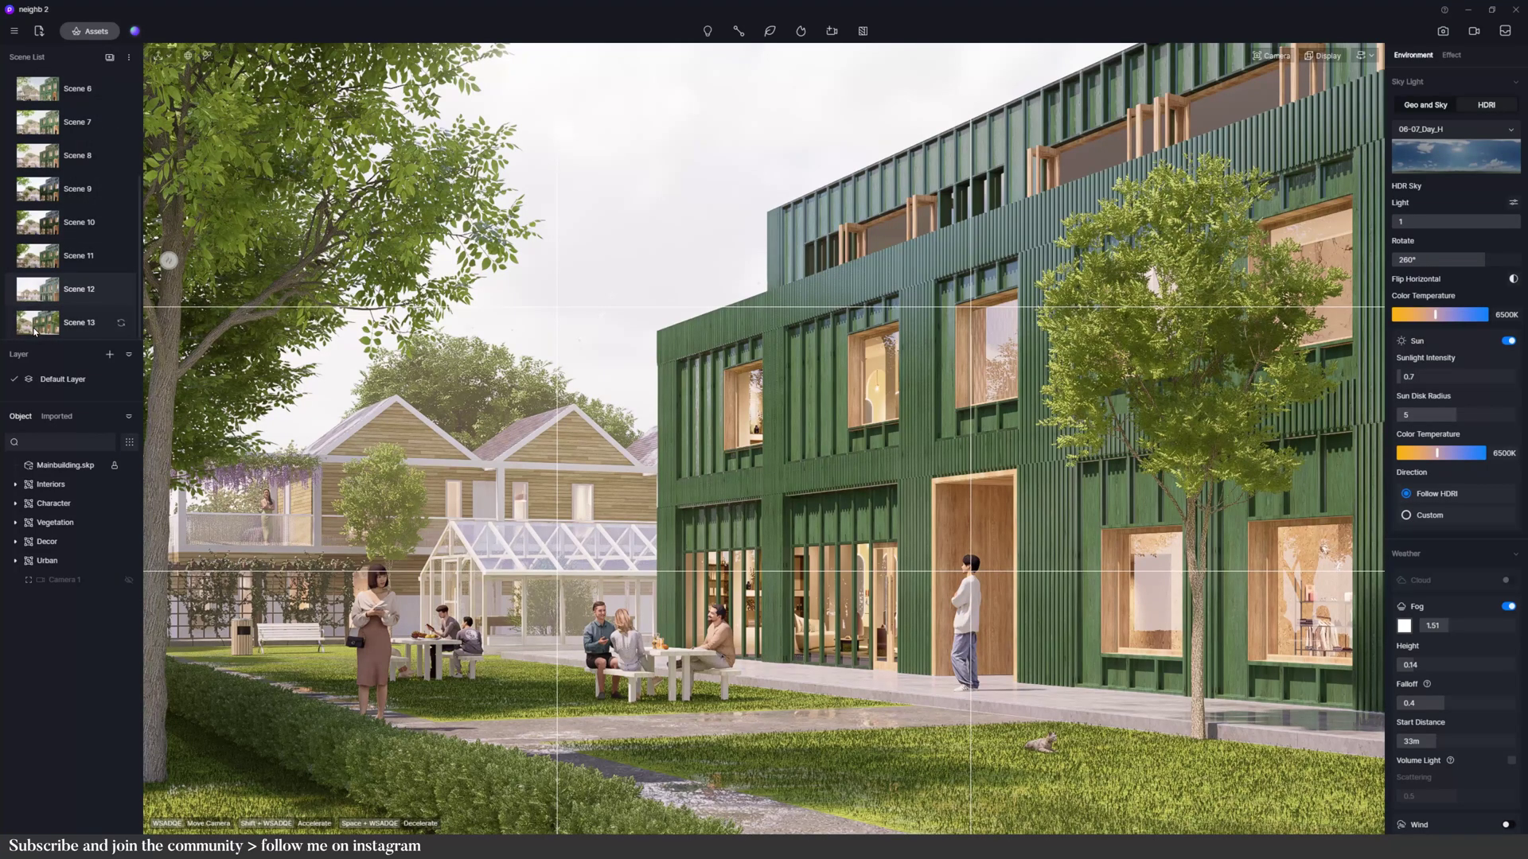
# - Switch between Scene 12 and Scene 13 to compare their saved views
pyautogui.click(52, 292)
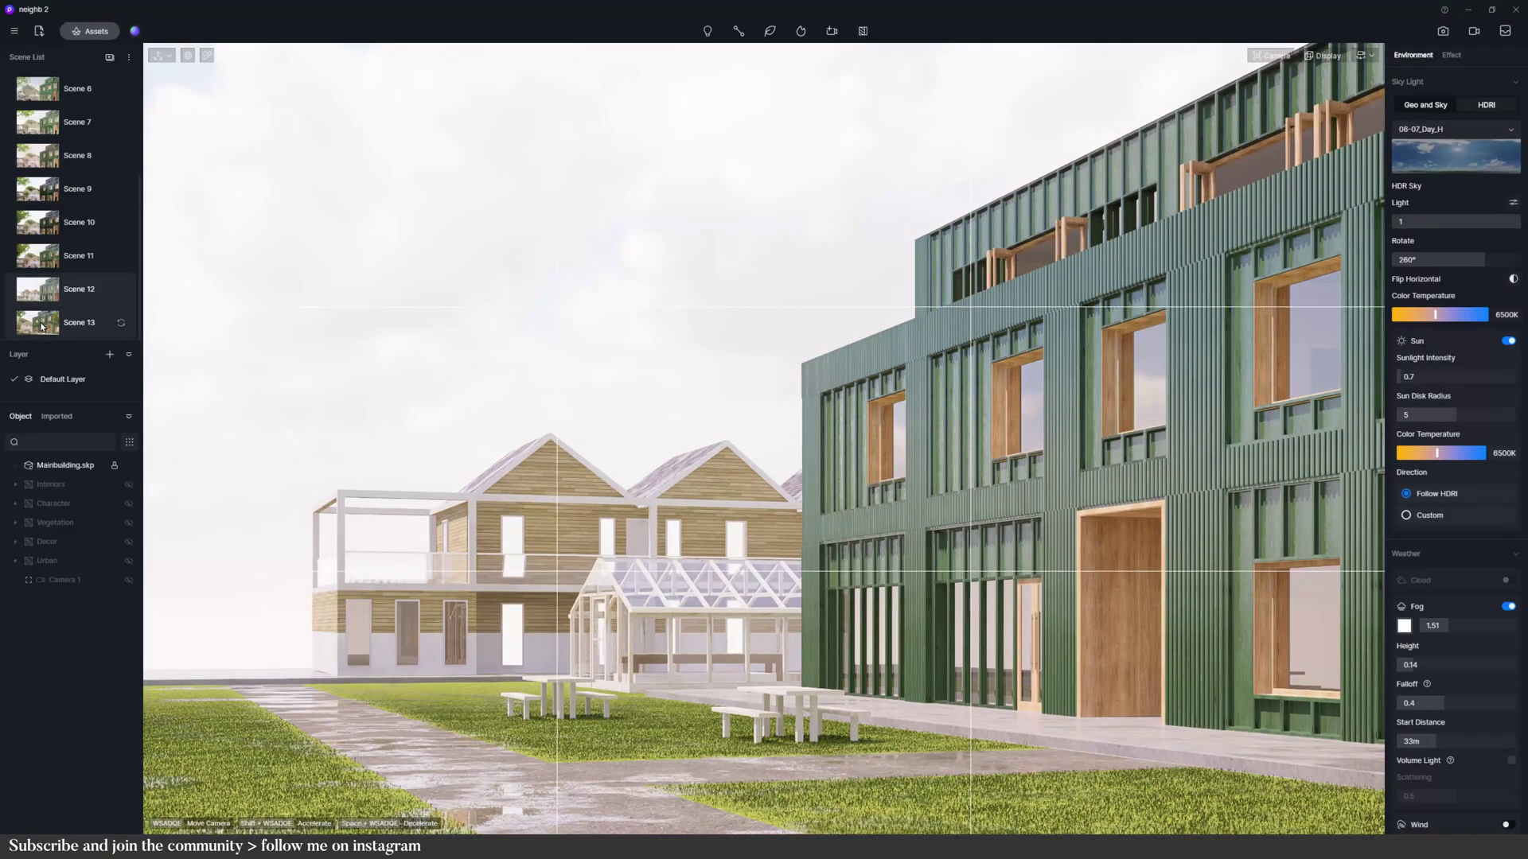
pyautogui.click(41, 326)
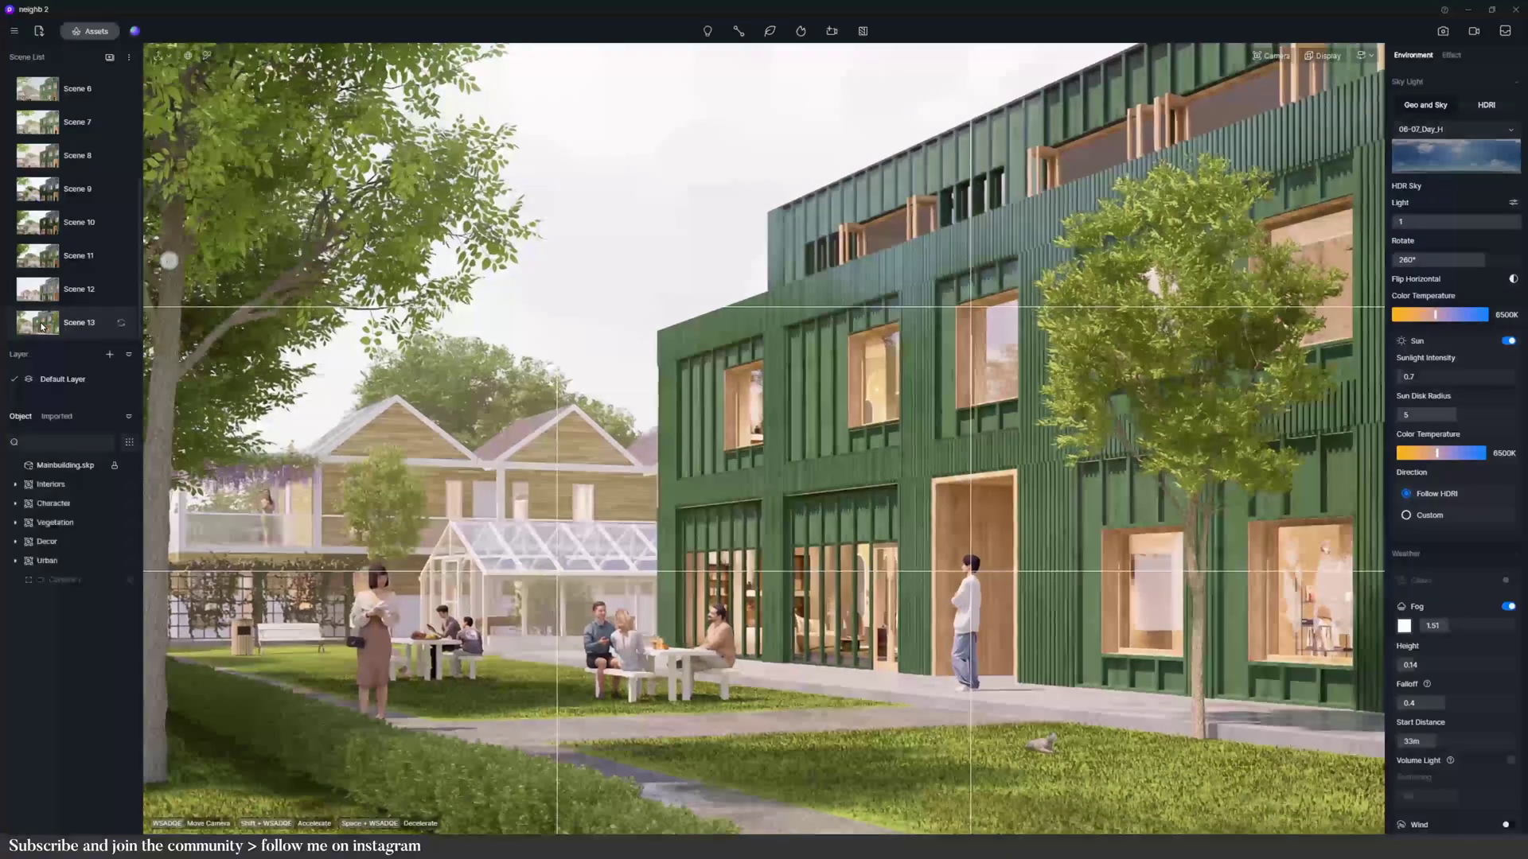
pyautogui.click(49, 297)
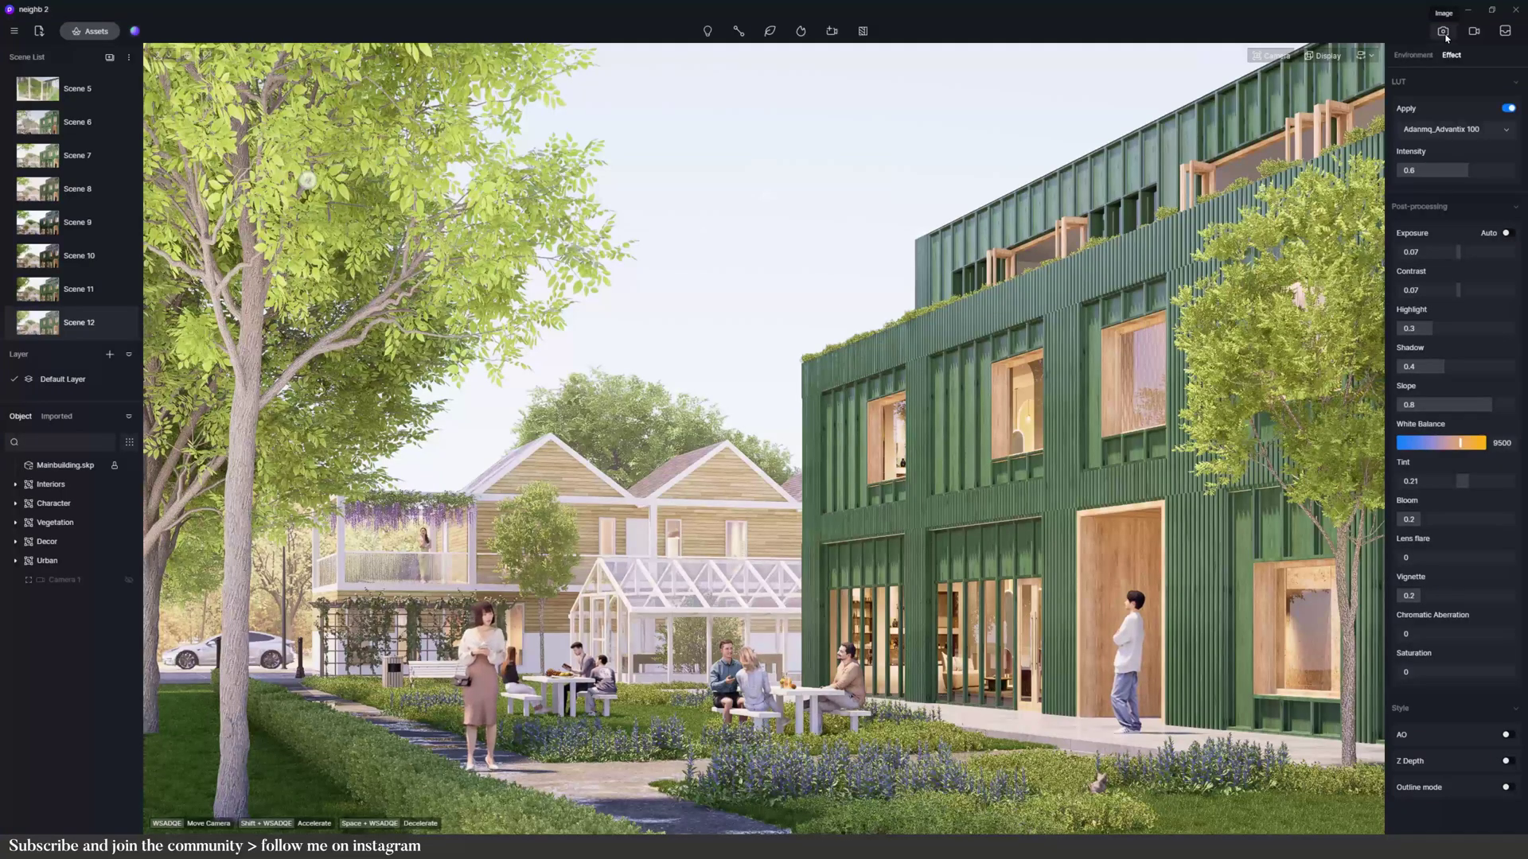
# - Open the image render settings, compare the aspect ratios and size presets, and choose 1:1 at 4k
pyautogui.click(1444, 34)
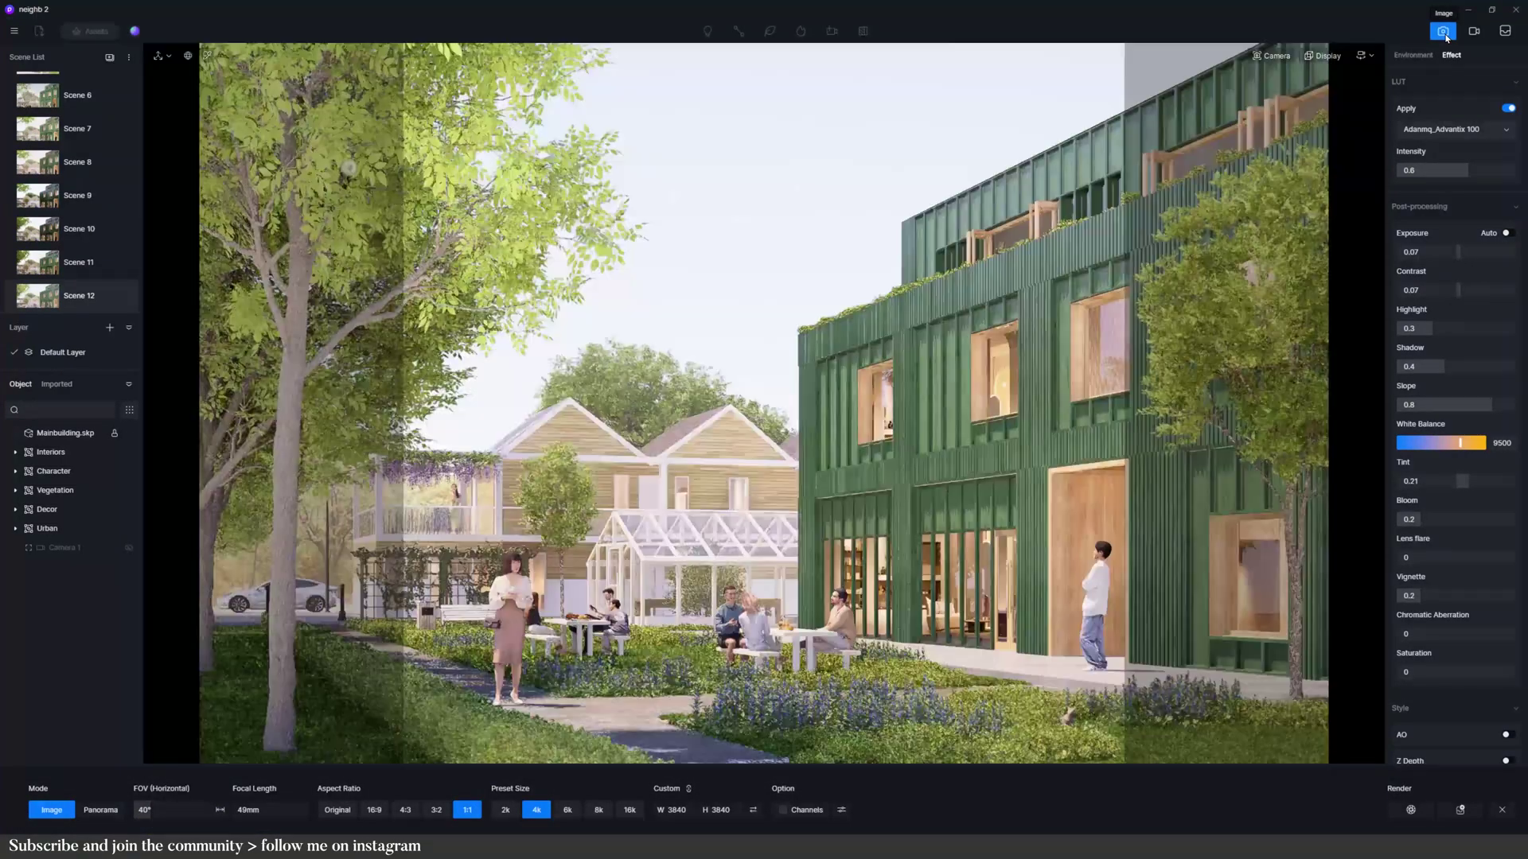
pyautogui.click(371, 812)
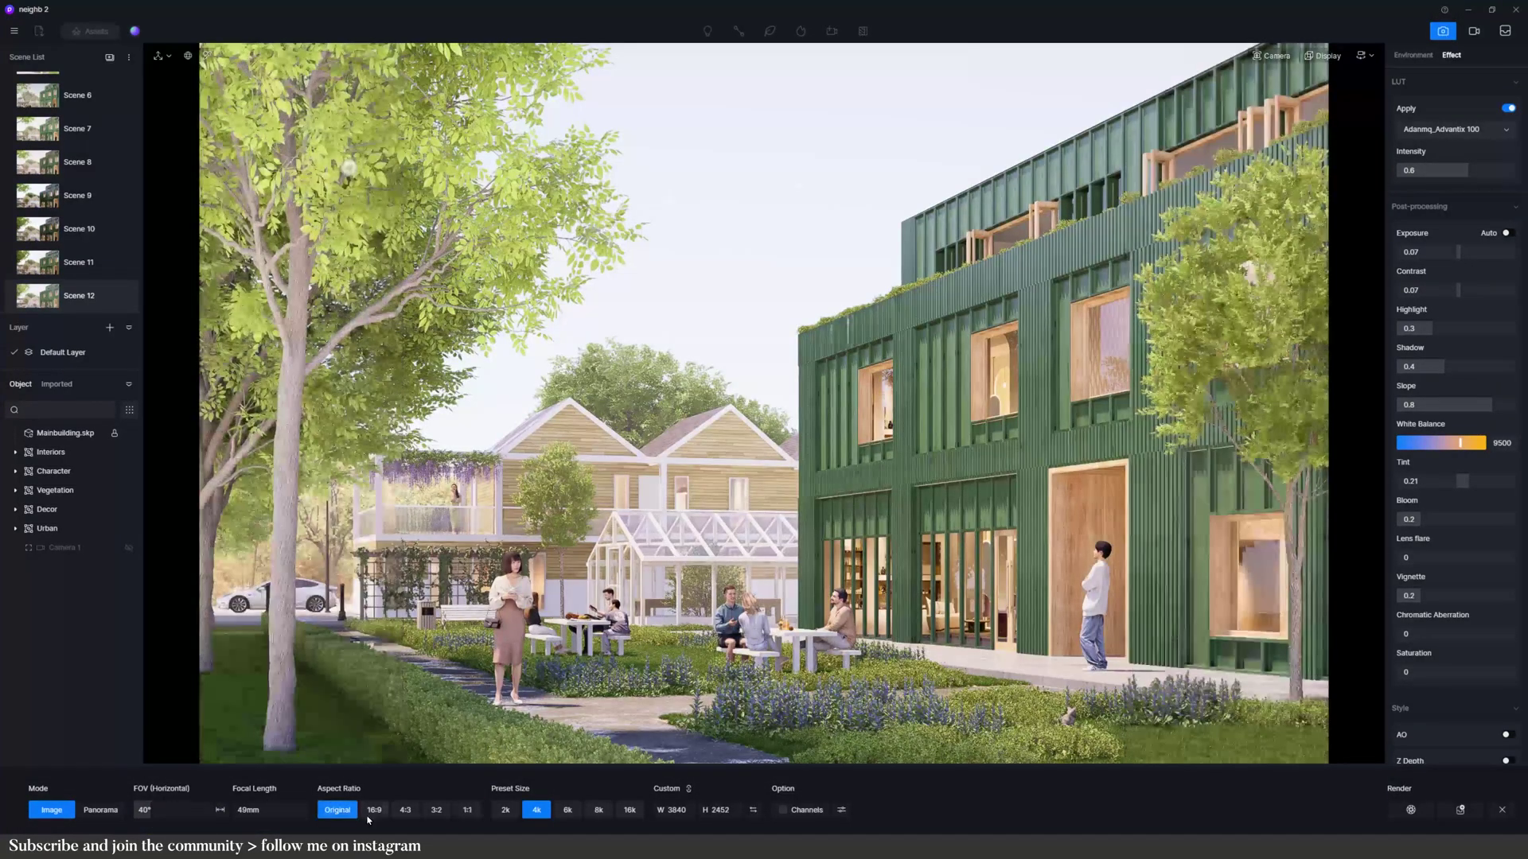
pyautogui.click(405, 810)
pyautogui.click(436, 810)
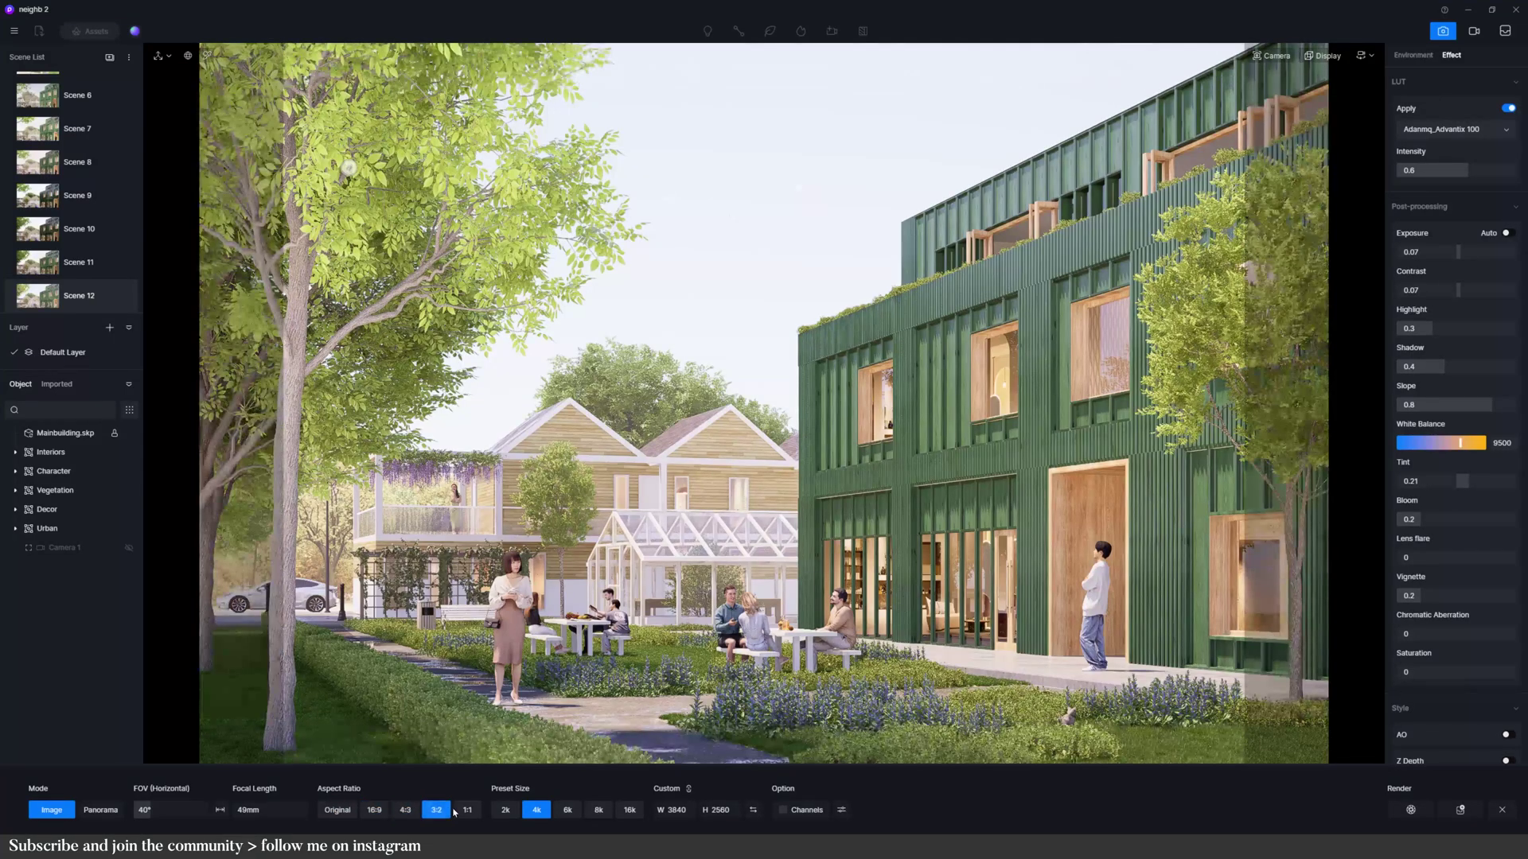
pyautogui.click(468, 810)
pyautogui.click(496, 811)
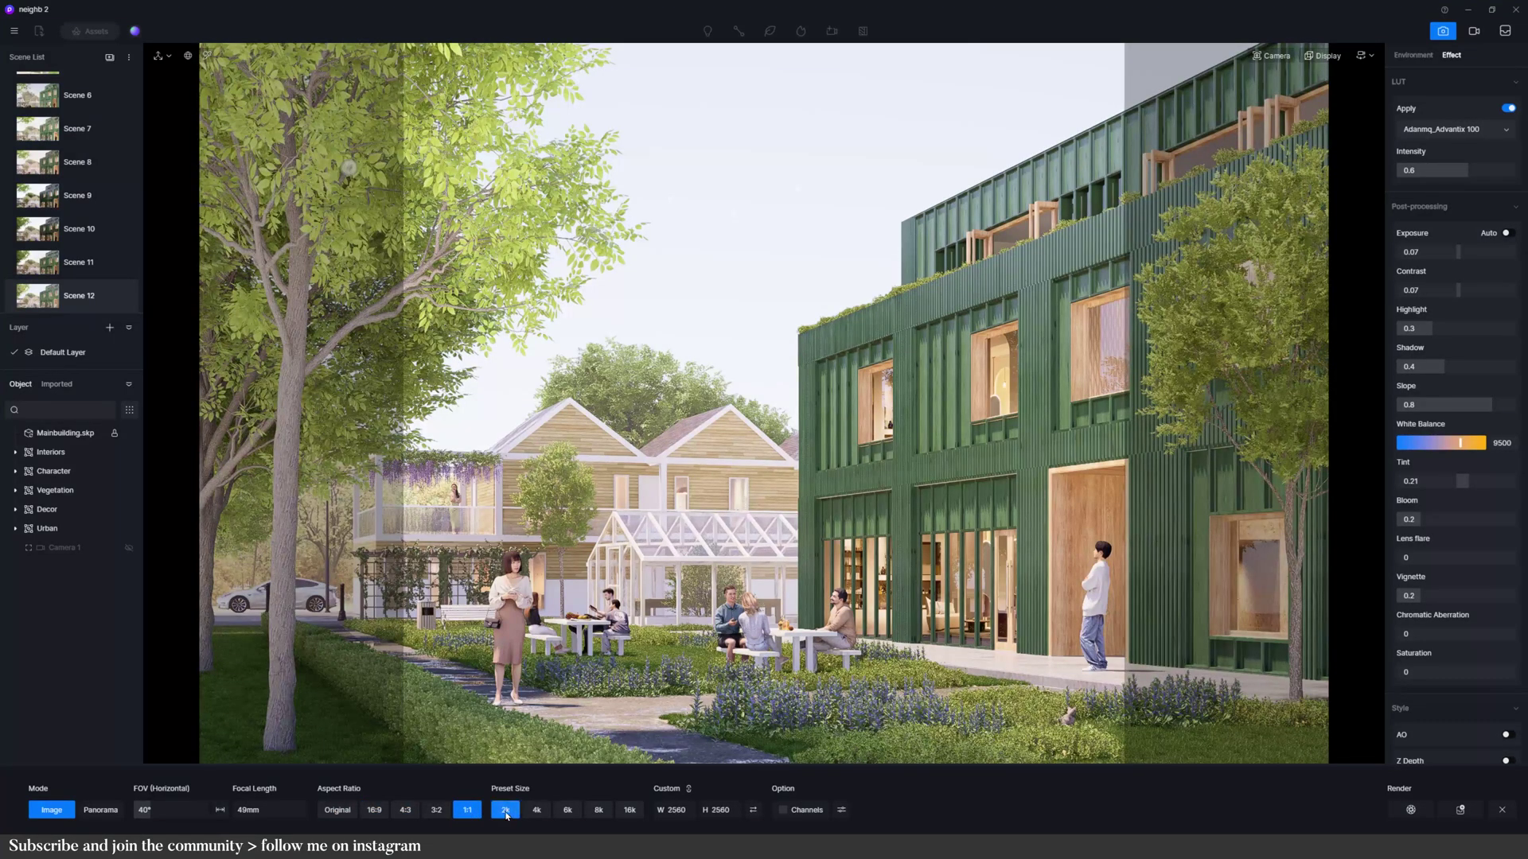
pyautogui.click(533, 812)
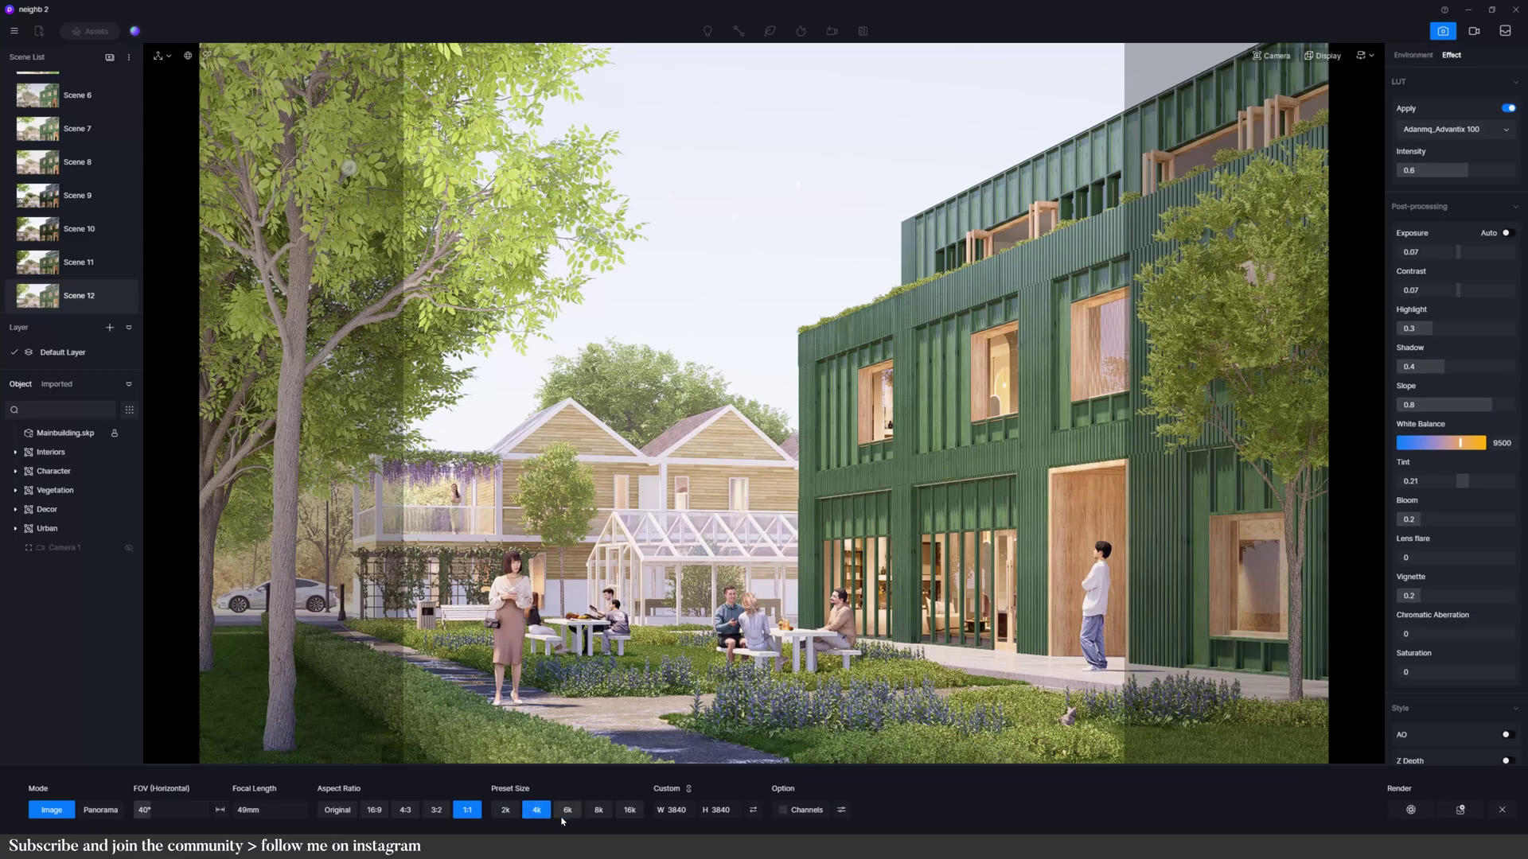
# - Enable the Sky Mask, AO, Material ID and Reflection channels and send the image to the render queue
pyautogui.click(841, 809)
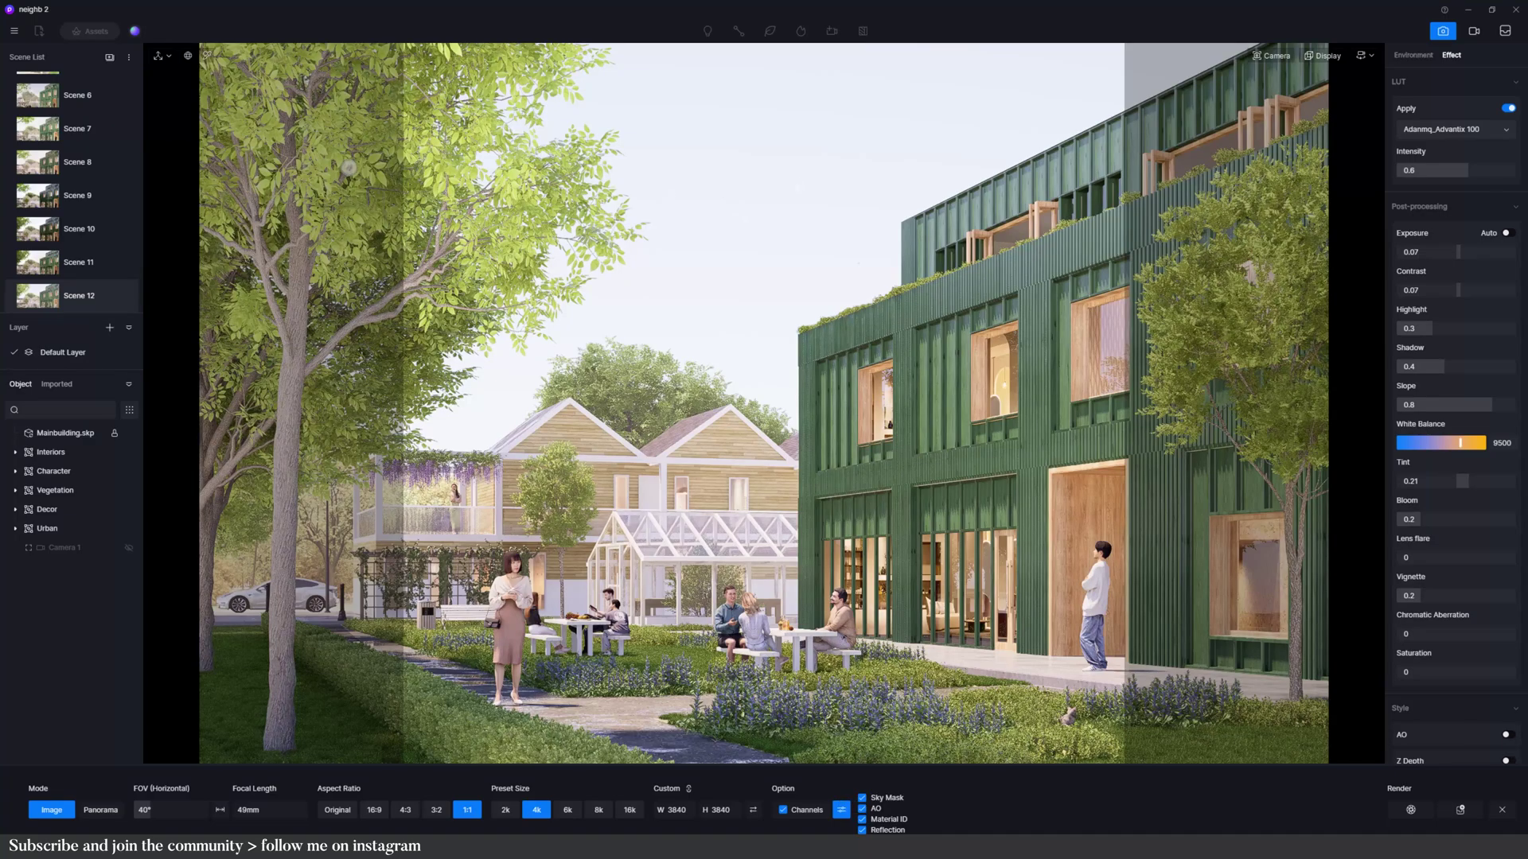
pyautogui.click(845, 814)
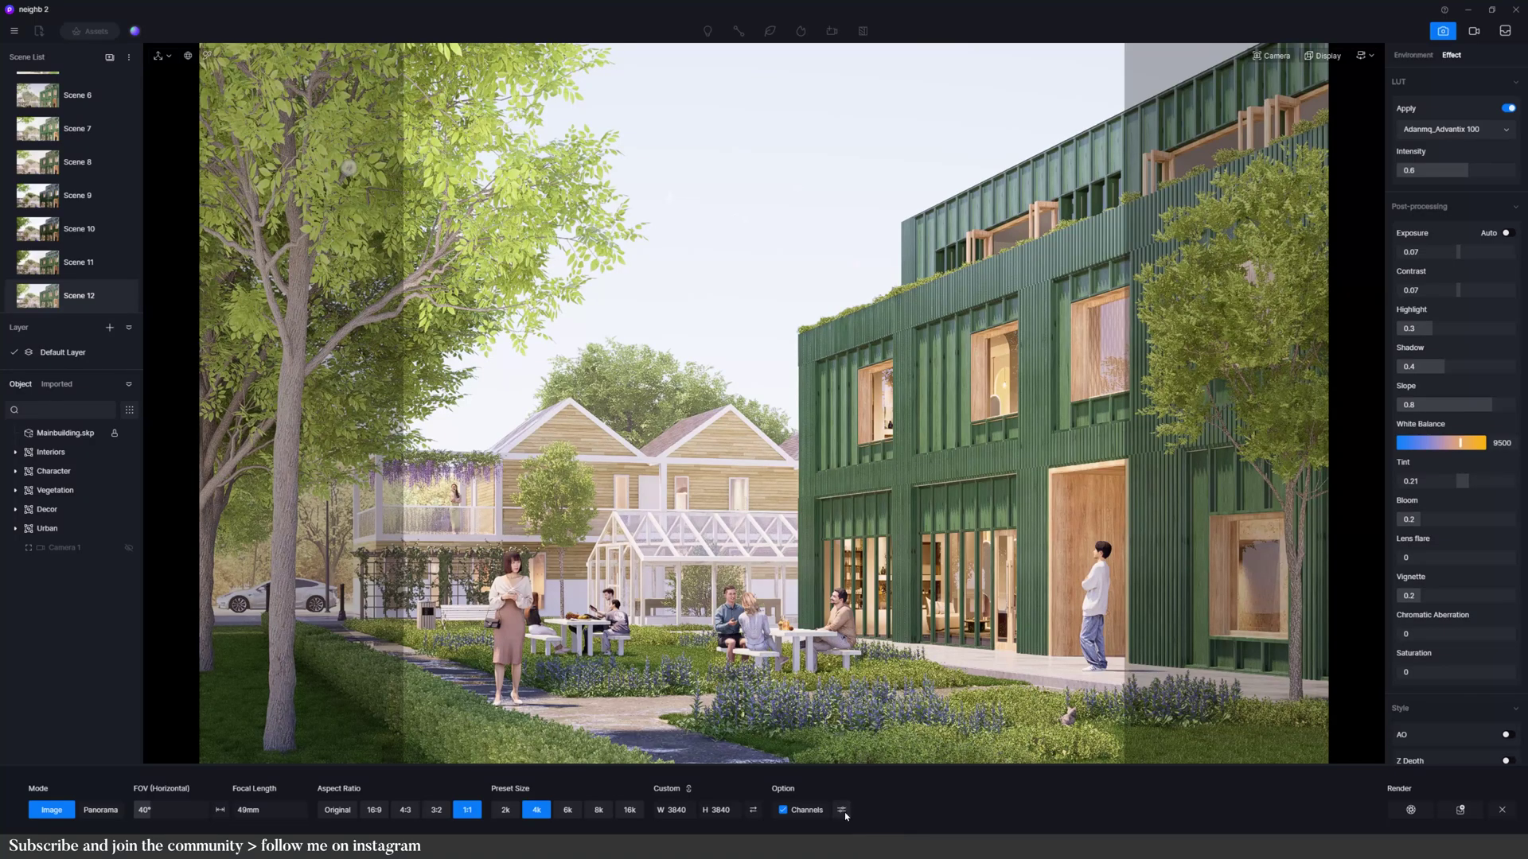
pyautogui.click(1459, 812)
# - Switch to video mode and play Clip 1 from its first shot to preview the vertical camera move
pyautogui.click(1473, 32)
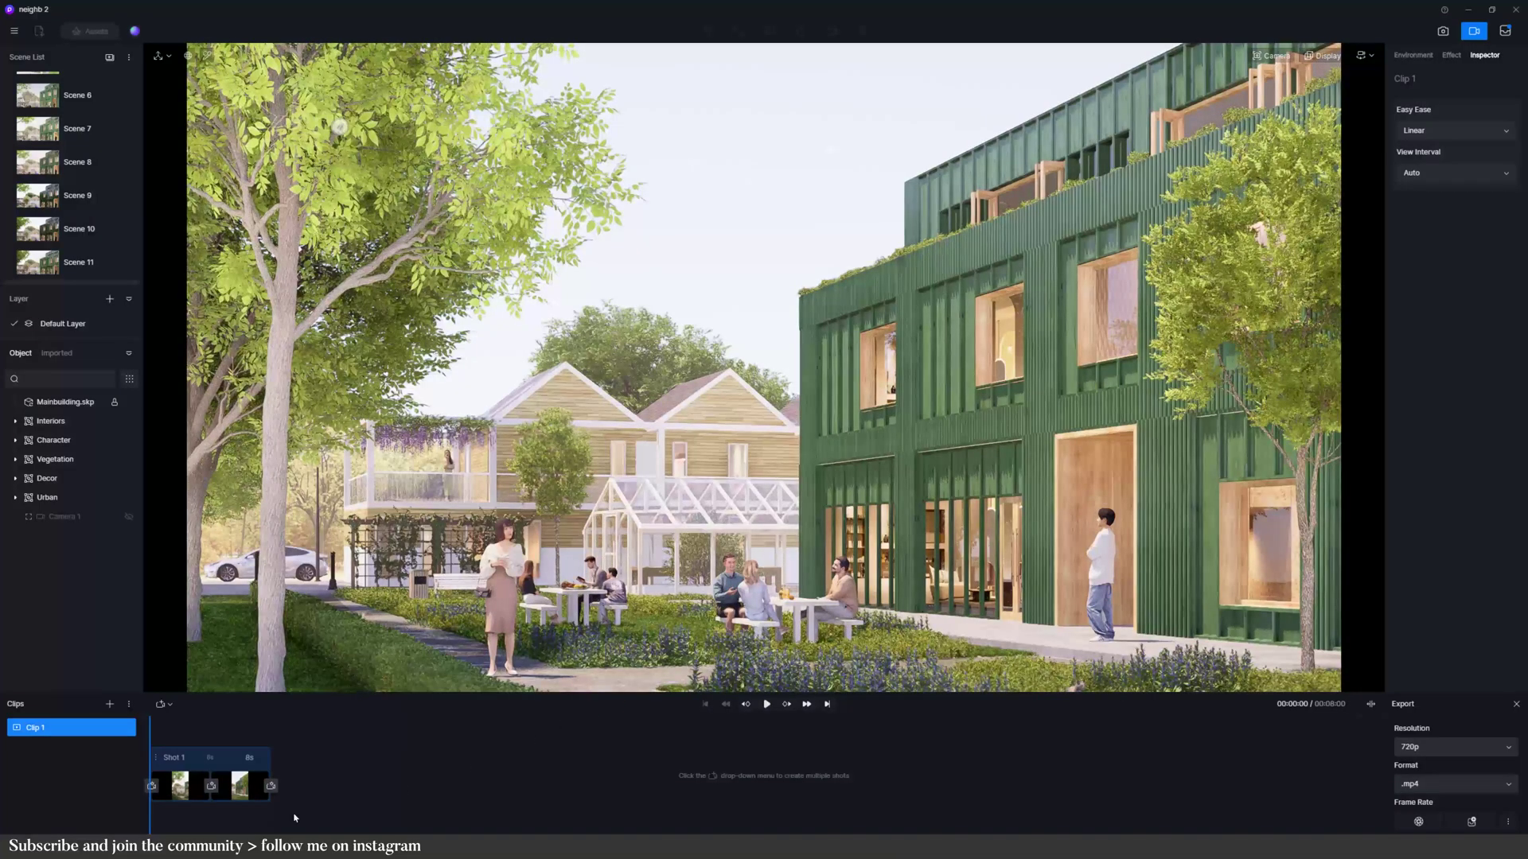
pyautogui.click(176, 789)
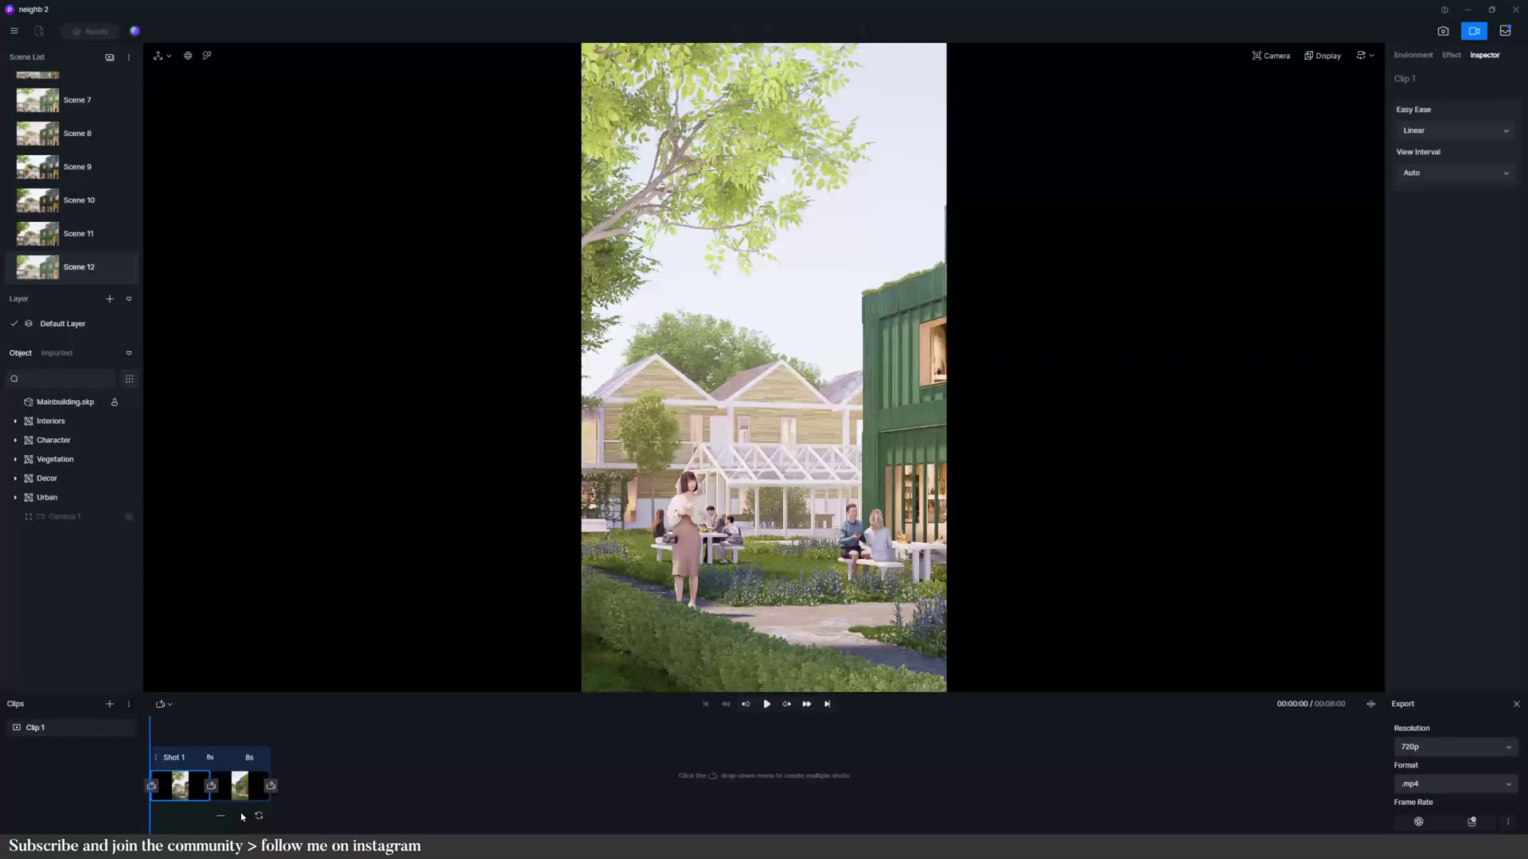
pyautogui.press('space')
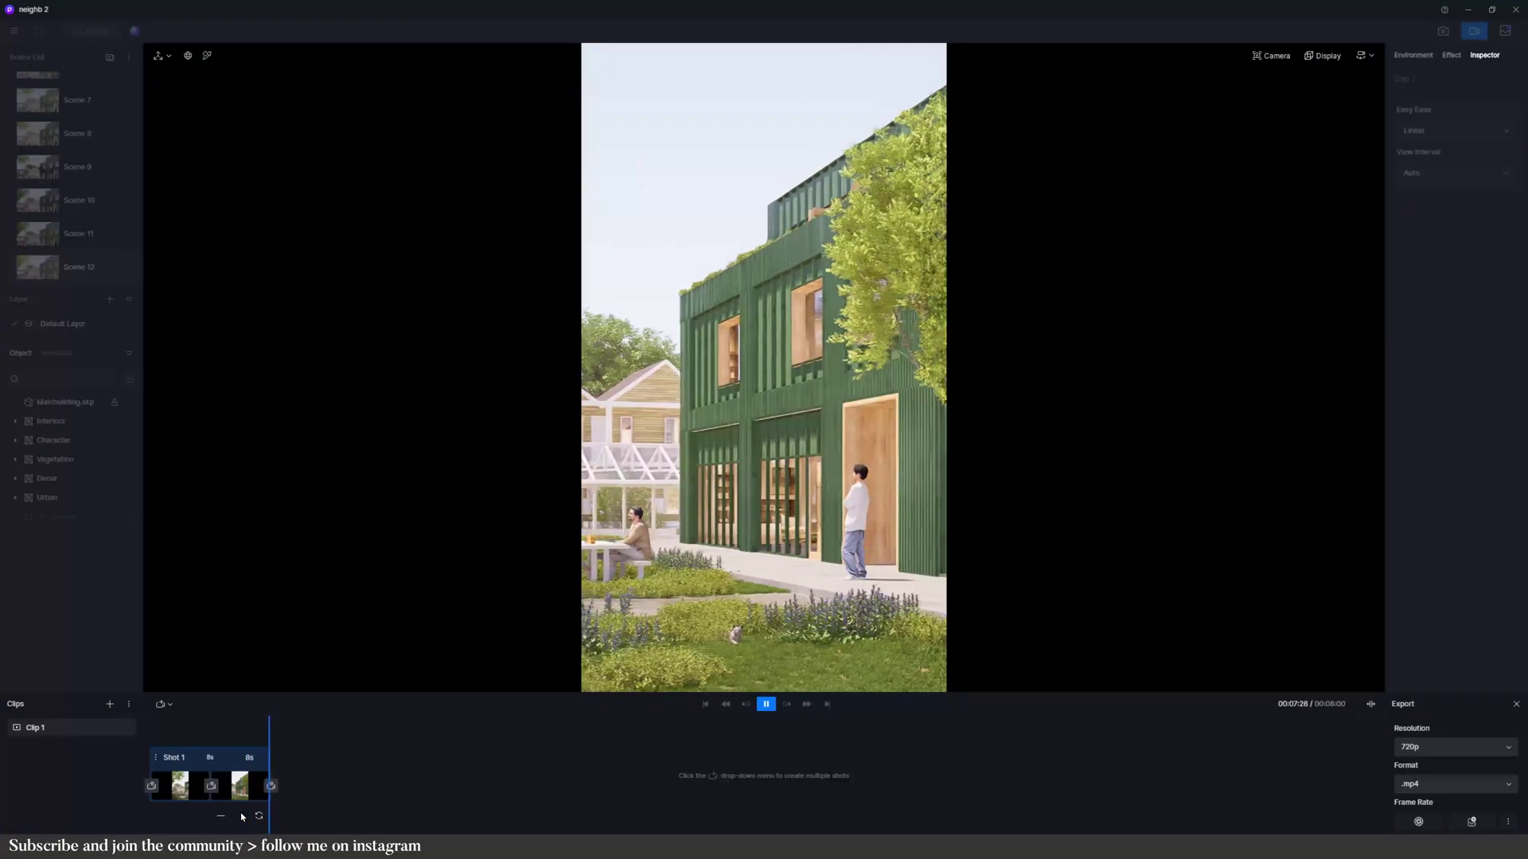
# - Create a second video clip and add Scene 12's view as its first shot
pyautogui.click(110, 705)
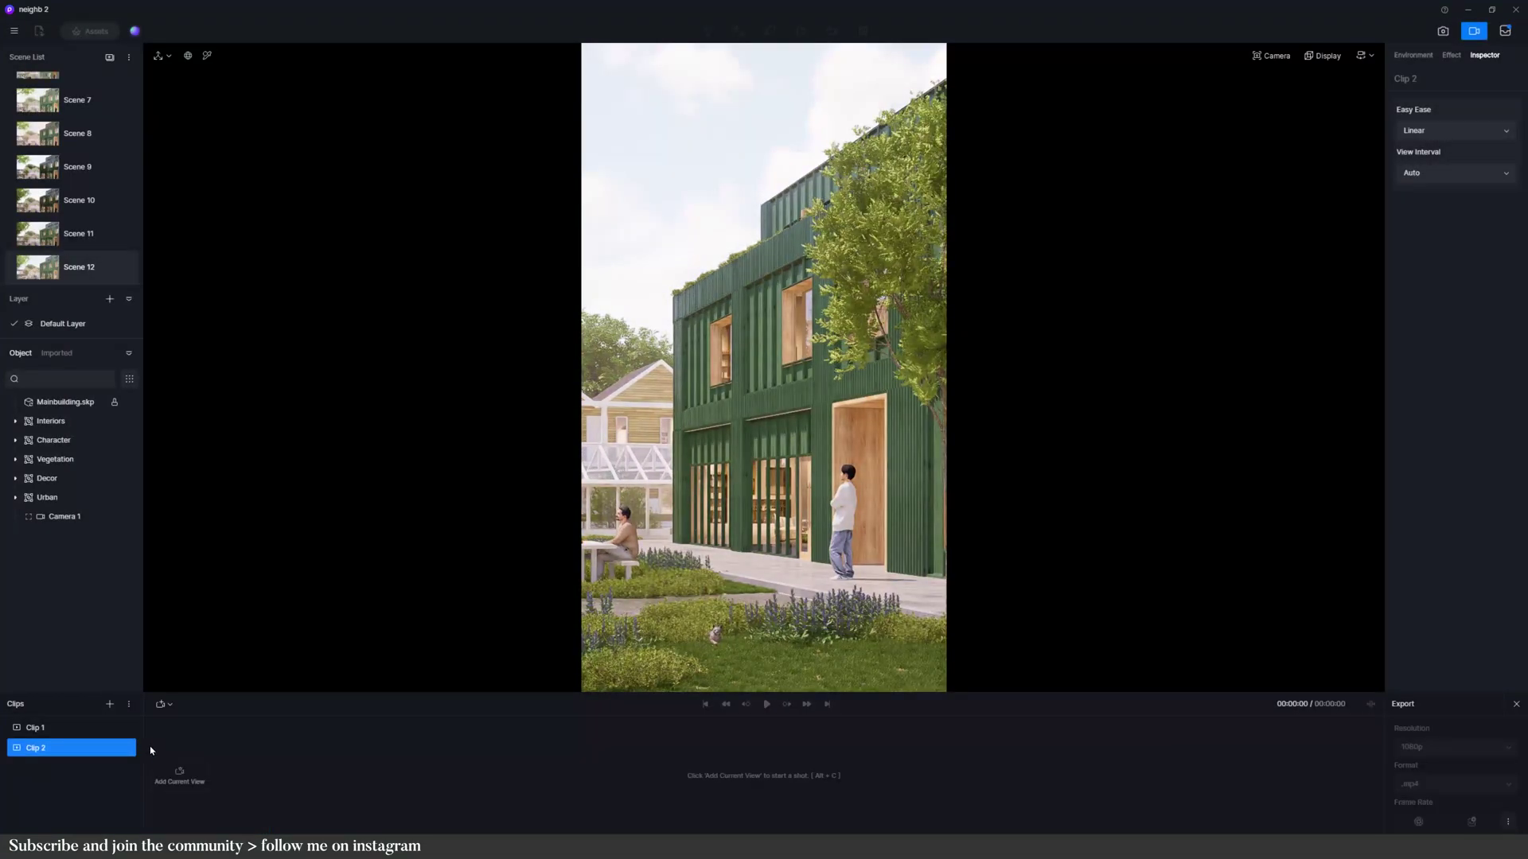
pyautogui.click(55, 275)
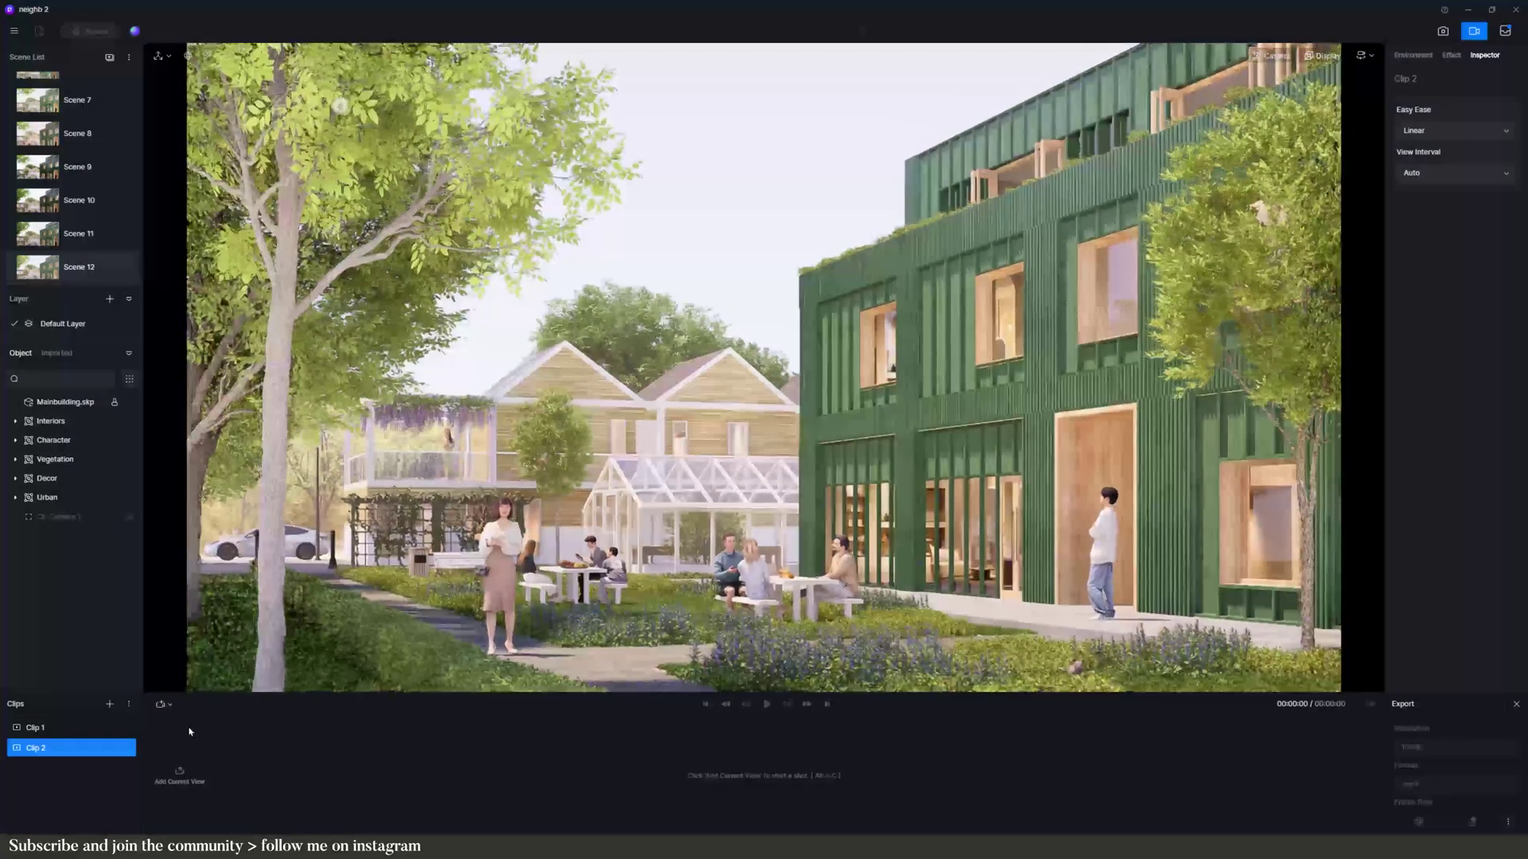
pyautogui.click(181, 778)
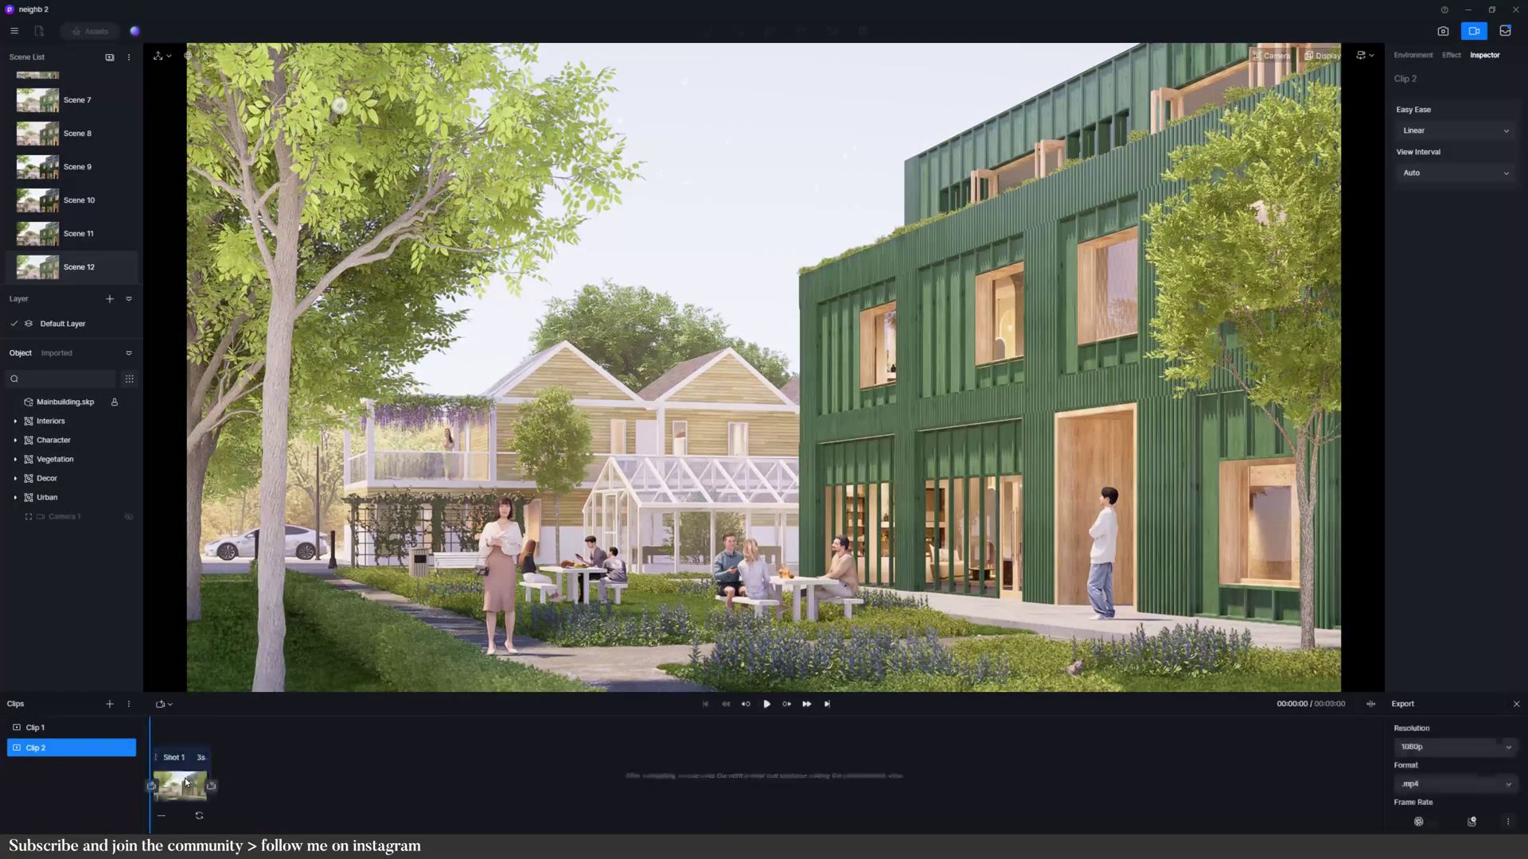
# - Move the camera sideways to the right along the green building, add that view to Clip 2's Shot 1, and preview the move
pyautogui.press('d')
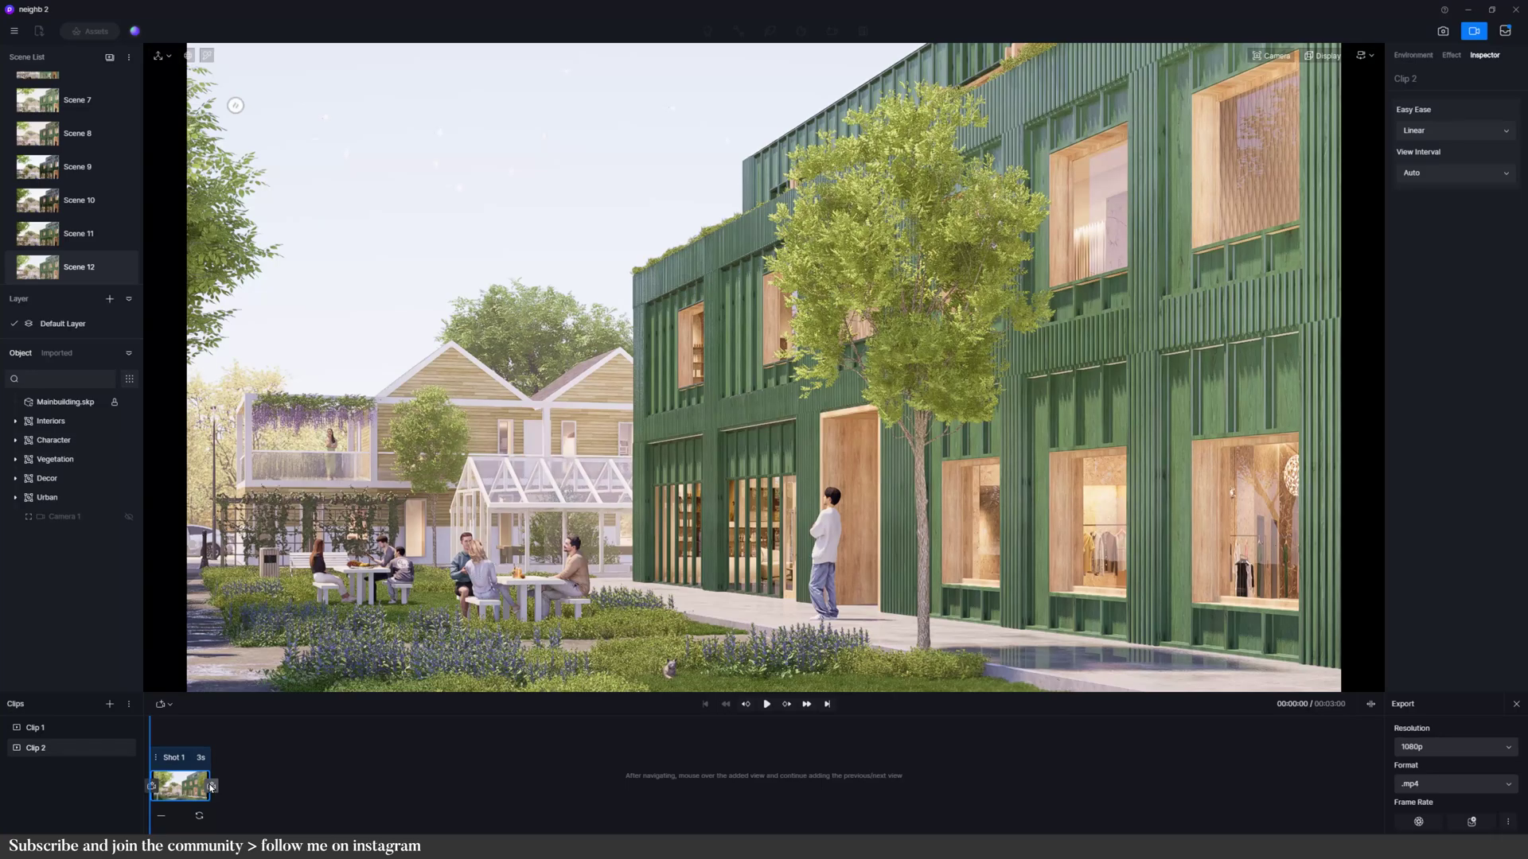
pyautogui.click(211, 786)
pyautogui.press('space')
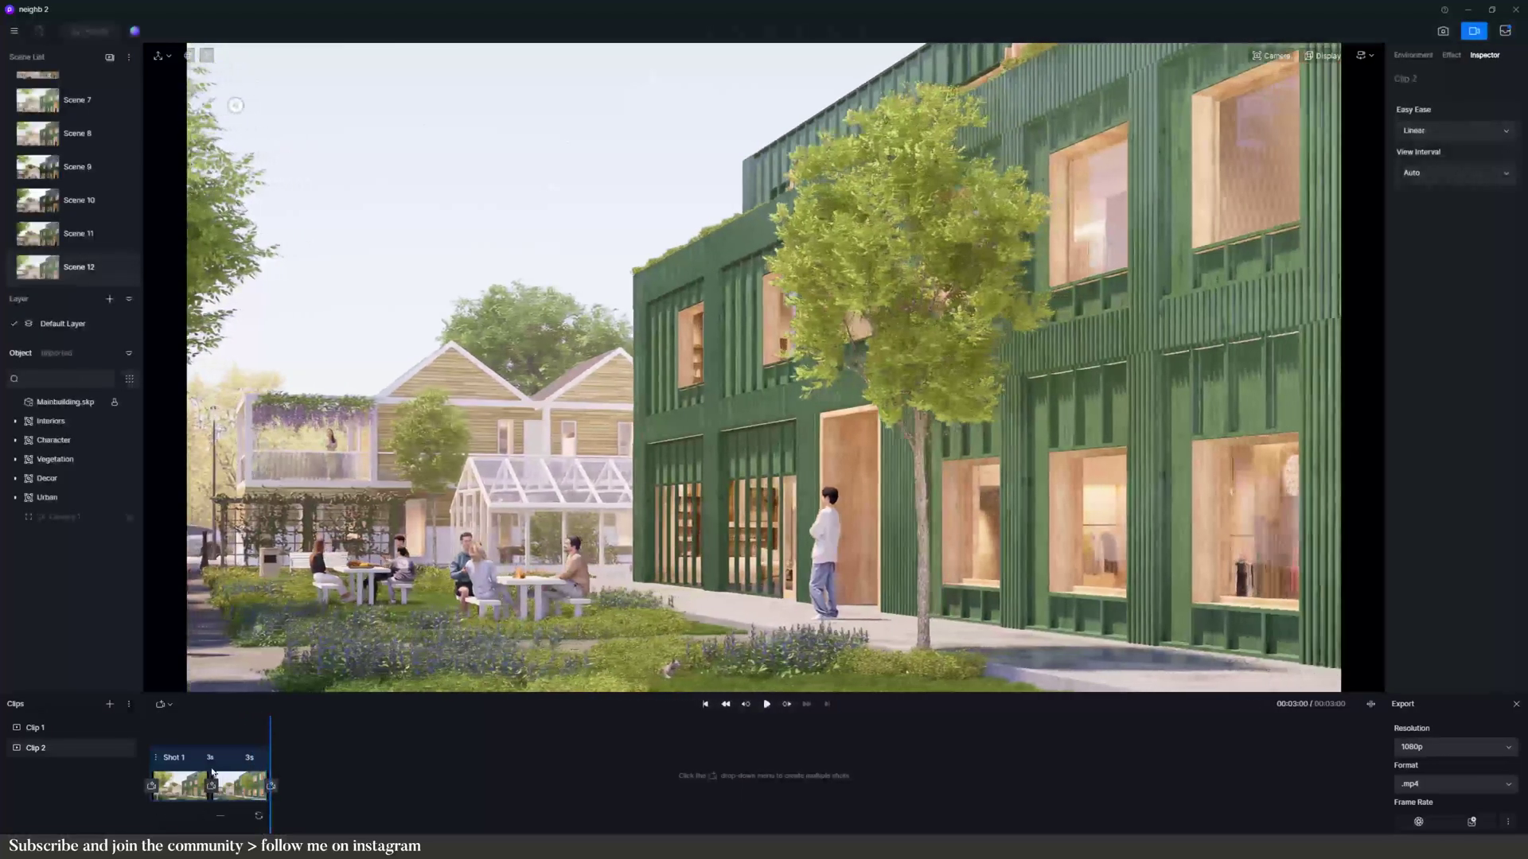
# - Set the duration between Shot 1's two views to 5 s and play the clip back
pyautogui.doubleClick(210, 757)
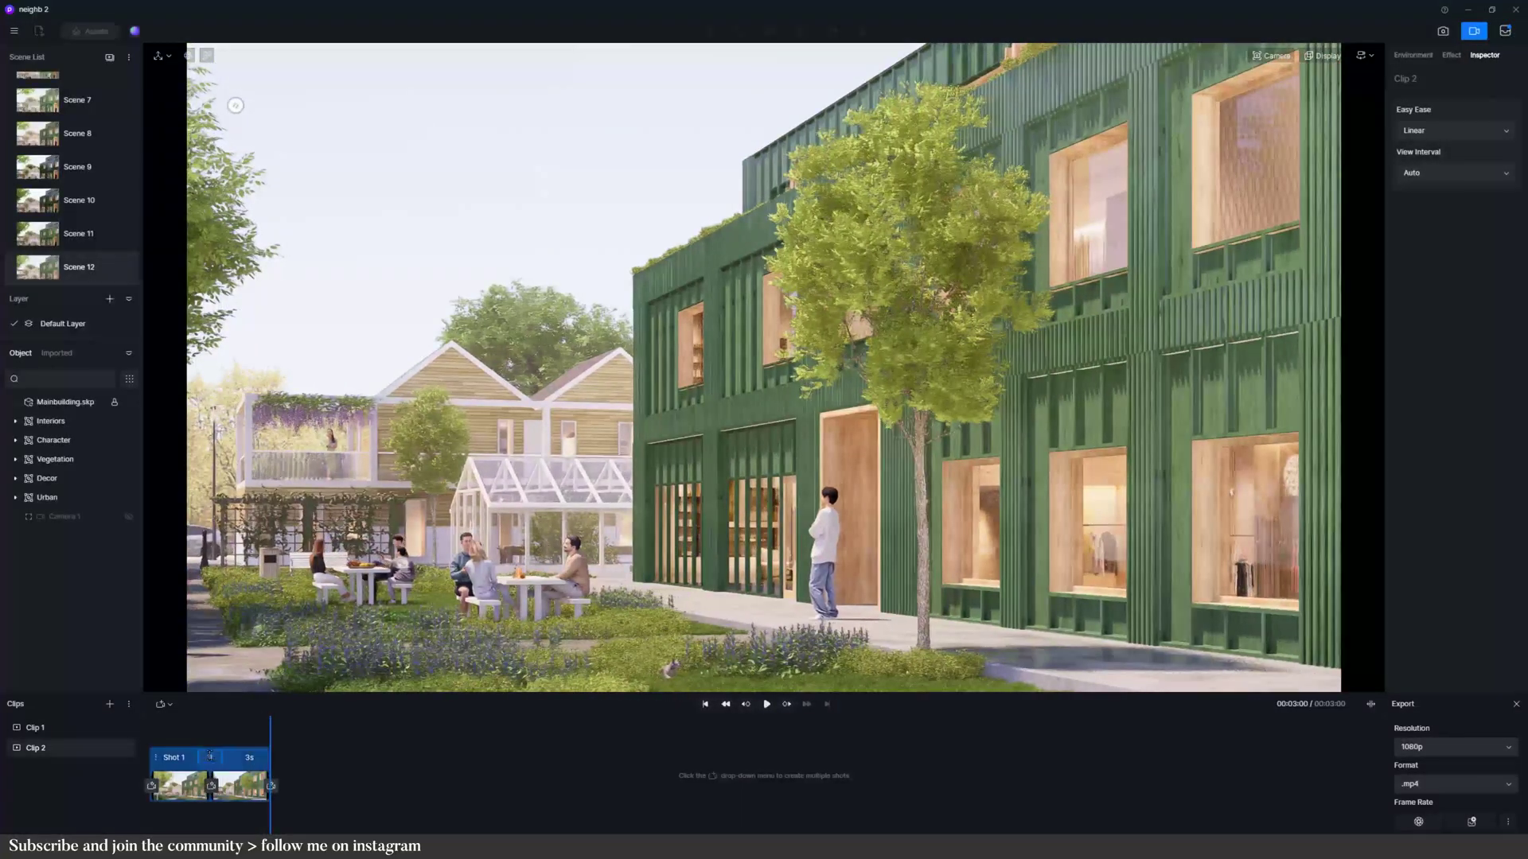
pyautogui.write('5')
pyautogui.press('Return')
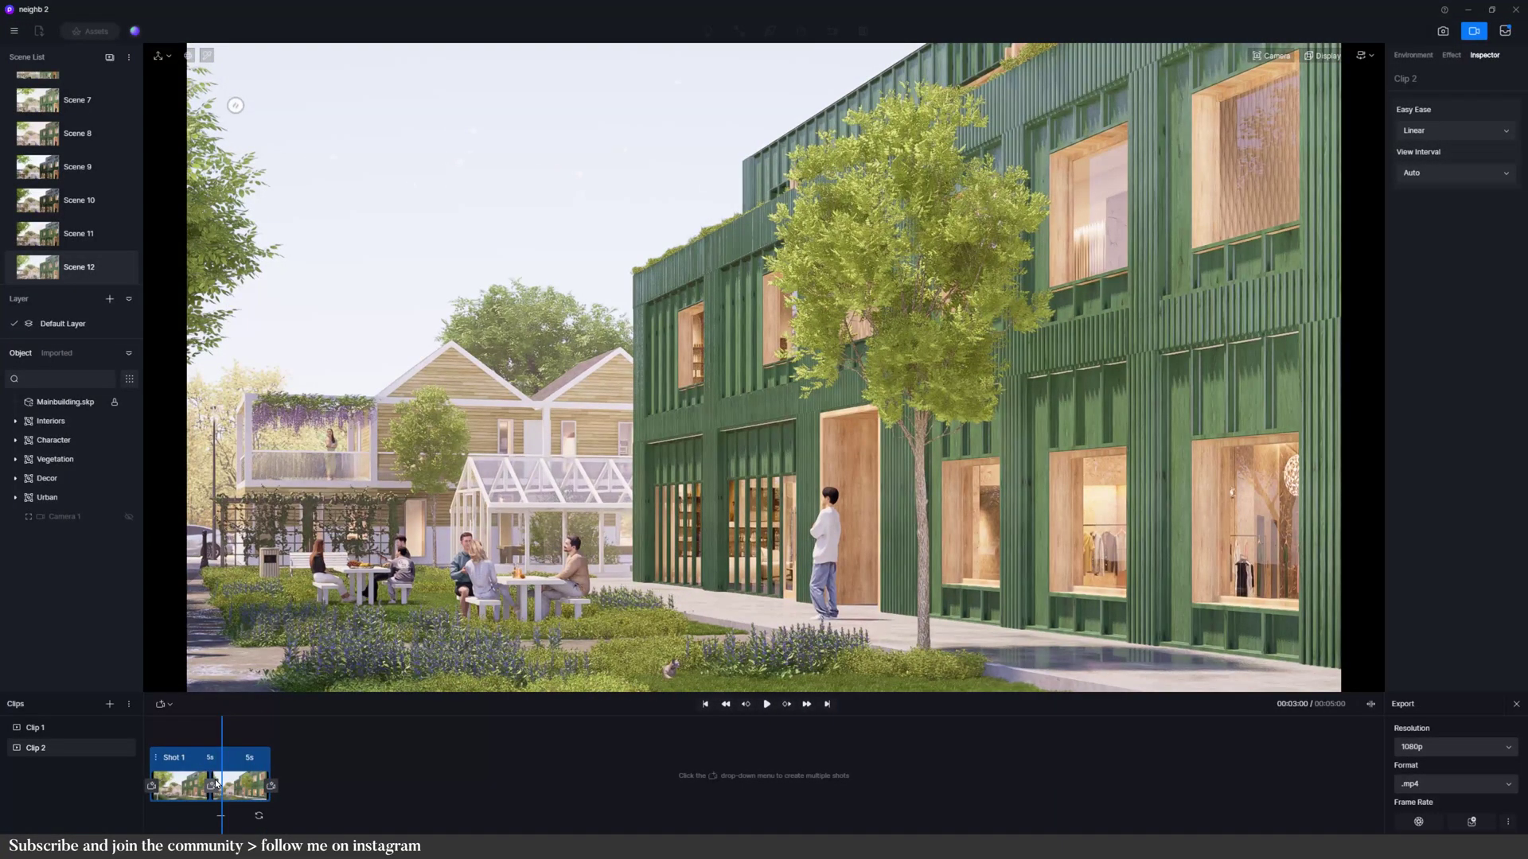
pyautogui.press('space')
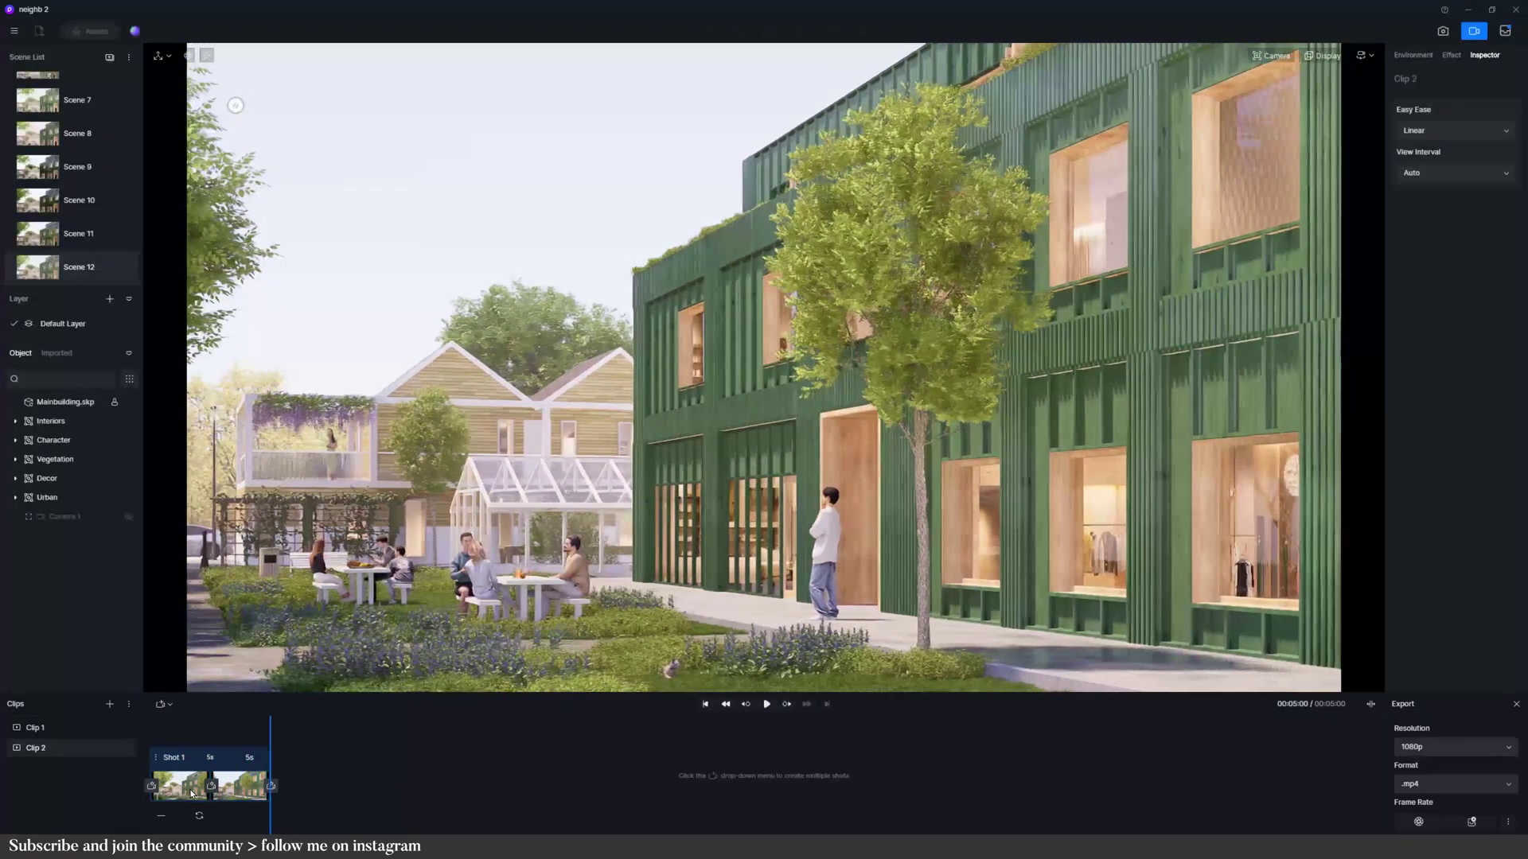
# - Add Clip 2 to the render queue as a 1080p .mp4 at 30 fps and review the queue's pending items
pyautogui.scroll(-1, 1434, 776)
pyautogui.click(1419, 798)
pyautogui.click(1424, 794)
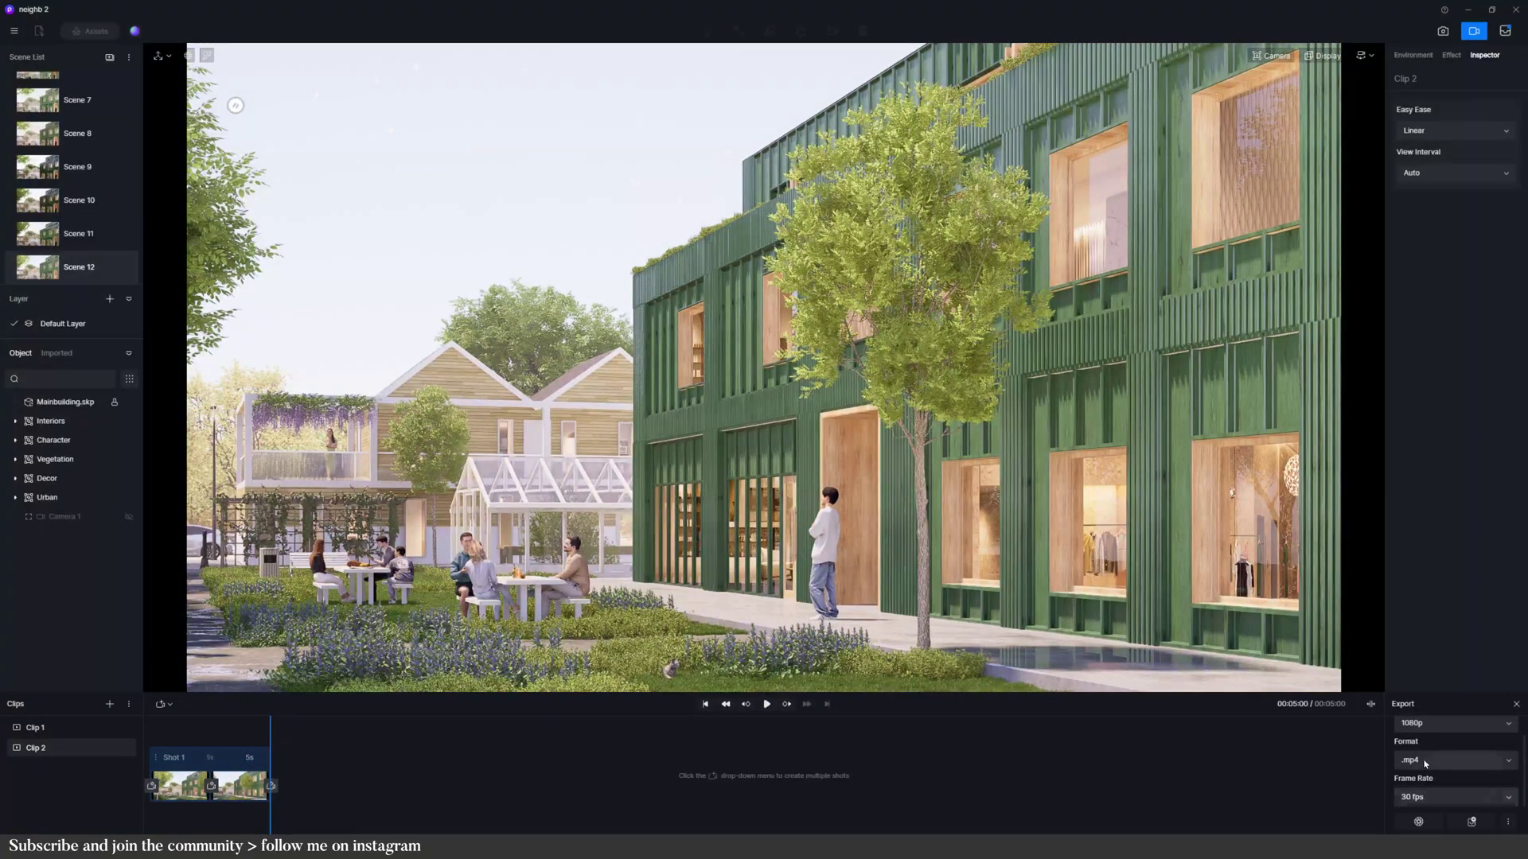
pyautogui.click(1461, 828)
pyautogui.click(1499, 33)
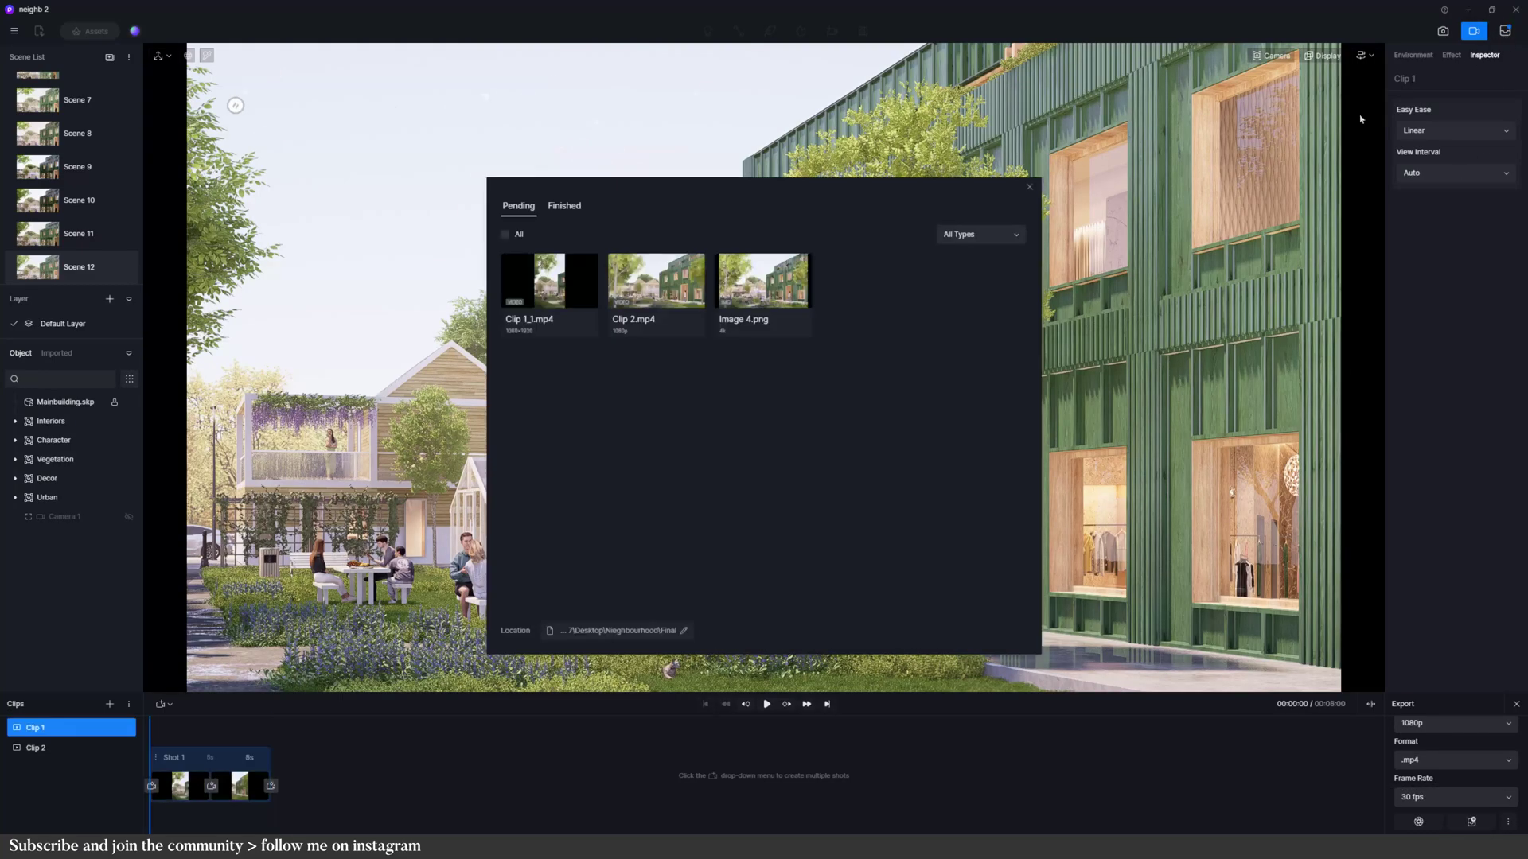
pyautogui.click(557, 280)
pyautogui.click(661, 280)
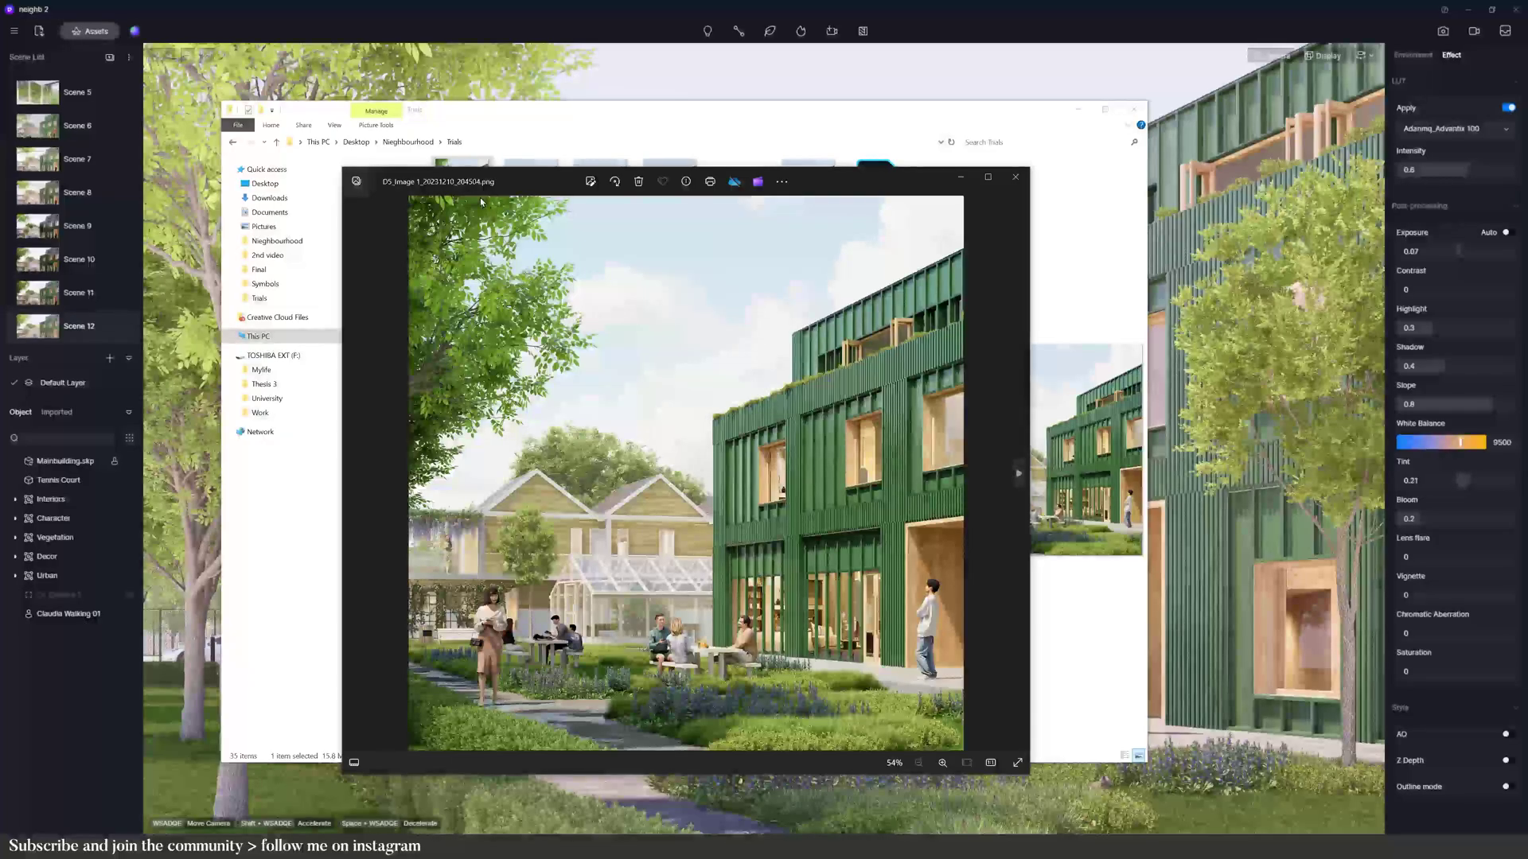
# - Browse the test renders in the Trials folder to compare the sky, facade, planting and figures across successive versions
pyautogui.press('Right')
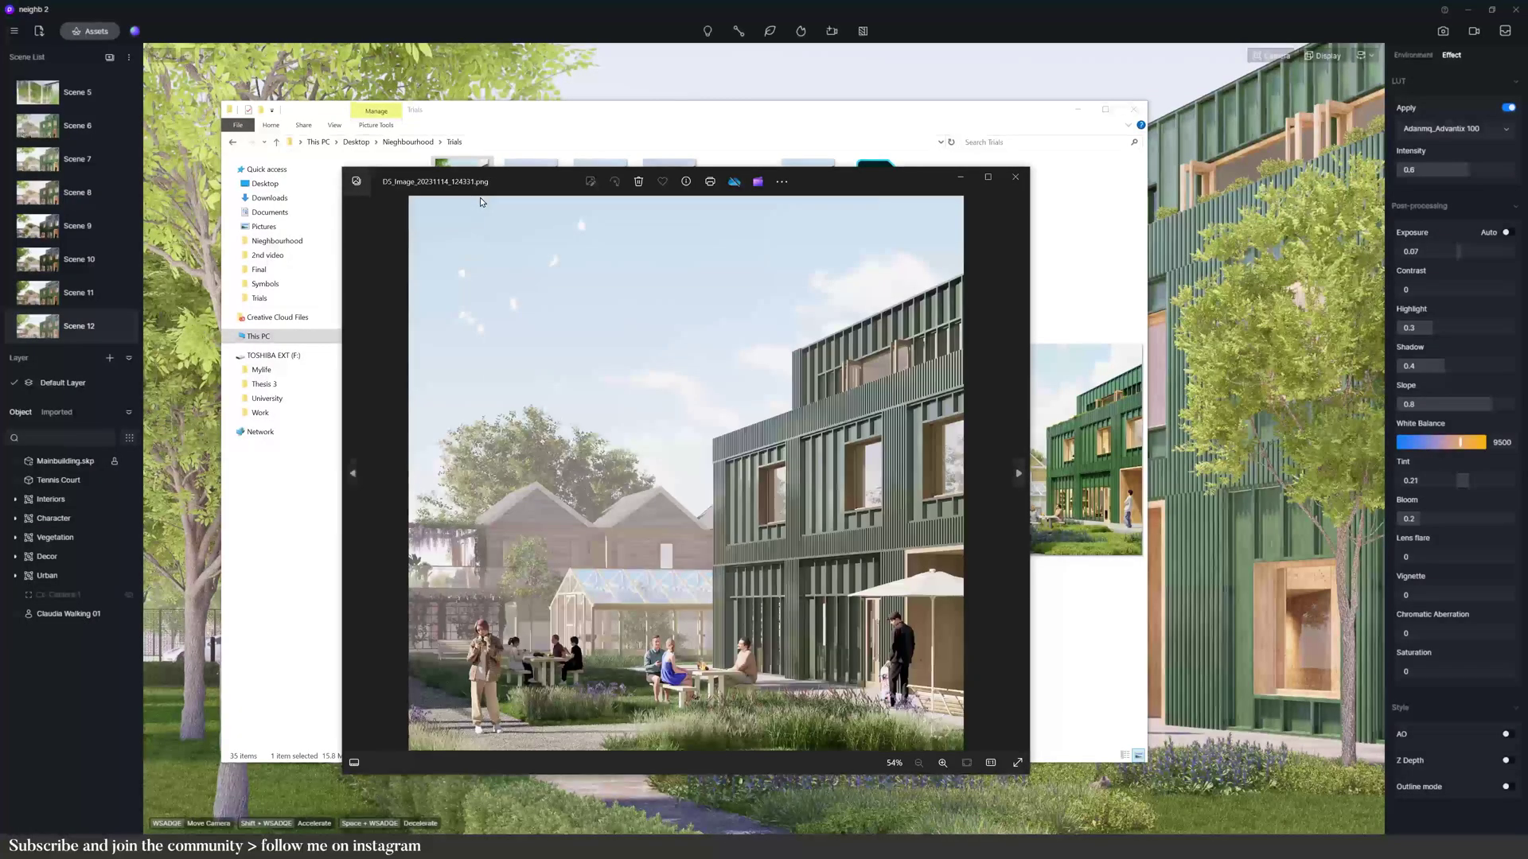
pyautogui.press('Right')
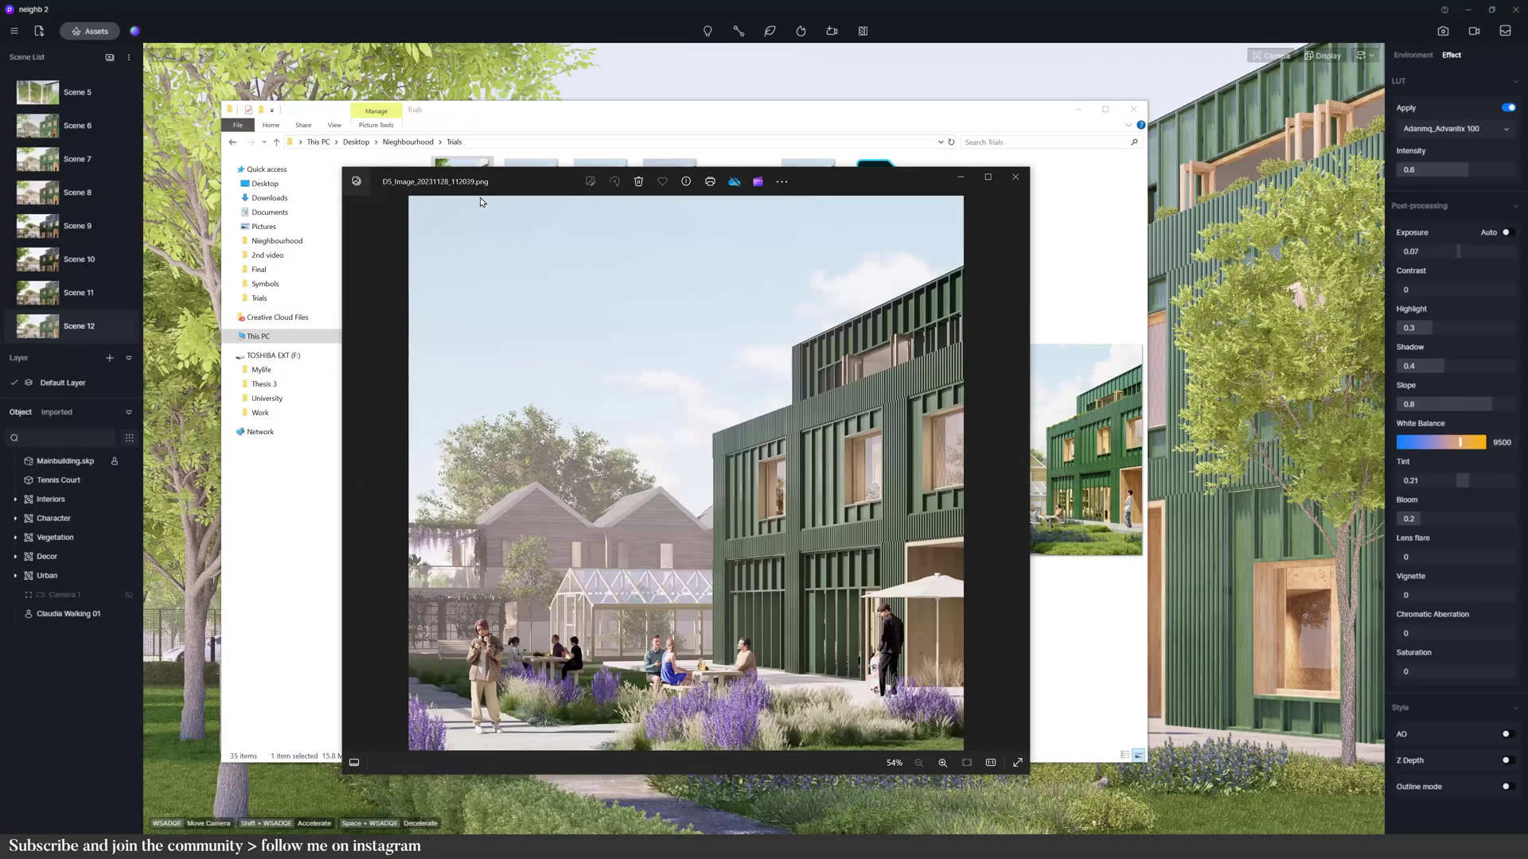
pyautogui.press('Right')
pyautogui.press('Right')
pyautogui.press('Right')
pyautogui.press('Right')
pyautogui.press('Right')
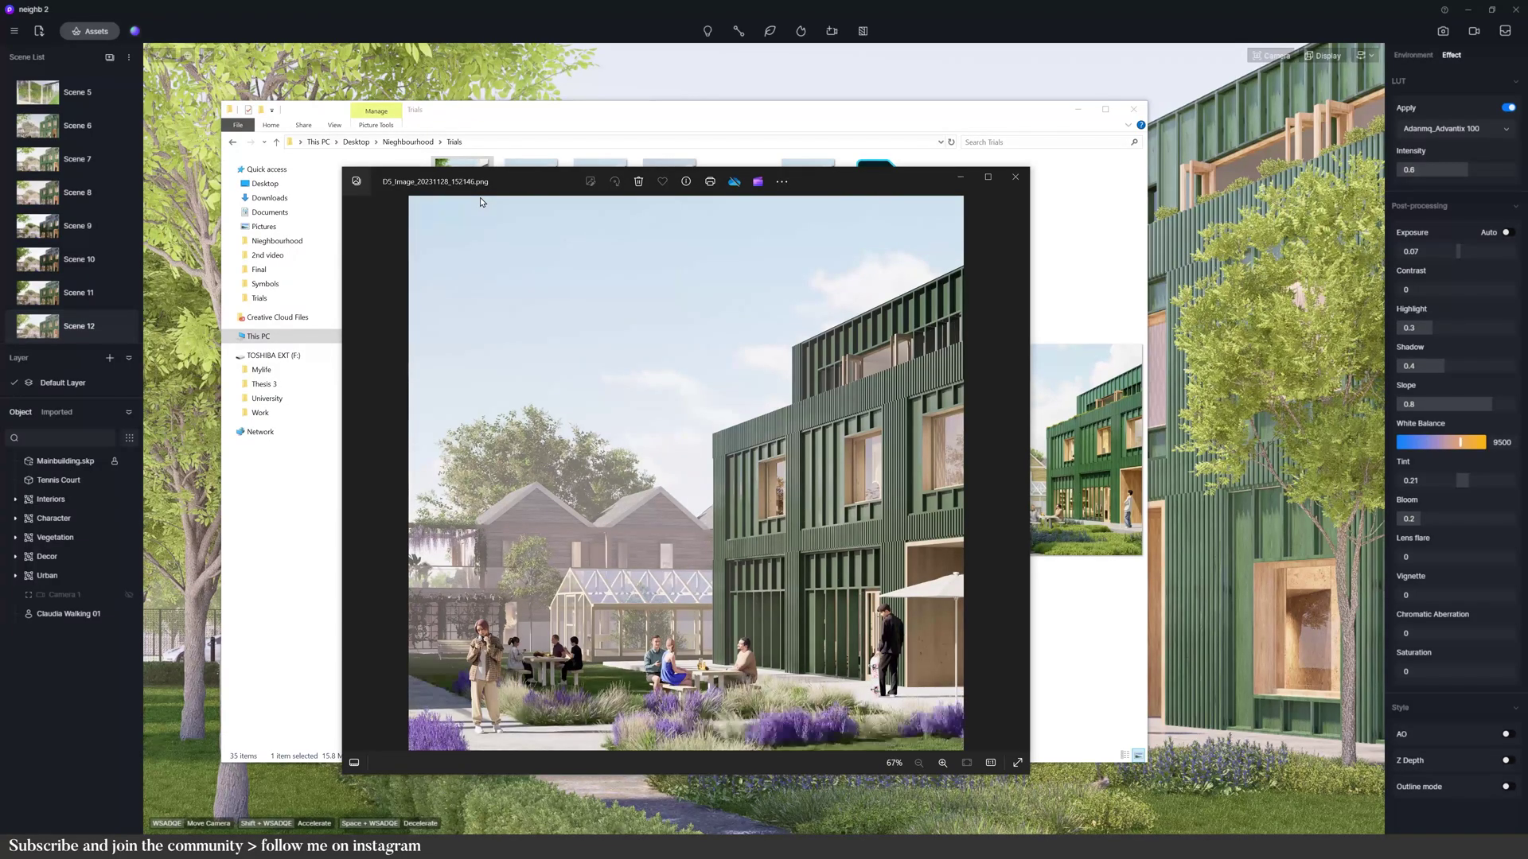
pyautogui.press('Right')
pyautogui.press('Right')
pyautogui.press('Right')
pyautogui.press('Right')
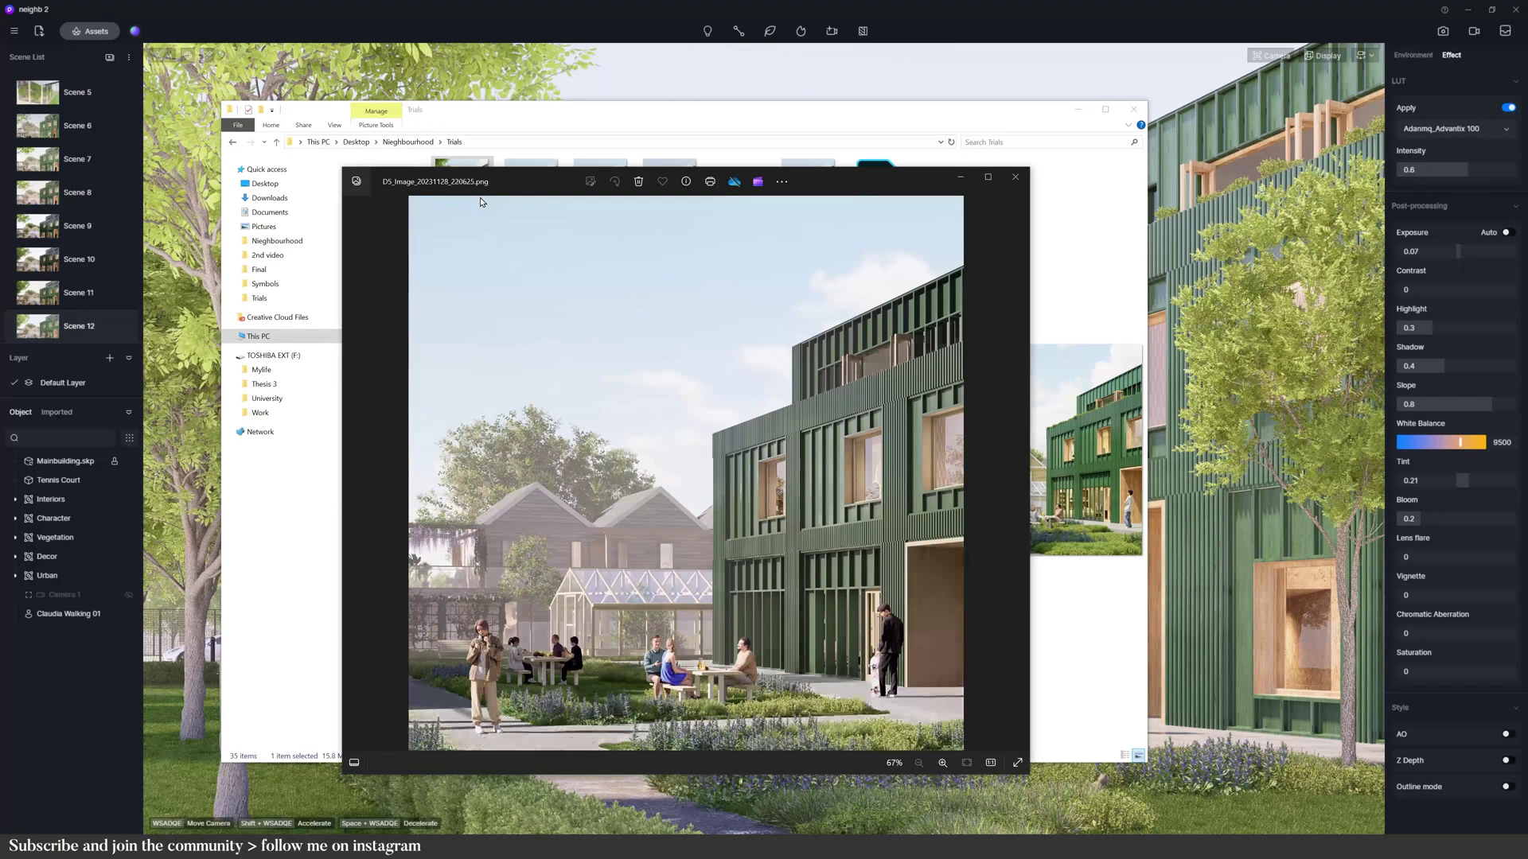
pyautogui.press('Right')
pyautogui.press('Right')
pyautogui.press('Right')
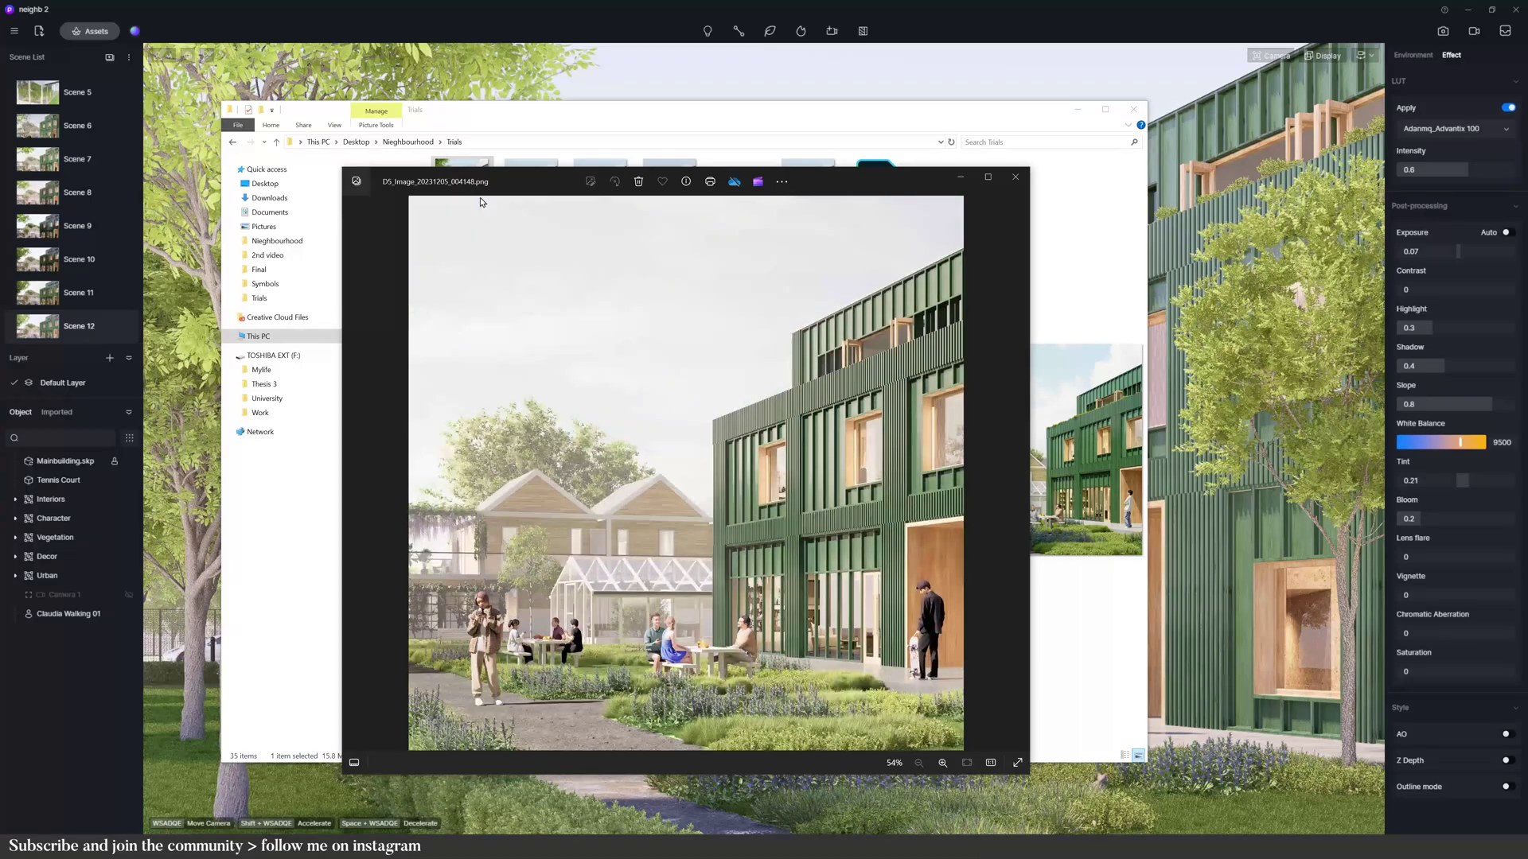
pyautogui.press('Right')
pyautogui.press('Right')
pyautogui.press('Right')
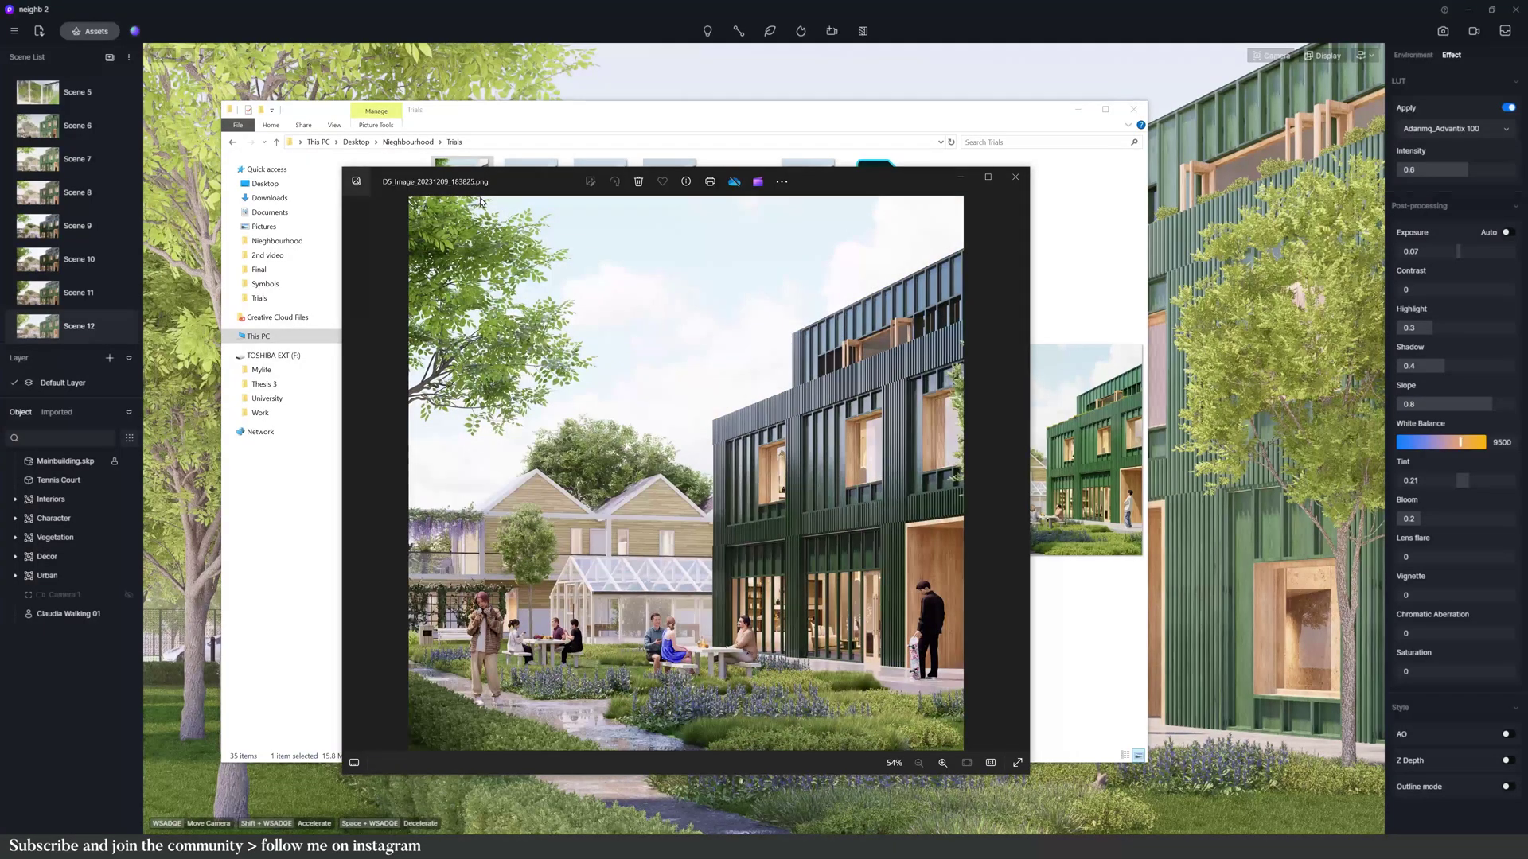
pyautogui.press('Right')
pyautogui.press('Right')
pyautogui.press('Right')
pyautogui.press('Right')
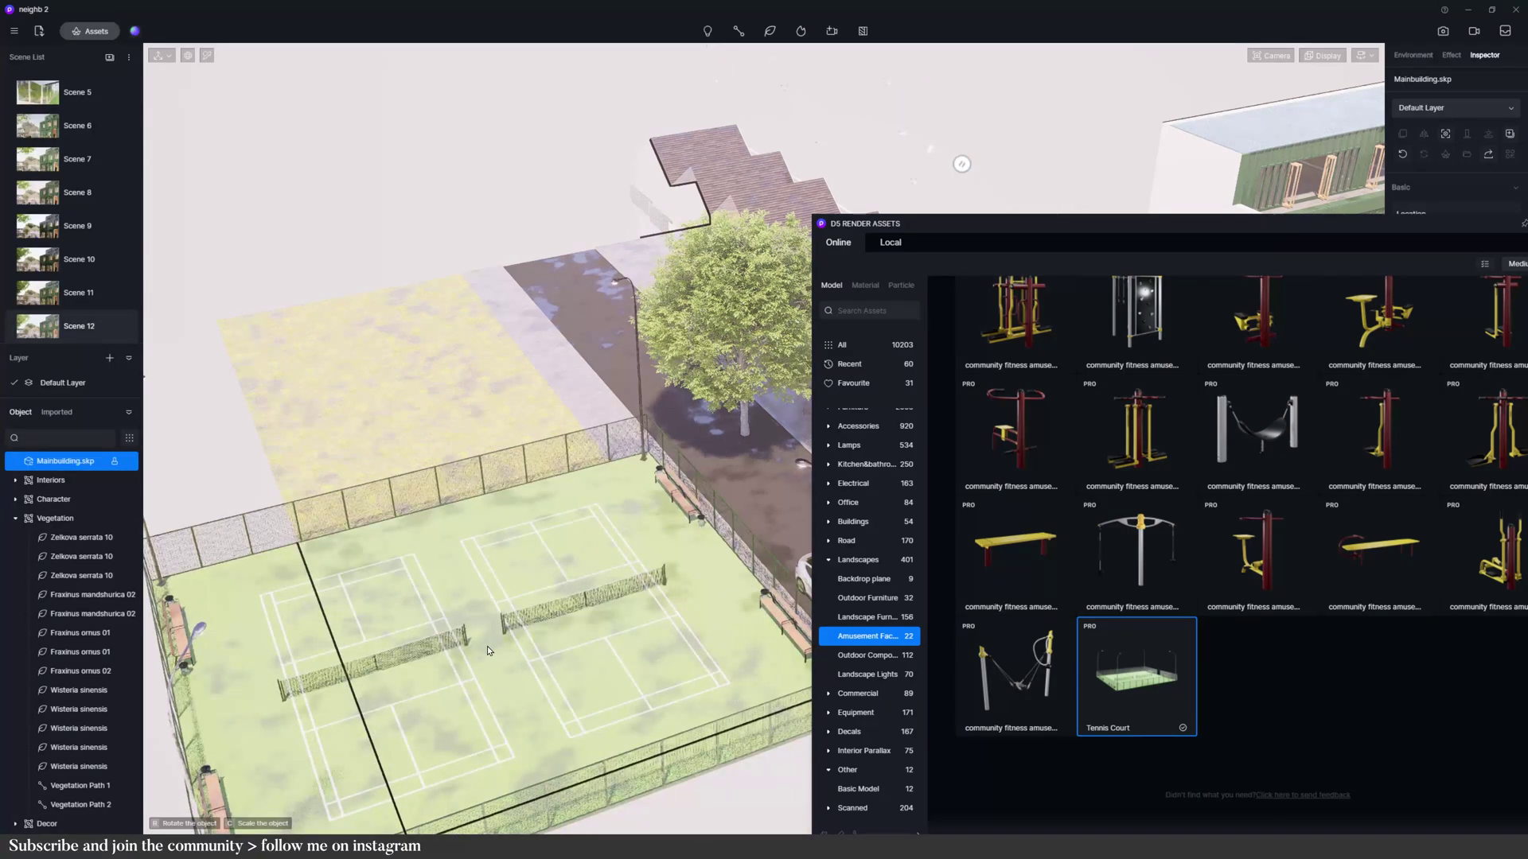
# - Rotate the Tennis Court asset while positioning it on the empty ground beside the street
pyautogui.press('r')
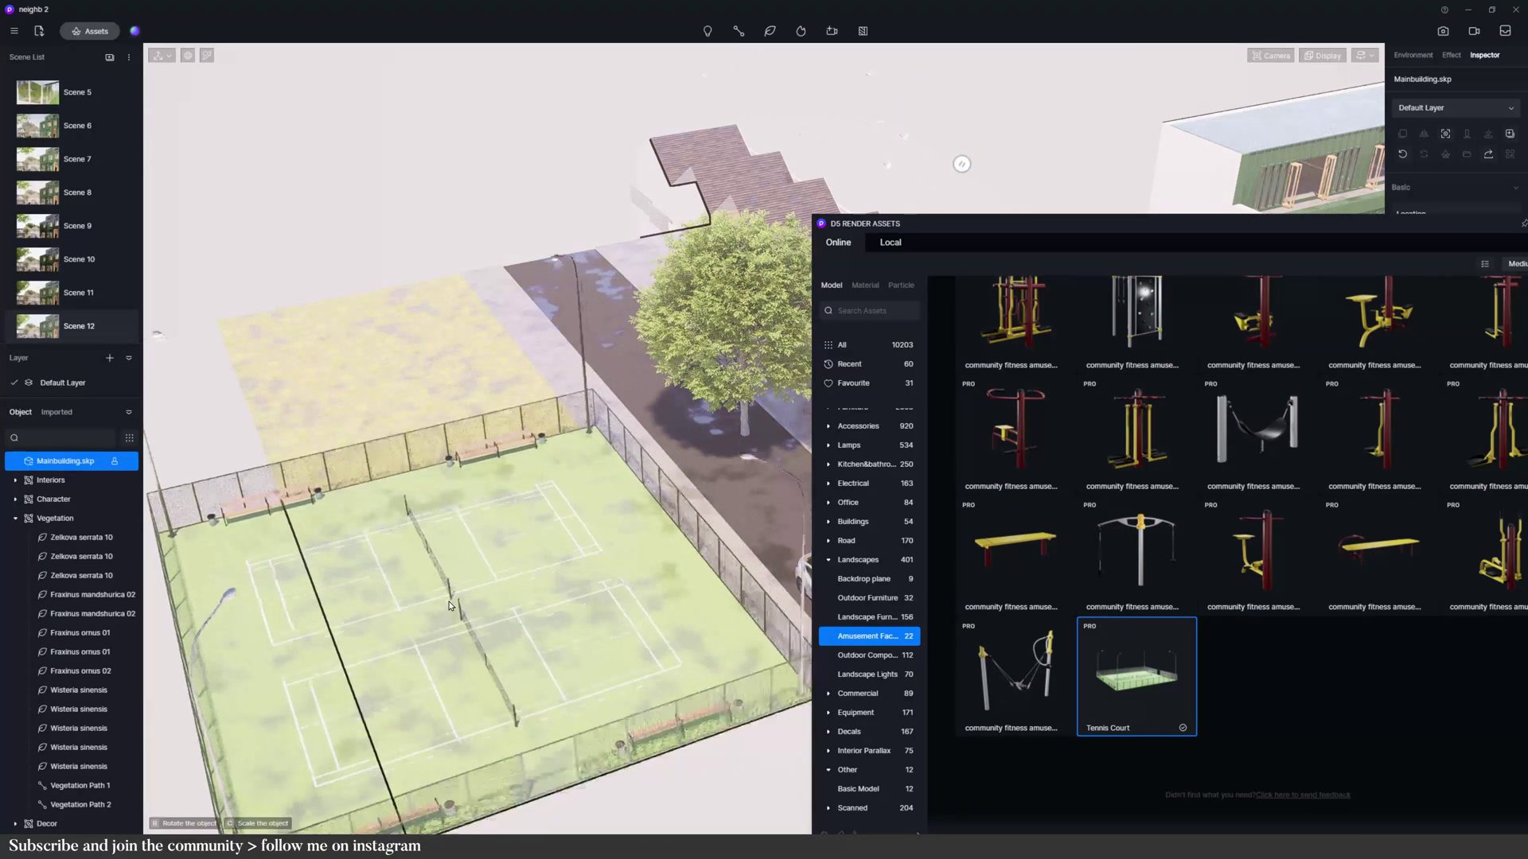
pyautogui.press('r')
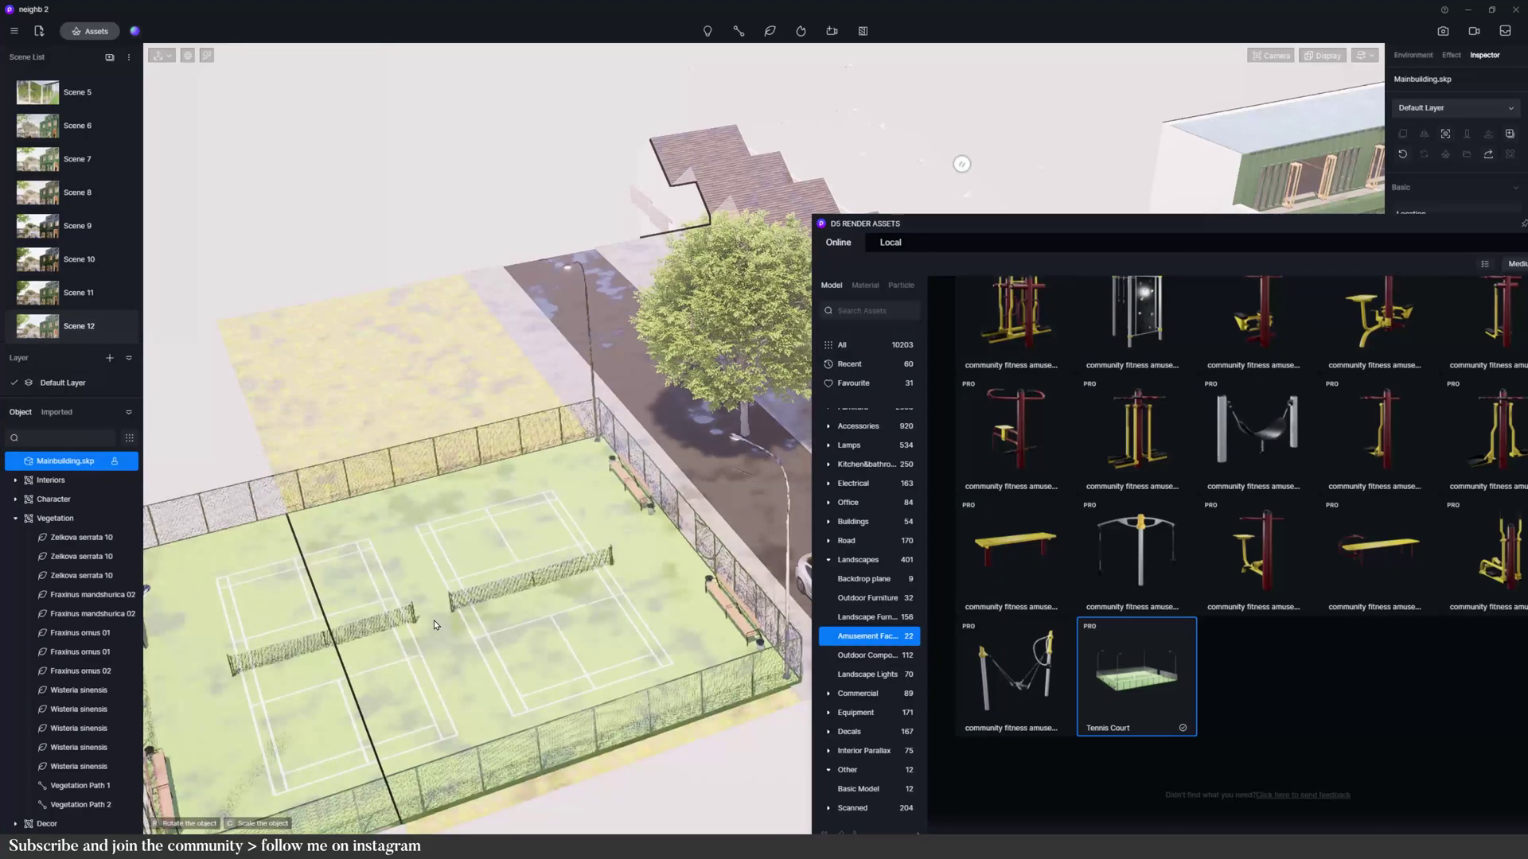
pyautogui.press('r')
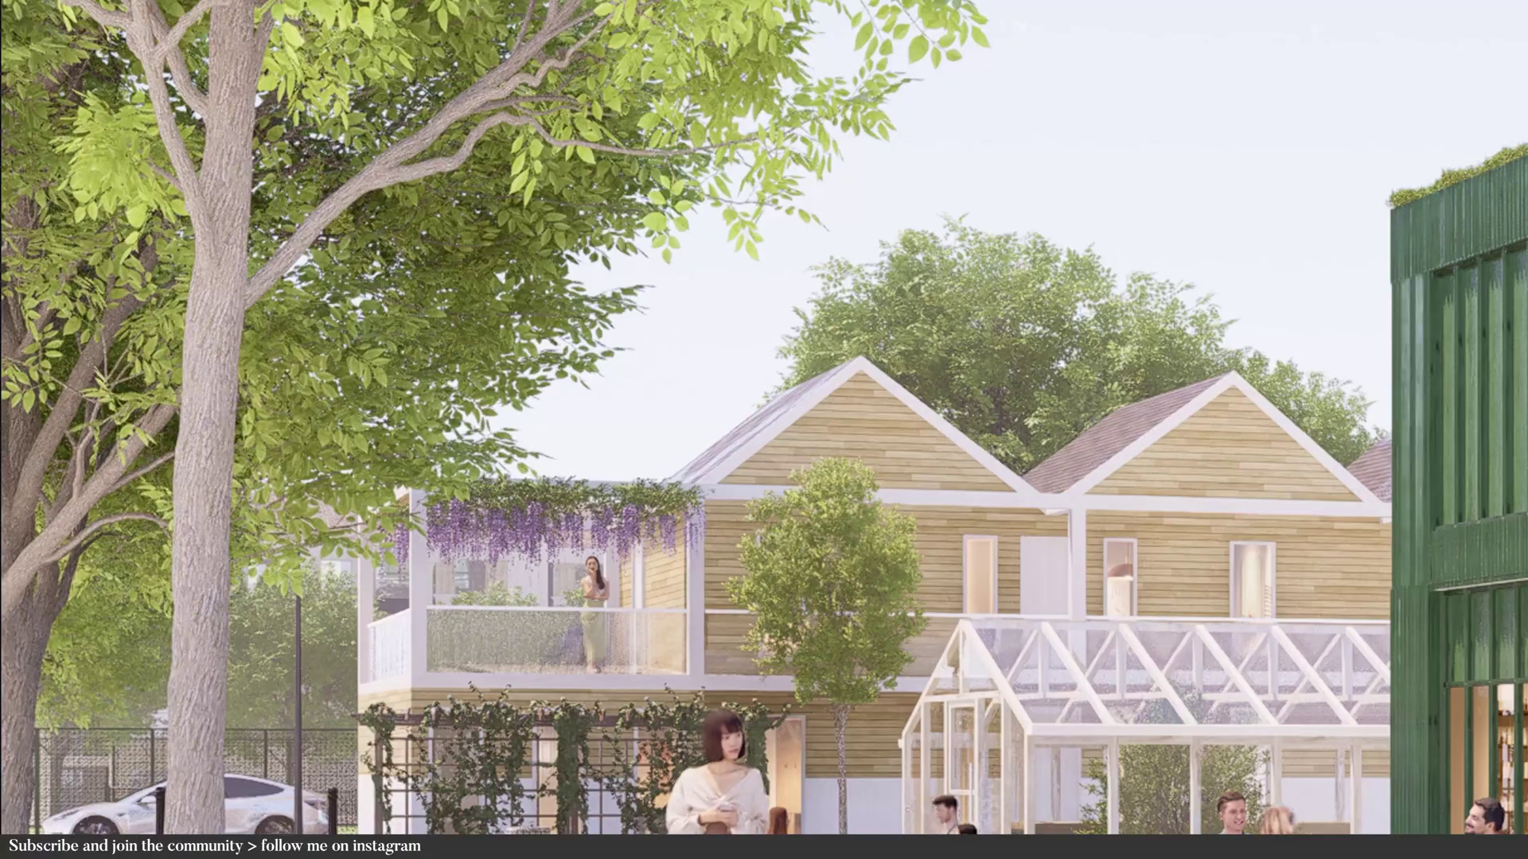
# - Shift the background building behind the parked car and balcony sideways to adjust what shows through the trees
pyautogui.moveTo(338, 829); pyautogui.dragTo(299, 829)
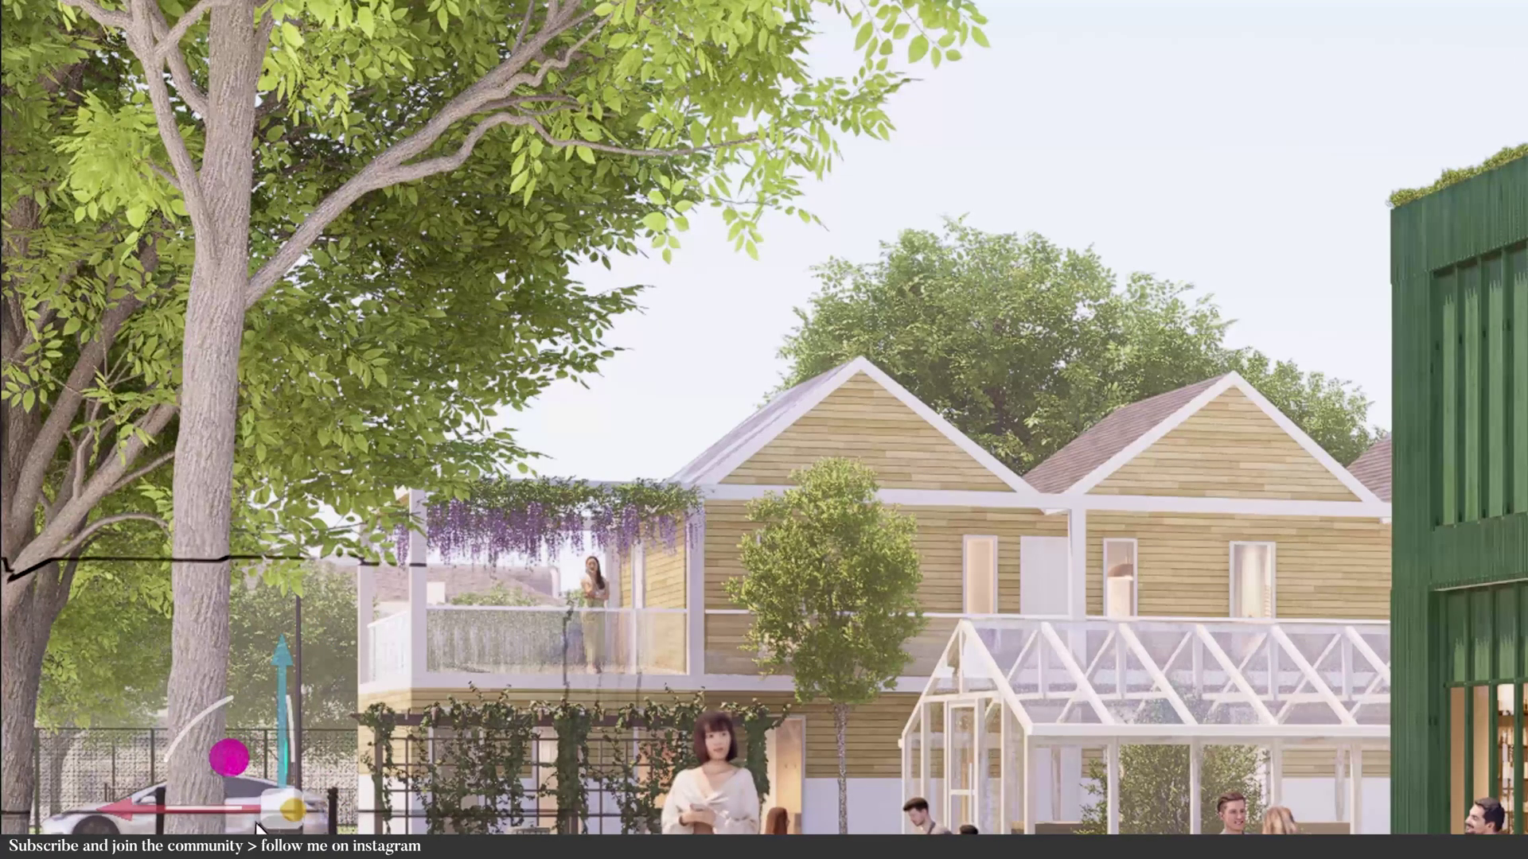
pyautogui.moveTo(128, 804); pyautogui.dragTo(202, 801)
pyautogui.moveTo(367, 811); pyautogui.dragTo(352, 815)
pyautogui.click(1127, 110)
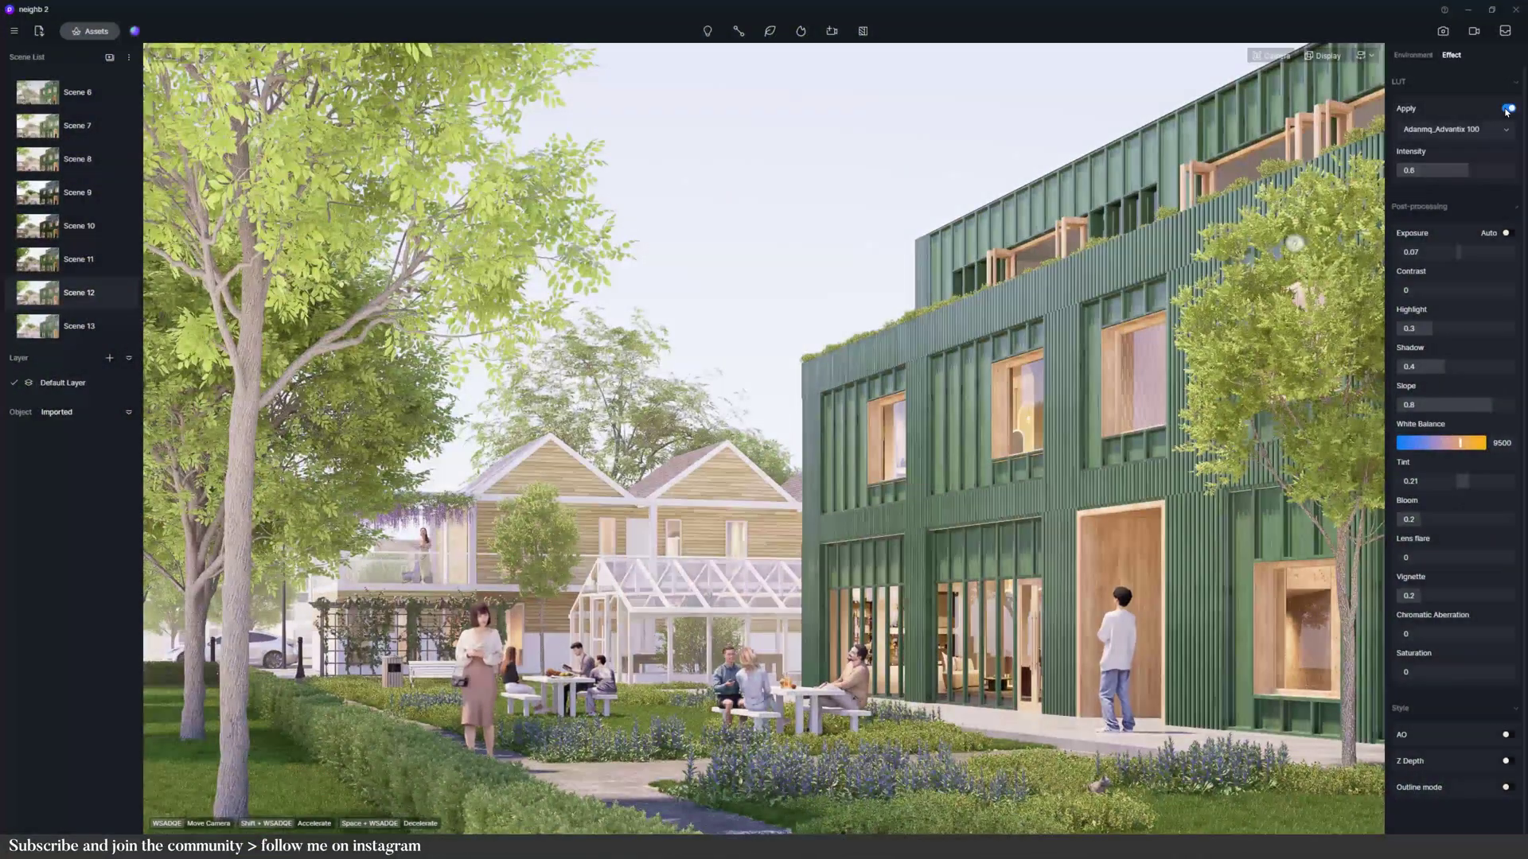
# - Set LUT intensity to 0.48, exposure 0.09, contrast 0.07, highlight 0.37, shadow 0.32 and vignette 0.47 for the Scene 12 view
pyautogui.moveTo(1467, 253); pyautogui.dragTo(1461, 253)
pyautogui.click(1459, 290)
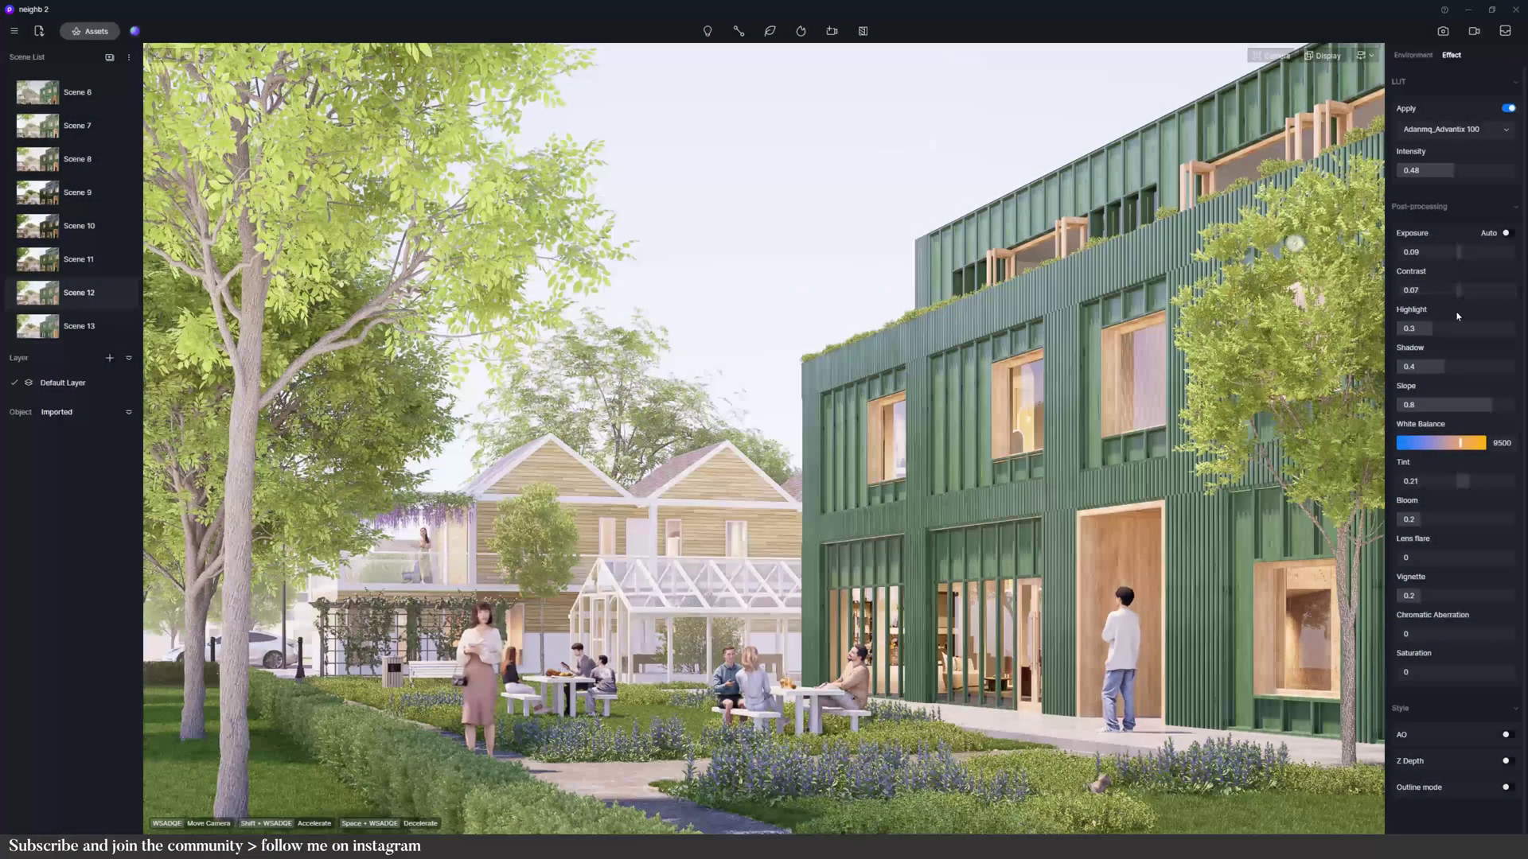
pyautogui.click(1440, 328)
pyautogui.moveTo(1443, 367); pyautogui.dragTo(1434, 366)
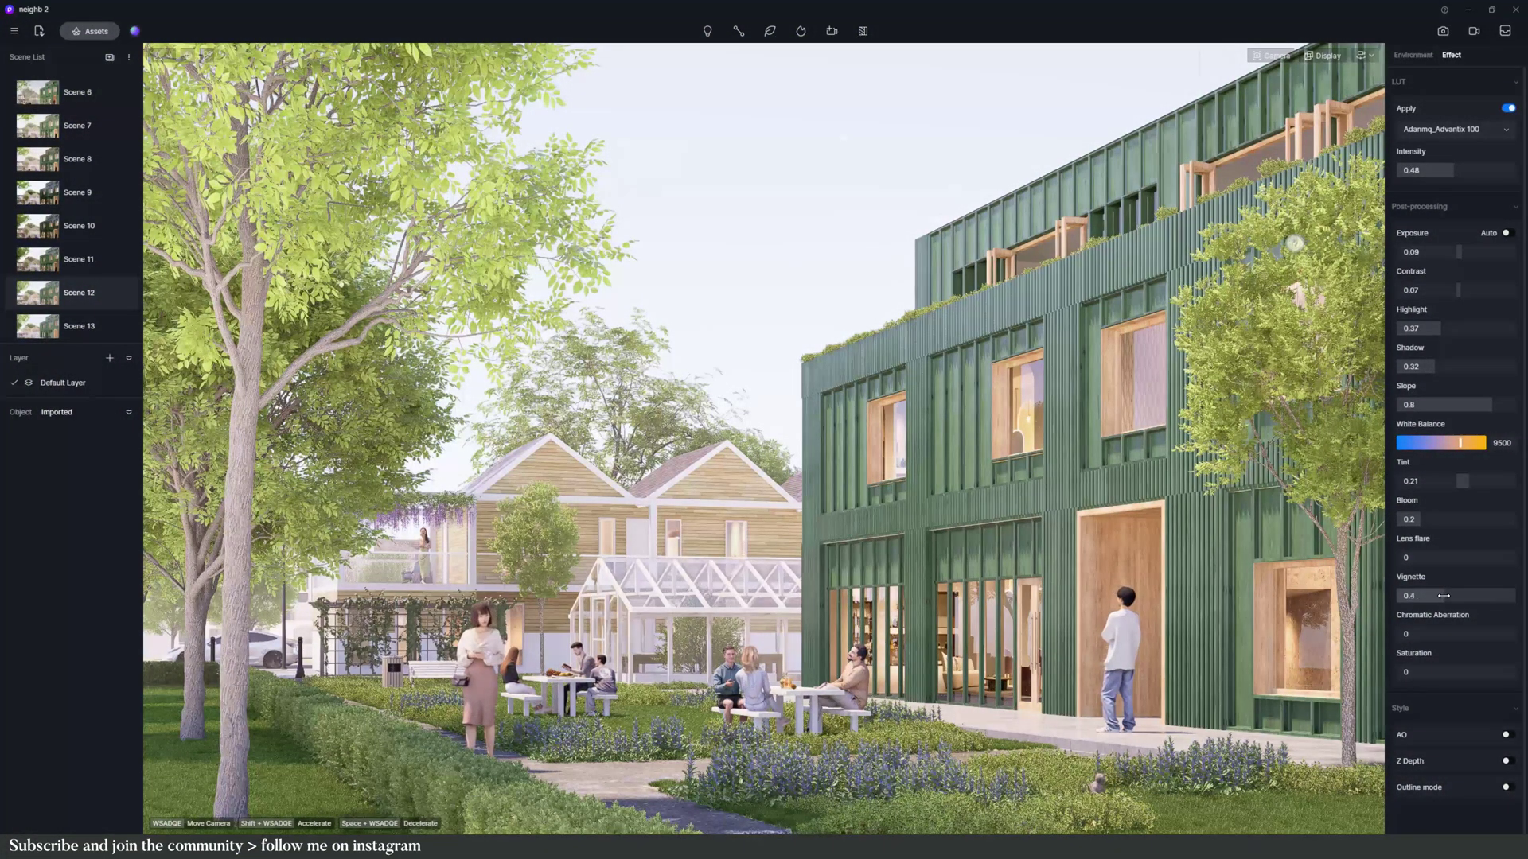
pyautogui.moveTo(1422, 596); pyautogui.dragTo(1452, 601)
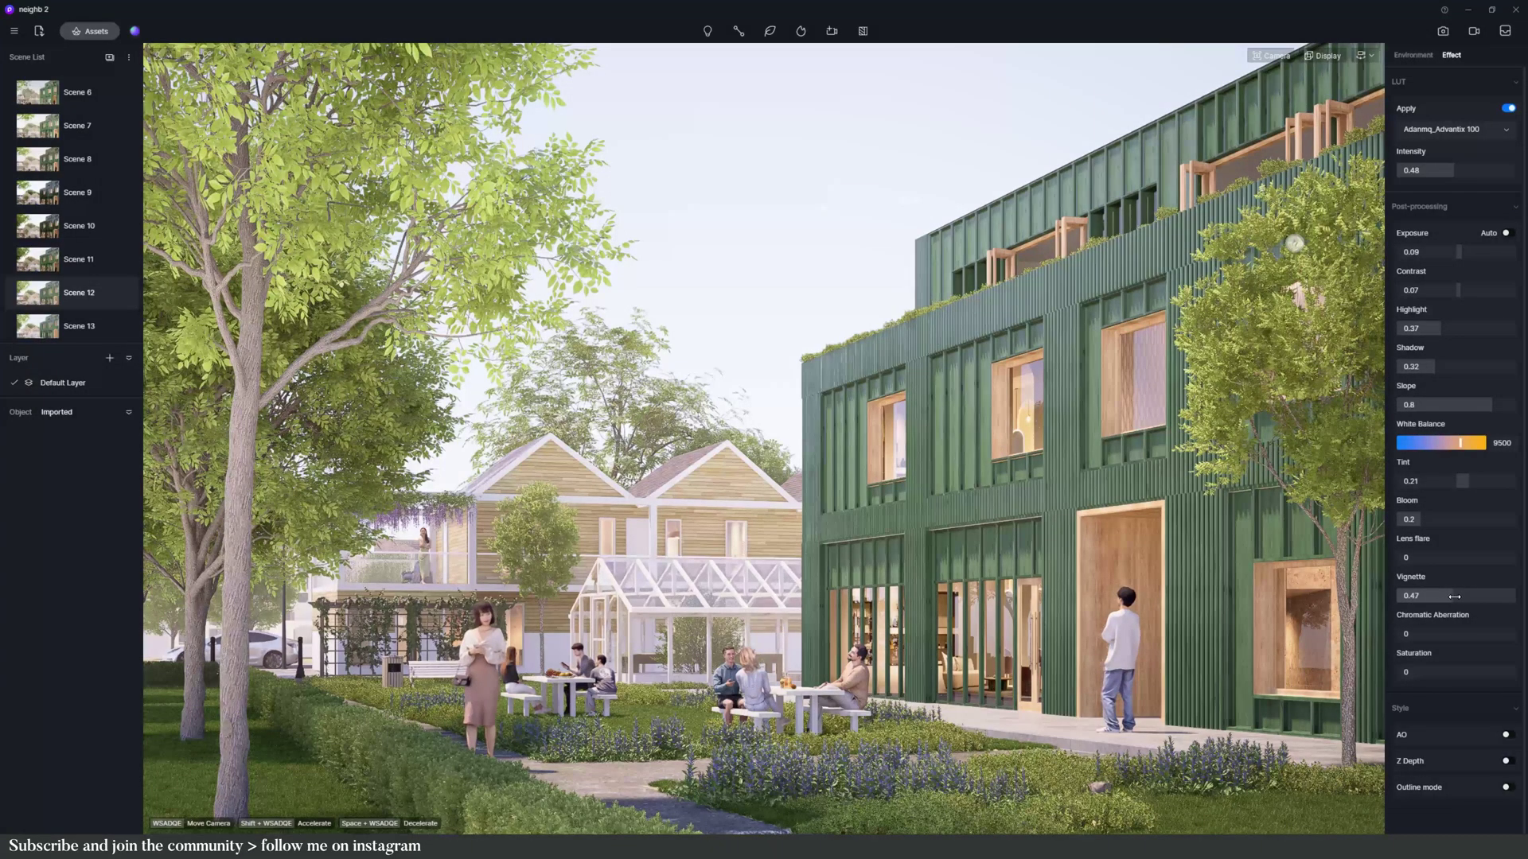